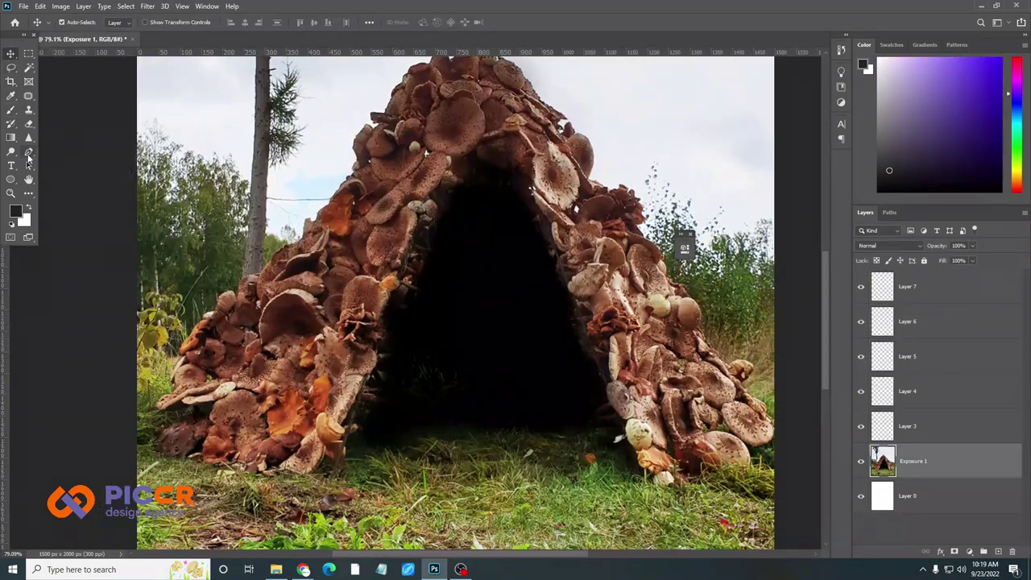
With the Pen tool, start anchoring points along the hut doorway's inner edge
{"action": "right_click", "coordinate": [28, 153]}
{"action": "left_click", "coordinate": [73, 152]}
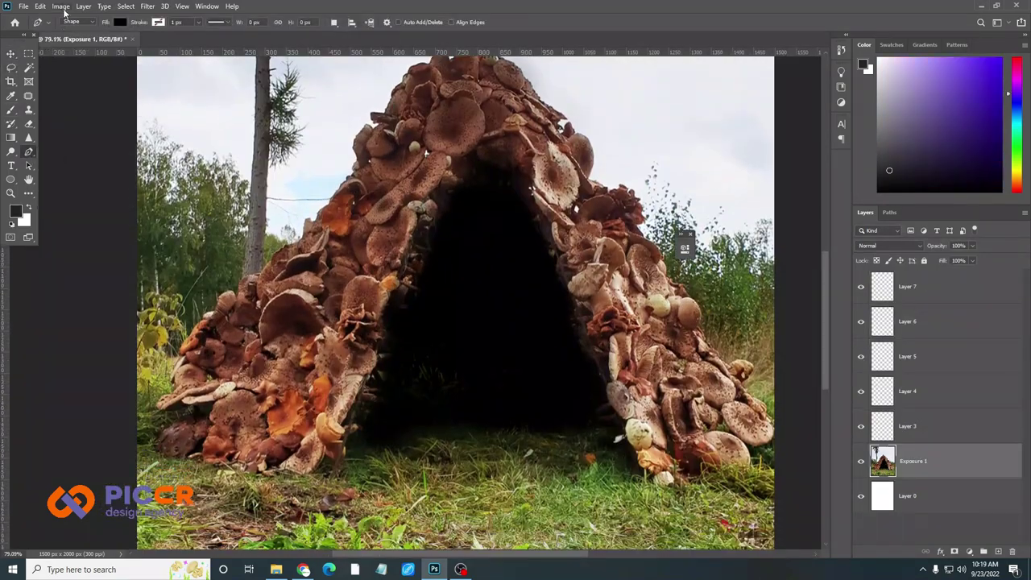
{"action": "scroll", "coordinate": [342, 447], "scroll_direction": "down", "scroll_amount": 1}
{"action": "scroll", "coordinate": [343, 447], "scroll_direction": "up", "scroll_amount": 2}
{"action": "scroll", "coordinate": [352, 437], "scroll_direction": "up", "scroll_amount": 2}
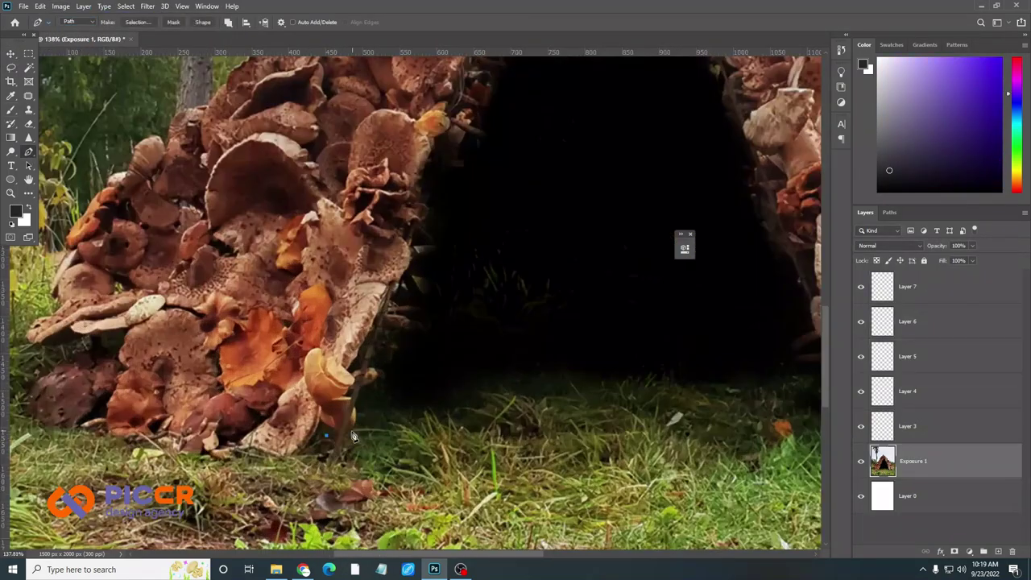
{"action": "left_click", "coordinate": [374, 376]}
{"action": "scroll", "coordinate": [379, 370], "scroll_direction": "up", "scroll_amount": 1}
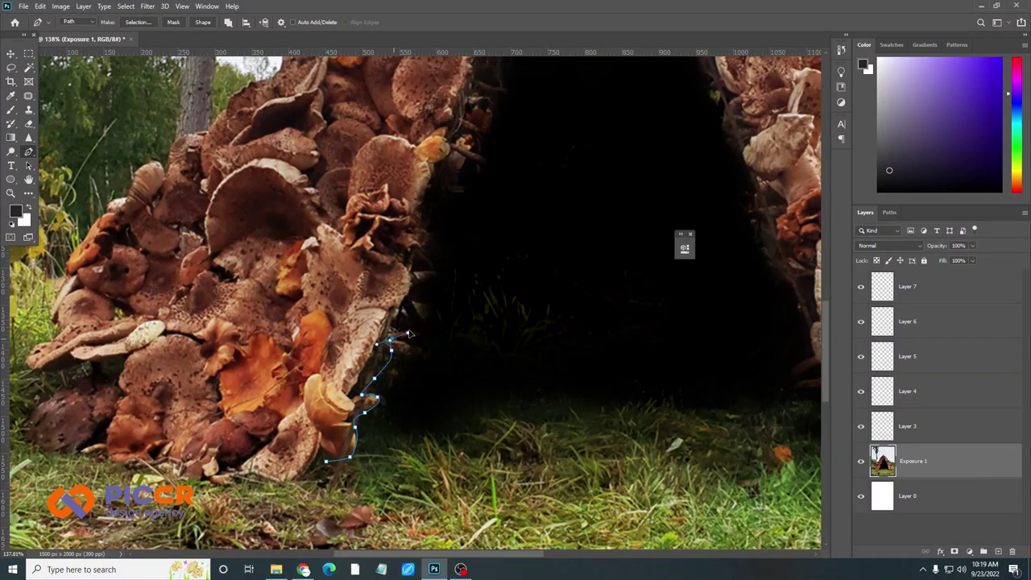
{"action": "scroll", "coordinate": [432, 279], "scroll_direction": "up", "scroll_amount": 1}
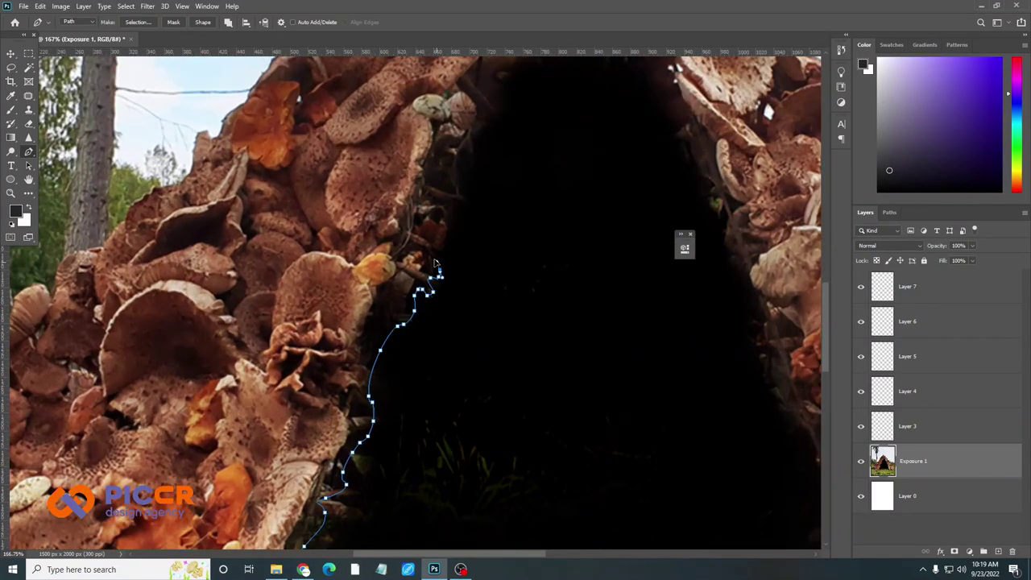
{"action": "scroll", "coordinate": [435, 265], "scroll_direction": "up", "scroll_amount": 1}
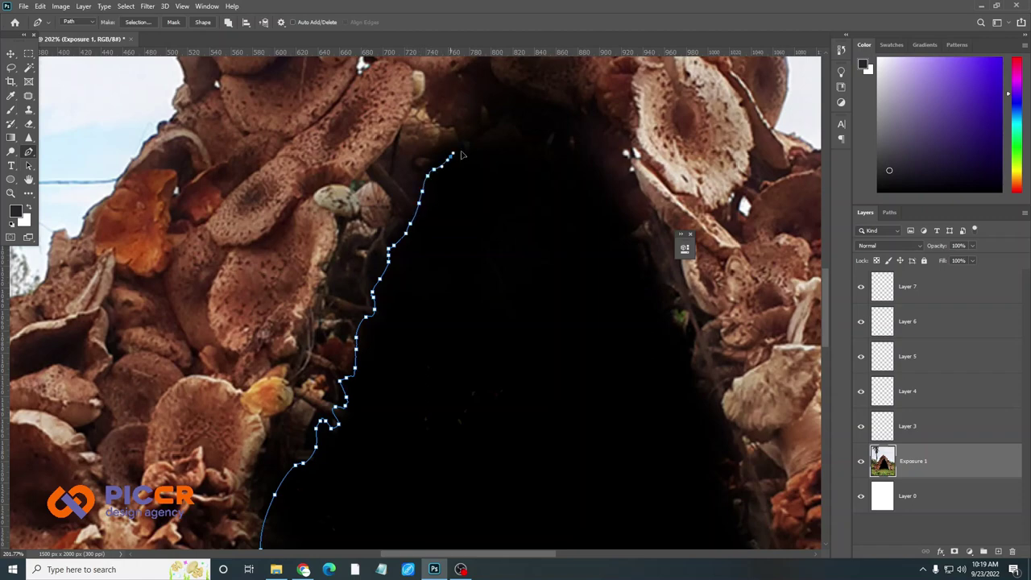
Finish the doorway path, close it along the bottom, and undo an accidental layer duplicate
{"action": "mouse_move", "coordinate": [670, 324]}
{"action": "left_mouse_down"}
{"action": "mouse_move", "coordinate": [587, 357]}
{"action": "mouse_move", "coordinate": [564, 352]}
{"action": "mouse_move", "coordinate": [536, 271]}
{"action": "left_mouse_up"}
{"action": "scroll", "coordinate": [564, 386], "scroll_direction": "down", "scroll_amount": 2}
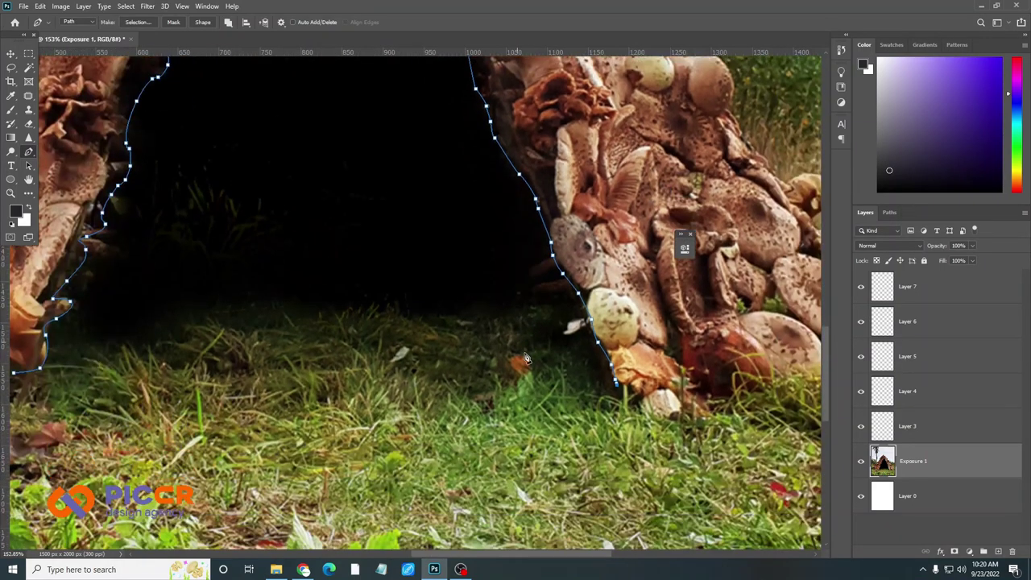
{"action": "left_click", "coordinate": [410, 413]}
{"action": "scroll", "coordinate": [409, 413], "scroll_direction": "down", "scroll_amount": 5}
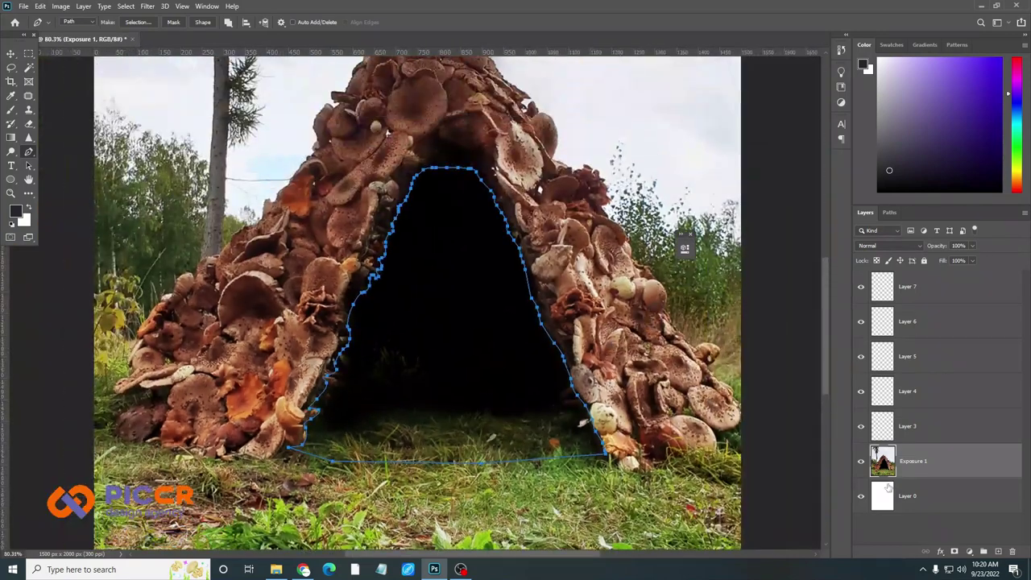
{"action": "key", "text": "ctrl+j"}
{"action": "key", "text": "ctrl+z"}
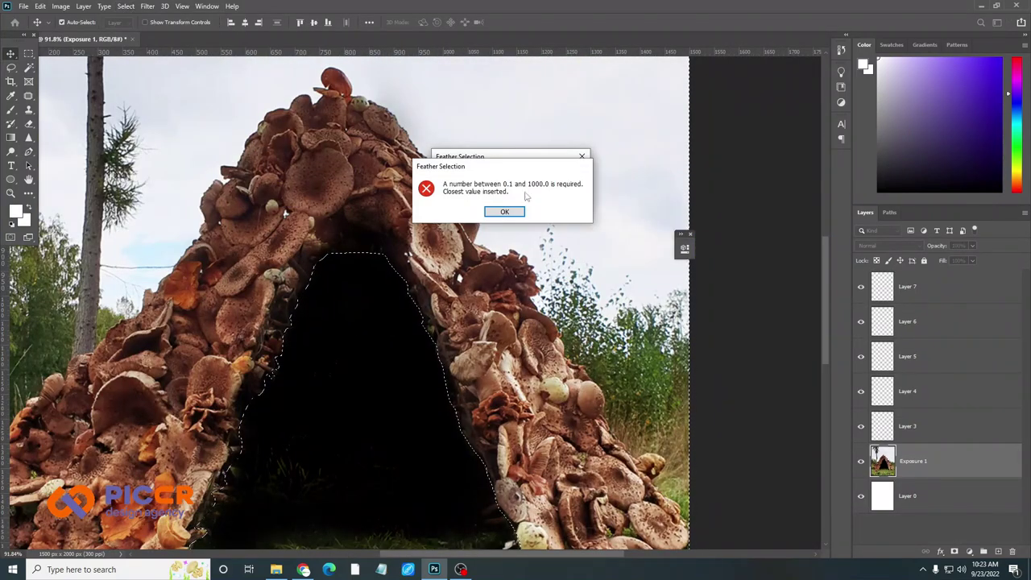
Dismiss the feather range warning and accept a minimal feather on the doorway selection
{"action": "key", "text": "Return"}
{"action": "left_click", "coordinate": [566, 179]}
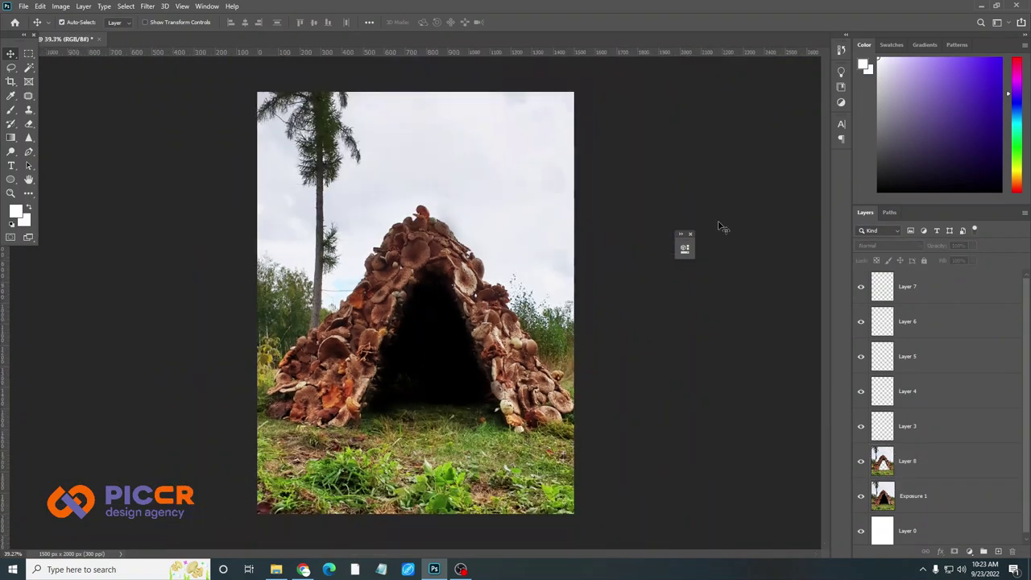
{"action": "scroll", "coordinate": [461, 316], "scroll_direction": "up", "scroll_amount": 2}
{"action": "scroll", "coordinate": [426, 306], "scroll_direction": "up", "scroll_amount": 2}
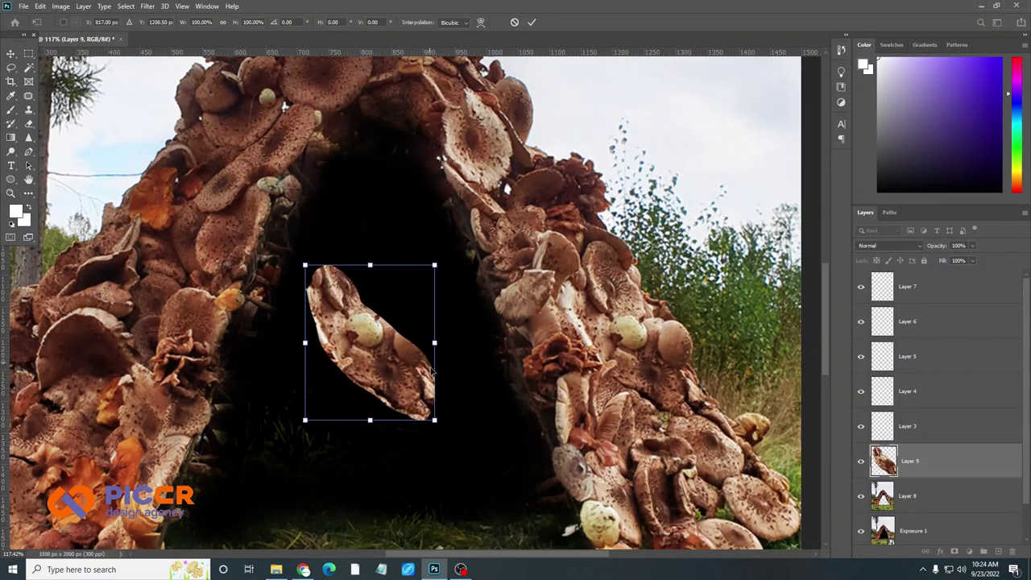
Warp the mushroom strip along the left edge, then duplicate, flip and warp a copy on the right
{"action": "left_click_drag", "start_coordinate": [302, 283], "coordinate": [270, 246]}
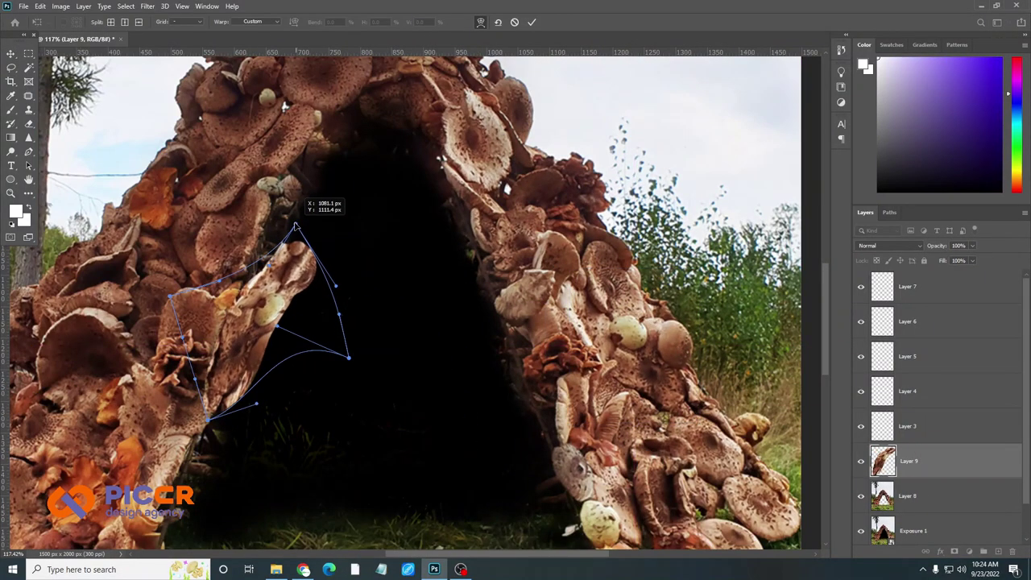
{"action": "left_click", "coordinate": [530, 23]}
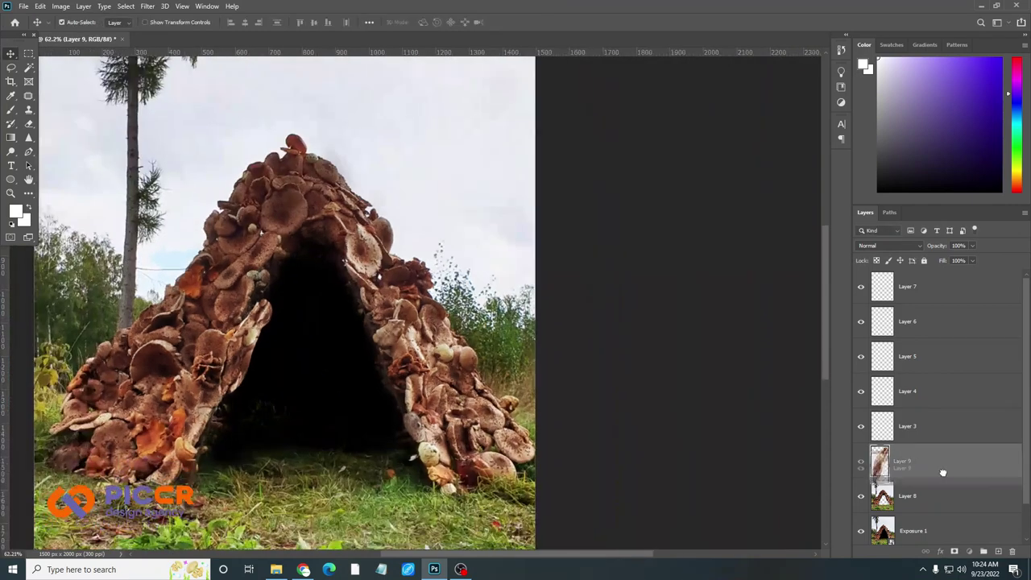
{"action": "key", "text": "ctrl+minus"}
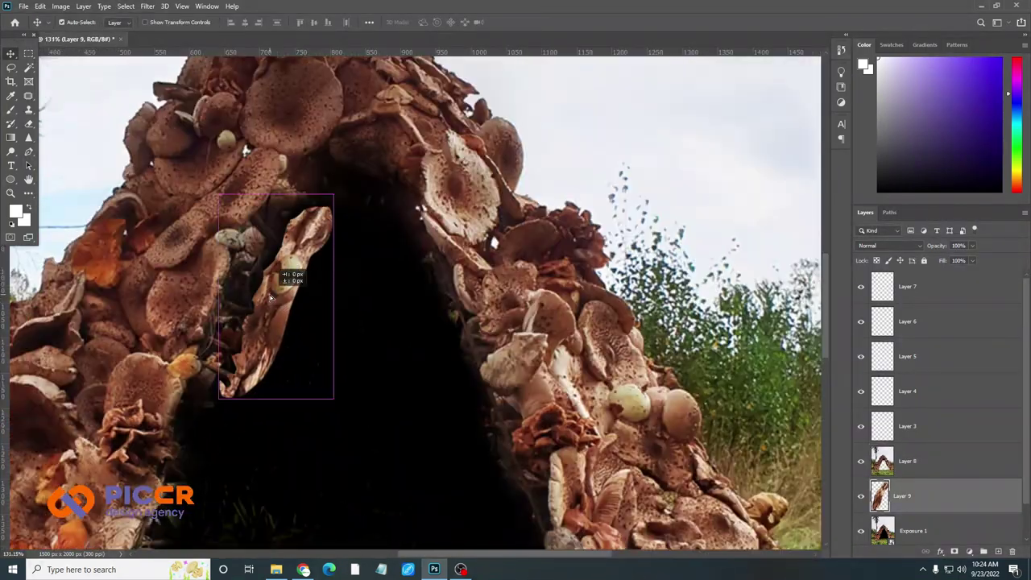
{"action": "left_click_drag", "start_coordinate": [273, 355], "coordinate": [351, 354]}
{"action": "key", "text": "ctrl+t"}
{"action": "right_click", "coordinate": [384, 312]}
{"action": "left_click", "coordinate": [425, 493]}
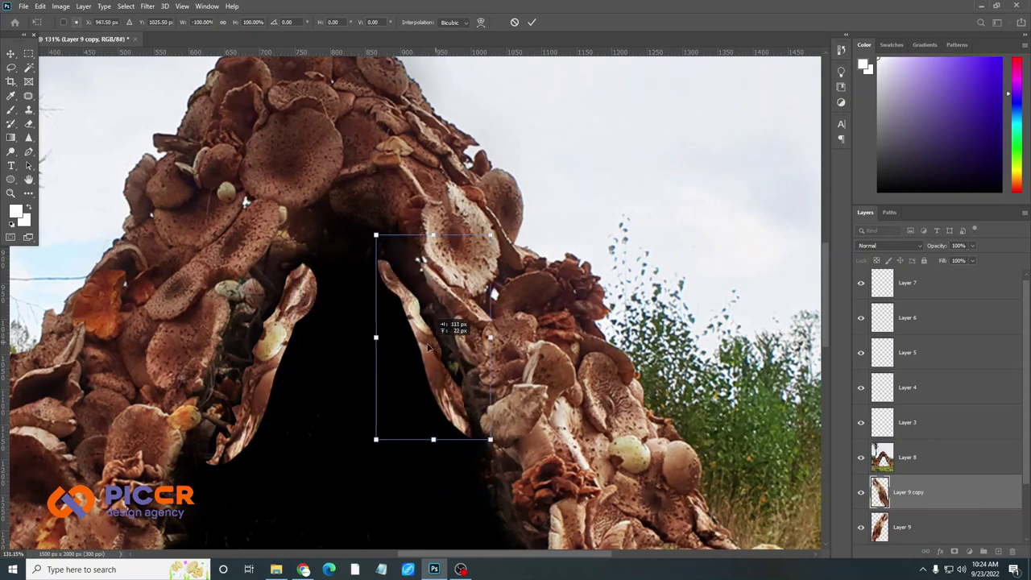
{"action": "right_click", "coordinate": [405, 335]}
{"action": "left_click", "coordinate": [418, 411]}
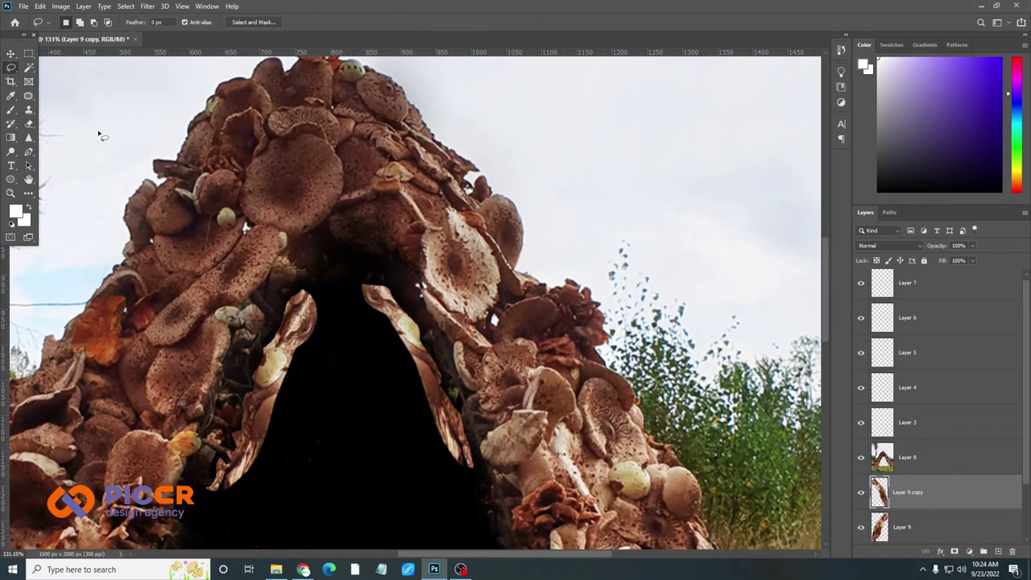
Place a lassoed mushroom patch at the arch top on its own layer behind the hut
{"action": "left_click_drag", "start_coordinate": [532, 310], "coordinate": [586, 382]}
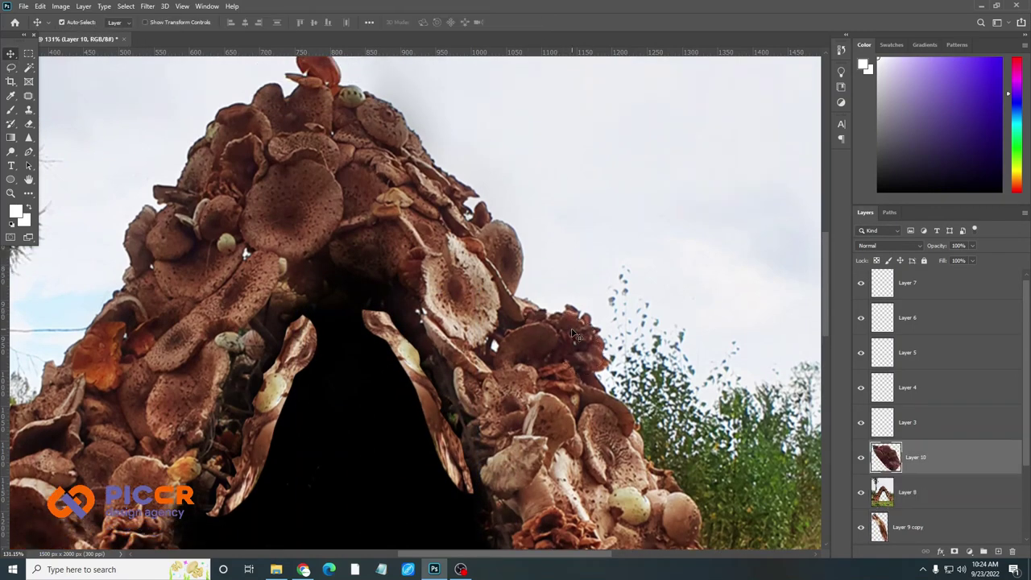
{"action": "left_click_drag", "start_coordinate": [574, 334], "coordinate": [346, 298]}
{"action": "key", "text": "ctrl+t"}
{"action": "key", "text": "Return"}
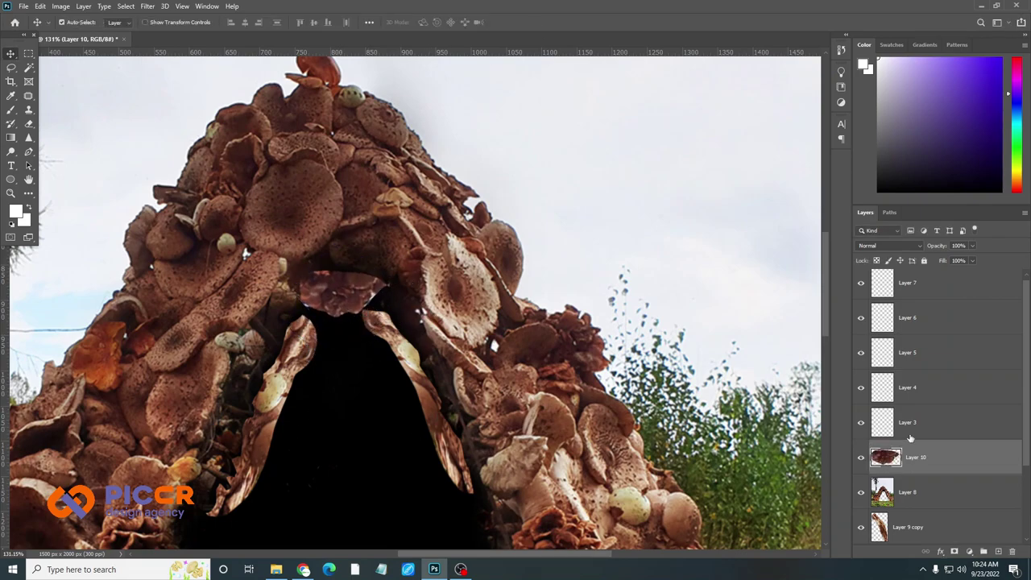
{"action": "left_click_drag", "start_coordinate": [910, 437], "coordinate": [910, 508]}
{"action": "scroll", "coordinate": [357, 334], "scroll_direction": "down", "scroll_amount": 2}
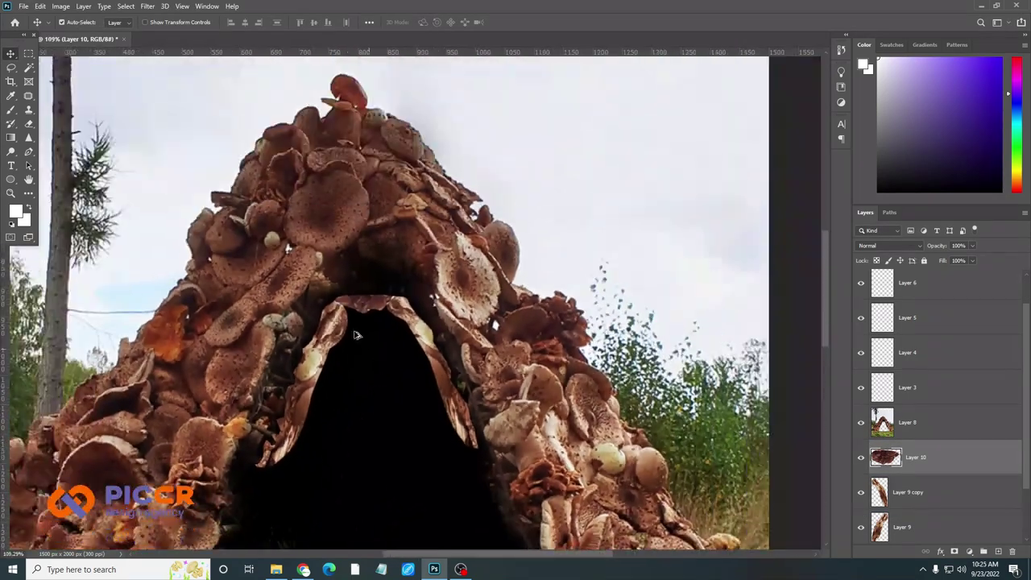
{"action": "scroll", "coordinate": [356, 334], "scroll_direction": "down", "scroll_amount": 1}
{"action": "left_click", "coordinate": [238, 228]}
Copy a lassoed mushroom patch to Layer 11, rotate it into the arch, and stack it below the strips
{"action": "key", "text": "l"}
{"action": "scroll", "coordinate": [248, 376], "scroll_direction": "down", "scroll_amount": 2}
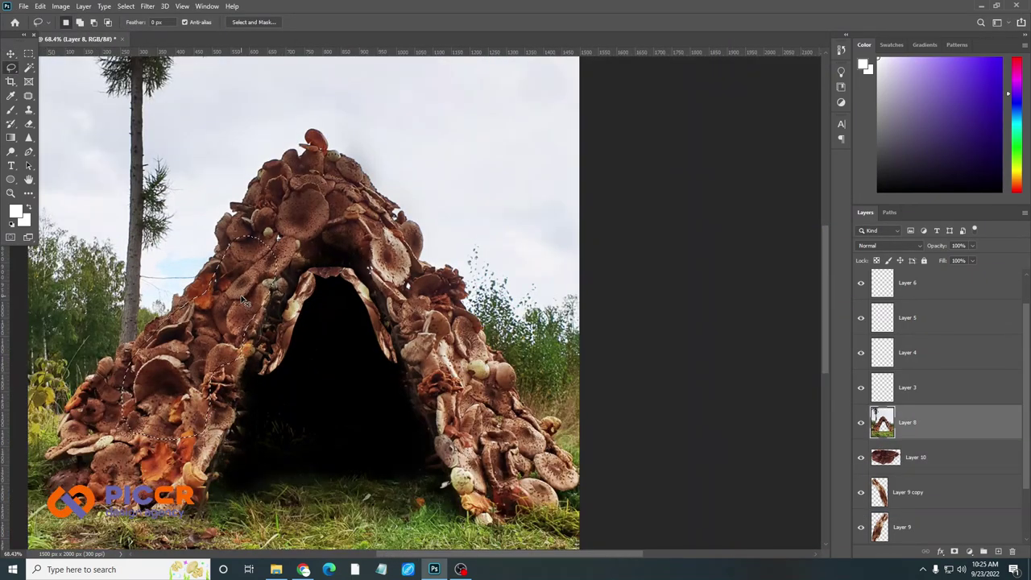
{"action": "key", "text": "ctrl+j"}
{"action": "key", "text": "ctrl+t"}
{"action": "mouse_move", "coordinate": [322, 334]}
{"action": "left_mouse_down"}
{"action": "mouse_move", "coordinate": [358, 364]}
{"action": "mouse_move", "coordinate": [354, 378]}
{"action": "left_mouse_up"}
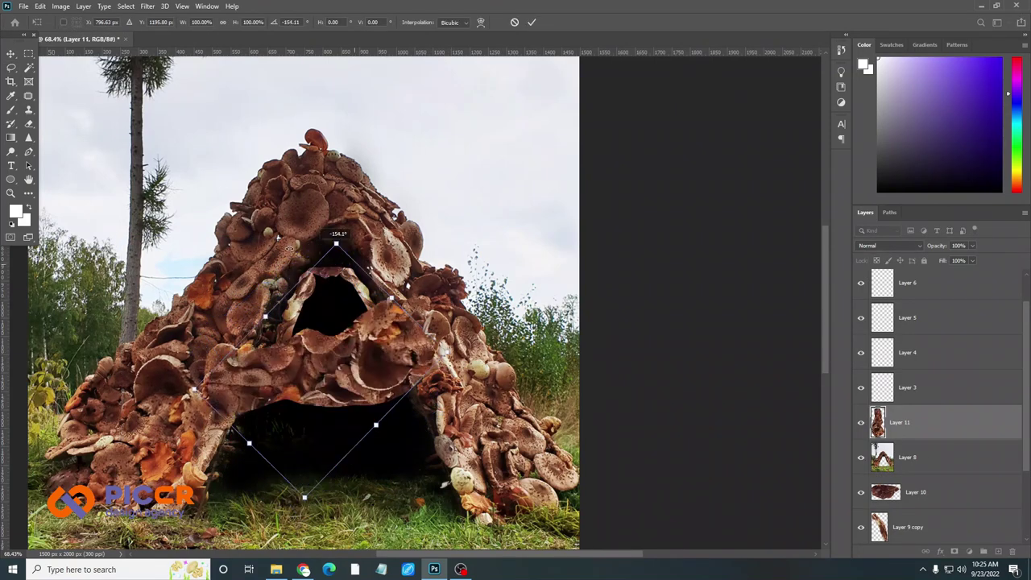
{"action": "key", "text": "Return"}
{"action": "key", "text": "ctrl+["}
{"action": "scroll", "coordinate": [322, 338], "scroll_direction": "up", "scroll_amount": 3}
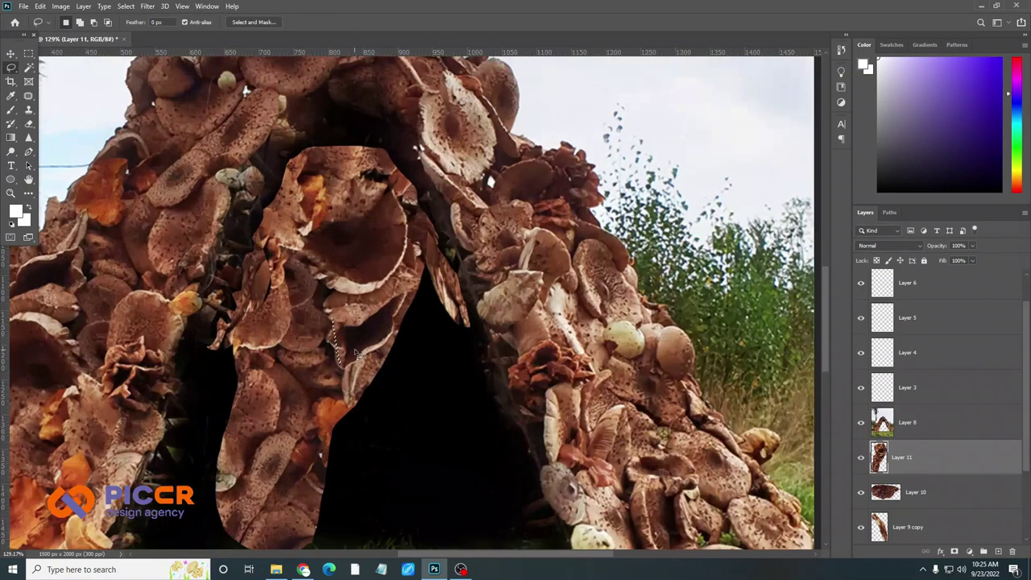
{"action": "scroll", "coordinate": [306, 346], "scroll_direction": "down", "scroll_amount": 3}
{"action": "key", "text": "v"}
{"action": "left_click_drag", "start_coordinate": [934, 390], "coordinate": [948, 501]}
{"action": "scroll", "coordinate": [323, 292], "scroll_direction": "up", "scroll_amount": 3}
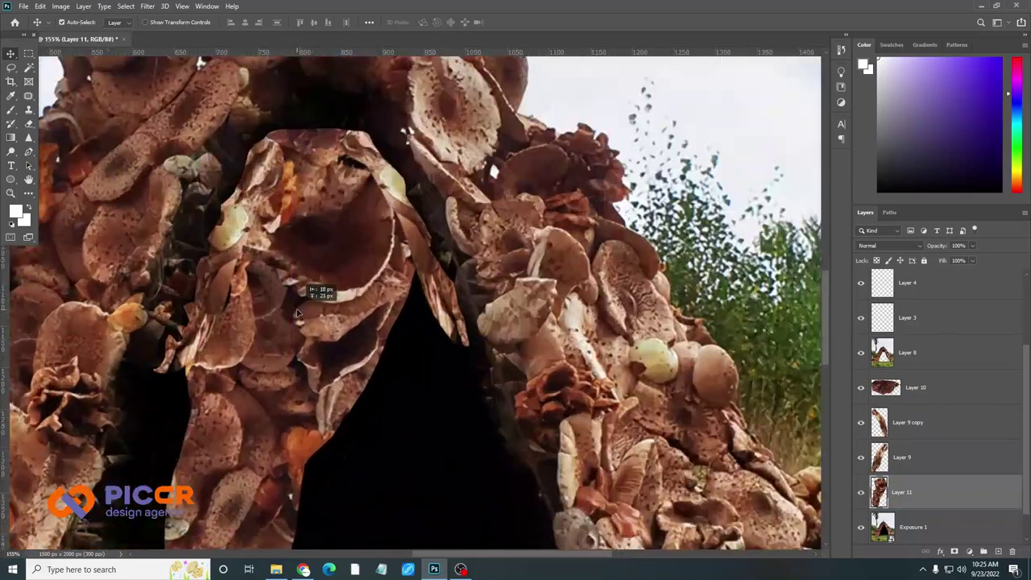
{"action": "scroll", "coordinate": [330, 322], "scroll_direction": "down", "scroll_amount": 1}
Warp the Layer 11 patch to the doorway shape and rotate it across the arch
{"action": "key", "text": "ctrl+t"}
{"action": "left_click_drag", "start_coordinate": [337, 330], "coordinate": [303, 381]}
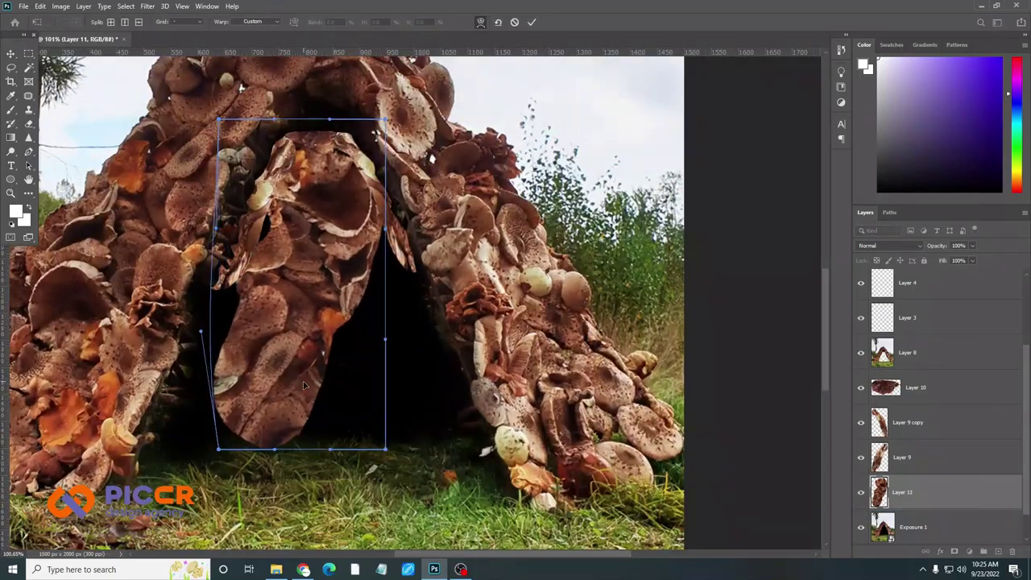
{"action": "key", "text": "Return"}
{"action": "scroll", "coordinate": [314, 322], "scroll_direction": "down", "scroll_amount": 2}
{"action": "scroll", "coordinate": [322, 266], "scroll_direction": "down", "scroll_amount": 1}
{"action": "key", "text": "ctrl+t"}
{"action": "left_click_drag", "start_coordinate": [383, 355], "coordinate": [516, 269]}
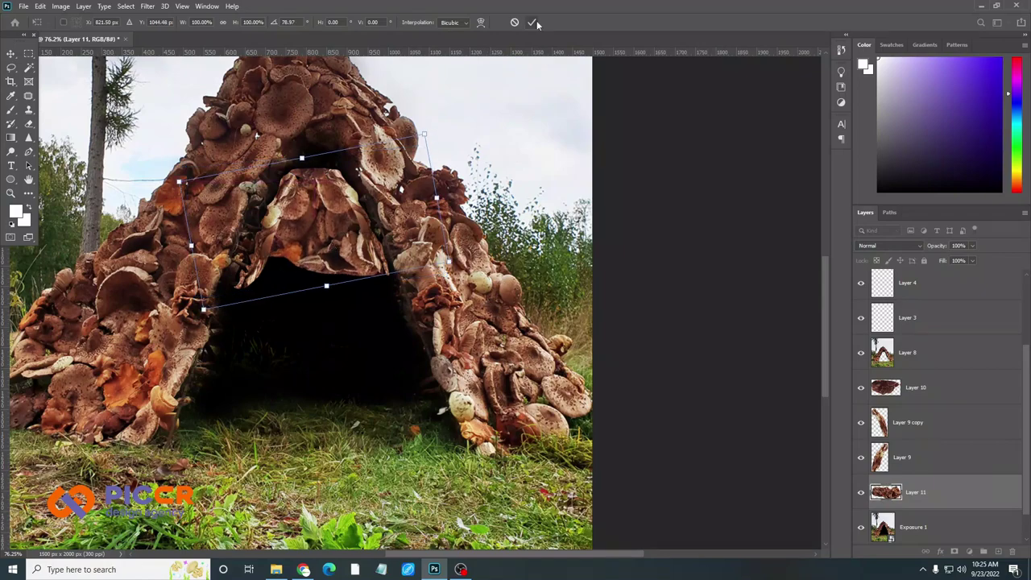
{"action": "left_click", "coordinate": [532, 23]}
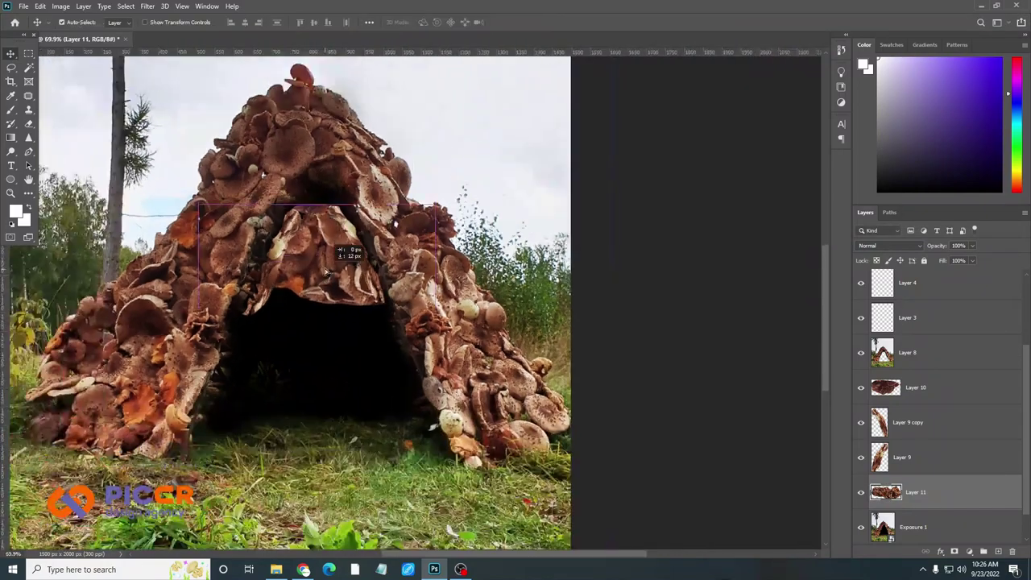
Add duplicate mushroom patches lower in the arch, including Layer 11 copy 2
{"action": "left_click_drag", "start_coordinate": [322, 225], "coordinate": [322, 258]}
{"action": "scroll", "coordinate": [274, 258], "scroll_direction": "up", "scroll_amount": 1}
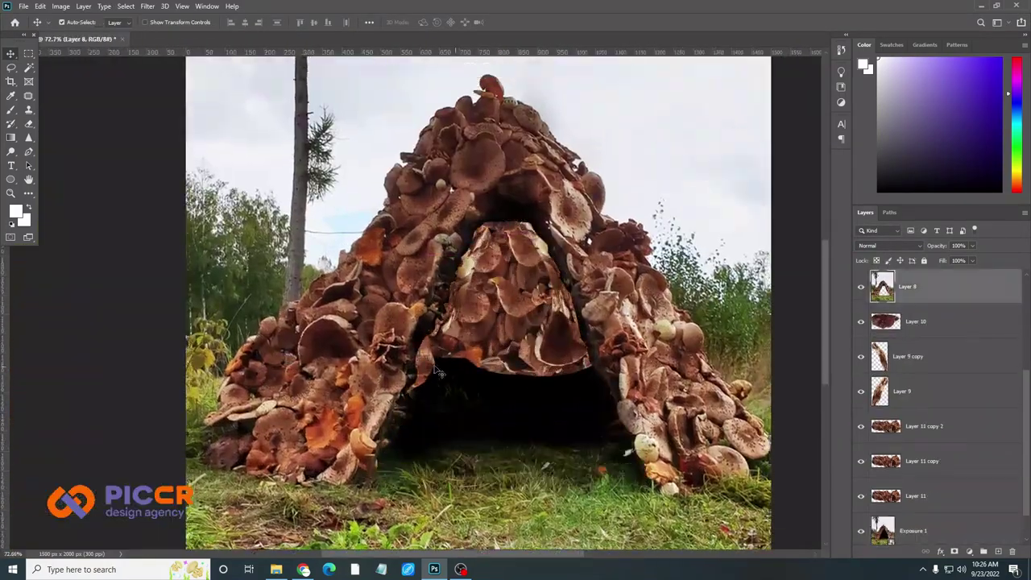
{"action": "left_click", "coordinate": [439, 372]}
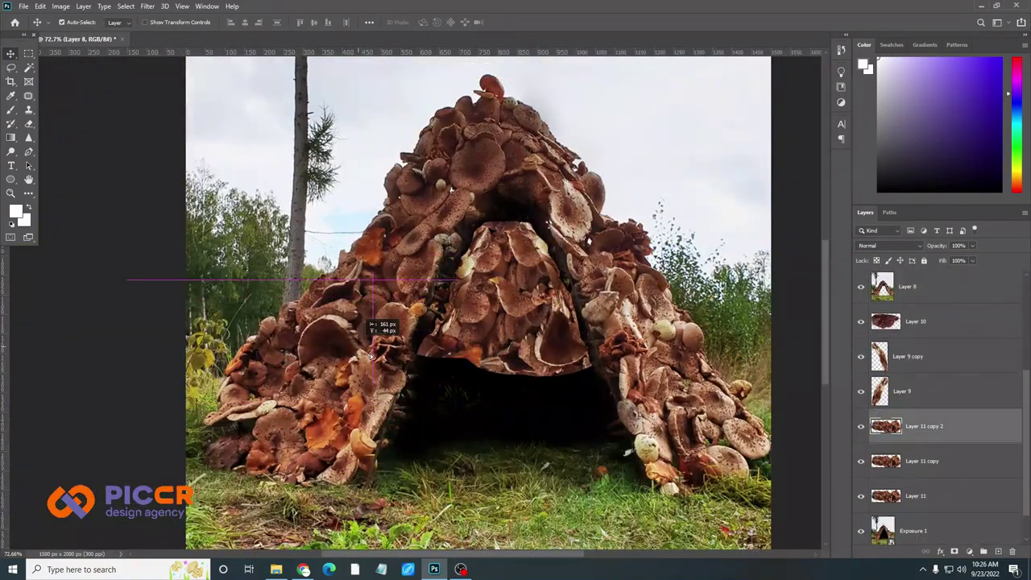
{"action": "scroll", "coordinate": [439, 372], "scroll_direction": "up", "scroll_amount": 3}
{"action": "left_click_drag", "start_coordinate": [926, 426], "coordinate": [941, 495]}
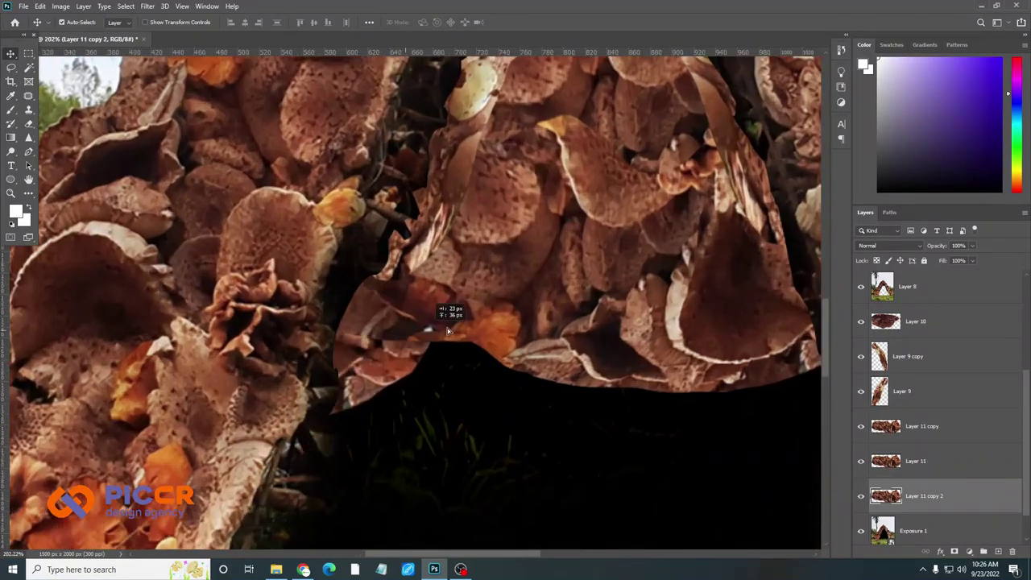
{"action": "scroll", "coordinate": [449, 310], "scroll_direction": "down", "scroll_amount": 3}
{"action": "scroll", "coordinate": [581, 367], "scroll_direction": "down", "scroll_amount": 3}
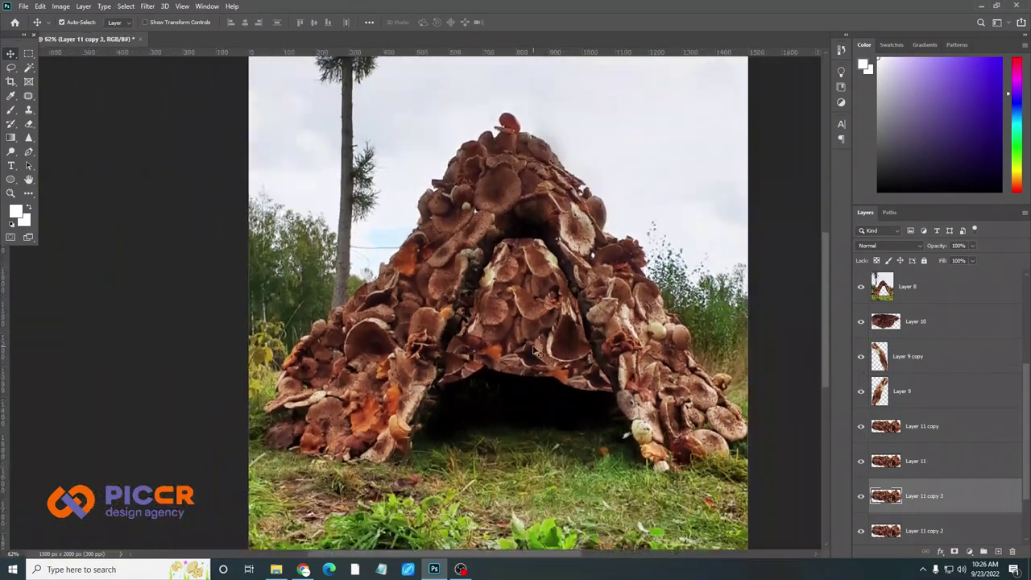
{"action": "scroll", "coordinate": [946, 455], "scroll_direction": "down", "scroll_amount": 2}
Group the mushroom patch layers and add an Exposure adjustment at about -3.13
{"action": "key", "text": "ctrl+g"}
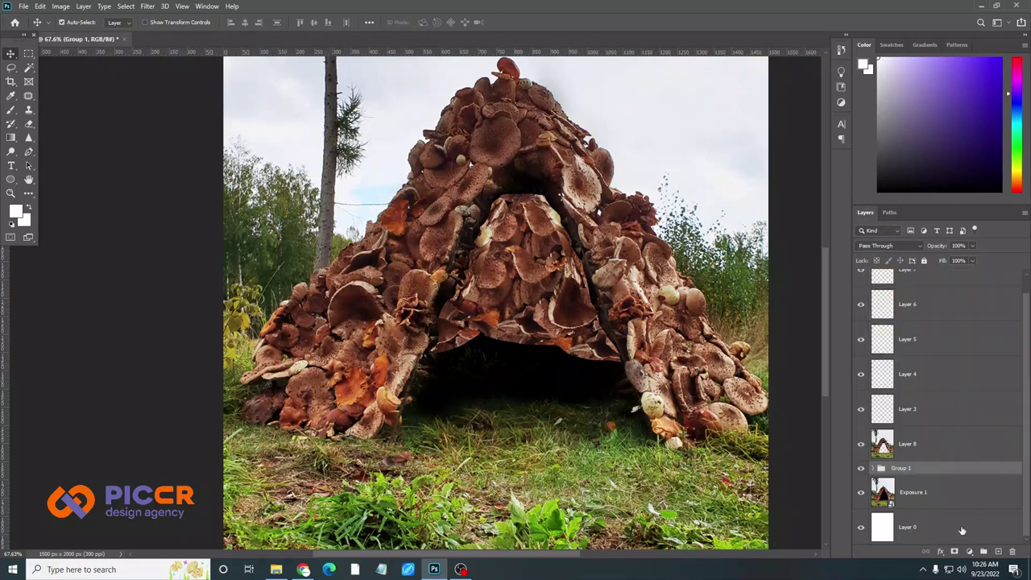
{"action": "left_click", "coordinate": [969, 551]}
{"action": "left_click", "coordinate": [943, 393]}
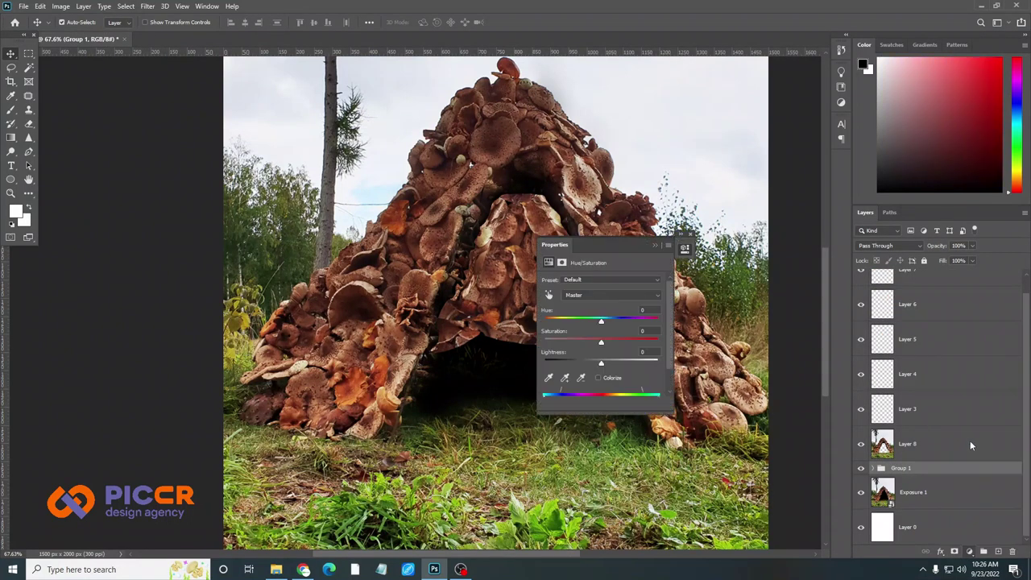
{"action": "key", "text": "ctrl+z"}
{"action": "left_click", "coordinate": [970, 553]}
{"action": "left_click", "coordinate": [969, 471]}
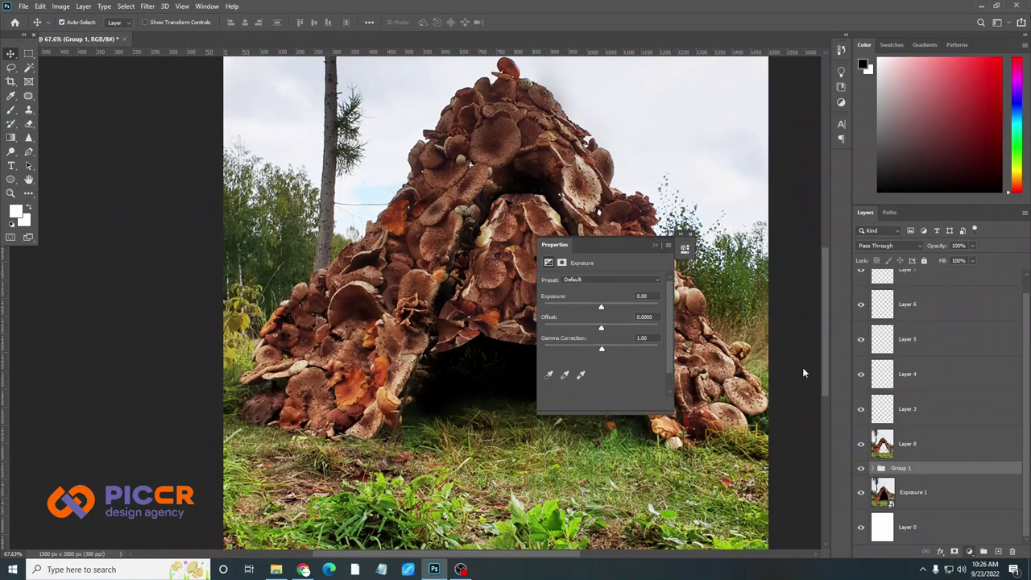
{"action": "left_click_drag", "start_coordinate": [580, 238], "coordinate": [677, 244]}
{"action": "left_click_drag", "start_coordinate": [700, 307], "coordinate": [674, 308]}
{"action": "scroll", "coordinate": [917, 492], "scroll_direction": "down", "scroll_amount": 1}
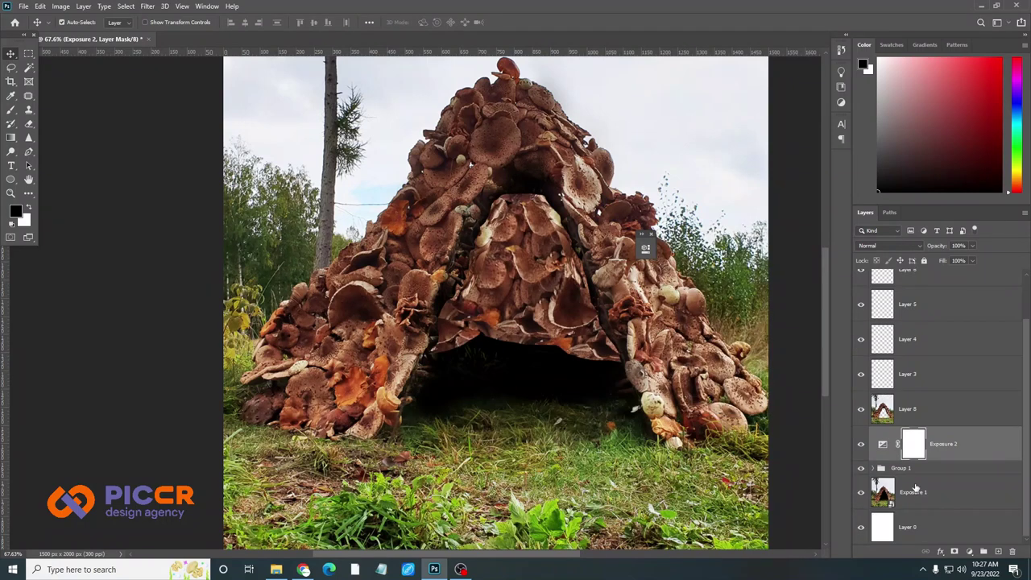
Reset Exposure 2 to 0, then lower it to -5.59 to blacken the hut interior
{"action": "double_click", "coordinate": [882, 443]}
{"action": "left_click_drag", "start_coordinate": [564, 239], "coordinate": [717, 239]}
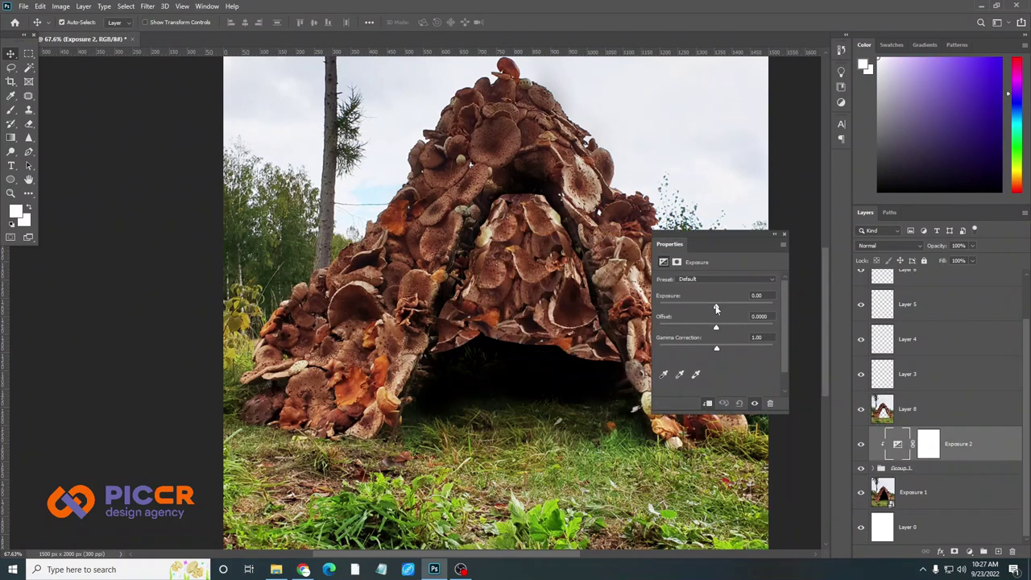
{"action": "mouse_move", "coordinate": [701, 306]}
{"action": "left_mouse_down"}
{"action": "mouse_move", "coordinate": [679, 305]}
{"action": "mouse_move", "coordinate": [717, 328]}
{"action": "mouse_move", "coordinate": [680, 306]}
{"action": "left_mouse_up"}
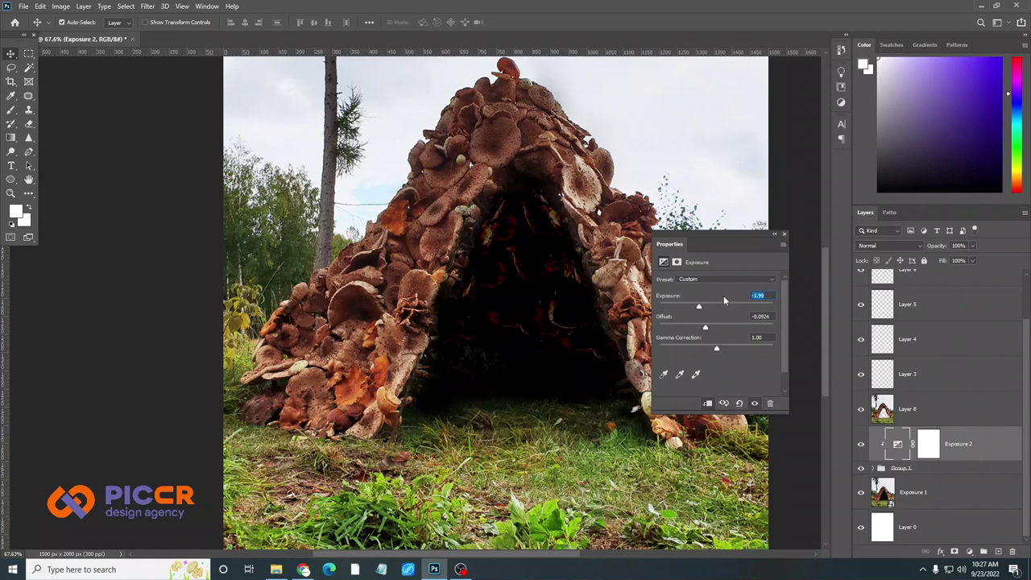
{"action": "type", "text": "0"}
{"action": "key", "text": "Tab"}
{"action": "type", "text": "0"}
{"action": "mouse_move", "coordinate": [715, 306]}
{"action": "left_mouse_down"}
{"action": "mouse_move", "coordinate": [679, 307]}
{"action": "mouse_move", "coordinate": [715, 328]}
{"action": "mouse_move", "coordinate": [683, 309]}
{"action": "left_mouse_up"}
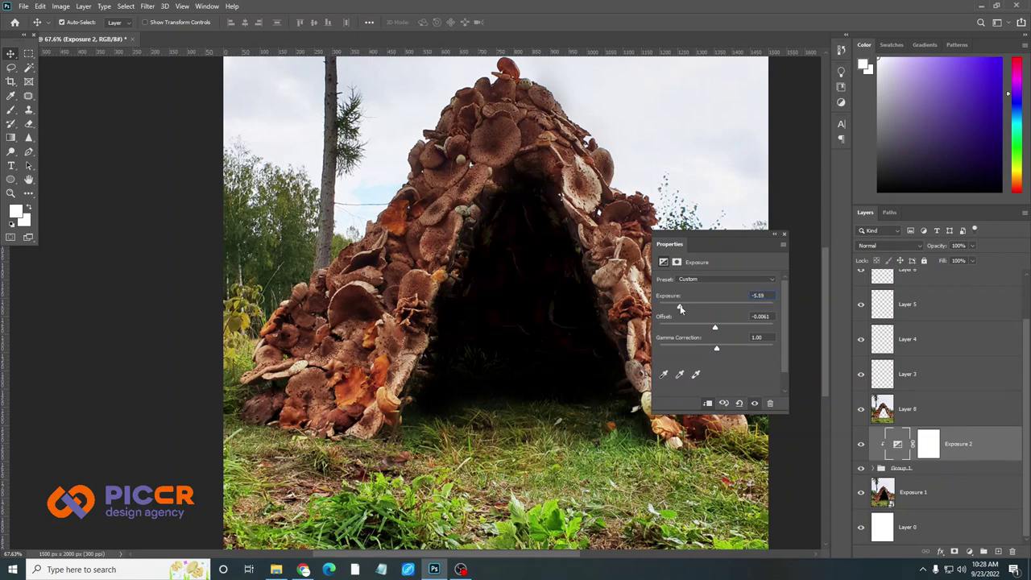
{"action": "left_click", "coordinate": [784, 234]}
{"action": "scroll", "coordinate": [458, 392], "scroll_direction": "down", "scroll_amount": 2}
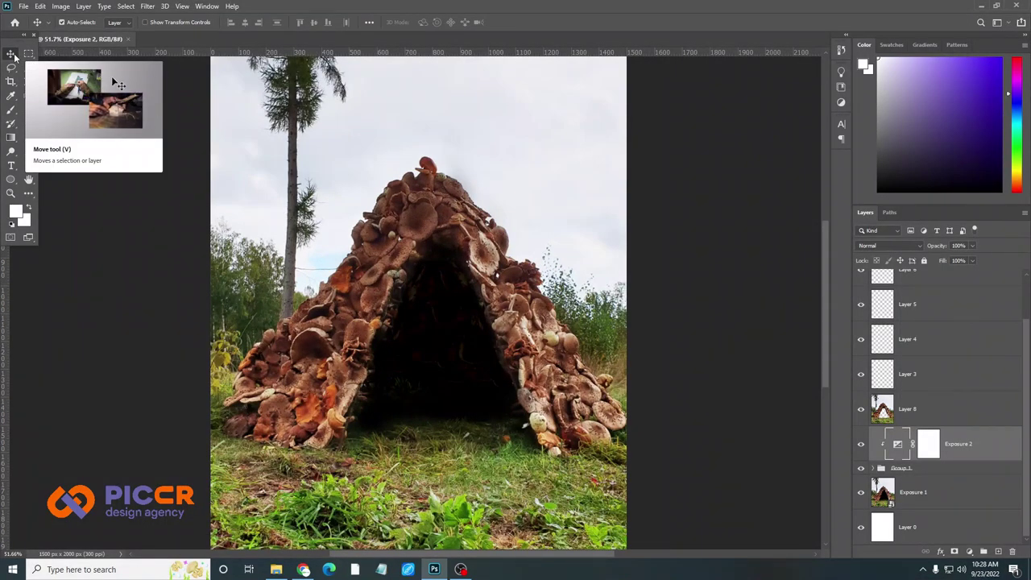
{"action": "scroll", "coordinate": [427, 333], "scroll_direction": "up", "scroll_amount": 3}
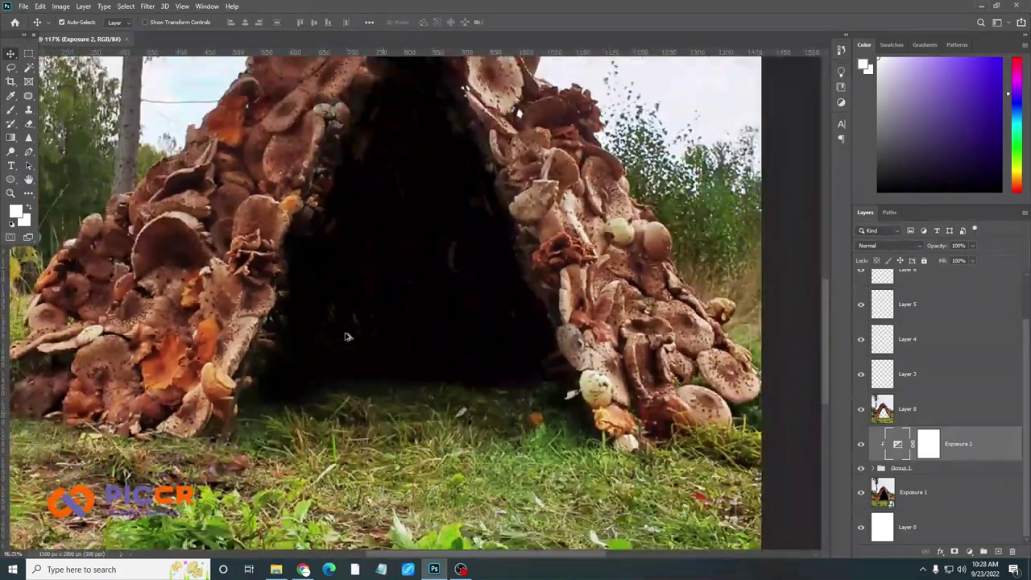
{"action": "scroll", "coordinate": [375, 366], "scroll_direction": "down", "scroll_amount": 4}
{"action": "scroll", "coordinate": [375, 366], "scroll_direction": "up", "scroll_amount": 1}
{"action": "scroll", "coordinate": [460, 288], "scroll_direction": "up", "scroll_amount": 1}
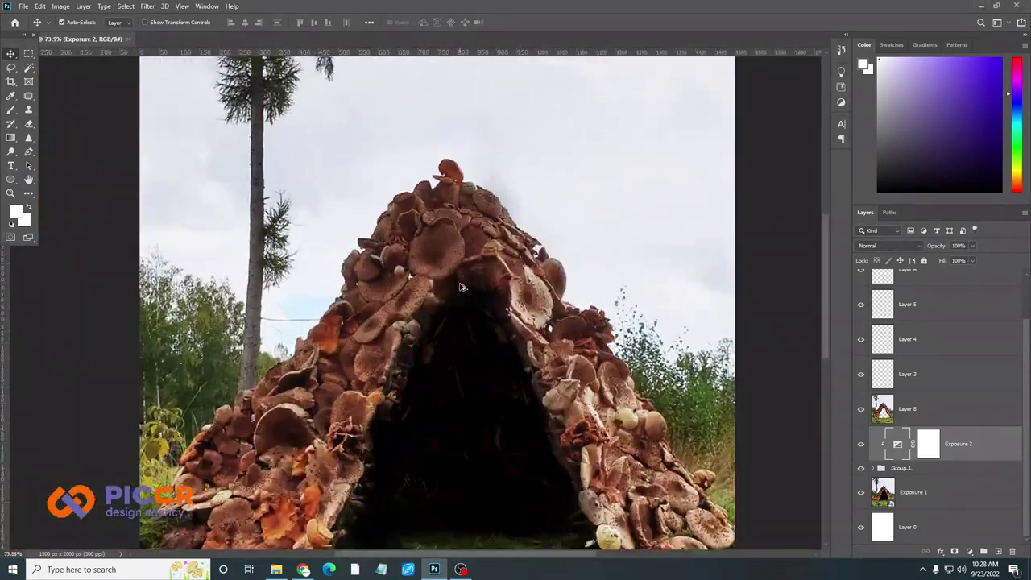
{"action": "scroll", "coordinate": [475, 341], "scroll_direction": "down", "scroll_amount": 1}
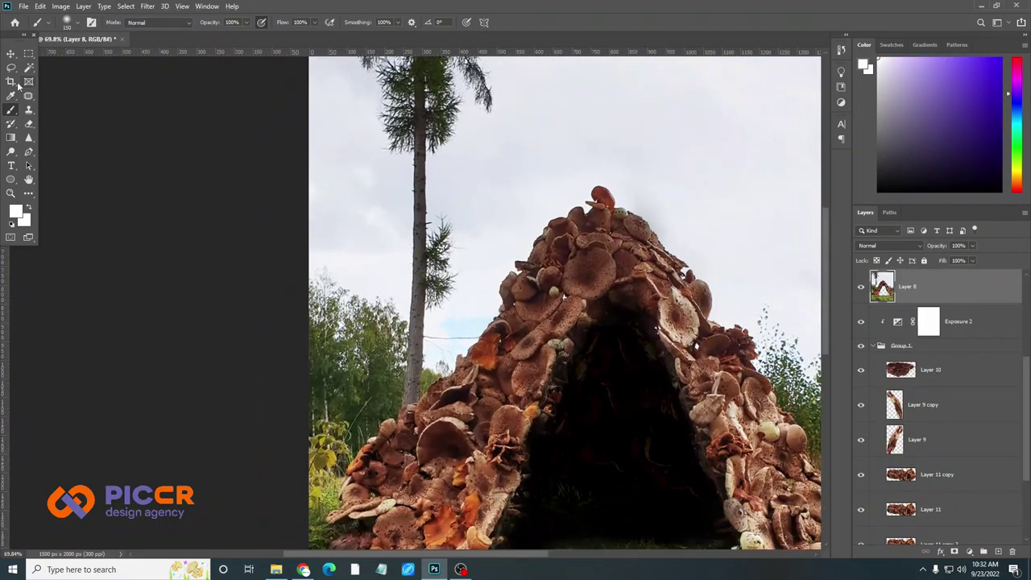
Switch to the Pen tool and zoom and pan to the mushroom hut's outer edge
{"action": "left_click", "coordinate": [11, 67]}
{"action": "left_click", "coordinate": [46, 77]}
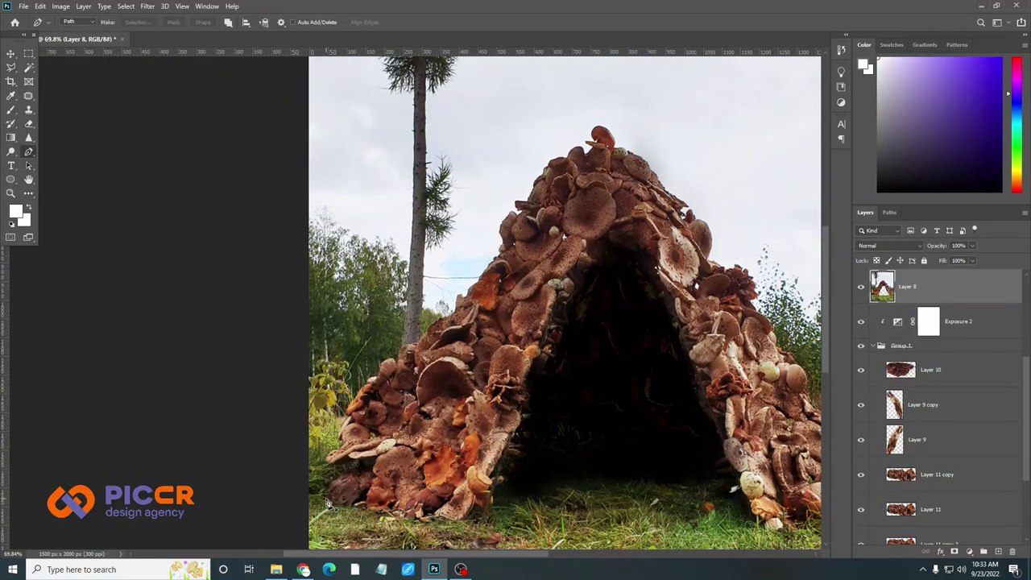
{"action": "scroll", "coordinate": [327, 504], "scroll_direction": "up", "scroll_amount": 5}
{"action": "scroll", "coordinate": [277, 382], "scroll_direction": "down", "scroll_amount": 2}
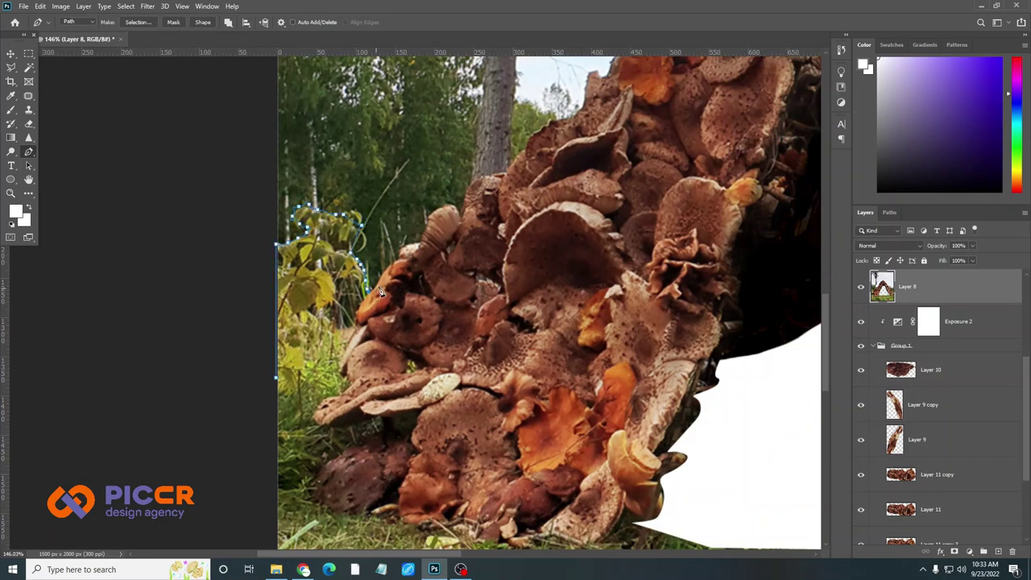
{"action": "scroll", "coordinate": [380, 292], "scroll_direction": "up", "scroll_amount": 4}
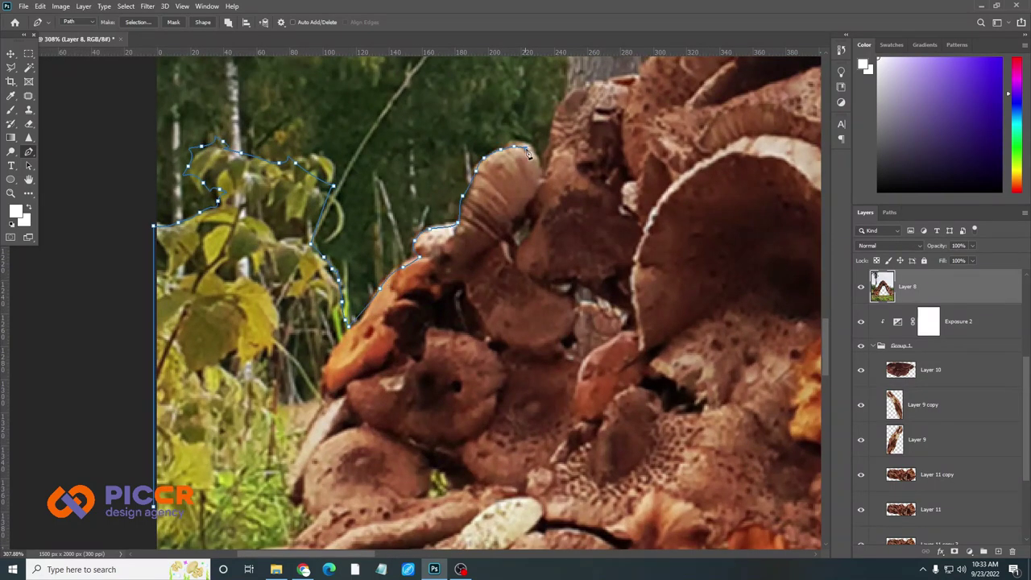
{"action": "scroll", "coordinate": [528, 153], "scroll_direction": "up", "scroll_amount": 2}
{"action": "scroll", "coordinate": [531, 240], "scroll_direction": "up", "scroll_amount": 2}
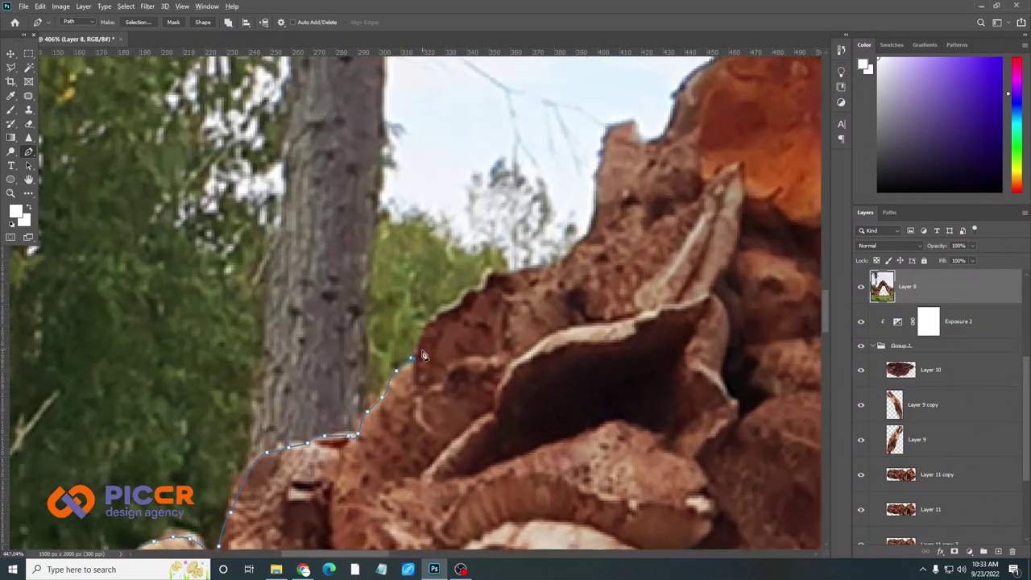
{"action": "left_click_drag", "start_coordinate": [609, 219], "coordinate": [304, 416]}
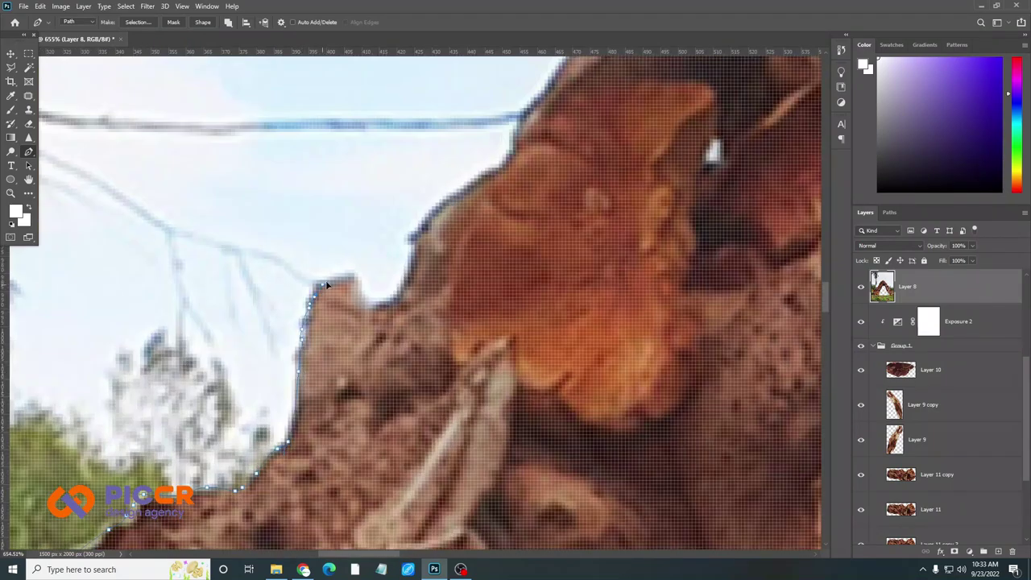
{"action": "scroll", "coordinate": [416, 256], "scroll_direction": "up", "scroll_amount": 2}
{"action": "scroll", "coordinate": [481, 271], "scroll_direction": "up", "scroll_amount": 1}
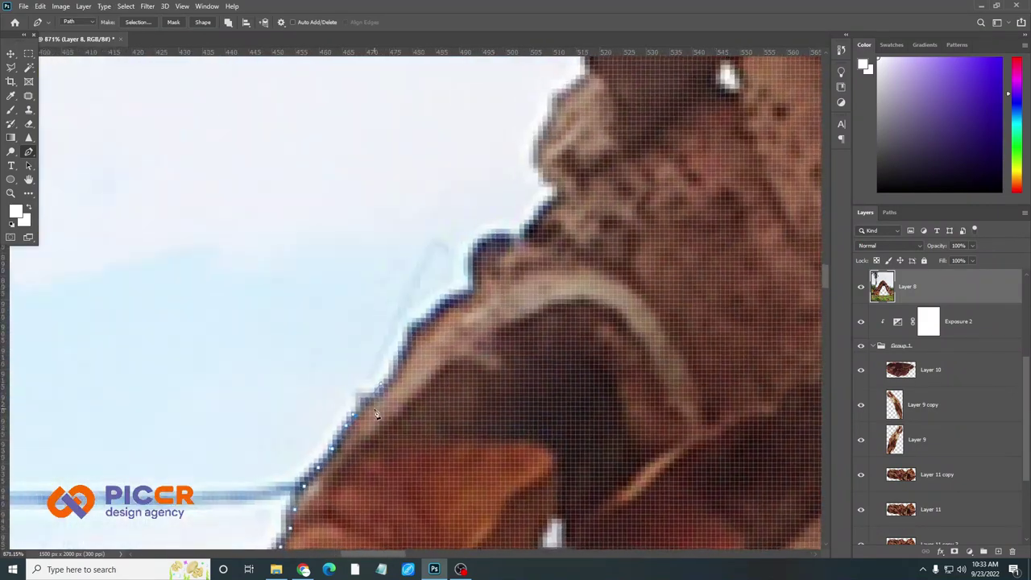
{"action": "scroll", "coordinate": [594, 193], "scroll_direction": "up", "scroll_amount": 2}
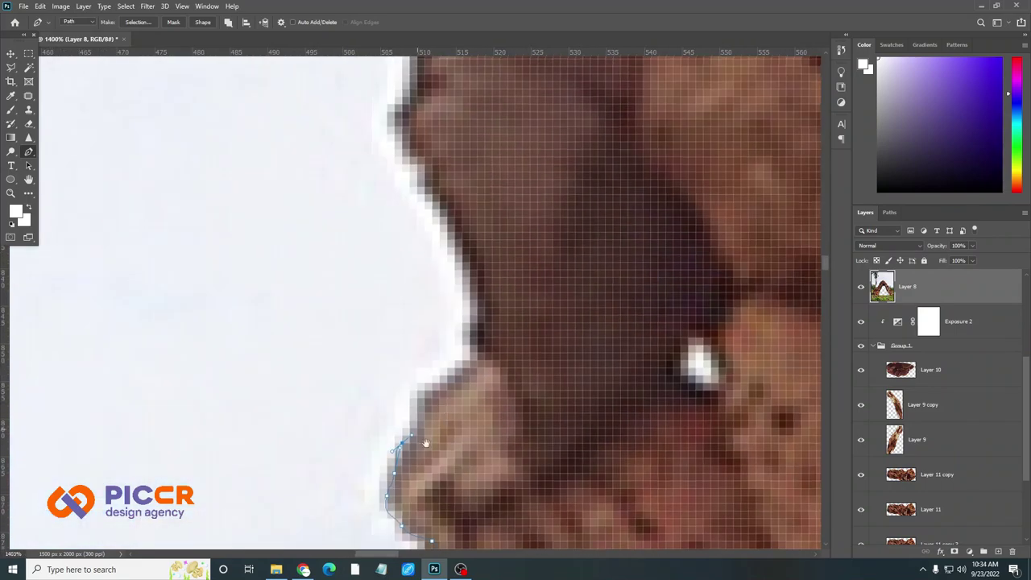
{"action": "scroll", "coordinate": [449, 243], "scroll_direction": "down", "scroll_amount": 1}
{"action": "scroll", "coordinate": [448, 243], "scroll_direction": "down", "scroll_amount": 1}
Place anchor points tracing the mushroom hut's outer edge on Layer 8
{"action": "left_click", "coordinate": [387, 377]}
{"action": "left_click", "coordinate": [392, 323]}
{"action": "scroll", "coordinate": [392, 323], "scroll_direction": "up", "scroll_amount": 2}
{"action": "left_click", "coordinate": [395, 294]}
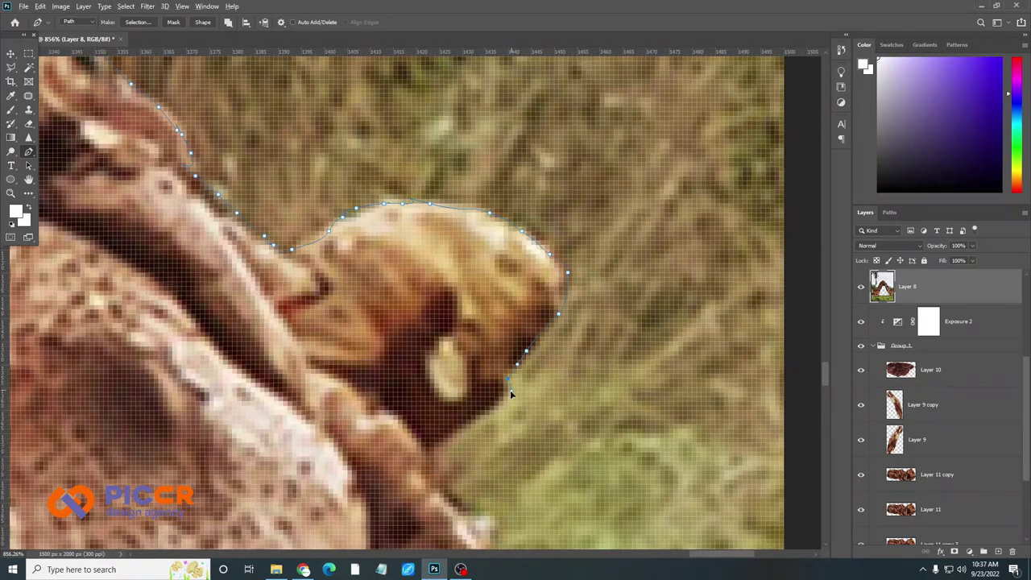
{"action": "scroll", "coordinate": [510, 390], "scroll_direction": "down", "scroll_amount": 1}
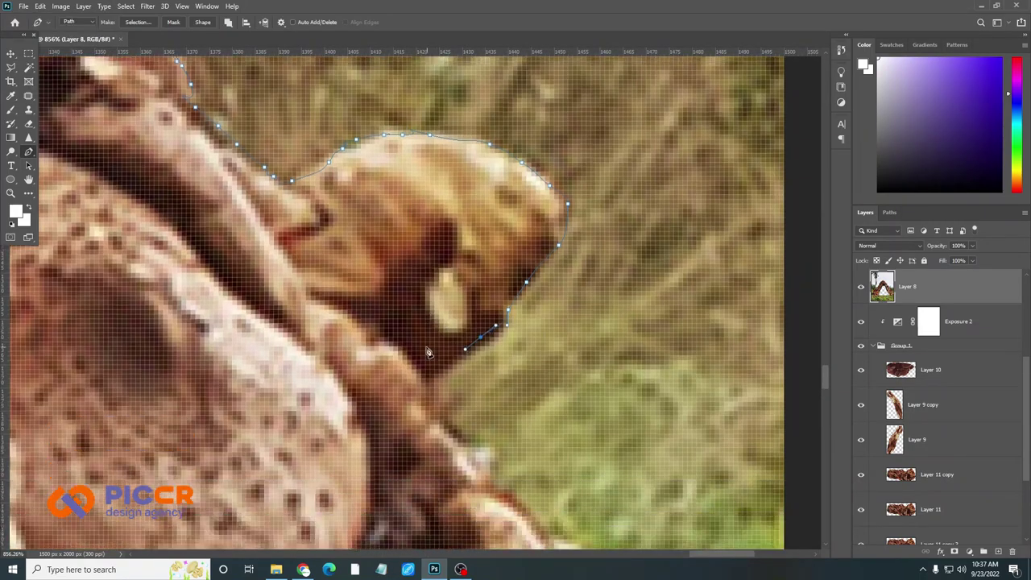
{"action": "scroll", "coordinate": [458, 379], "scroll_direction": "down", "scroll_amount": 1}
{"action": "scroll", "coordinate": [529, 444], "scroll_direction": "up", "scroll_amount": 1}
{"action": "scroll", "coordinate": [478, 327], "scroll_direction": "up", "scroll_amount": 1}
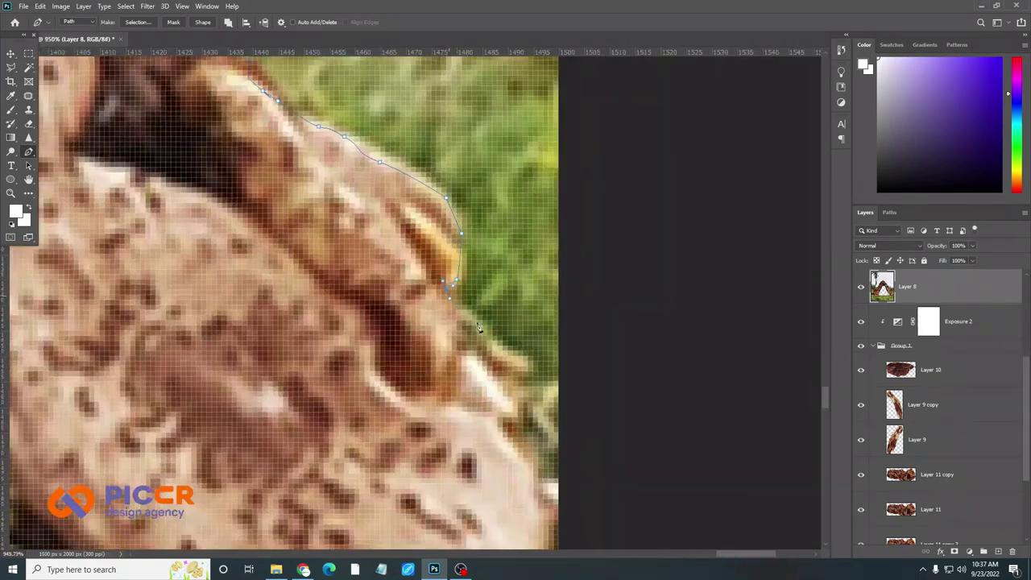
{"action": "scroll", "coordinate": [556, 475], "scroll_direction": "down", "scroll_amount": 3}
{"action": "scroll", "coordinate": [540, 451], "scroll_direction": "down", "scroll_amount": 2}
{"action": "scroll", "coordinate": [524, 427], "scroll_direction": "up", "scroll_amount": 1}
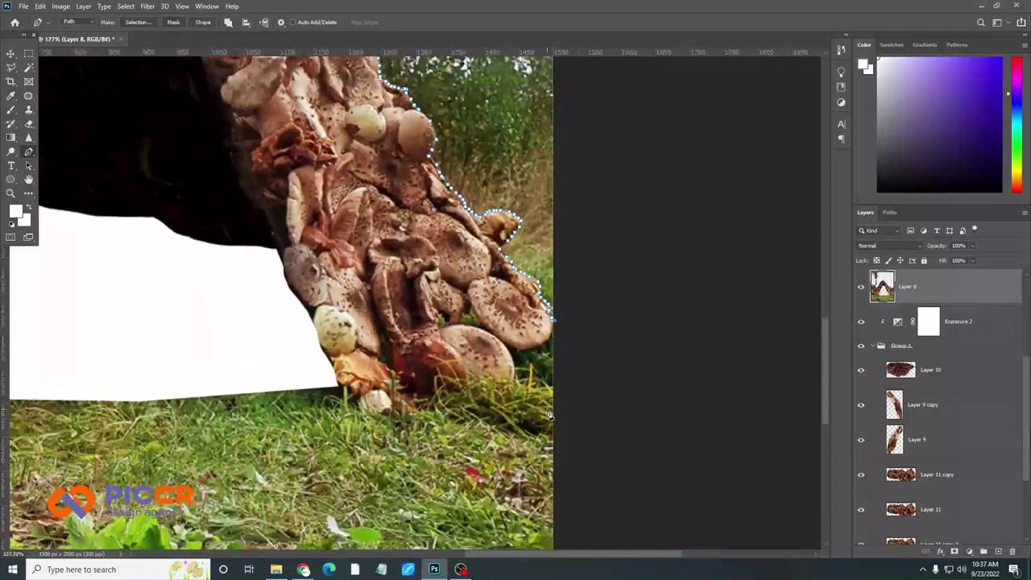
{"action": "scroll", "coordinate": [508, 400], "scroll_direction": "down", "scroll_amount": 2}
{"action": "scroll", "coordinate": [508, 400], "scroll_direction": "down", "scroll_amount": 3}
{"action": "scroll", "coordinate": [403, 362], "scroll_direction": "down", "scroll_amount": 1}
{"action": "scroll", "coordinate": [363, 338], "scroll_direction": "up", "scroll_amount": 1}
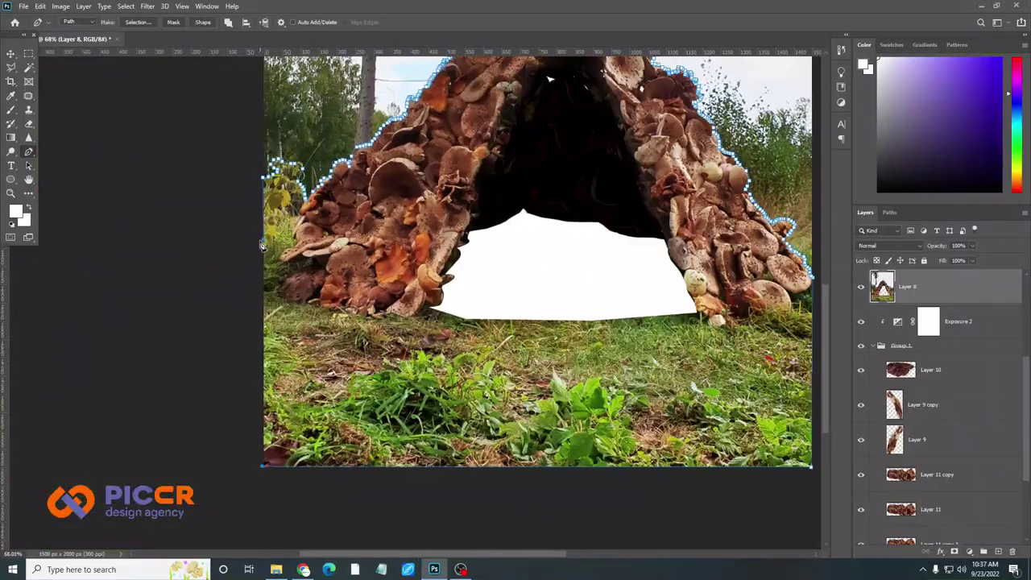
{"action": "scroll", "coordinate": [361, 327], "scroll_direction": "down", "scroll_amount": 1}
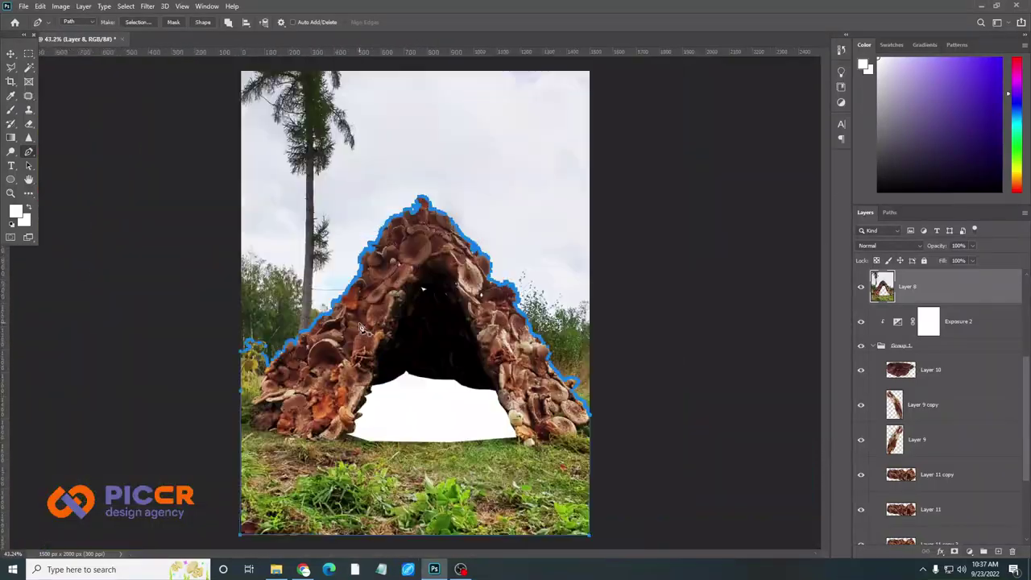
Mask Layer 8 to the traced hut outline, then reselect Layer 8
{"action": "left_click", "coordinate": [969, 551]}
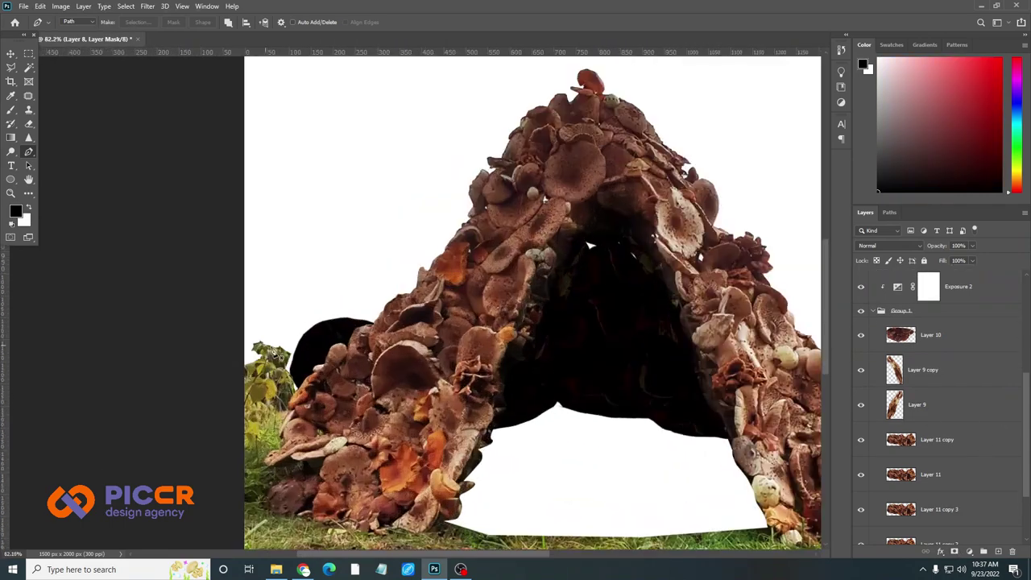
{"action": "scroll", "coordinate": [415, 306], "scroll_direction": "up", "scroll_amount": 5}
{"action": "left_click", "coordinate": [10, 54]}
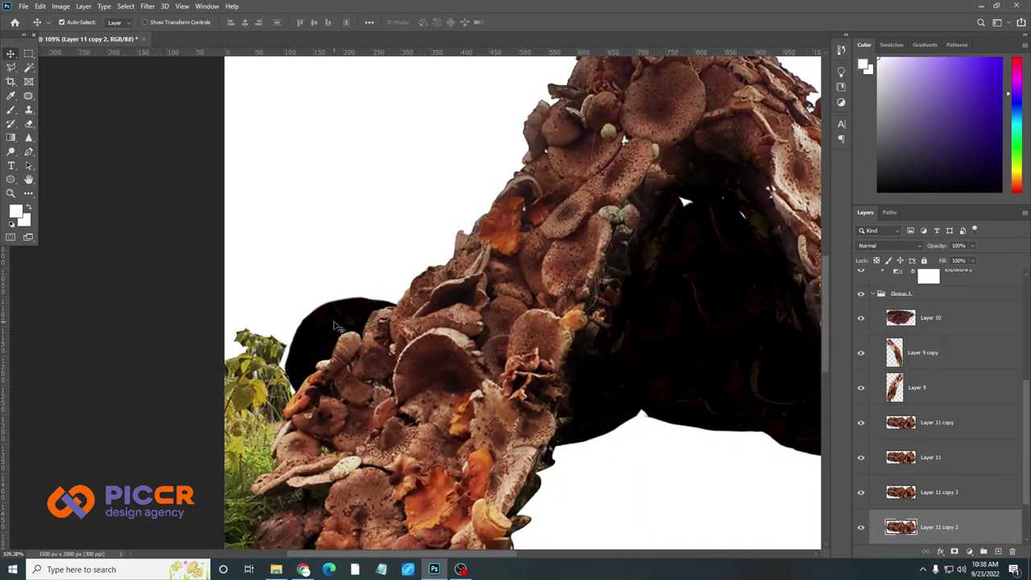
{"action": "scroll", "coordinate": [612, 366], "scroll_direction": "down", "scroll_amount": 3}
{"action": "scroll", "coordinate": [466, 304], "scroll_direction": "down", "scroll_amount": 3}
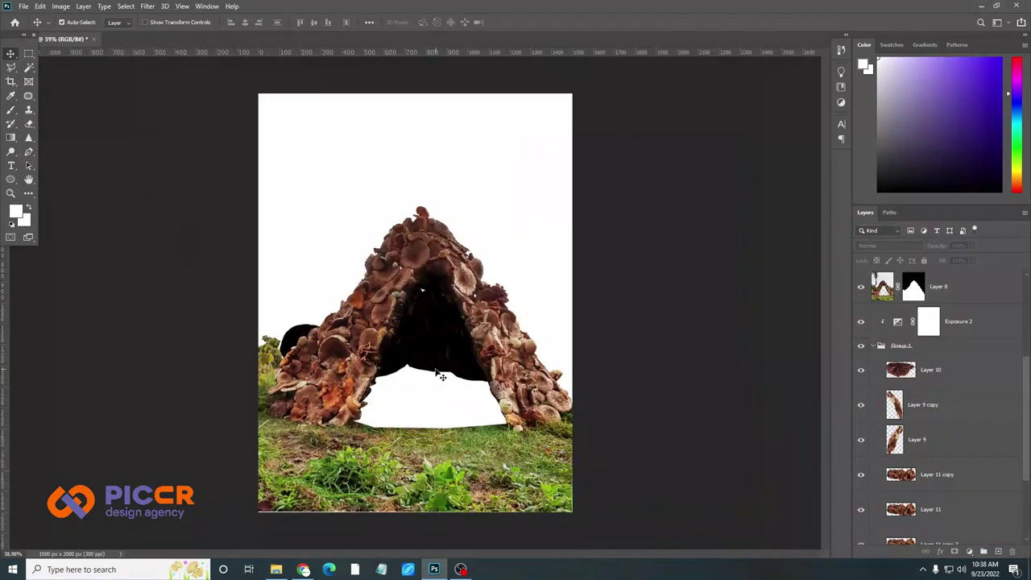
{"action": "scroll", "coordinate": [935, 402], "scroll_direction": "down", "scroll_amount": 5}
{"action": "left_click", "coordinate": [918, 492]}
{"action": "scroll", "coordinate": [580, 276], "scroll_direction": "up", "scroll_amount": 2}
{"action": "scroll", "coordinate": [897, 438], "scroll_direction": "up", "scroll_amount": 3}
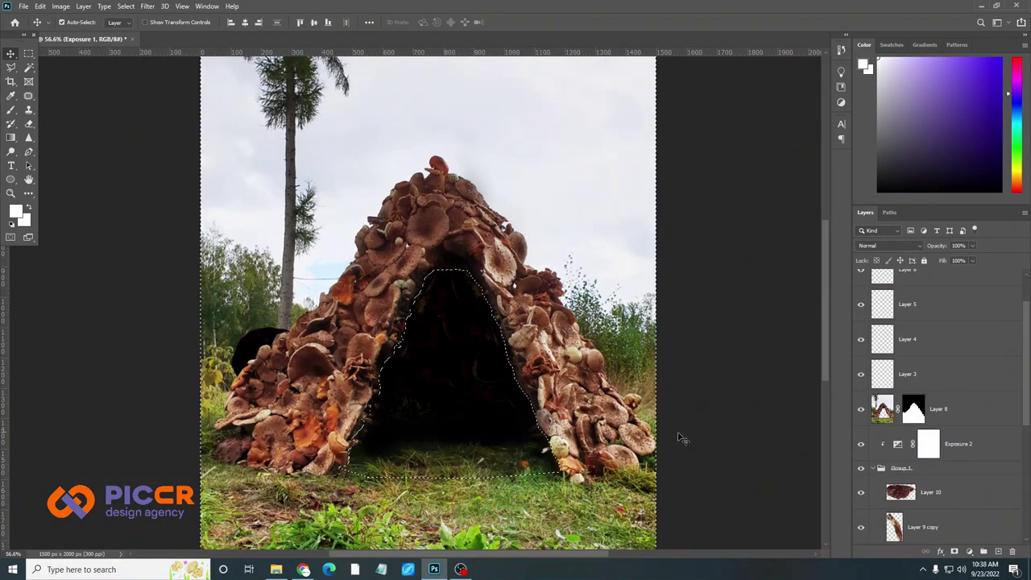
{"action": "scroll", "coordinate": [681, 438], "scroll_direction": "down", "scroll_amount": 2}
{"action": "scroll", "coordinate": [681, 438], "scroll_direction": "up", "scroll_amount": 3}
{"action": "scroll", "coordinate": [731, 379], "scroll_direction": "up", "scroll_amount": 2}
{"action": "left_click", "coordinate": [917, 409]}
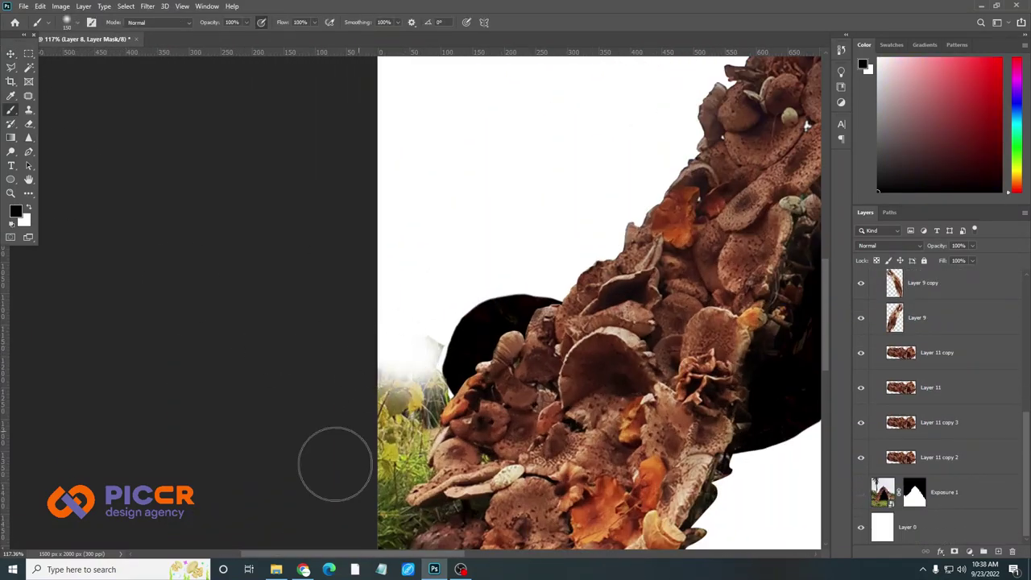
Paint out the grass along the hut's left edge with a smaller brush
{"action": "left_click_drag", "start_coordinate": [335, 464], "coordinate": [407, 379]}
{"action": "key", "text": "bracketleft"}
{"action": "key", "text": "bracketleft"}
{"action": "key", "text": "bracketleft"}
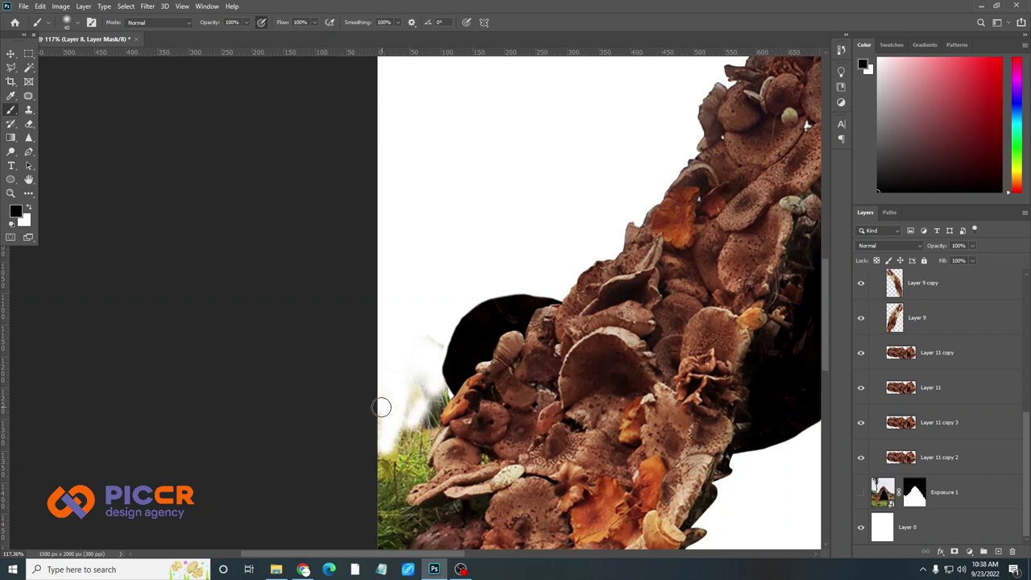
{"action": "scroll", "coordinate": [381, 407], "scroll_direction": "down", "scroll_amount": 3}
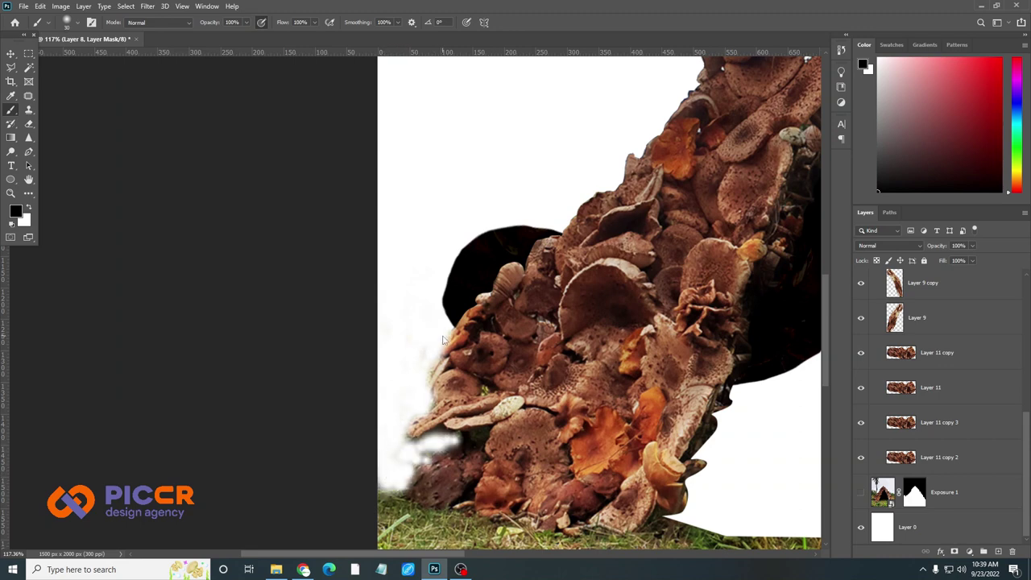
{"action": "scroll", "coordinate": [427, 428], "scroll_direction": "down", "scroll_amount": 1}
{"action": "key", "text": "ctrl+0"}
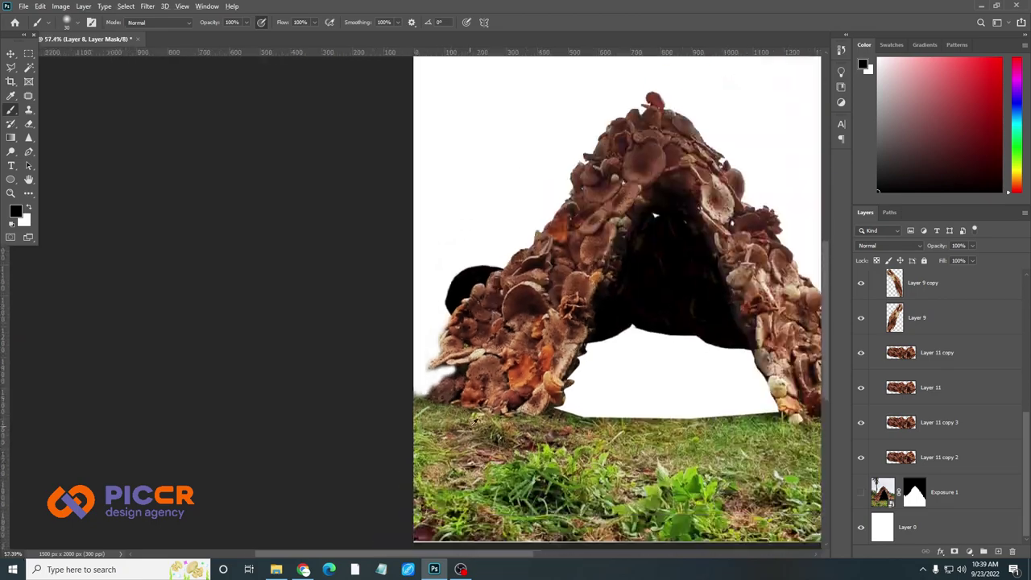
{"action": "scroll", "coordinate": [233, 396], "scroll_direction": "up", "scroll_amount": 3}
{"action": "scroll", "coordinate": [233, 395], "scroll_direction": "down", "scroll_amount": 2}
{"action": "key", "text": "ctrl+minus"}
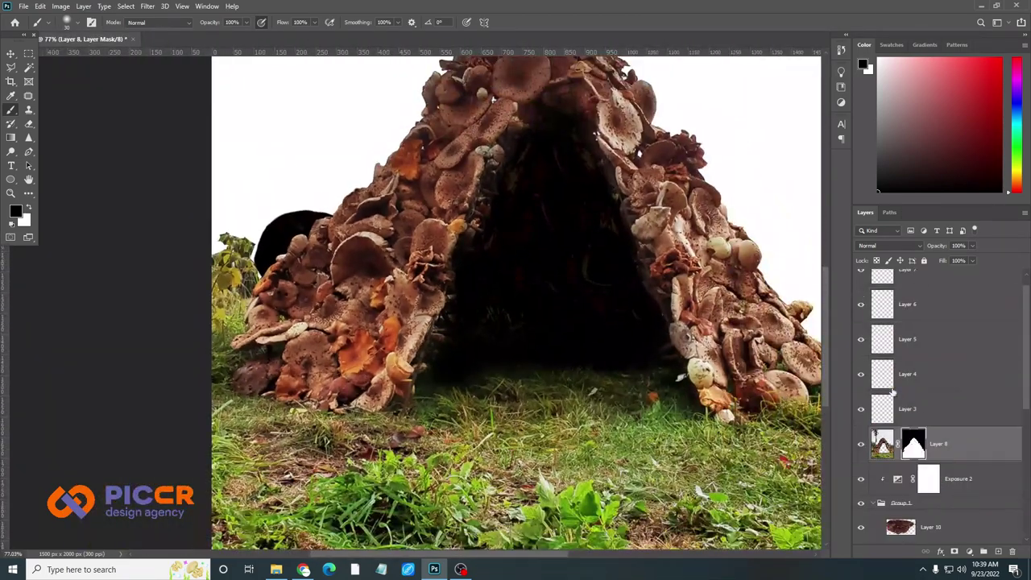
Paint black on the Exposure 1 mask to hide grass at the hut's left edge
{"action": "left_click", "coordinate": [863, 500]}
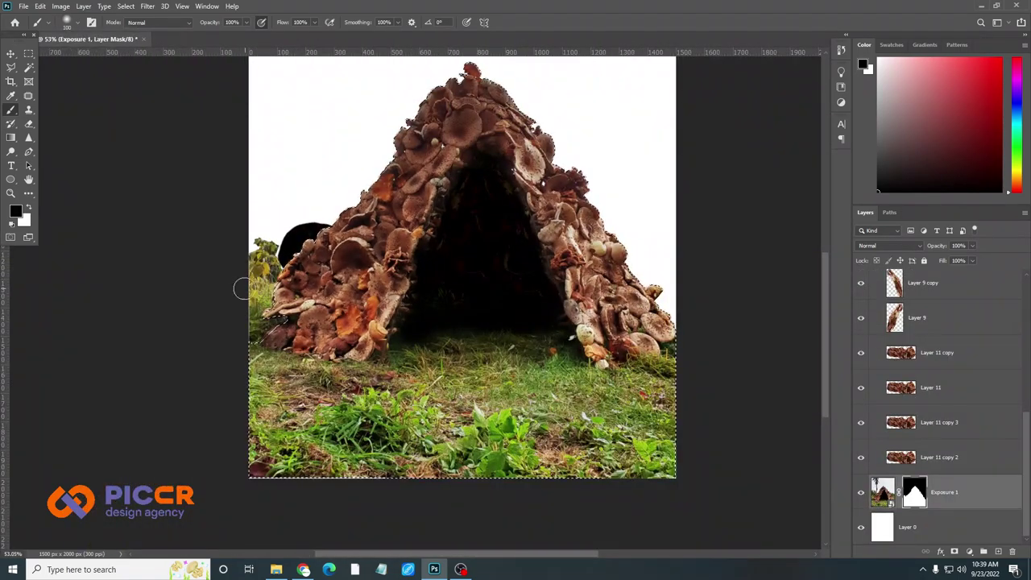
{"action": "left_click_drag", "start_coordinate": [273, 253], "coordinate": [266, 322]}
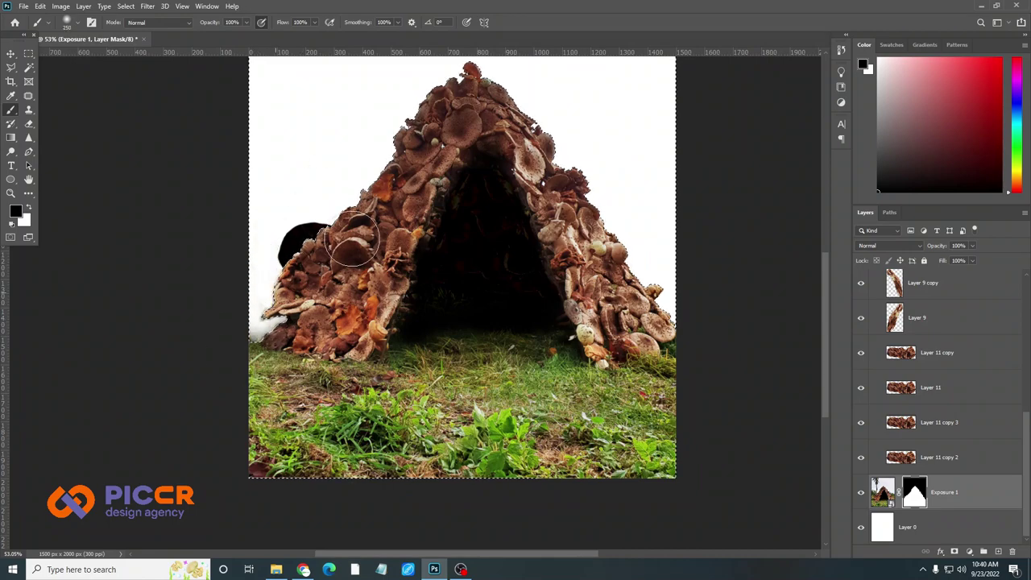
{"action": "scroll", "coordinate": [246, 372], "scroll_direction": "up", "scroll_amount": 2}
{"action": "scroll", "coordinate": [259, 407], "scroll_direction": "down", "scroll_amount": 2}
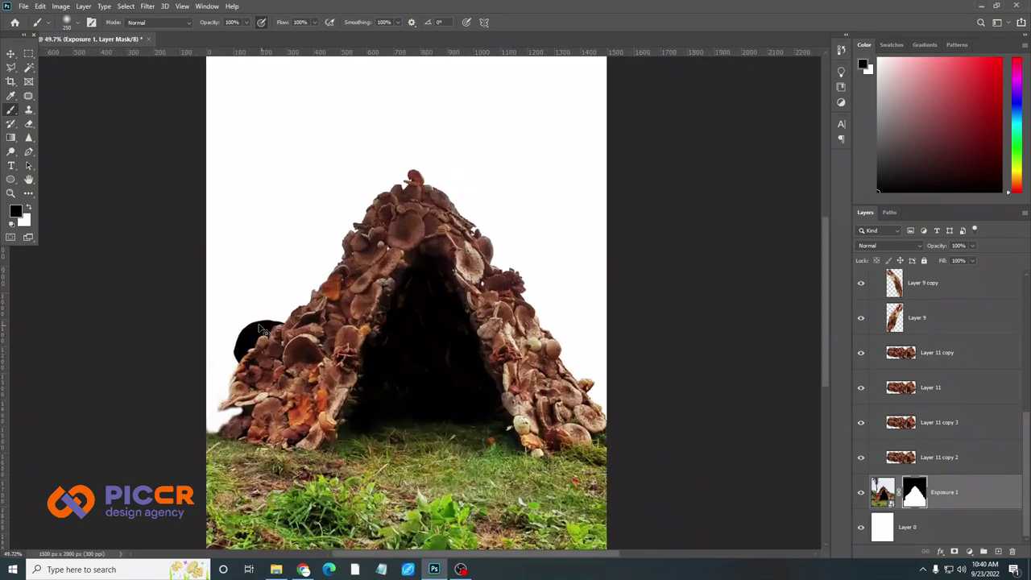
{"action": "left_click", "coordinate": [909, 448]}
{"action": "scroll", "coordinate": [241, 298], "scroll_direction": "down", "scroll_amount": 1}
{"action": "scroll", "coordinate": [241, 322], "scroll_direction": "up", "scroll_amount": 2}
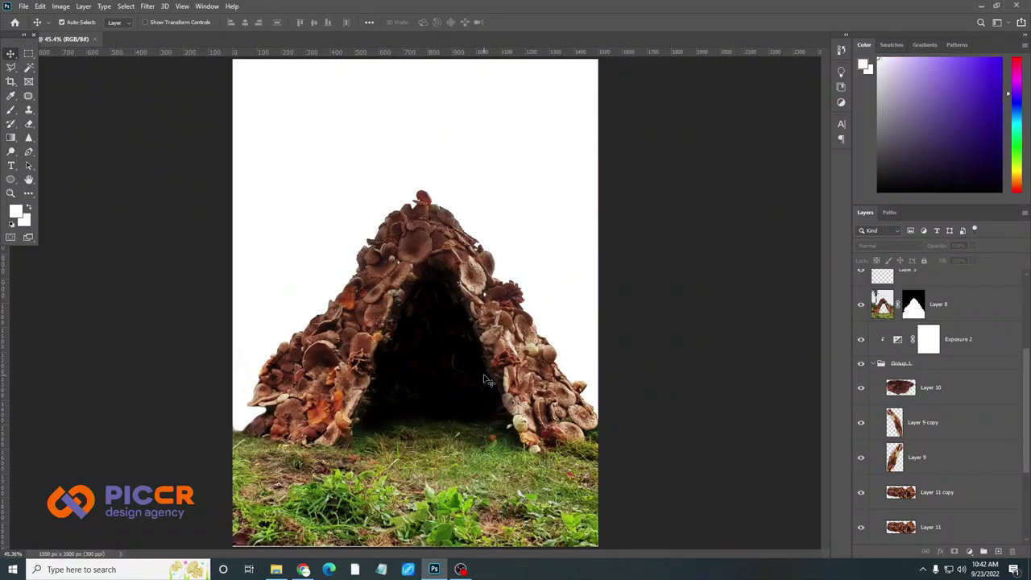
Minimize Photoshop and preview the 0O1A3430 photo of the man with a laptop
{"action": "left_click", "coordinate": [980, 5]}
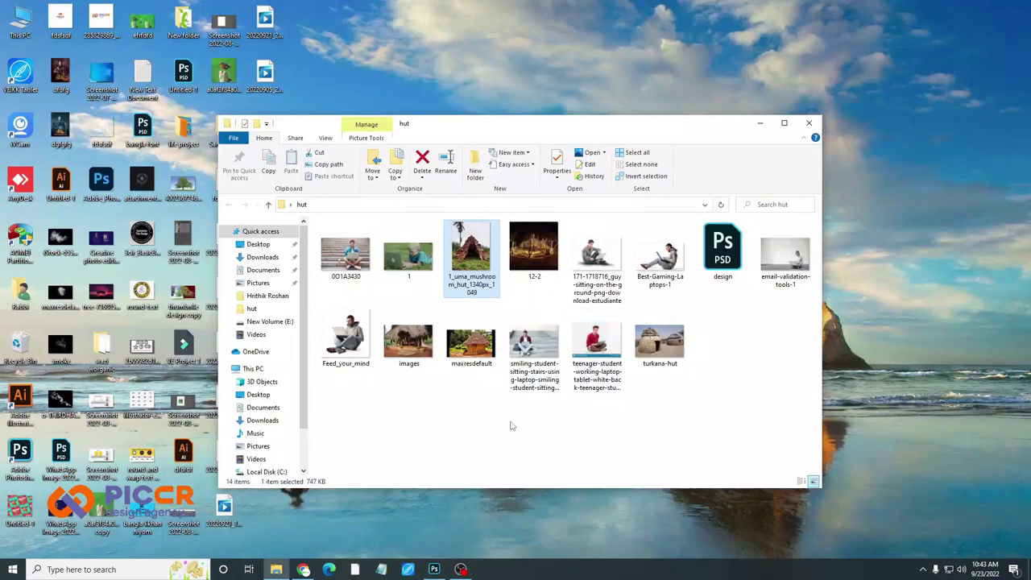
{"action": "double_click", "coordinate": [354, 266]}
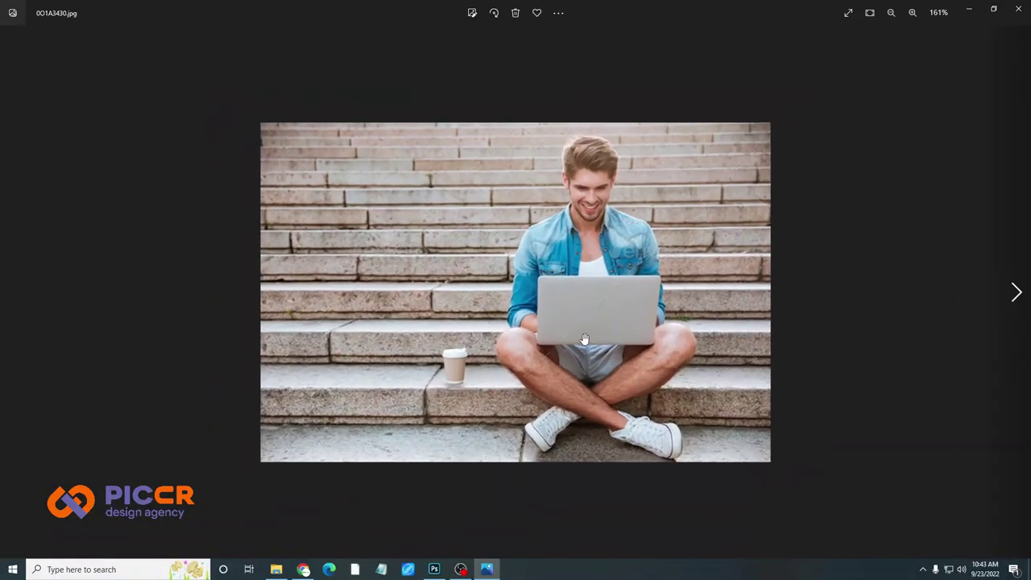
{"action": "scroll", "coordinate": [600, 346], "scroll_direction": "up", "scroll_amount": 3}
{"action": "key", "text": "alt+F4"}
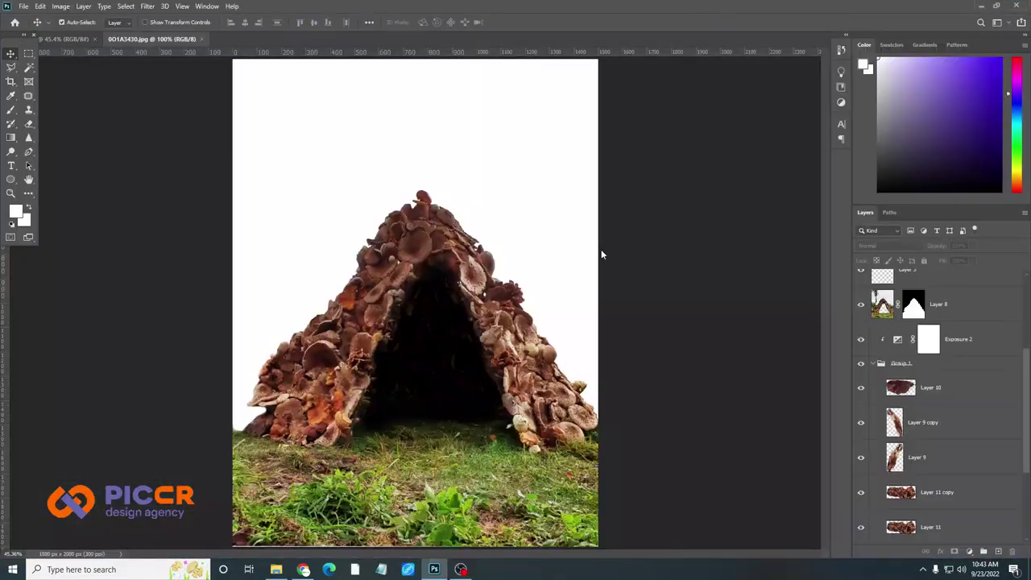
Open 0O1A3430 in Photoshop and brush a Quick Selection over the man and laptop
{"action": "left_click_drag", "start_coordinate": [442, 572], "coordinate": [601, 249]}
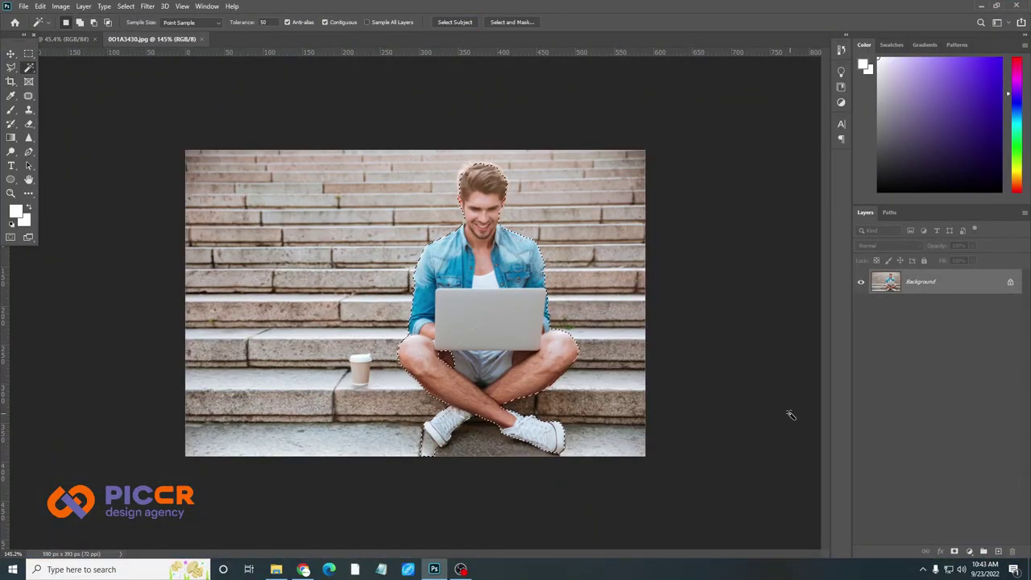
{"action": "scroll", "coordinate": [441, 354], "scroll_direction": "up", "scroll_amount": 5}
{"action": "key", "text": "shift+w"}
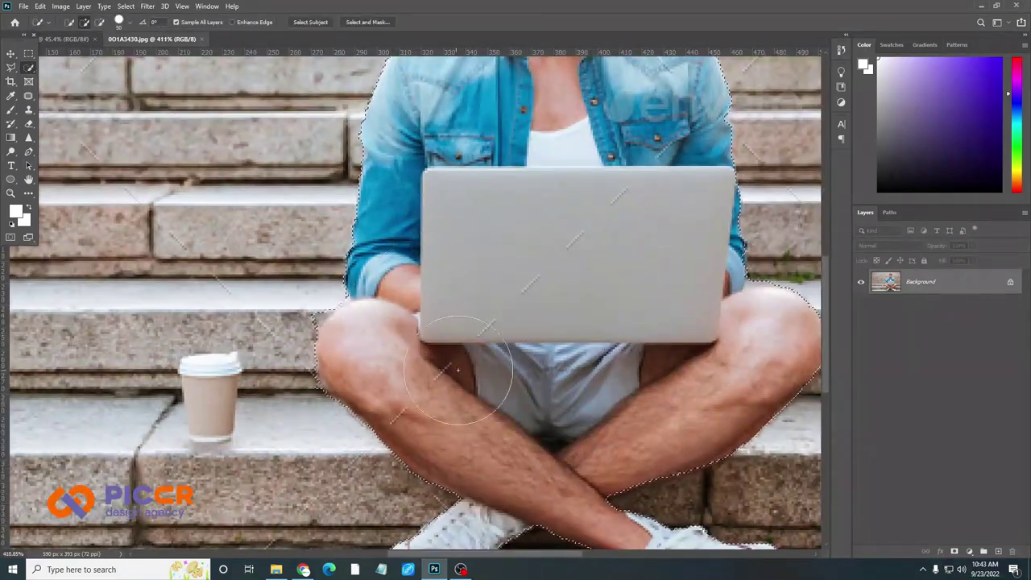
{"action": "scroll", "coordinate": [336, 287], "scroll_direction": "up", "scroll_amount": 3}
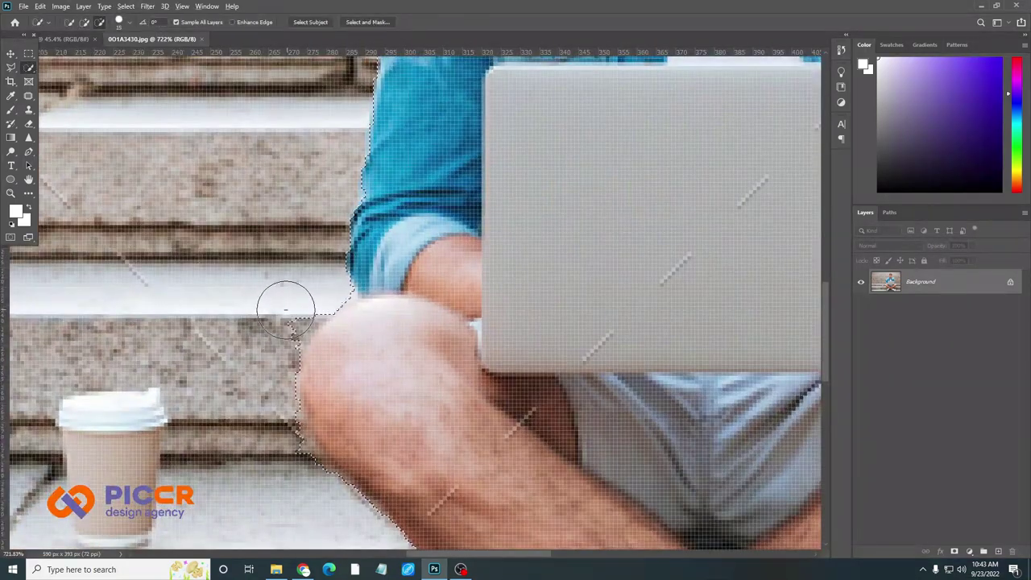
{"action": "scroll", "coordinate": [286, 308], "scroll_direction": "down", "scroll_amount": 4}
{"action": "scroll", "coordinate": [456, 313], "scroll_direction": "down", "scroll_amount": 3}
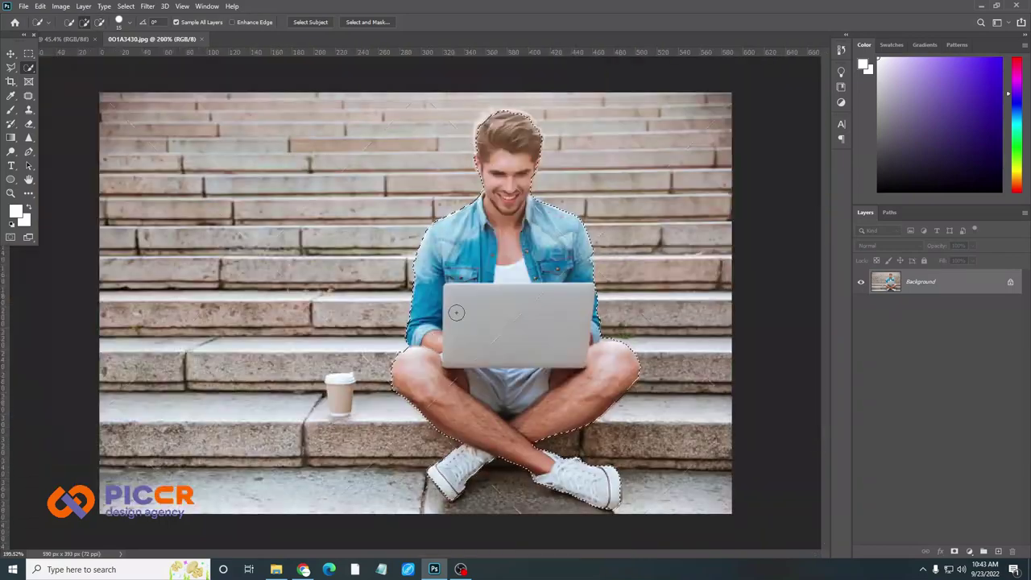
{"action": "scroll", "coordinate": [552, 150], "scroll_direction": "up", "scroll_amount": 4}
{"action": "scroll", "coordinate": [456, 131], "scroll_direction": "up", "scroll_amount": 4}
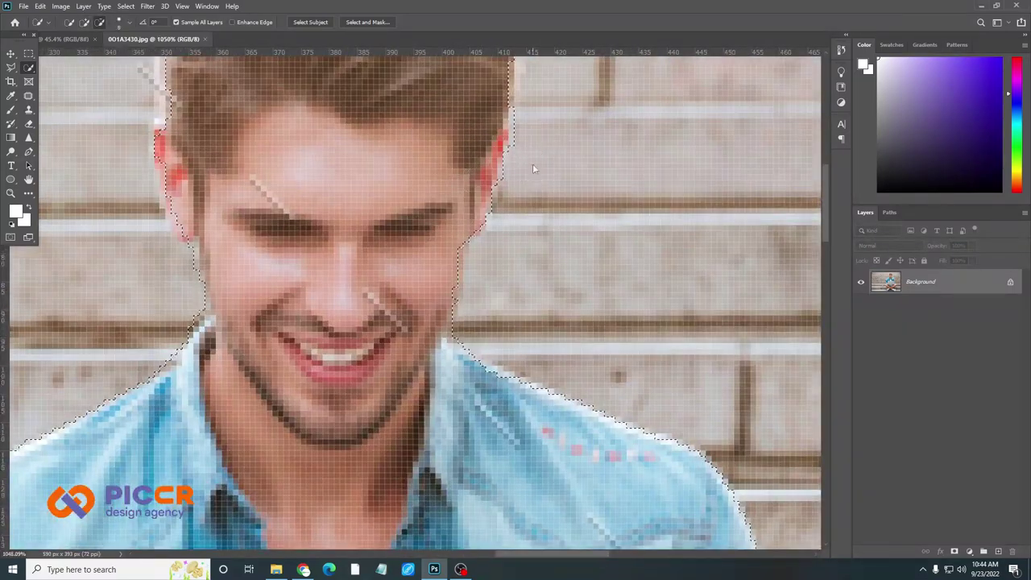
{"action": "scroll", "coordinate": [373, 234], "scroll_direction": "down", "scroll_amount": 3}
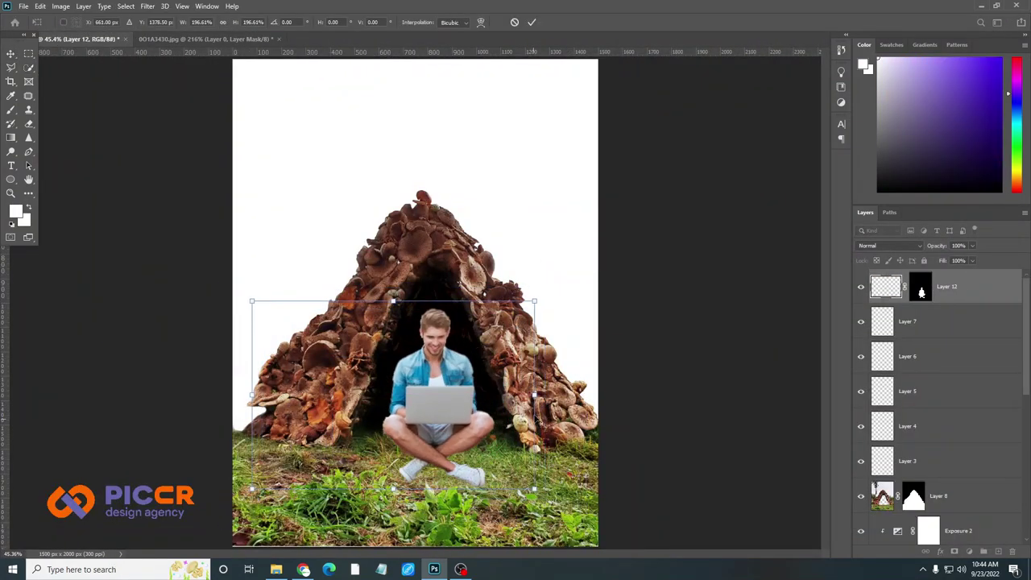
Shrink the pasted man and move Layer 12 below the hut's Layer 8
{"action": "left_click_drag", "start_coordinate": [538, 422], "coordinate": [472, 397]}
{"action": "left_click", "coordinate": [532, 21]}
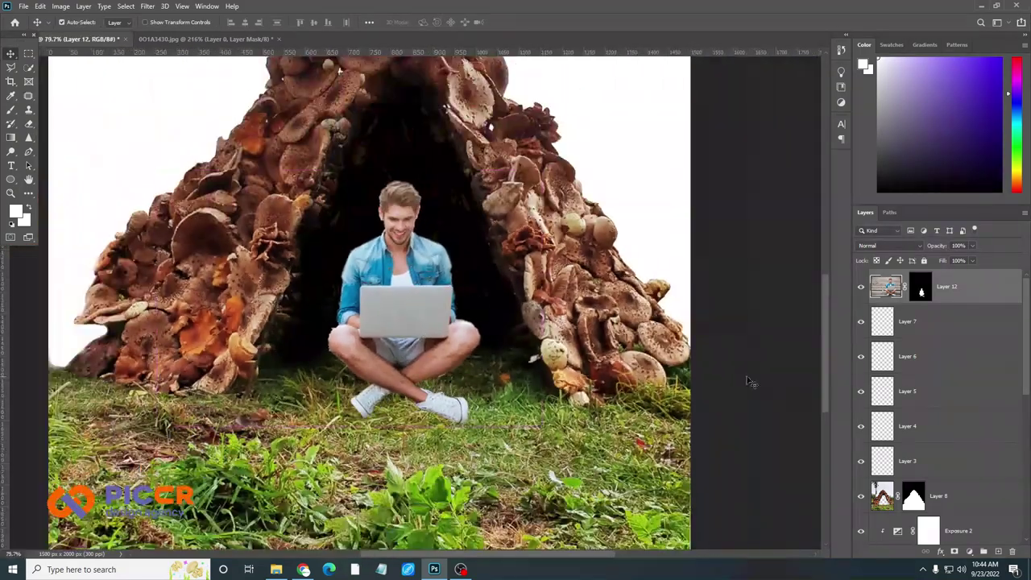
{"action": "left_click_drag", "start_coordinate": [984, 286], "coordinate": [983, 409]}
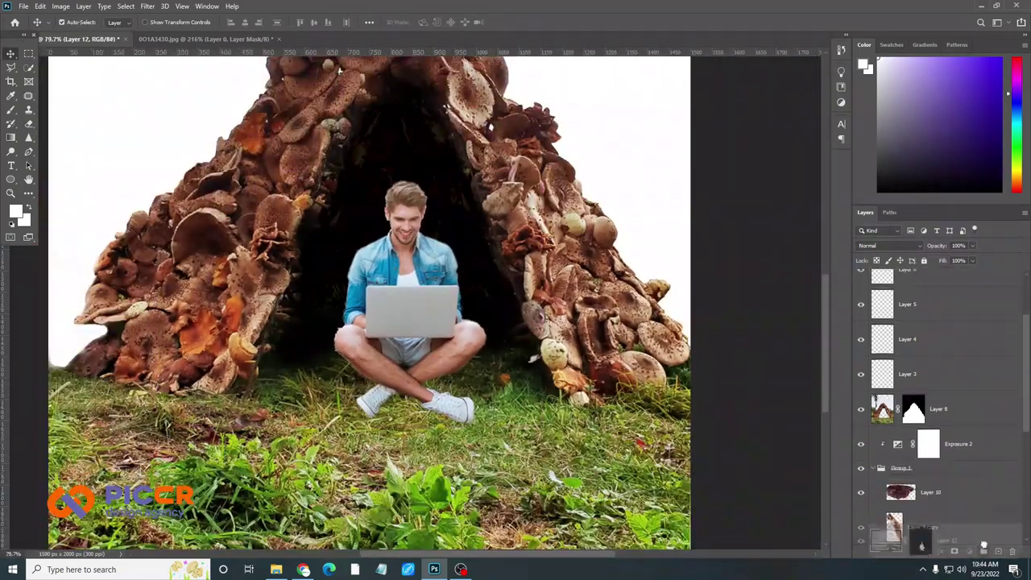
{"action": "scroll", "coordinate": [241, 362], "scroll_direction": "up", "scroll_amount": 2}
Rescale the man inside the doorway and add an Exposure adjustment layer
{"action": "key", "text": "ctrl+t"}
{"action": "mouse_move", "coordinate": [572, 274]}
{"action": "left_mouse_down"}
{"action": "mouse_move", "coordinate": [592, 277]}
{"action": "mouse_move", "coordinate": [511, 298]}
{"action": "mouse_move", "coordinate": [525, 316]}
{"action": "left_mouse_up"}
{"action": "scroll", "coordinate": [592, 278], "scroll_direction": "down", "scroll_amount": 2}
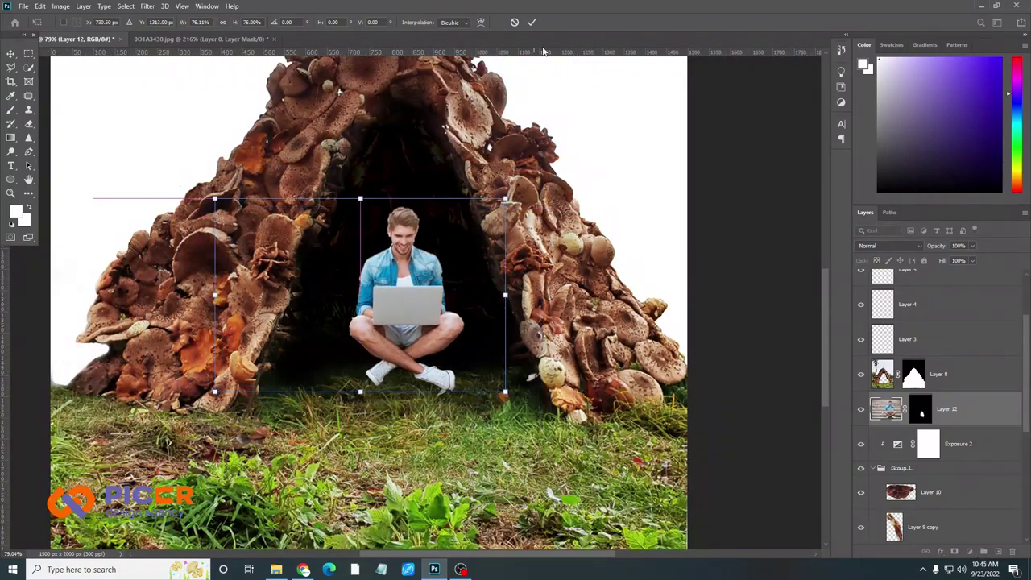
{"action": "key", "text": "Return"}
{"action": "left_click", "coordinate": [984, 552]}
{"action": "left_click", "coordinate": [966, 426]}
Clip Exposure 3 to Layer 12 and stretch the mushroom hut wider
{"action": "left_click_drag", "start_coordinate": [716, 306], "coordinate": [704, 308]}
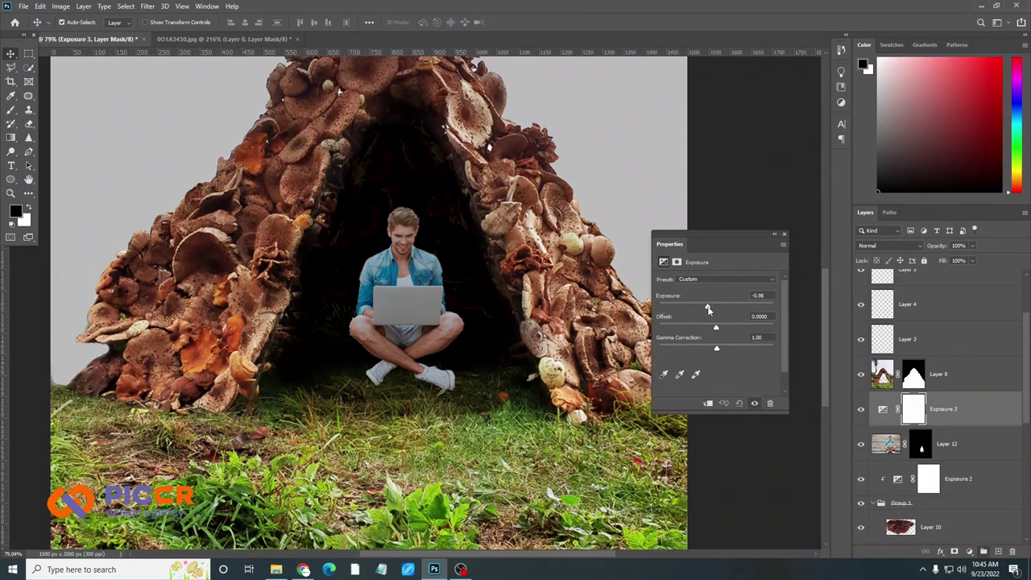
{"action": "key", "text": "ctrl+alt+g"}
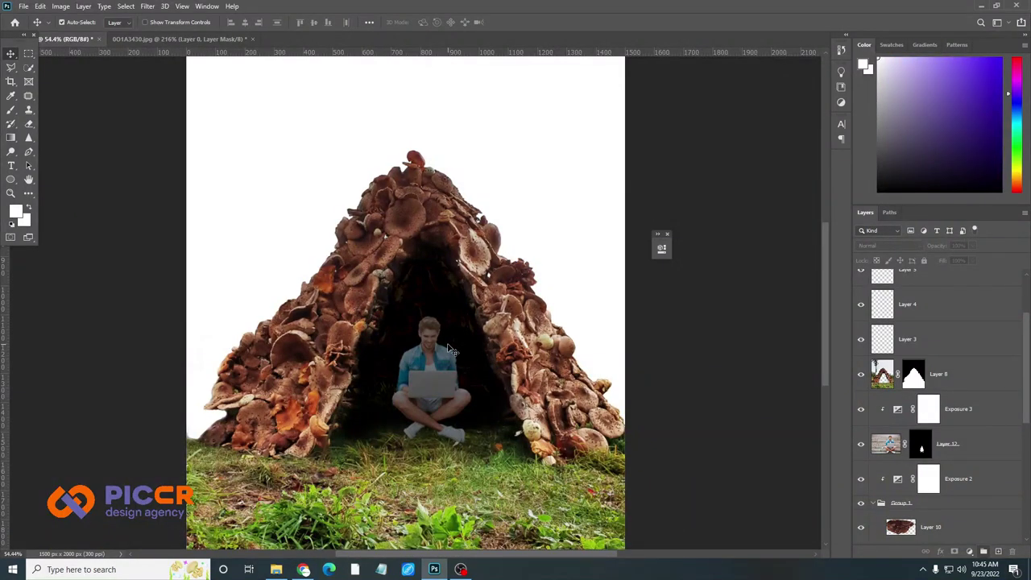
{"action": "key", "text": "ctrl+minus"}
{"action": "key", "text": "ctrl+t"}
{"action": "left_click_drag", "start_coordinate": [589, 302], "coordinate": [633, 304]}
{"action": "key", "text": "Return"}
Reposition the man within the hut's doorway
{"action": "key", "text": "ctrl+plus"}
{"action": "key", "text": "ctrl+plus"}
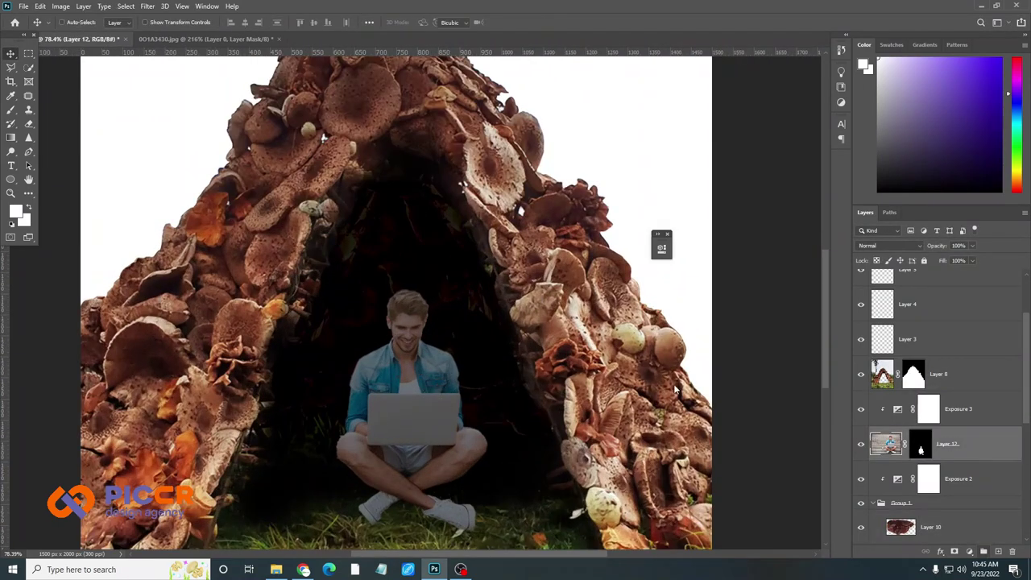
{"action": "key", "text": "ctrl+t"}
{"action": "left_click_drag", "start_coordinate": [439, 359], "coordinate": [455, 368]}
{"action": "left_click", "coordinate": [531, 22]}
{"action": "scroll", "coordinate": [433, 264], "scroll_direction": "up", "scroll_amount": 2}
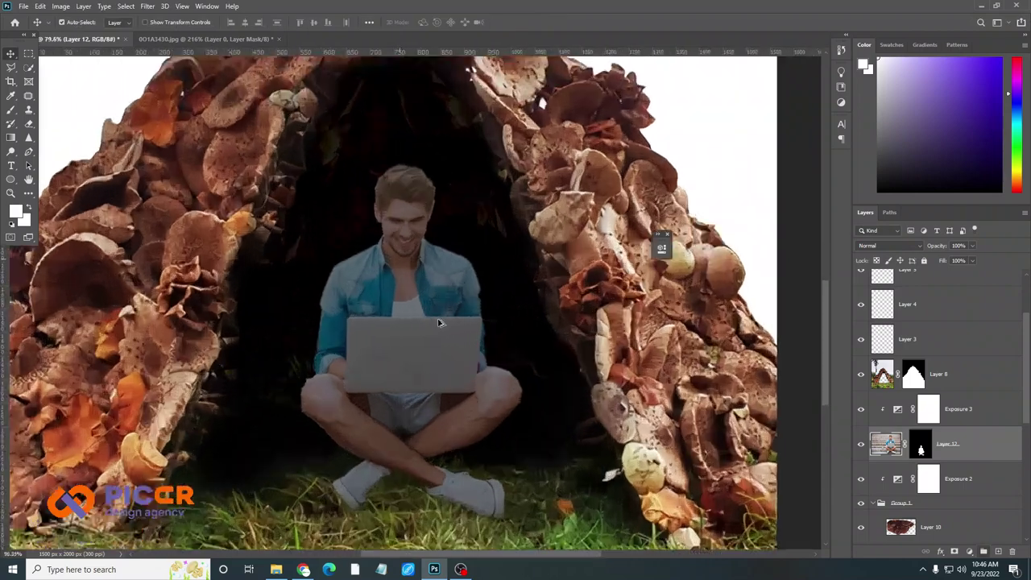
{"action": "scroll", "coordinate": [433, 264], "scroll_direction": "up", "scroll_amount": 2}
Darken the man with Exposure 3 set to -6.73
{"action": "left_click", "coordinate": [897, 409]}
{"action": "left_click_drag", "start_coordinate": [561, 309], "coordinate": [541, 309]}
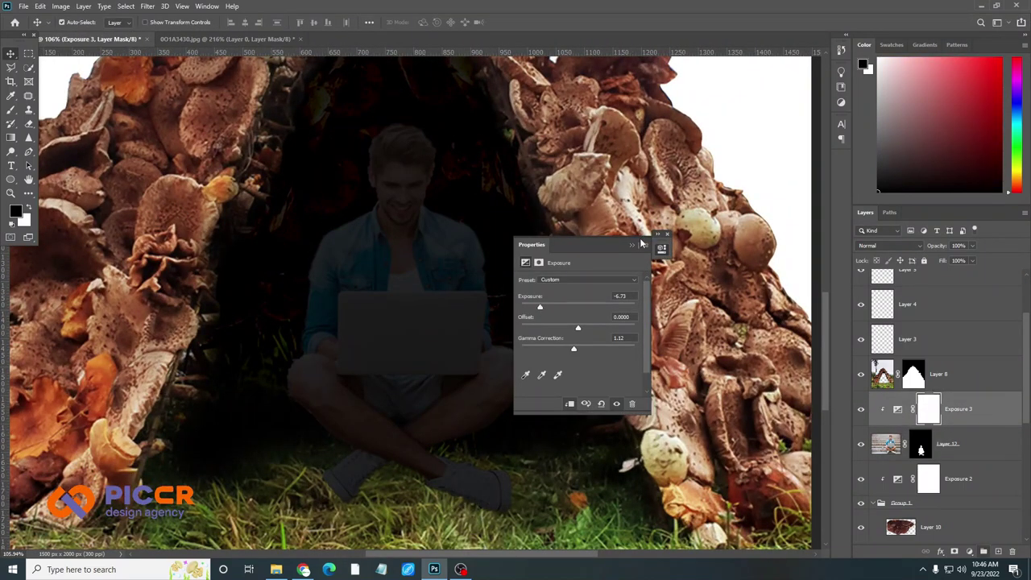
{"action": "left_click", "coordinate": [632, 244]}
{"action": "scroll", "coordinate": [437, 300], "scroll_direction": "down", "scroll_amount": 2}
{"action": "scroll", "coordinate": [438, 300], "scroll_direction": "down", "scroll_amount": 2}
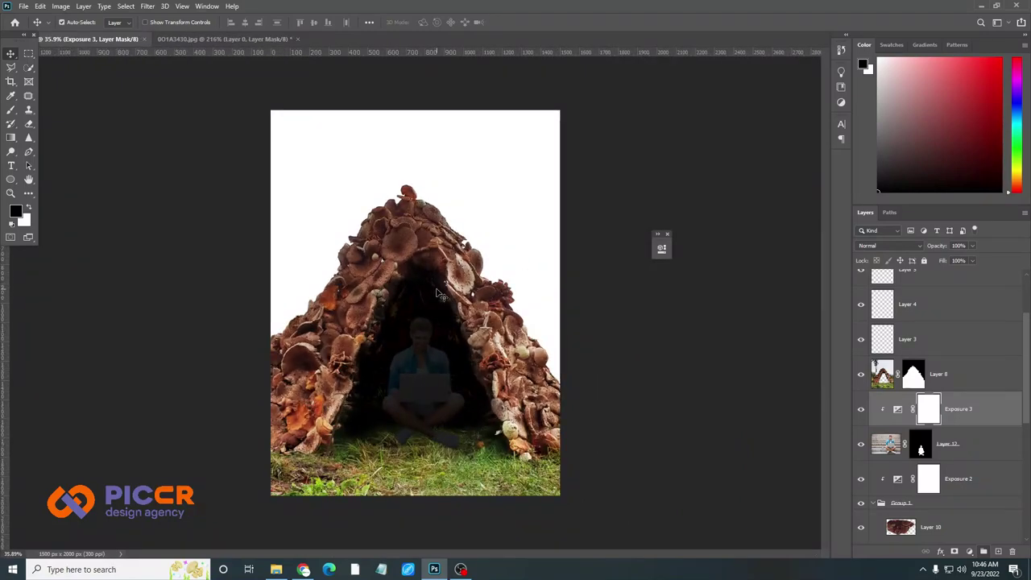
{"action": "left_click", "coordinate": [996, 5]}
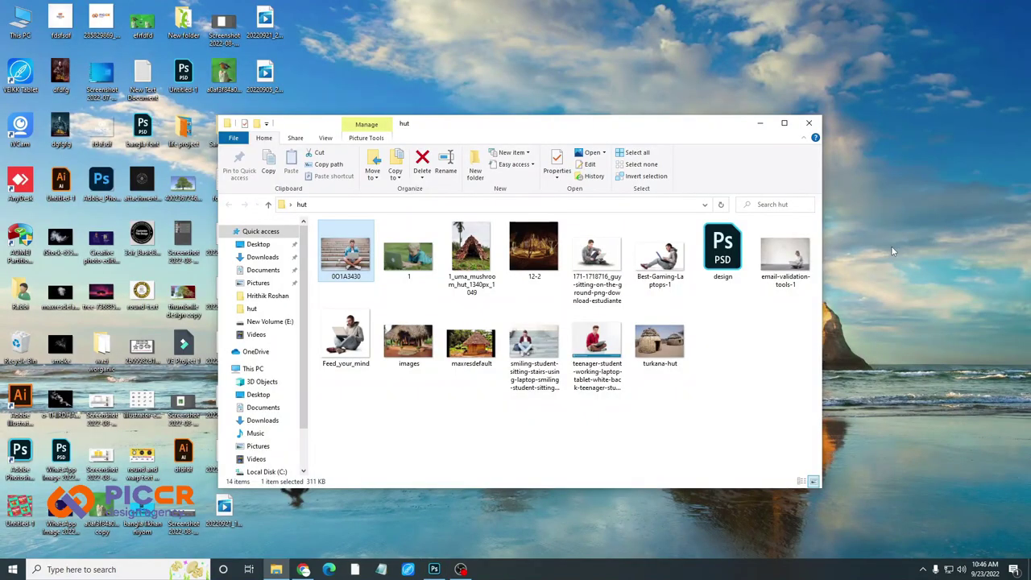
Dismiss the unsupported-file error and preview other laptop photos in the folder
{"action": "left_click_drag", "start_coordinate": [345, 344], "coordinate": [519, 105]}
{"action": "left_click", "coordinate": [506, 211]}
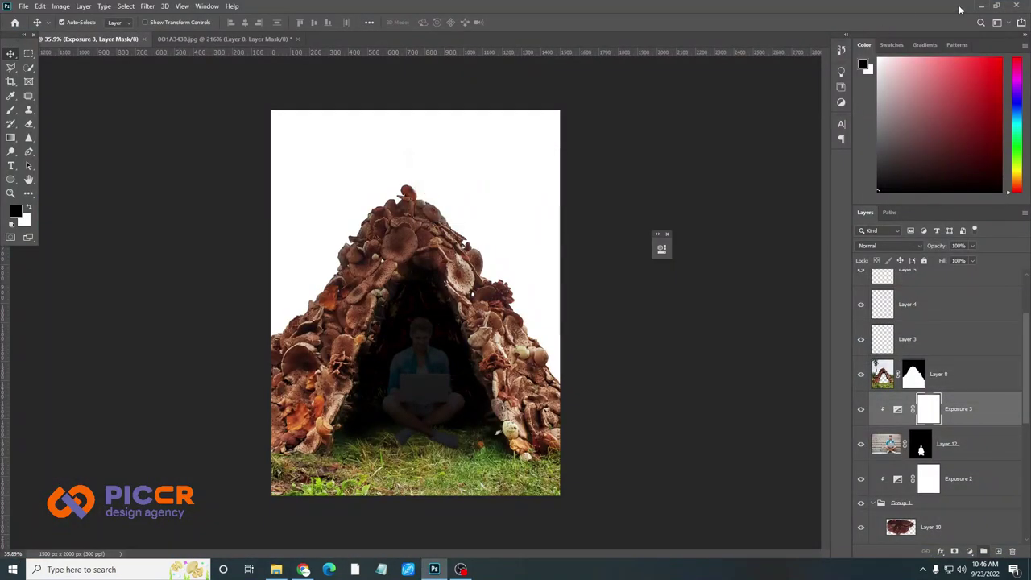
{"action": "left_click", "coordinate": [981, 6]}
{"action": "double_click", "coordinate": [785, 254]}
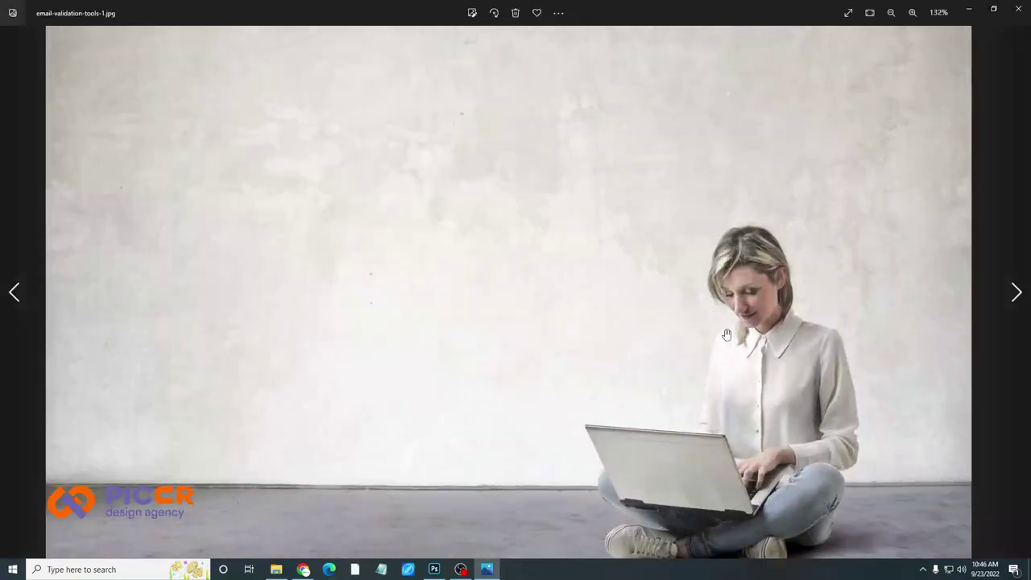
{"action": "key", "text": "alt+F4"}
{"action": "double_click", "coordinate": [597, 342]}
{"action": "key", "text": "alt+F4"}
Copy the Feed_your_mind image from Chrome and paste it into the composite as Layer 13
{"action": "left_click_drag", "start_coordinate": [346, 339], "coordinate": [868, 4]}
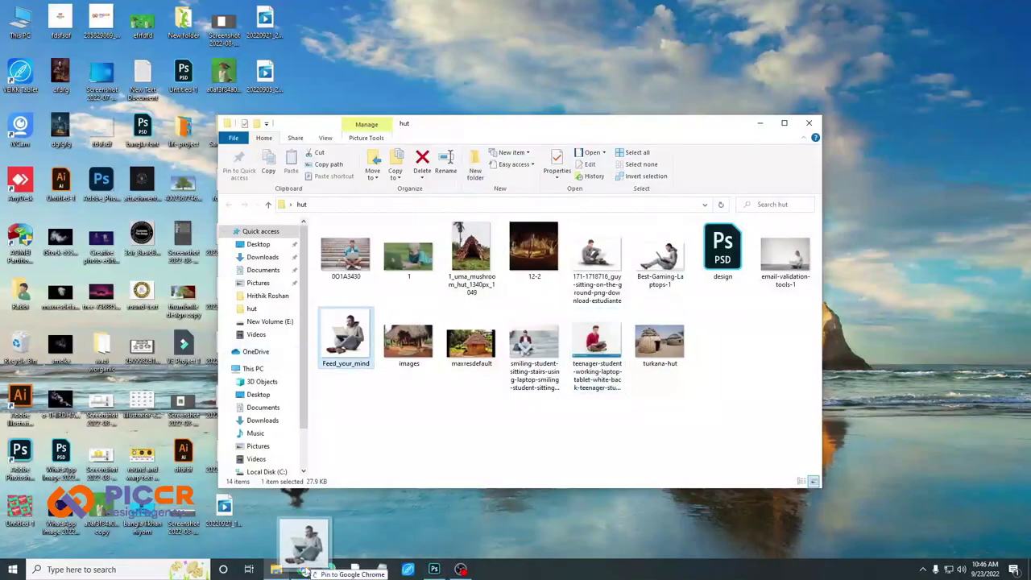
{"action": "right_click", "coordinate": [483, 212]}
{"action": "left_click", "coordinate": [515, 246]}
{"action": "left_click", "coordinate": [434, 569]}
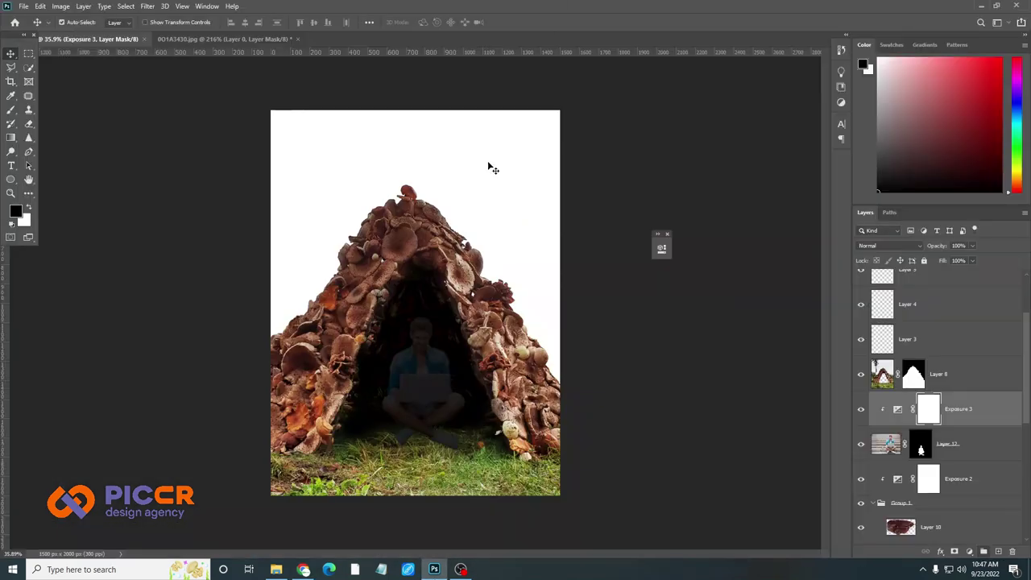
{"action": "key", "text": "ctrl+v"}
Keep Layer 13 at Normal blending, convert it to a smart object, and open its contents
{"action": "left_click_drag", "start_coordinate": [411, 389], "coordinate": [410, 389]}
{"action": "key", "text": "ctrl+0"}
{"action": "left_click", "coordinate": [886, 245]}
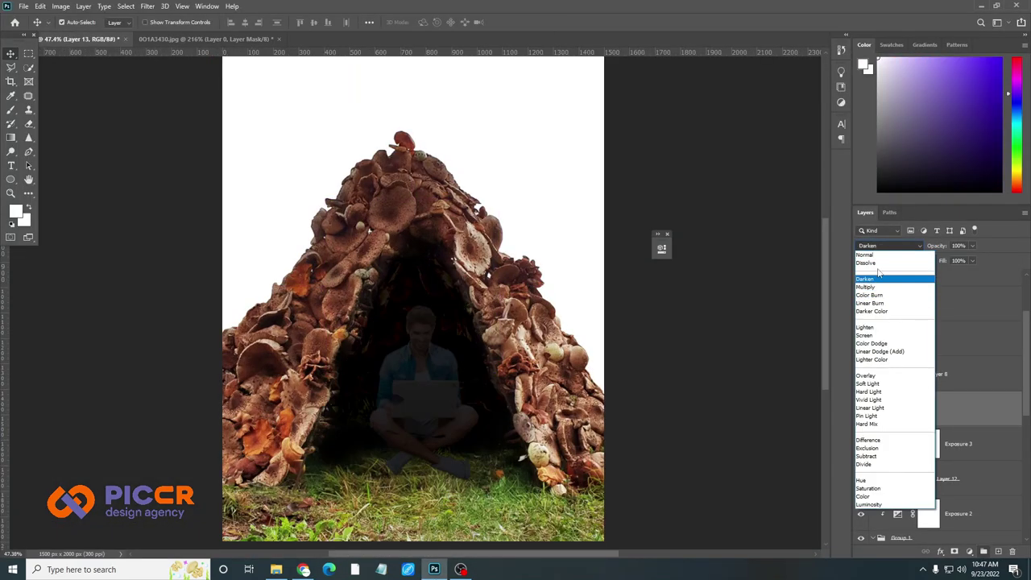
{"action": "left_click", "coordinate": [762, 445]}
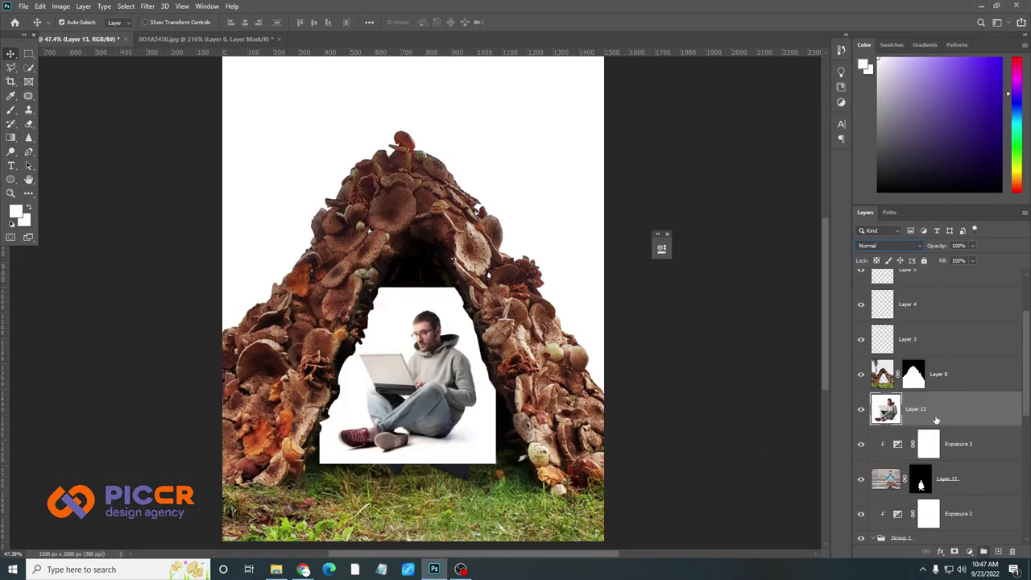
{"action": "right_click", "coordinate": [934, 418]}
{"action": "left_click", "coordinate": [829, 252]}
{"action": "double_click", "coordinate": [894, 421]}
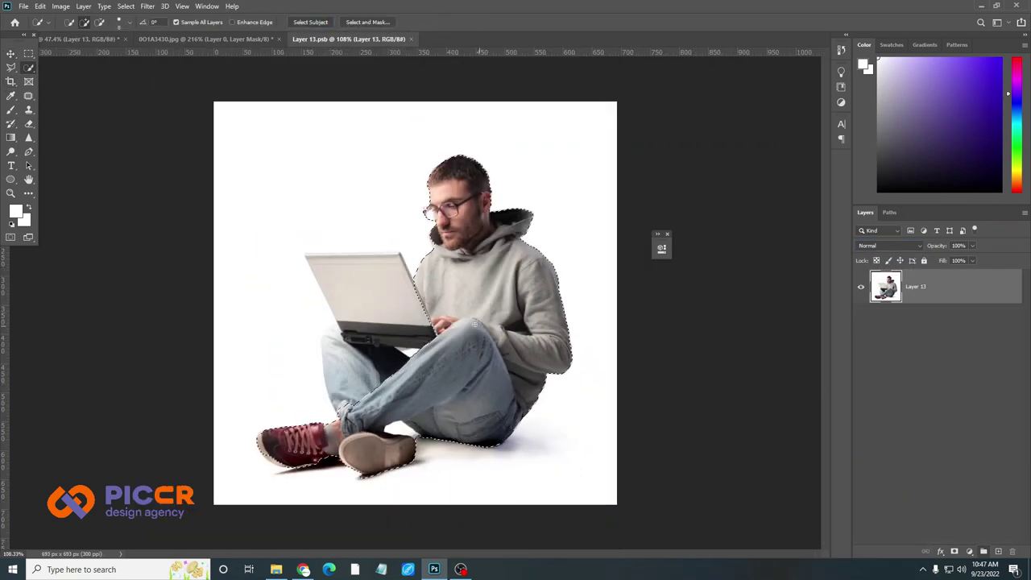
Clean up the mask beside the man's glasses using Lasso and a soft brush, then close it
{"action": "scroll", "coordinate": [385, 271], "scroll_direction": "up", "scroll_amount": 2}
{"action": "scroll", "coordinate": [385, 270], "scroll_direction": "up", "scroll_amount": 2}
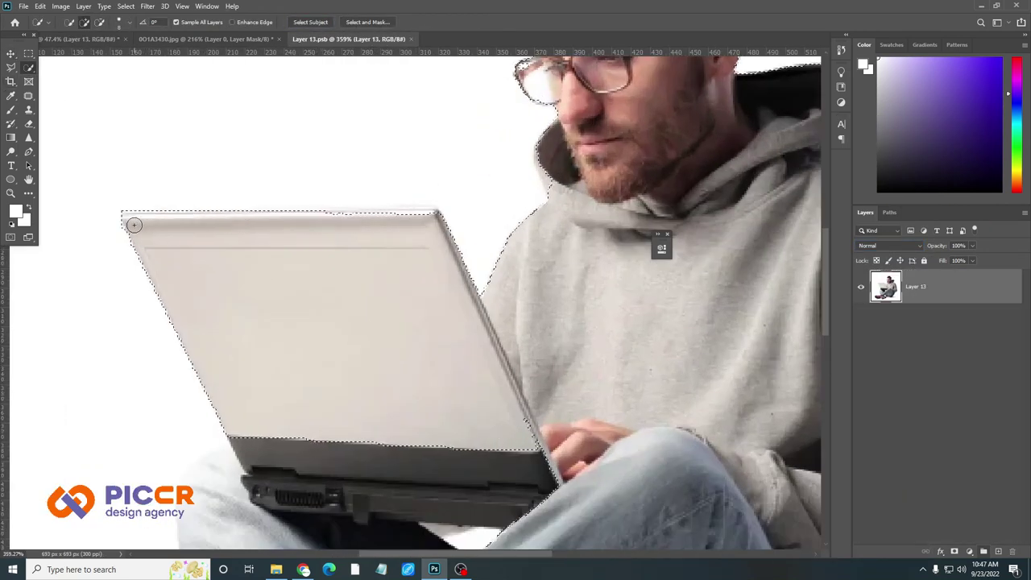
{"action": "scroll", "coordinate": [133, 225], "scroll_direction": "down", "scroll_amount": 1}
{"action": "scroll", "coordinate": [260, 364], "scroll_direction": "down", "scroll_amount": 1}
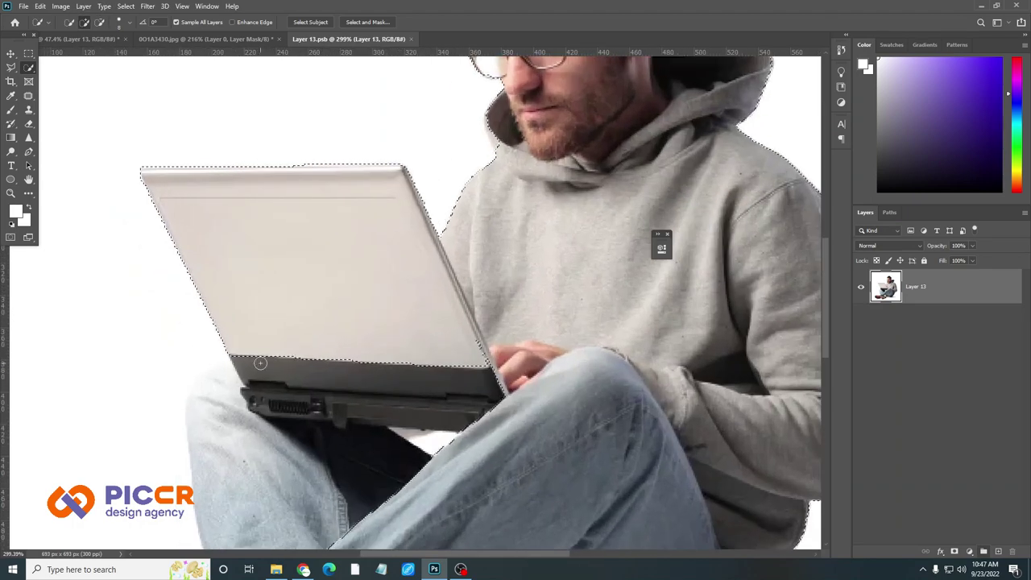
{"action": "scroll", "coordinate": [469, 349], "scroll_direction": "down", "scroll_amount": 2}
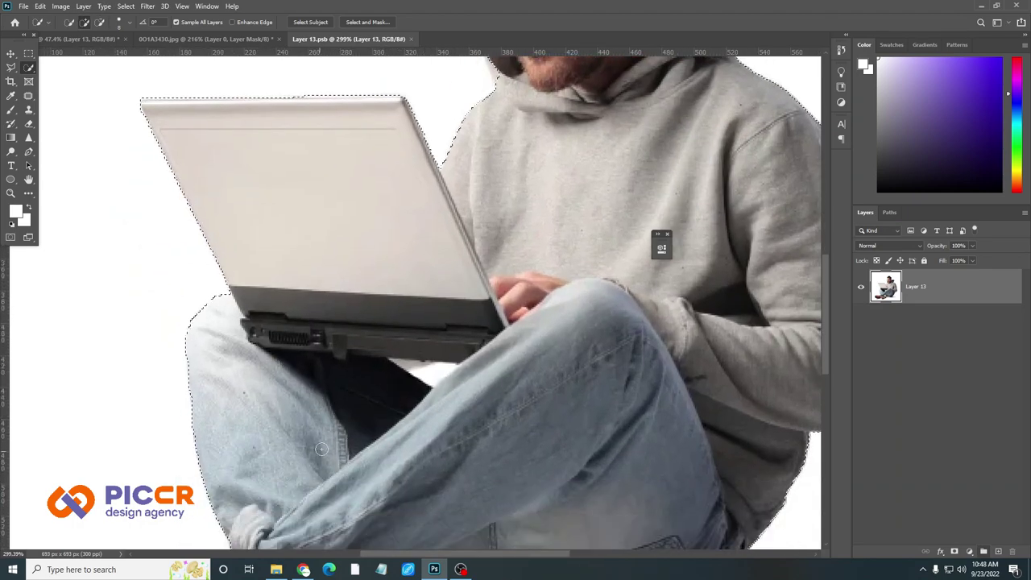
{"action": "scroll", "coordinate": [469, 350], "scroll_direction": "down", "scroll_amount": 2}
{"action": "scroll", "coordinate": [363, 241], "scroll_direction": "up", "scroll_amount": 2}
{"action": "scroll", "coordinate": [414, 265], "scroll_direction": "up", "scroll_amount": 2}
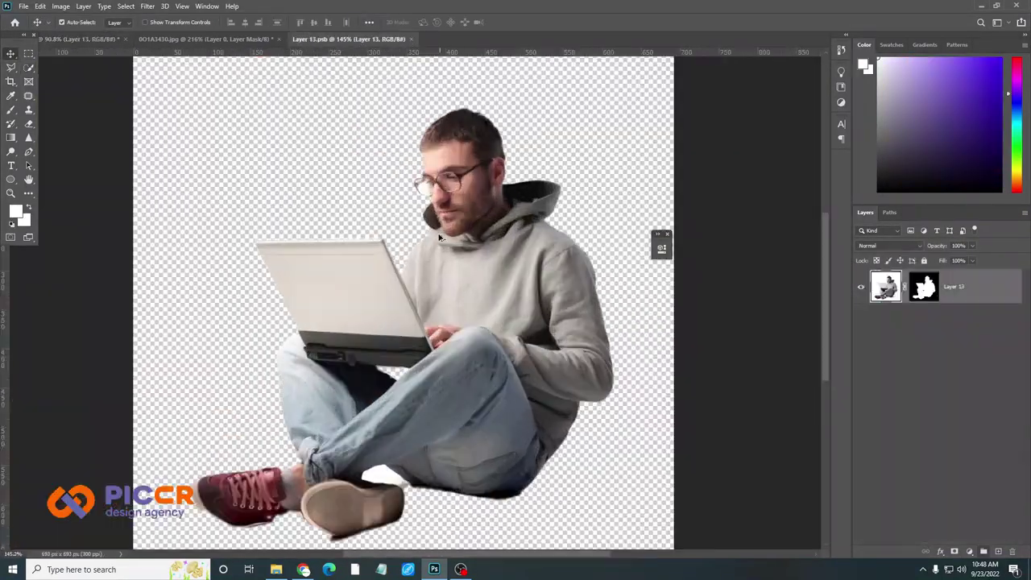
{"action": "scroll", "coordinate": [439, 237], "scroll_direction": "up", "scroll_amount": 5}
{"action": "key", "text": "l"}
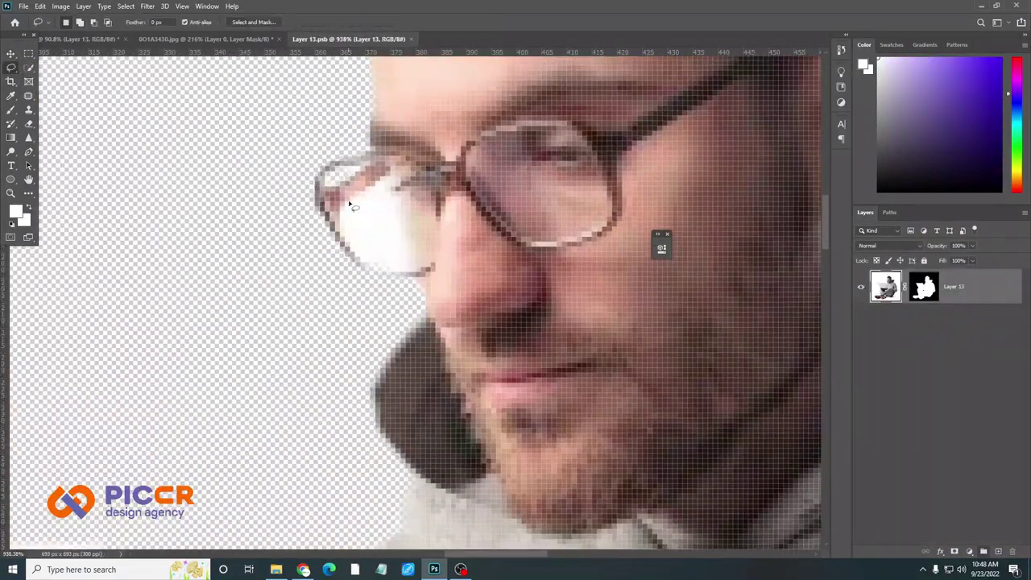
{"action": "left_click_drag", "start_coordinate": [332, 235], "coordinate": [386, 185]}
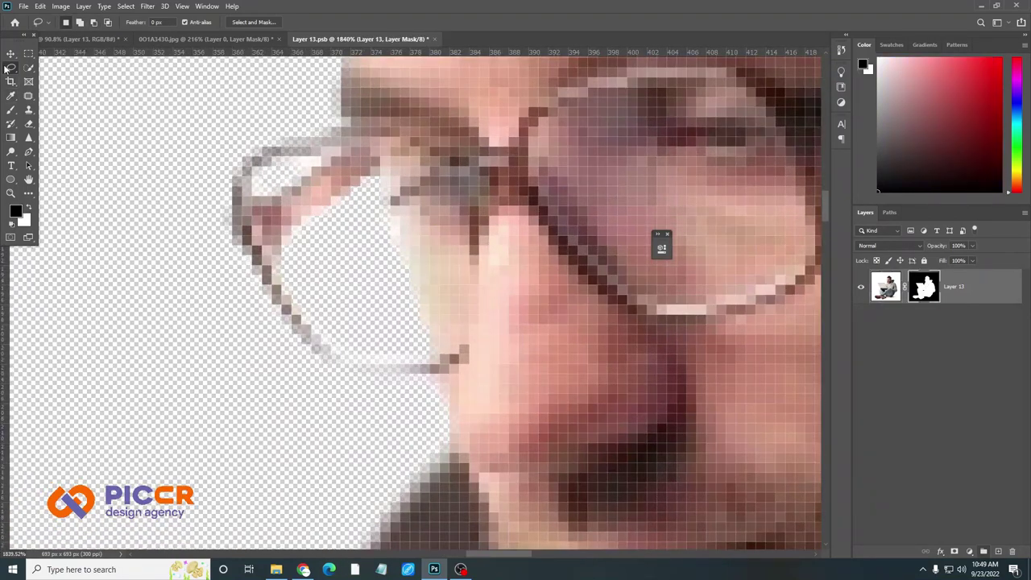
{"action": "left_click", "coordinate": [91, 22]}
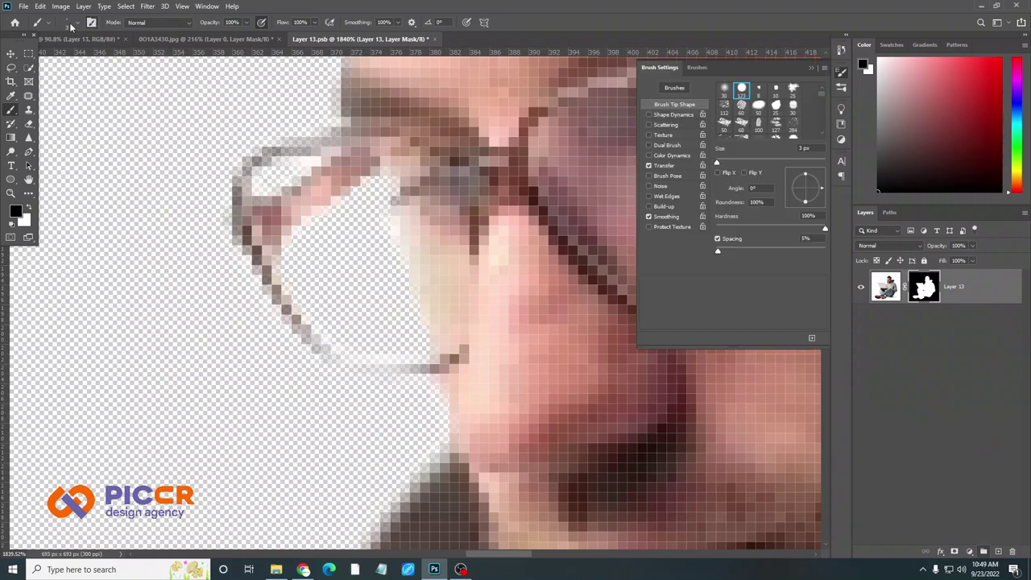
{"action": "left_click", "coordinate": [57, 22]}
{"action": "left_click", "coordinate": [419, 294]}
{"action": "scroll", "coordinate": [374, 287], "scroll_direction": "down", "scroll_amount": 3}
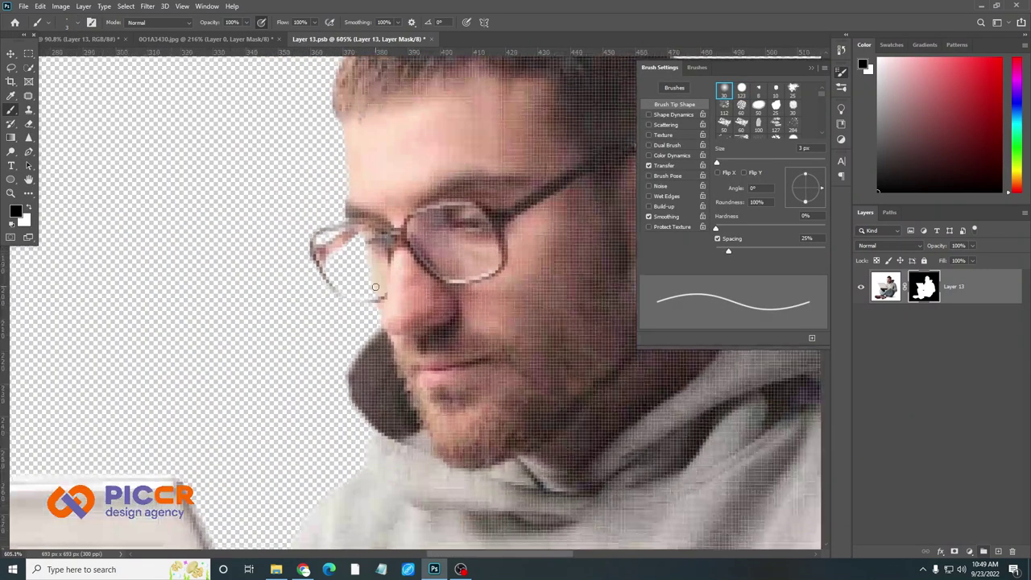
{"action": "left_click", "coordinate": [428, 39]}
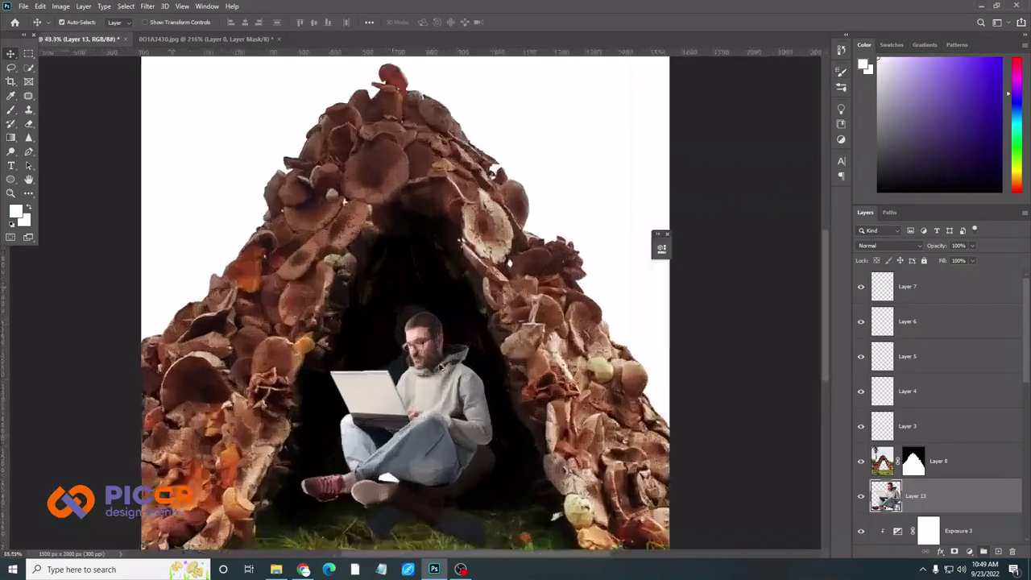
Clip Exposure 3 above the man at -2.05 and confirm his transform
{"action": "left_click_drag", "start_coordinate": [900, 390], "coordinate": [899, 354]}
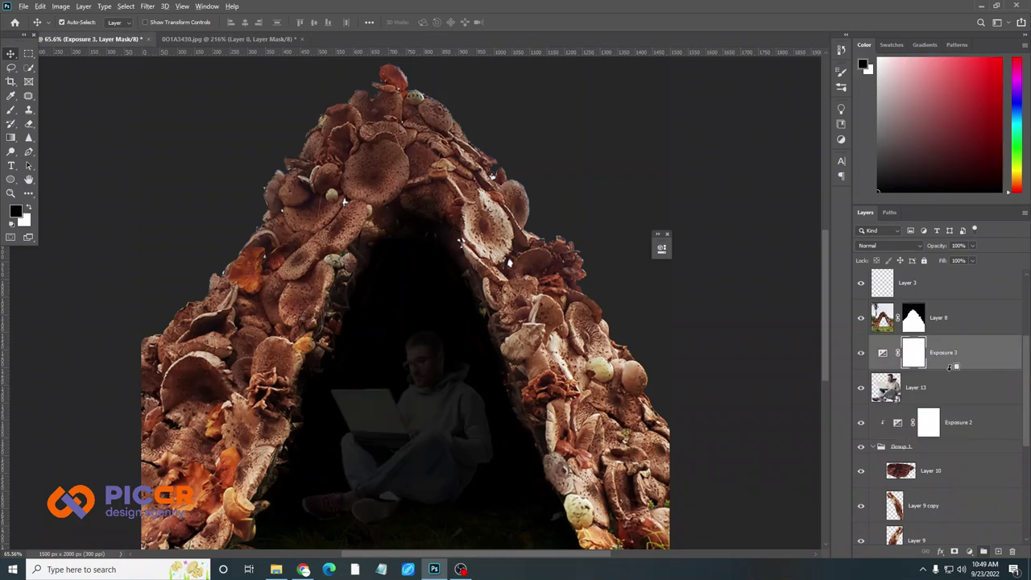
{"action": "double_click", "coordinate": [897, 353]}
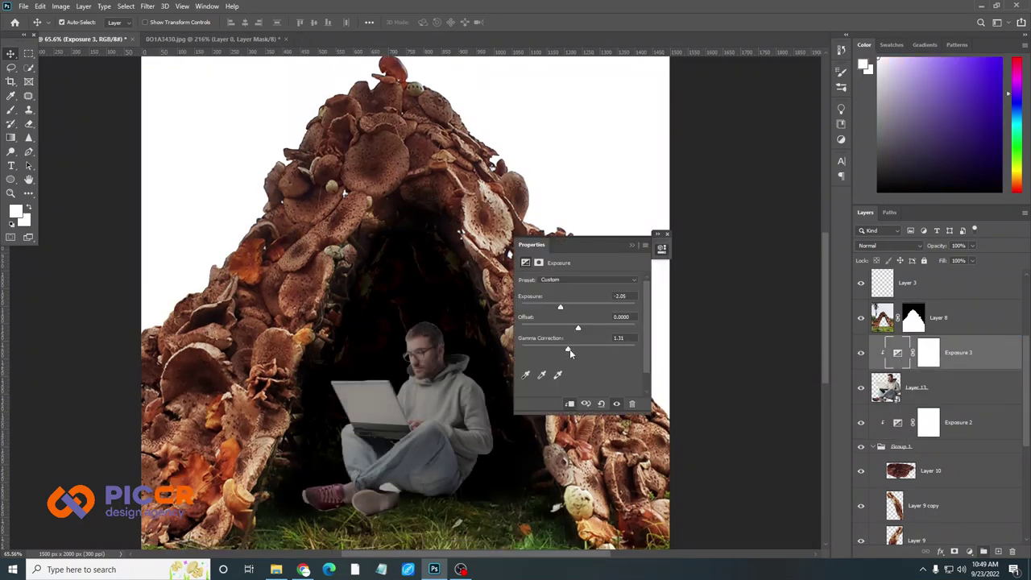
{"action": "left_click", "coordinate": [667, 233]}
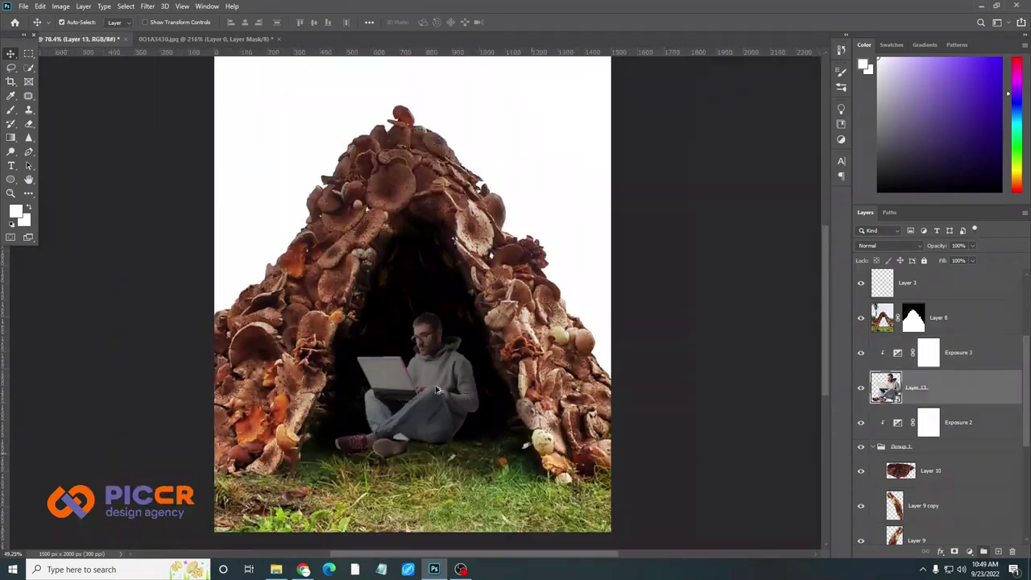
{"action": "left_click", "coordinate": [463, 419]}
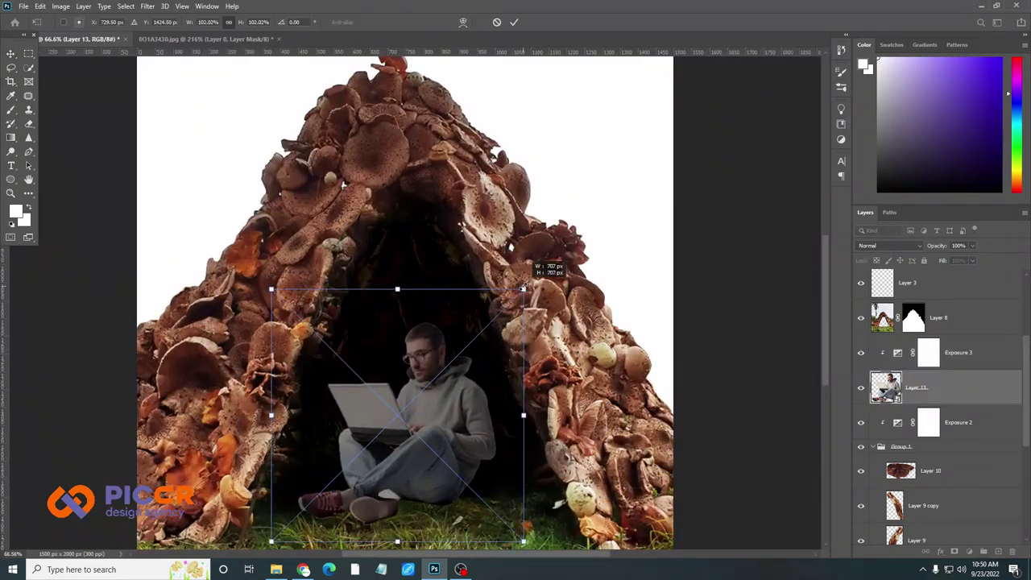
{"action": "key", "text": "ctrl+0"}
Add a black Solid Color fill layer as Color Fill 1
{"action": "left_click", "coordinate": [968, 552]}
{"action": "left_click", "coordinate": [910, 358]}
{"action": "key", "text": "Return"}
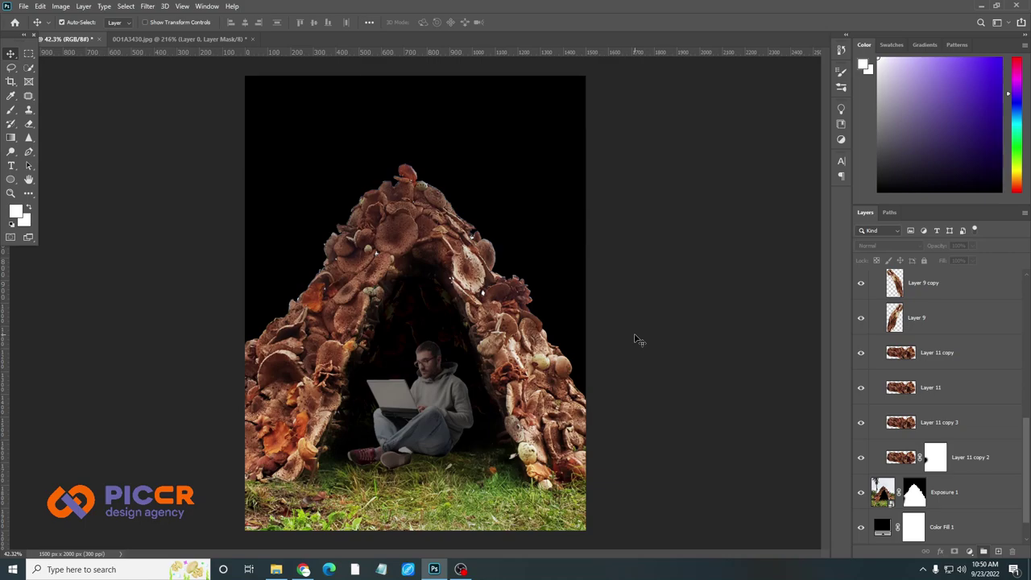
Add a Hue/Saturation adjustment clipped to the hut's Layer 8
{"action": "scroll", "coordinate": [634, 339], "scroll_direction": "up", "scroll_amount": 3}
{"action": "scroll", "coordinate": [564, 342], "scroll_direction": "up", "scroll_amount": 3}
{"action": "scroll", "coordinate": [524, 344], "scroll_direction": "down", "scroll_amount": 4}
{"action": "scroll", "coordinate": [485, 345], "scroll_direction": "down", "scroll_amount": 3}
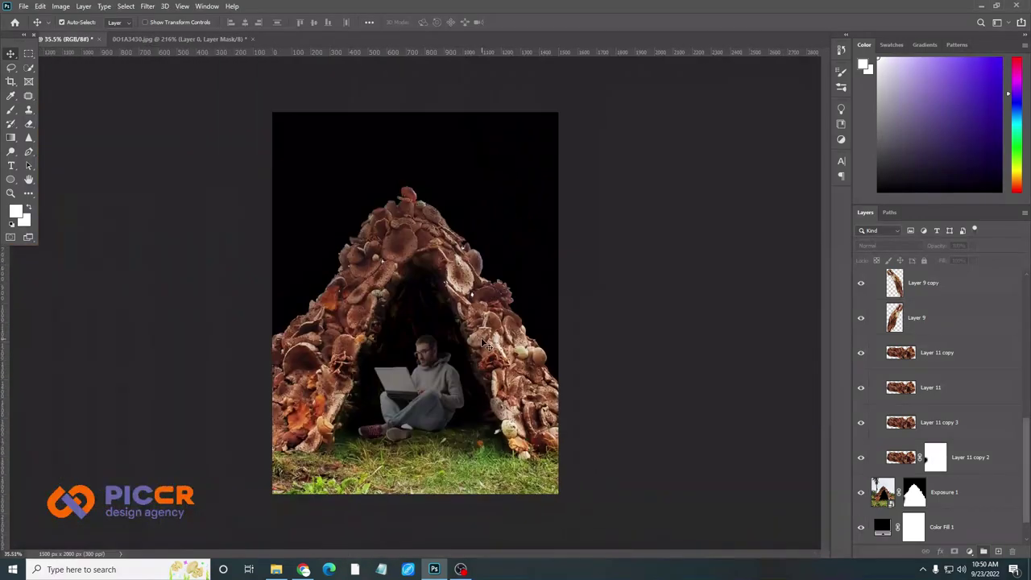
{"action": "scroll", "coordinate": [451, 274], "scroll_direction": "up", "scroll_amount": 3}
{"action": "scroll", "coordinate": [427, 218], "scroll_direction": "down", "scroll_amount": 1}
{"action": "left_click", "coordinate": [419, 203]}
{"action": "left_click", "coordinate": [940, 551]}
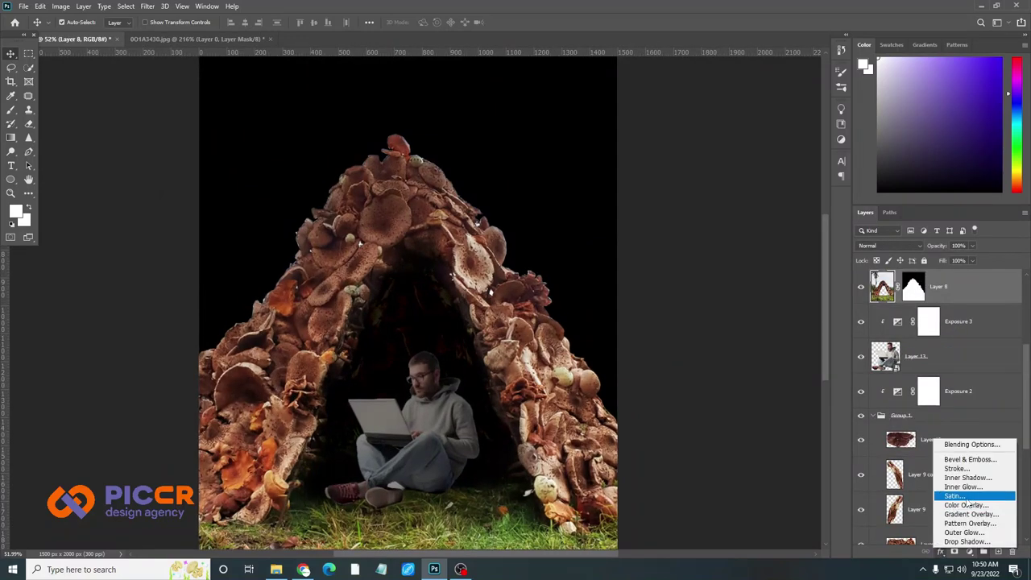
{"action": "left_click", "coordinate": [939, 551]}
{"action": "left_click", "coordinate": [967, 441]}
{"action": "key", "text": "ctrl+alt+g"}
Set Hue to about +10 and Lightness to about -46 for a muted brown hut
{"action": "mouse_move", "coordinate": [736, 308]}
{"action": "left_mouse_down"}
{"action": "mouse_move", "coordinate": [760, 328]}
{"action": "mouse_move", "coordinate": [804, 300]}
{"action": "left_mouse_up"}
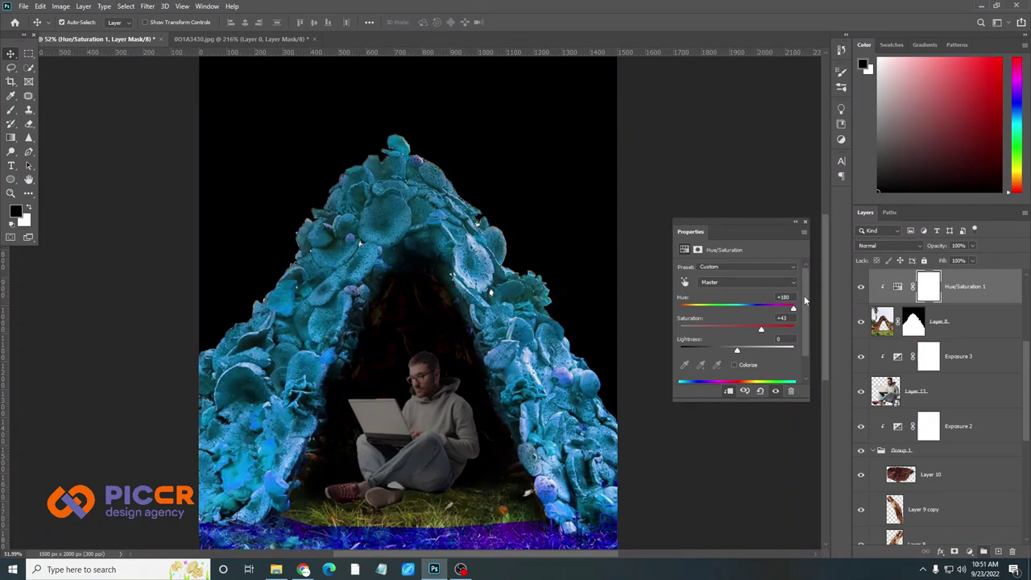
{"action": "left_click_drag", "start_coordinate": [760, 329], "coordinate": [736, 328]}
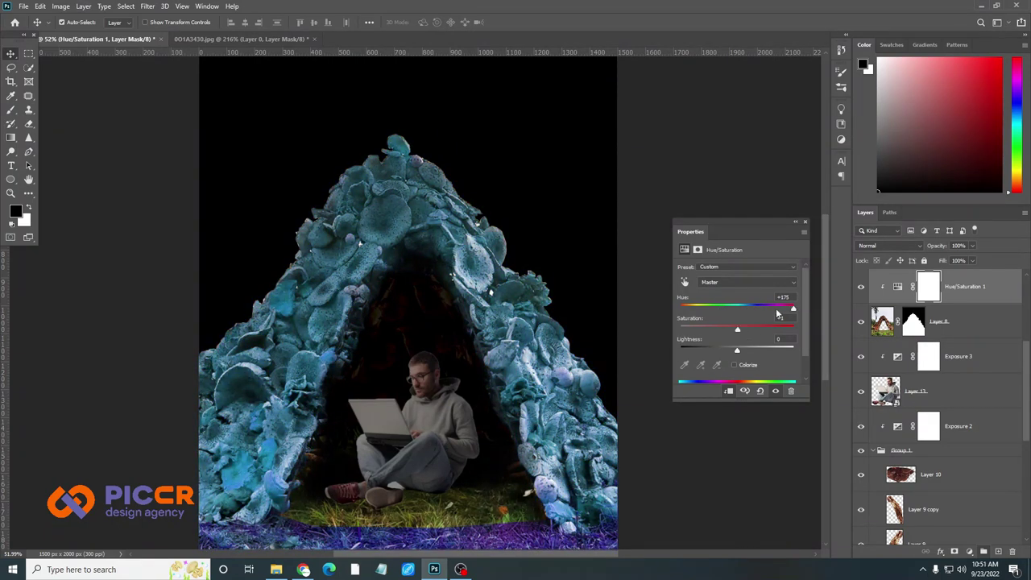
{"action": "left_click_drag", "start_coordinate": [792, 309], "coordinate": [751, 308]}
{"action": "mouse_move", "coordinate": [737, 350]}
{"action": "left_mouse_down"}
{"action": "mouse_move", "coordinate": [698, 350]}
{"action": "mouse_move", "coordinate": [711, 350]}
{"action": "left_mouse_up"}
{"action": "left_click_drag", "start_coordinate": [751, 309], "coordinate": [736, 309]}
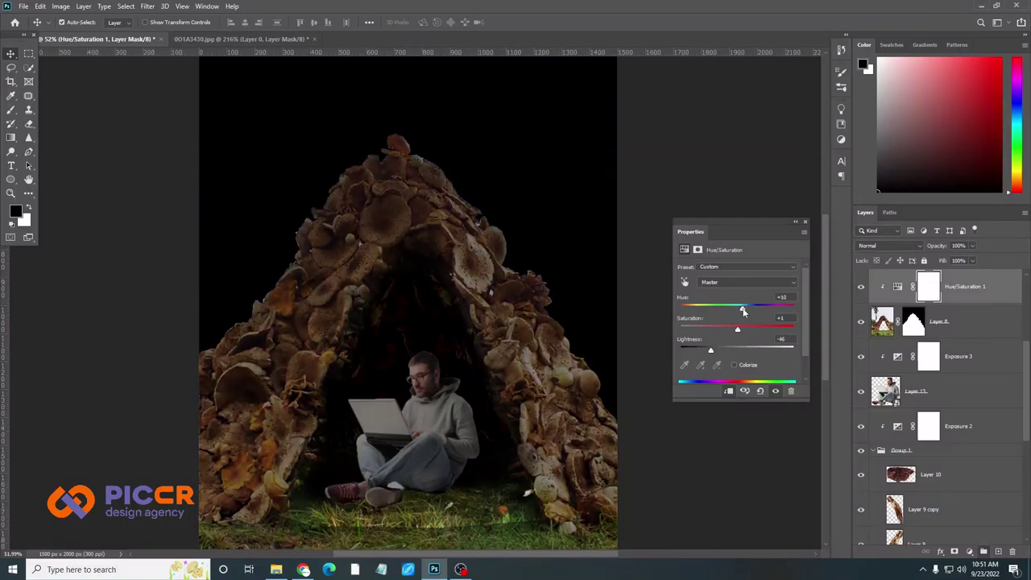
{"action": "left_click", "coordinate": [805, 224]}
{"action": "scroll", "coordinate": [510, 305], "scroll_direction": "up", "scroll_amount": 2}
{"action": "scroll", "coordinate": [483, 403], "scroll_direction": "down", "scroll_amount": 2}
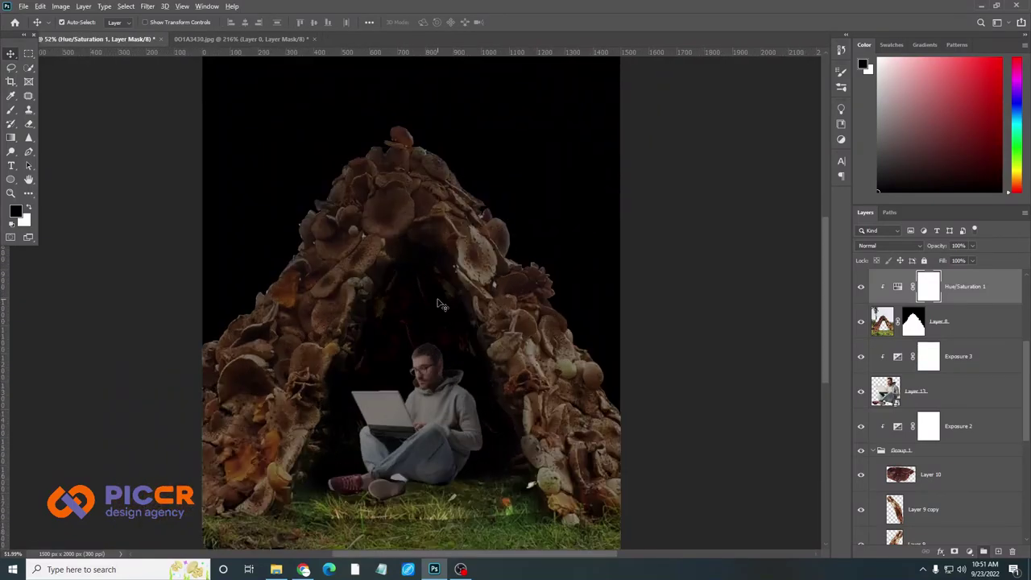
{"action": "scroll", "coordinate": [442, 506], "scroll_direction": "up", "scroll_amount": 2}
{"action": "scroll", "coordinate": [441, 505], "scroll_direction": "down", "scroll_amount": 3}
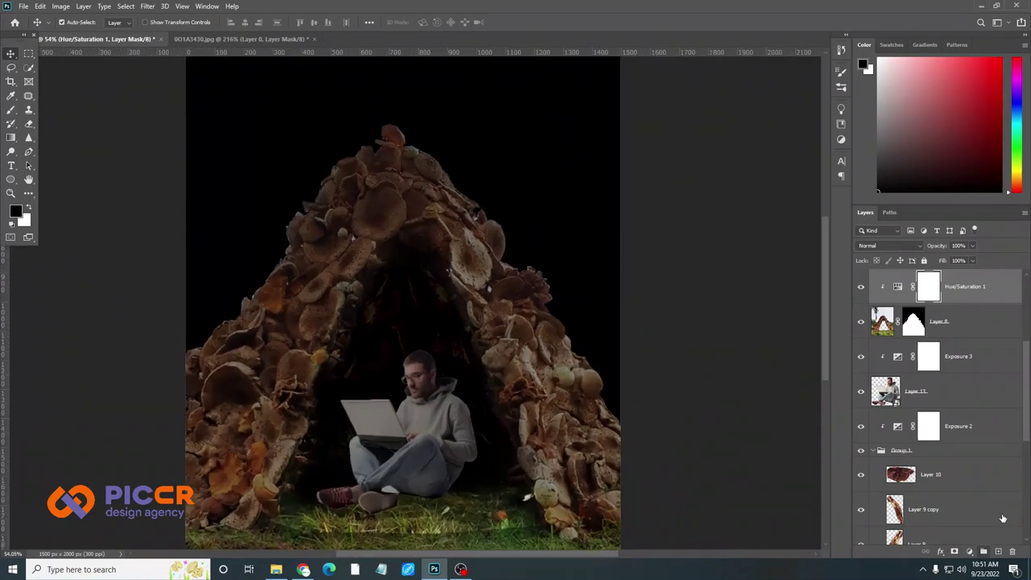
Choose a light warm orange and paint a large soft glow behind the hut on Layer 3
{"action": "scroll", "coordinate": [403, 306], "scroll_direction": "up", "scroll_amount": 1}
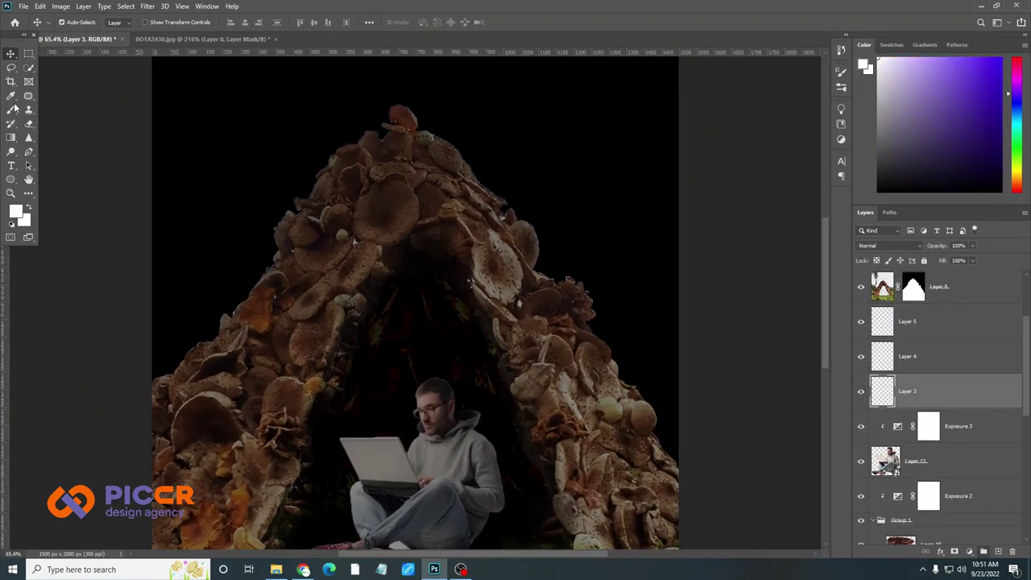
{"action": "left_click", "coordinate": [15, 211]}
{"action": "left_click", "coordinate": [829, 419]}
{"action": "left_click", "coordinate": [773, 314]}
{"action": "left_click", "coordinate": [832, 427]}
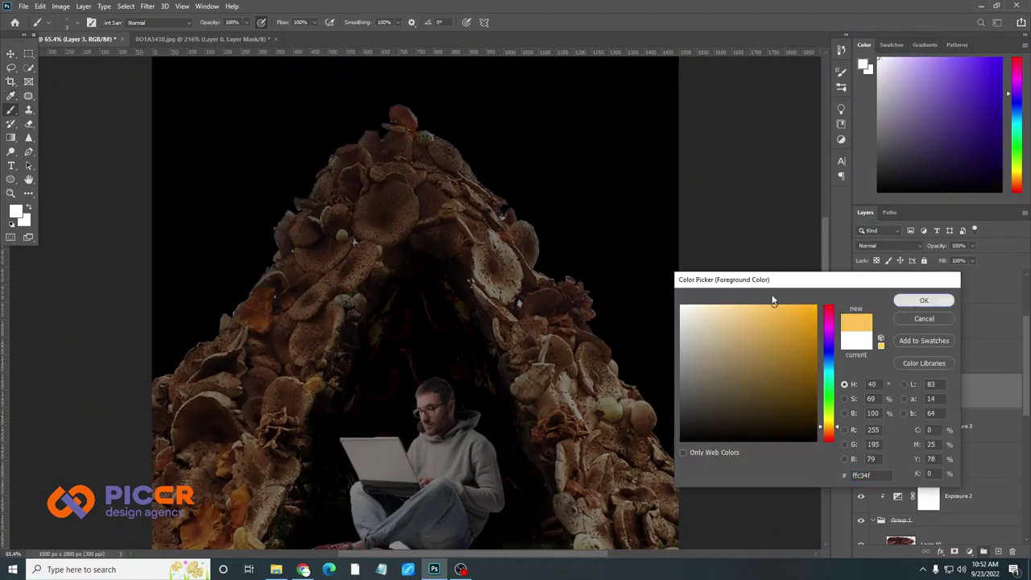
{"action": "key", "text": "Return"}
{"action": "scroll", "coordinate": [447, 347], "scroll_direction": "down", "scroll_amount": 1}
{"action": "key", "text": "bracketright"}
{"action": "key", "text": "bracketright"}
{"action": "key", "text": "bracketright"}
{"action": "mouse_move", "coordinate": [396, 274]}
{"action": "left_mouse_down"}
{"action": "mouse_move", "coordinate": [306, 196]}
{"action": "mouse_move", "coordinate": [592, 172]}
{"action": "mouse_move", "coordinate": [656, 357]}
{"action": "left_mouse_up"}
Undo the last stroke and reselect the orange glow layer under the mushroom hut
{"action": "scroll", "coordinate": [656, 357], "scroll_direction": "down", "scroll_amount": 2}
{"action": "scroll", "coordinate": [161, 459], "scroll_direction": "down", "scroll_amount": 2}
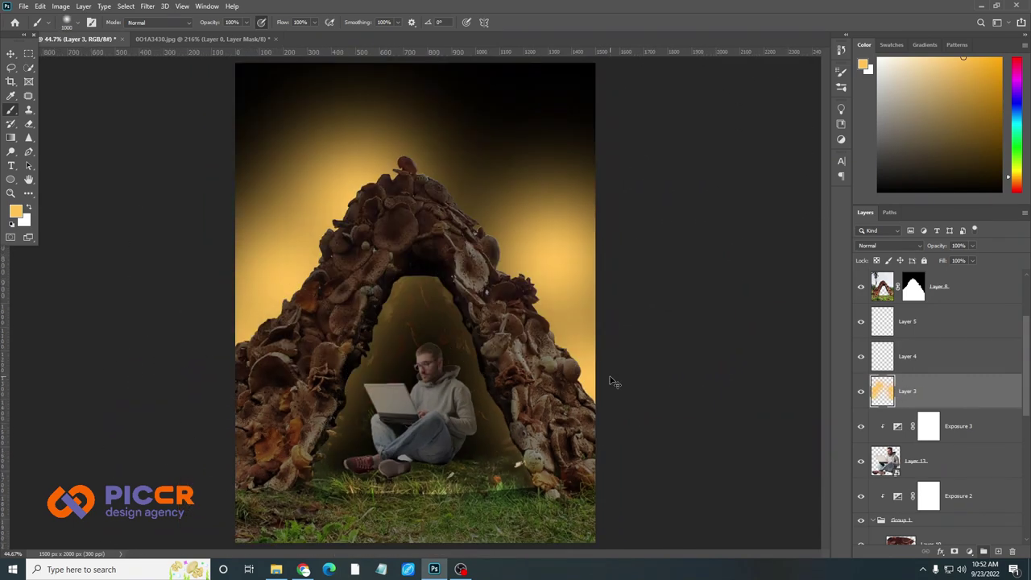
{"action": "key", "text": "ctrl+z"}
{"action": "left_click", "coordinate": [11, 54]}
{"action": "scroll", "coordinate": [401, 258], "scroll_direction": "down", "scroll_amount": 4}
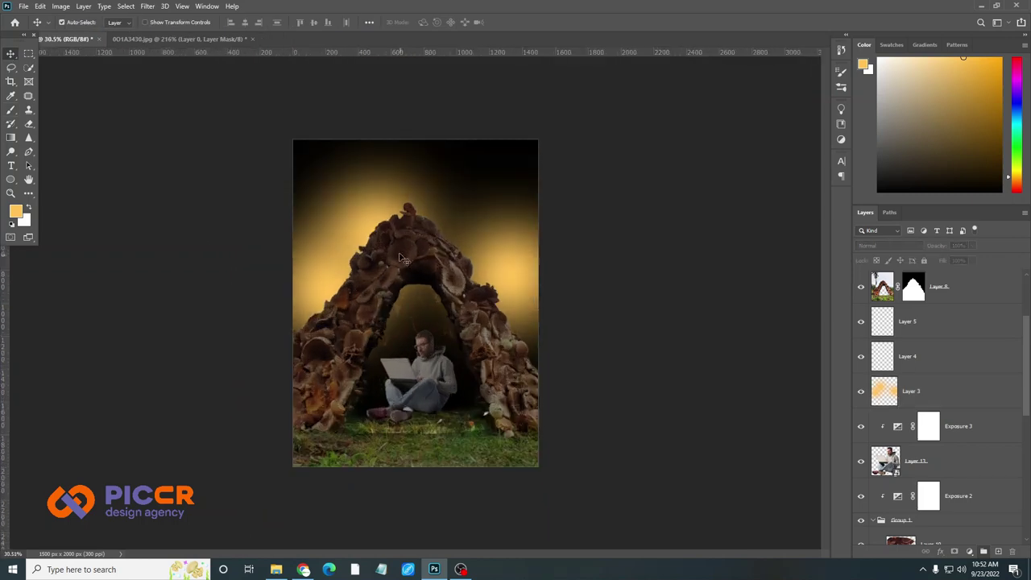
{"action": "scroll", "coordinate": [556, 249], "scroll_direction": "up", "scroll_amount": 3}
{"action": "scroll", "coordinate": [556, 250], "scroll_direction": "down", "scroll_amount": 1}
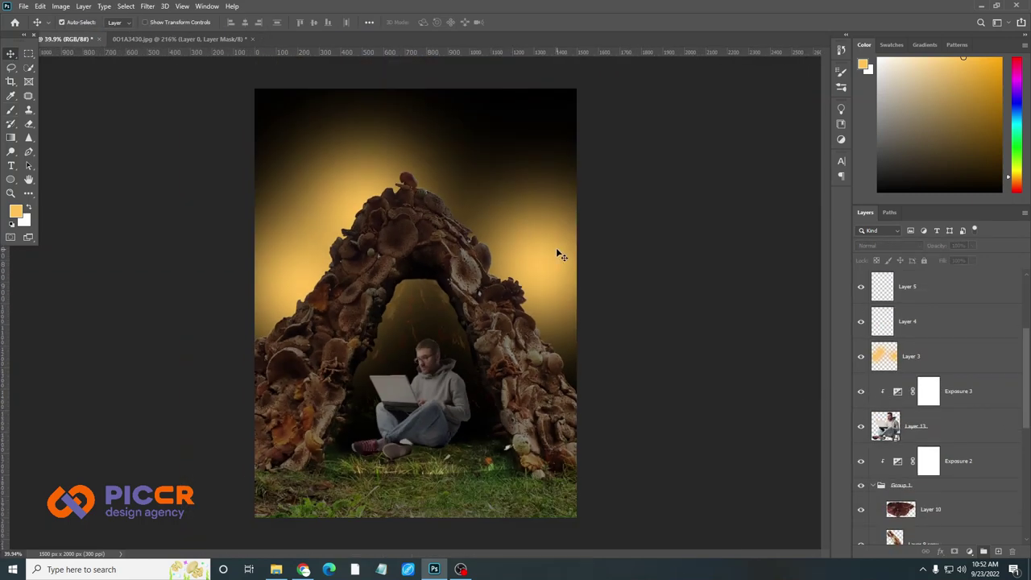
{"action": "left_click", "coordinate": [905, 297]}
{"action": "left_click", "coordinate": [961, 385]}
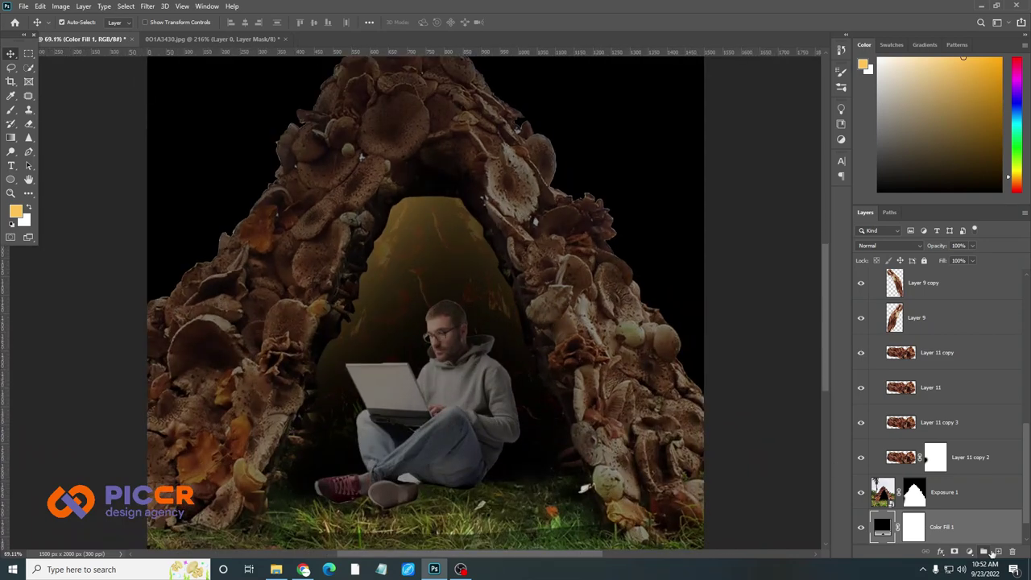
On Layer 4, paint a darker orange glow across the left background
{"action": "scroll", "coordinate": [956, 400], "scroll_direction": "down", "scroll_amount": 1}
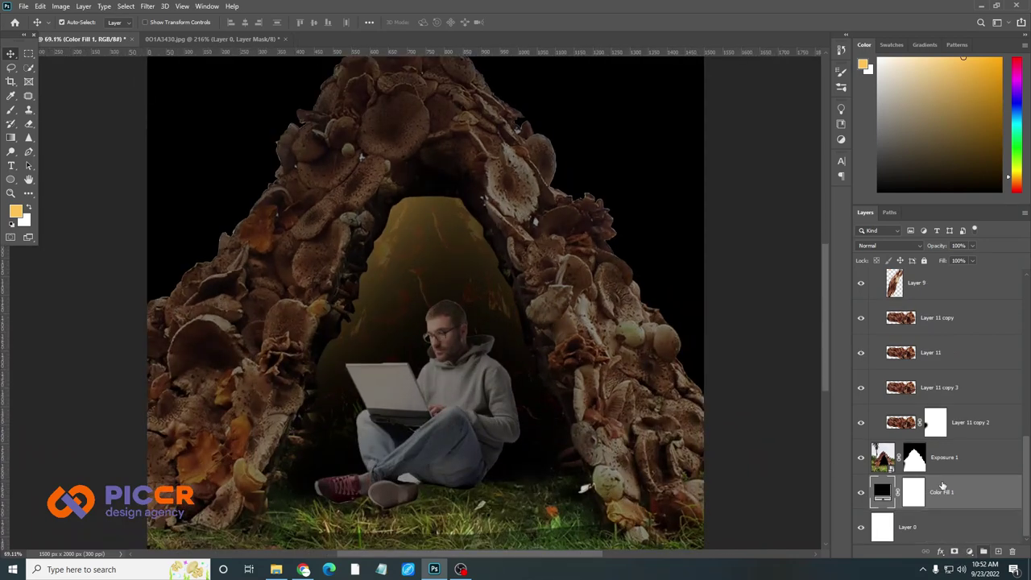
{"action": "scroll", "coordinate": [956, 400], "scroll_direction": "down", "scroll_amount": 1}
{"action": "scroll", "coordinate": [956, 400], "scroll_direction": "down", "scroll_amount": 2}
{"action": "left_click", "coordinate": [956, 400]}
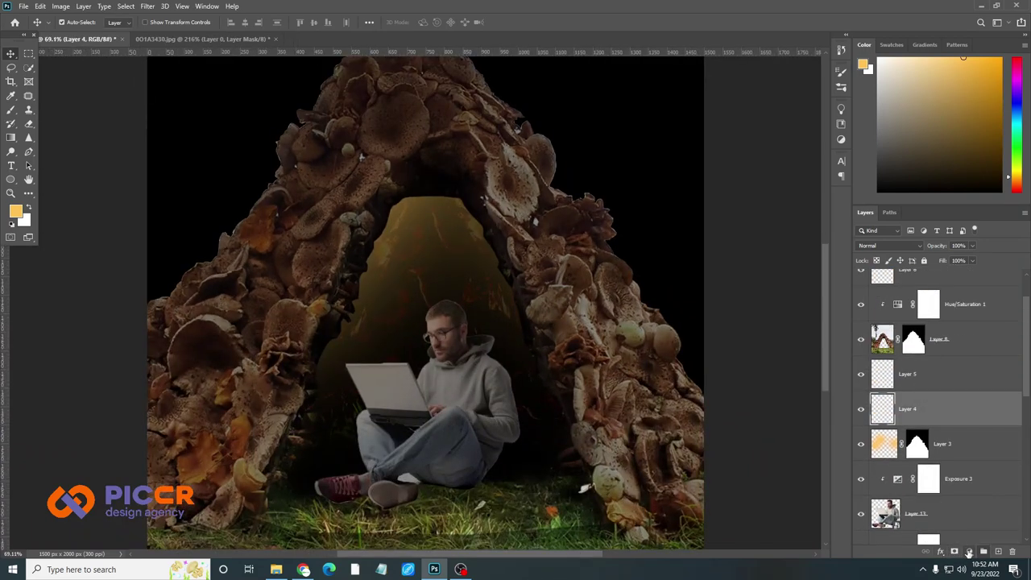
{"action": "left_click", "coordinate": [15, 211]}
{"action": "left_click", "coordinate": [921, 297]}
{"action": "key", "text": "b"}
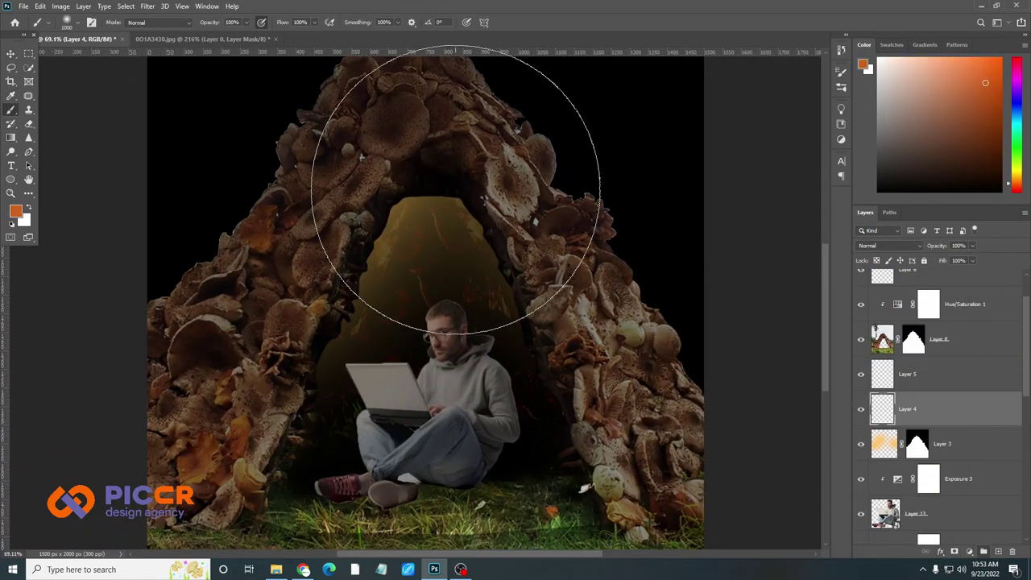
{"action": "left_click_drag", "start_coordinate": [456, 185], "coordinate": [632, 310]}
{"action": "key", "text": "ctrl+z"}
{"action": "left_click_drag", "start_coordinate": [603, 185], "coordinate": [126, 345]}
Copy the cave-shaped mask onto Layer 4 so its glow shows only in the opening
{"action": "scroll", "coordinate": [172, 299], "scroll_direction": "down", "scroll_amount": 2}
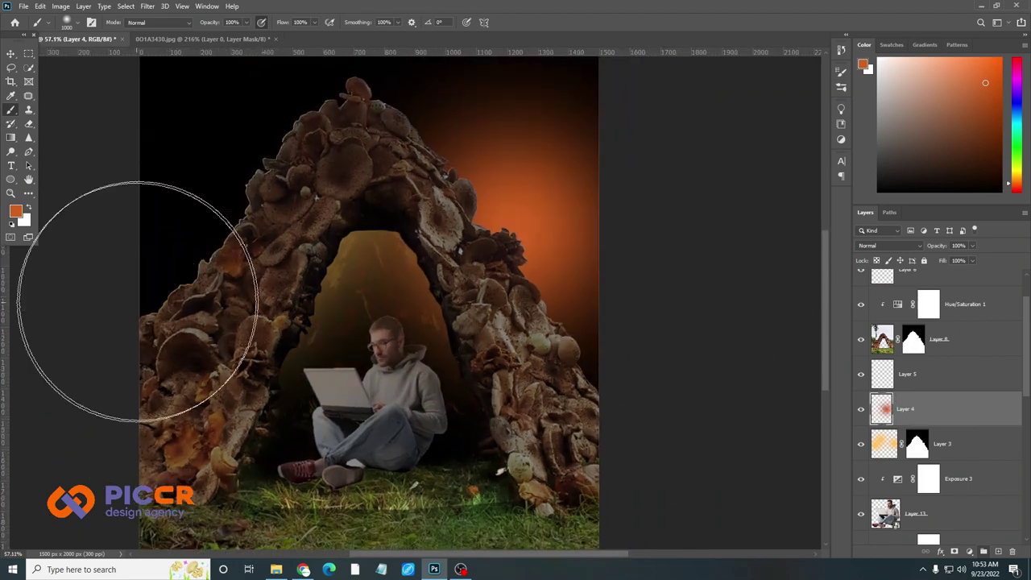
{"action": "scroll", "coordinate": [361, 435], "scroll_direction": "down", "scroll_amount": 2}
{"action": "left_click_drag", "start_coordinate": [917, 443], "coordinate": [915, 408]}
{"action": "key", "text": "v"}
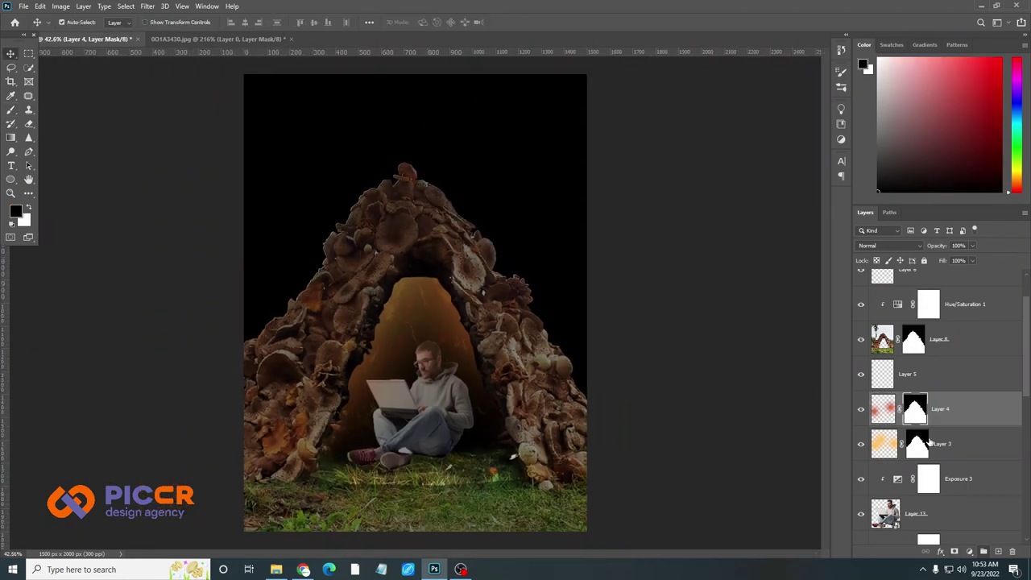
Add a Hue/Saturation adjustment layer above Layer 5
{"action": "left_click", "coordinate": [949, 379]}
{"action": "left_click", "coordinate": [969, 552]}
{"action": "left_click", "coordinate": [941, 445]}
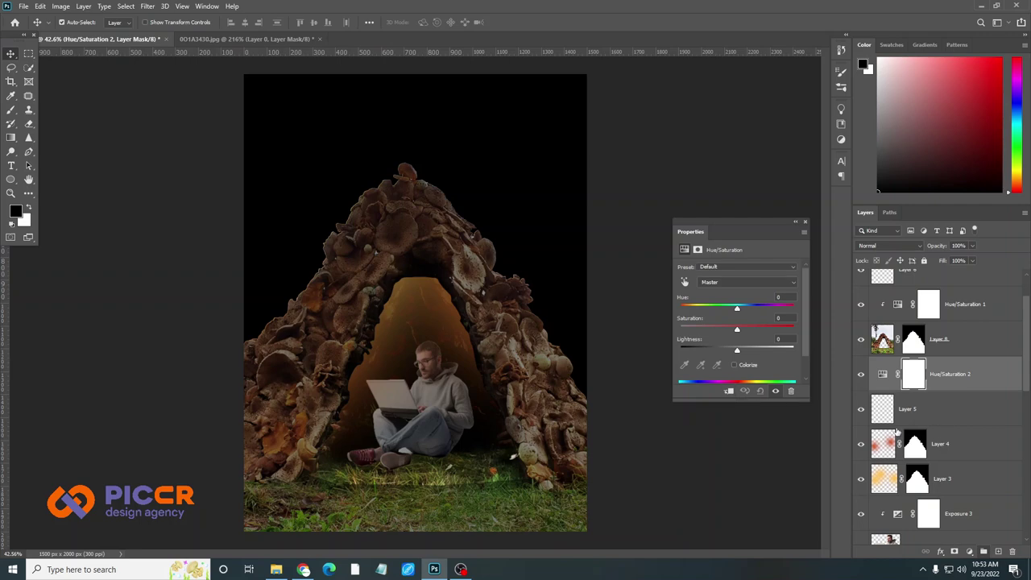
Set Hue/Saturation 2 to hue -8 and lightness -18 to darken the cave glow
{"action": "mouse_move", "coordinate": [738, 309]}
{"action": "left_mouse_down"}
{"action": "mouse_move", "coordinate": [714, 308]}
{"action": "mouse_move", "coordinate": [731, 313]}
{"action": "left_mouse_up"}
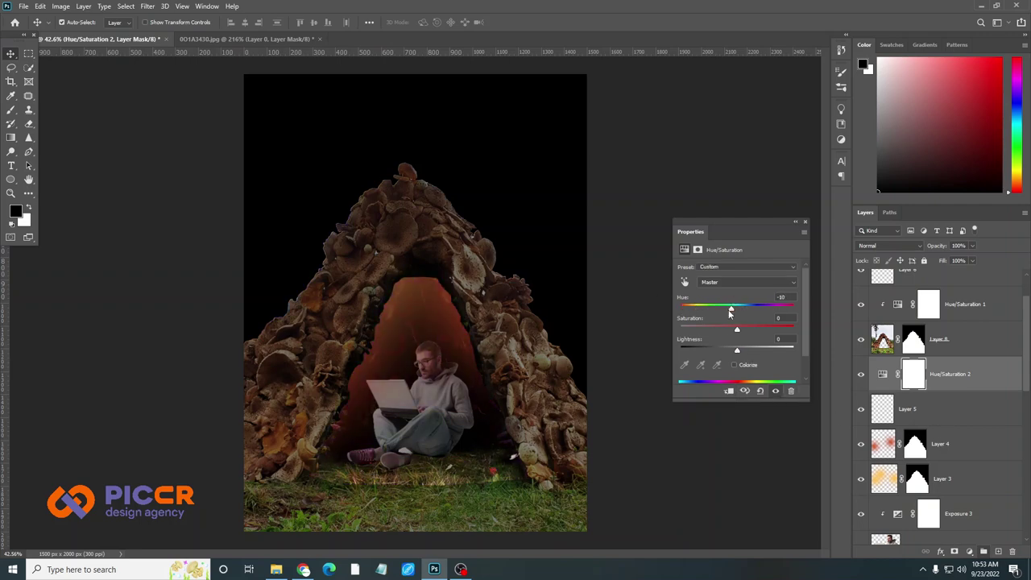
{"action": "left_click_drag", "start_coordinate": [737, 352], "coordinate": [731, 350]}
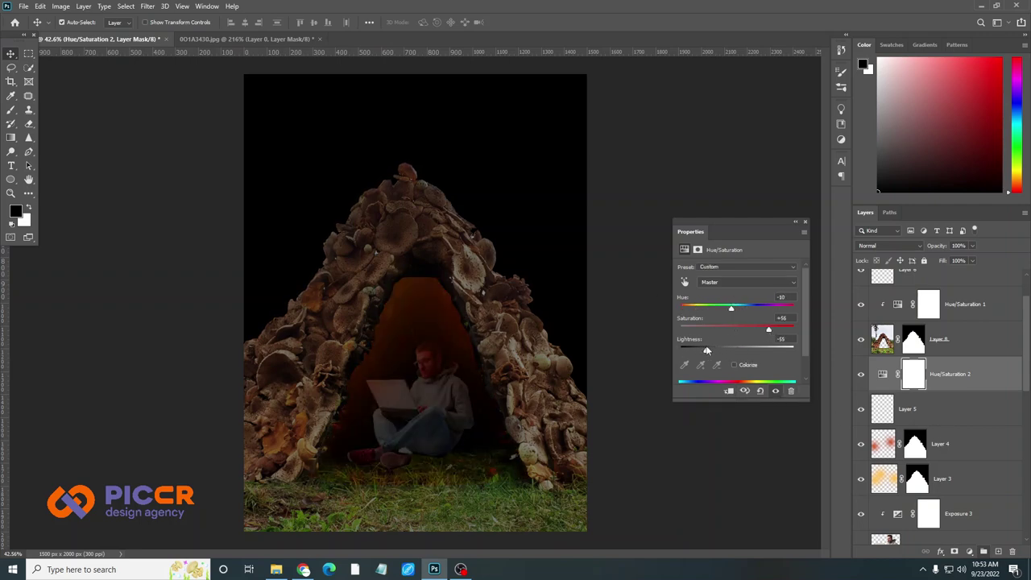
{"action": "mouse_move", "coordinate": [731, 308]}
{"action": "left_mouse_down"}
{"action": "mouse_move", "coordinate": [777, 307]}
{"action": "mouse_move", "coordinate": [732, 309]}
{"action": "left_mouse_up"}
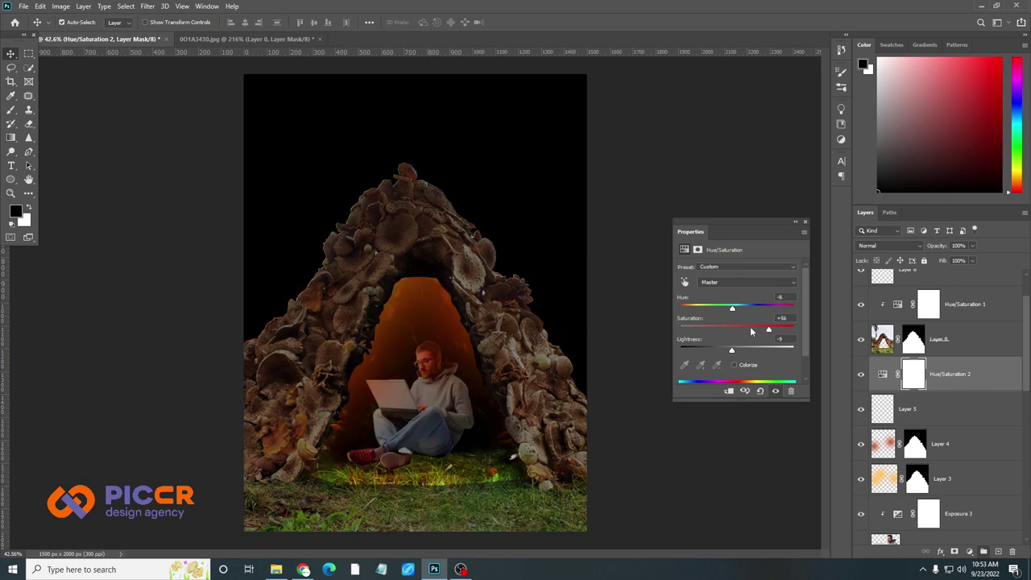
{"action": "left_click_drag", "start_coordinate": [739, 352], "coordinate": [727, 353]}
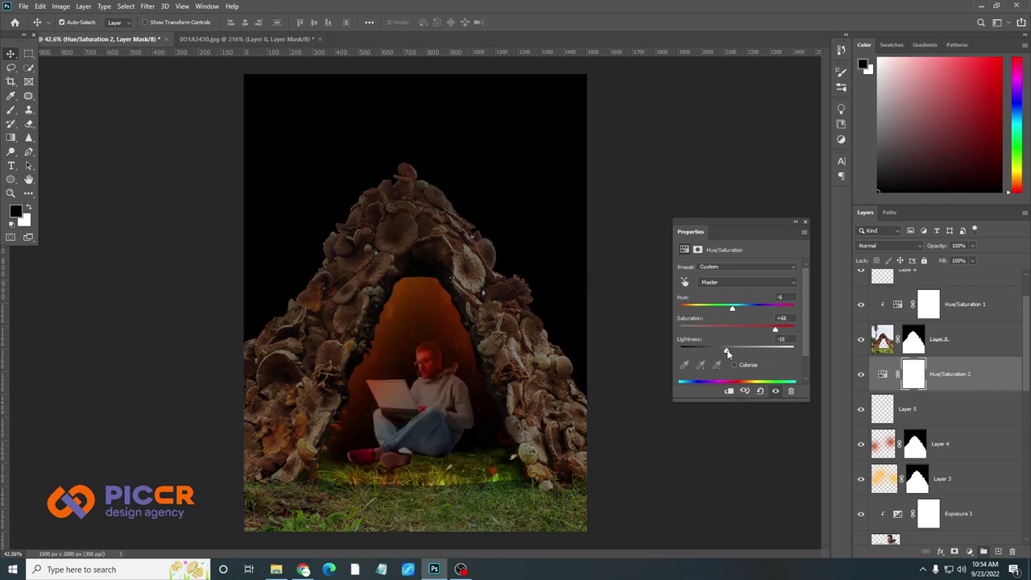
{"action": "left_click", "coordinate": [807, 223]}
Zoom in on the hut, select Layer 4's orange light and pick the Smudge tool
{"action": "scroll", "coordinate": [934, 363], "scroll_direction": "down", "scroll_amount": 1}
{"action": "left_click", "coordinate": [958, 355]}
{"action": "right_click", "coordinate": [958, 349]}
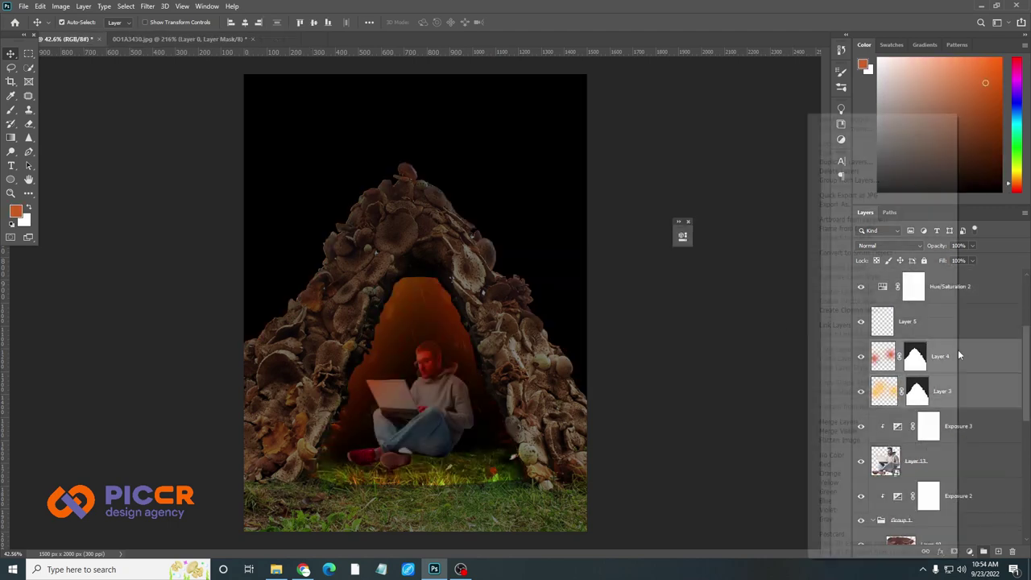
{"action": "left_click", "coordinate": [993, 370]}
{"action": "left_click", "coordinate": [889, 395]}
{"action": "key", "text": "ctrl+plus"}
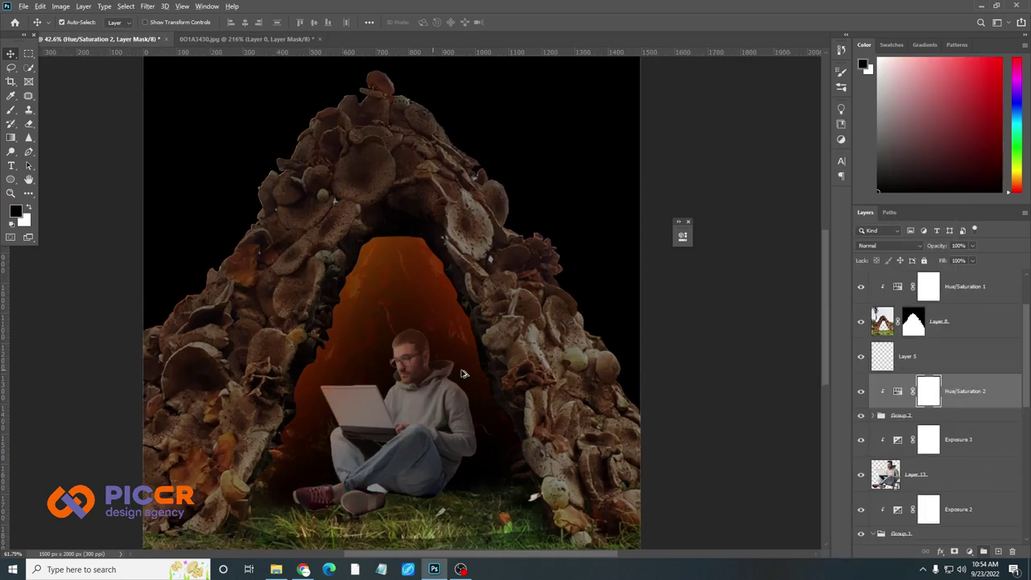
{"action": "left_click", "coordinate": [898, 439]}
{"action": "left_click", "coordinate": [29, 109]}
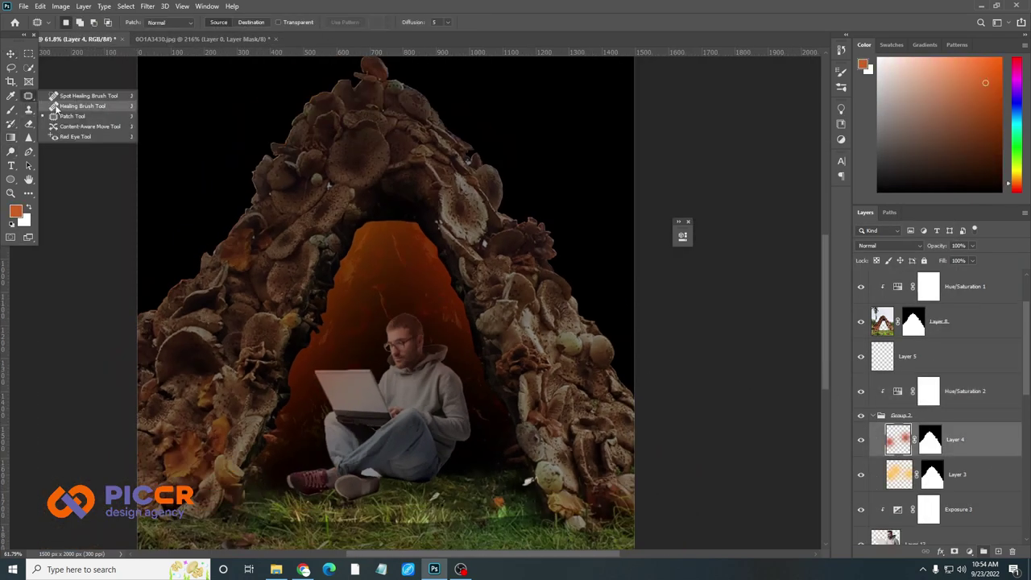
{"action": "left_click", "coordinate": [30, 125]}
{"action": "left_click", "coordinate": [22, 138]}
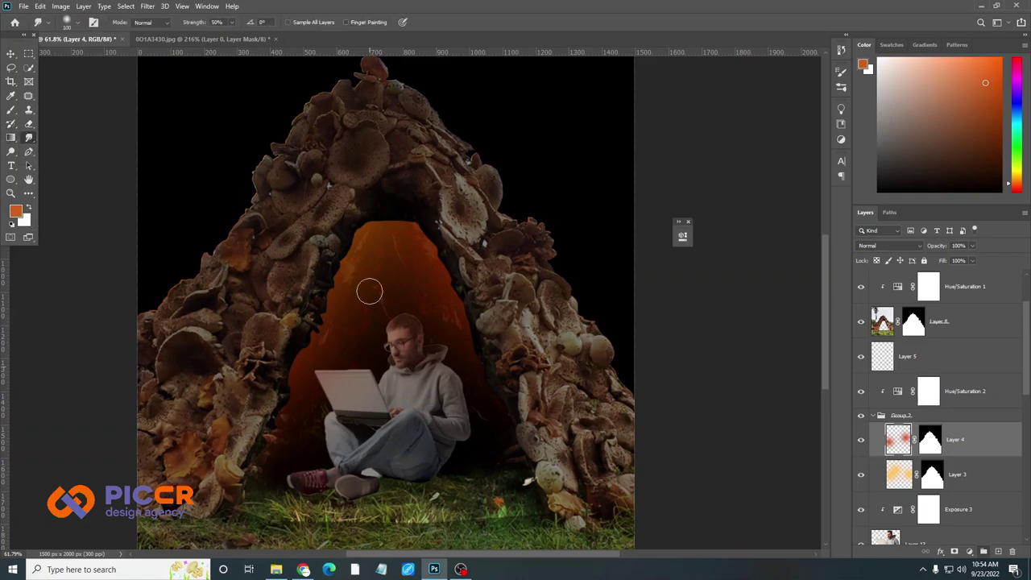
Shift Hue/Saturation 2's hue back to red
{"action": "scroll", "coordinate": [423, 343], "scroll_direction": "up", "scroll_amount": 5}
{"action": "scroll", "coordinate": [575, 299], "scroll_direction": "up", "scroll_amount": 3}
{"action": "scroll", "coordinate": [299, 379], "scroll_direction": "up", "scroll_amount": 1}
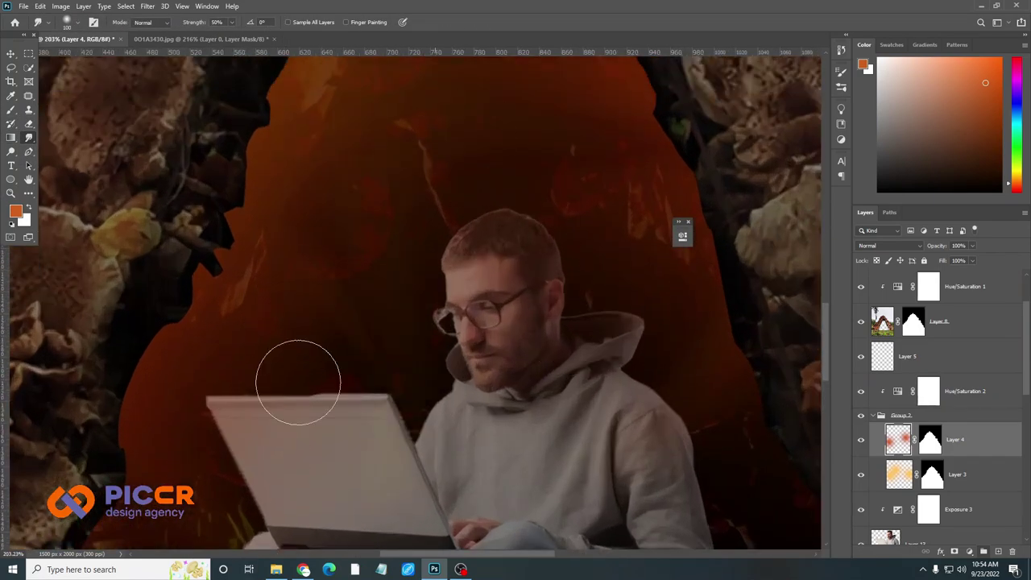
{"action": "scroll", "coordinate": [322, 386], "scroll_direction": "down", "scroll_amount": 4}
{"action": "scroll", "coordinate": [568, 238], "scroll_direction": "up", "scroll_amount": 4}
{"action": "scroll", "coordinate": [129, 258], "scroll_direction": "down", "scroll_amount": 1}
{"action": "scroll", "coordinate": [184, 322], "scroll_direction": "down", "scroll_amount": 2}
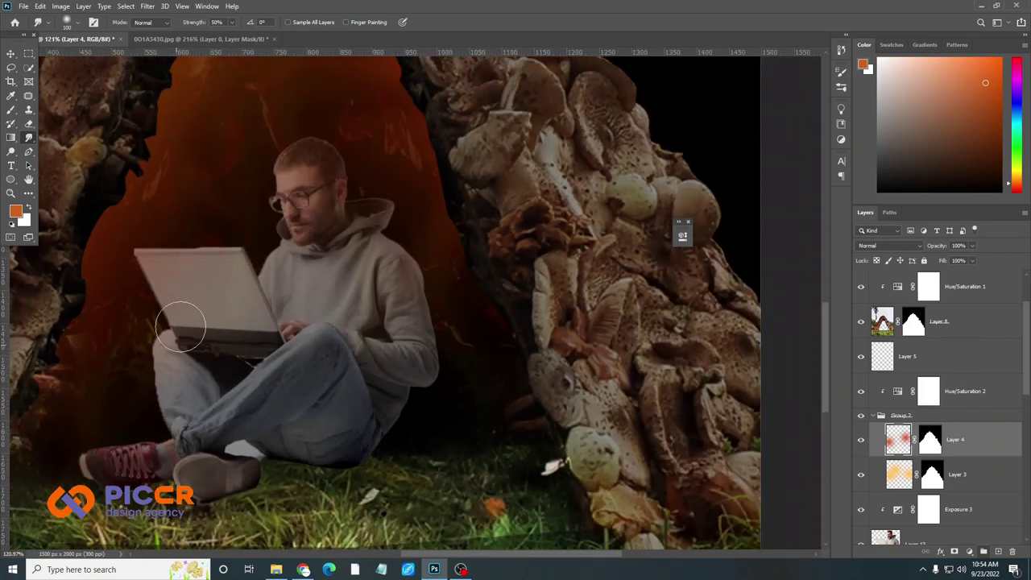
{"action": "scroll", "coordinate": [376, 240], "scroll_direction": "up", "scroll_amount": 1}
{"action": "scroll", "coordinate": [463, 291], "scroll_direction": "down", "scroll_amount": 2}
{"action": "scroll", "coordinate": [258, 341], "scroll_direction": "up", "scroll_amount": 1}
{"action": "scroll", "coordinate": [292, 509], "scroll_direction": "down", "scroll_amount": 2}
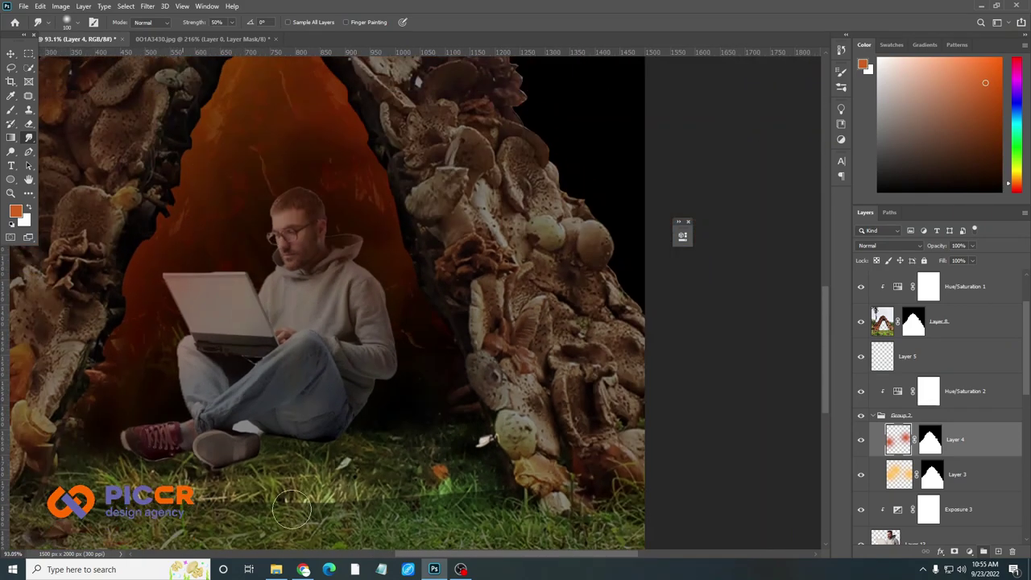
{"action": "scroll", "coordinate": [287, 416], "scroll_direction": "down", "scroll_amount": 1}
{"action": "scroll", "coordinate": [361, 373], "scroll_direction": "down", "scroll_amount": 2}
{"action": "scroll", "coordinate": [370, 371], "scroll_direction": "down", "scroll_amount": 1}
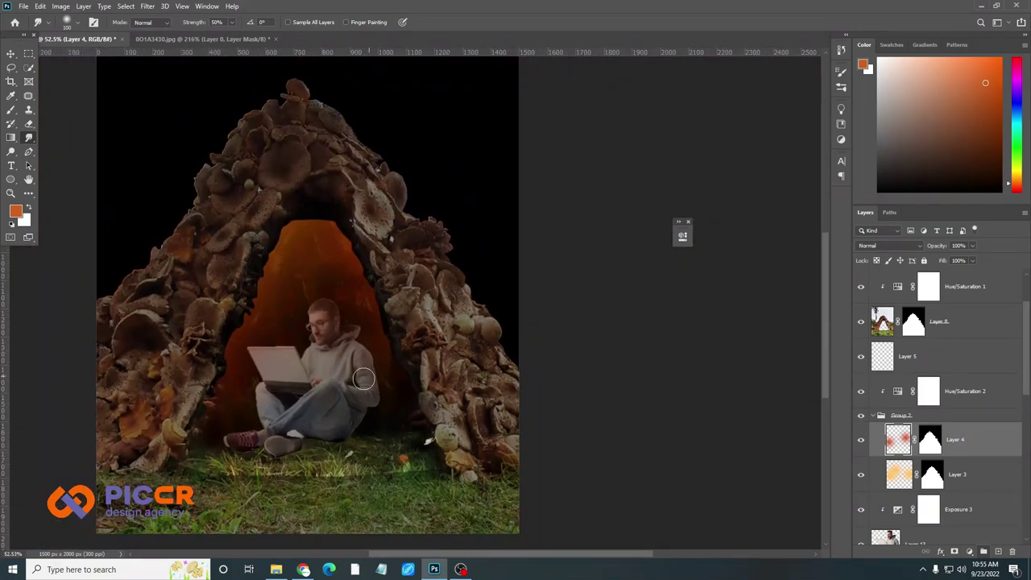
{"action": "scroll", "coordinate": [397, 348], "scroll_direction": "down", "scroll_amount": 2}
{"action": "key", "text": "v"}
{"action": "scroll", "coordinate": [397, 348], "scroll_direction": "up", "scroll_amount": 4}
{"action": "double_click", "coordinate": [897, 390]}
{"action": "left_click_drag", "start_coordinate": [605, 310], "coordinate": [397, 303]}
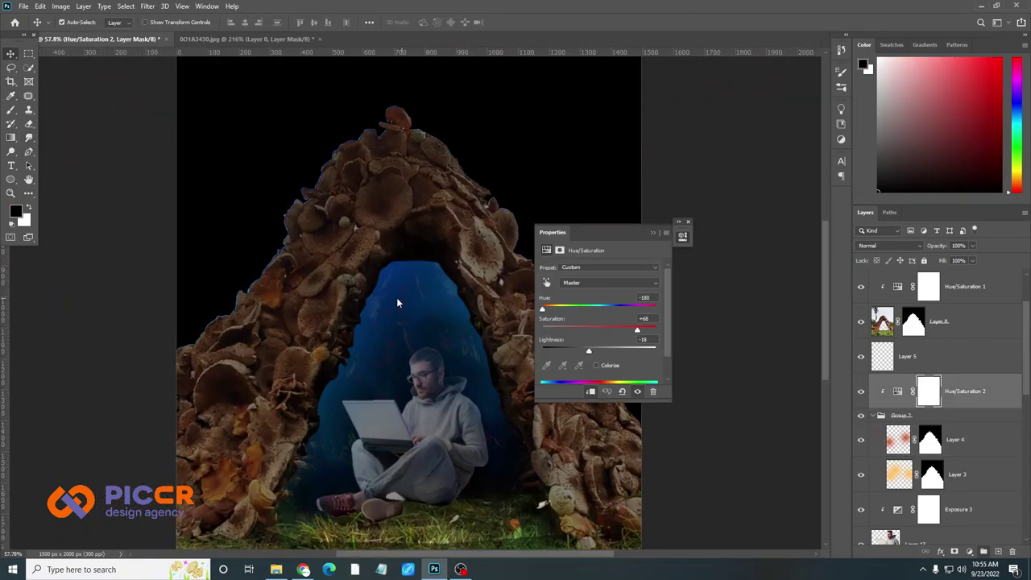
Lower Group 2's opacity to 27% and fit the whole image in view
{"action": "left_click", "coordinate": [900, 415]}
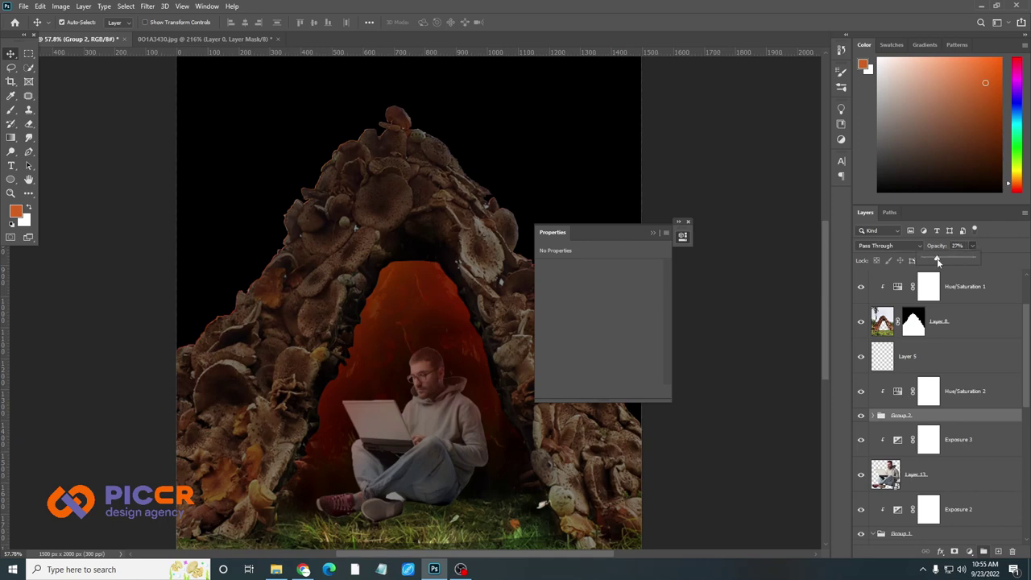
{"action": "left_click_drag", "start_coordinate": [938, 261], "coordinate": [932, 260]}
{"action": "left_click", "coordinate": [679, 287]}
{"action": "key", "text": "ctrl+0"}
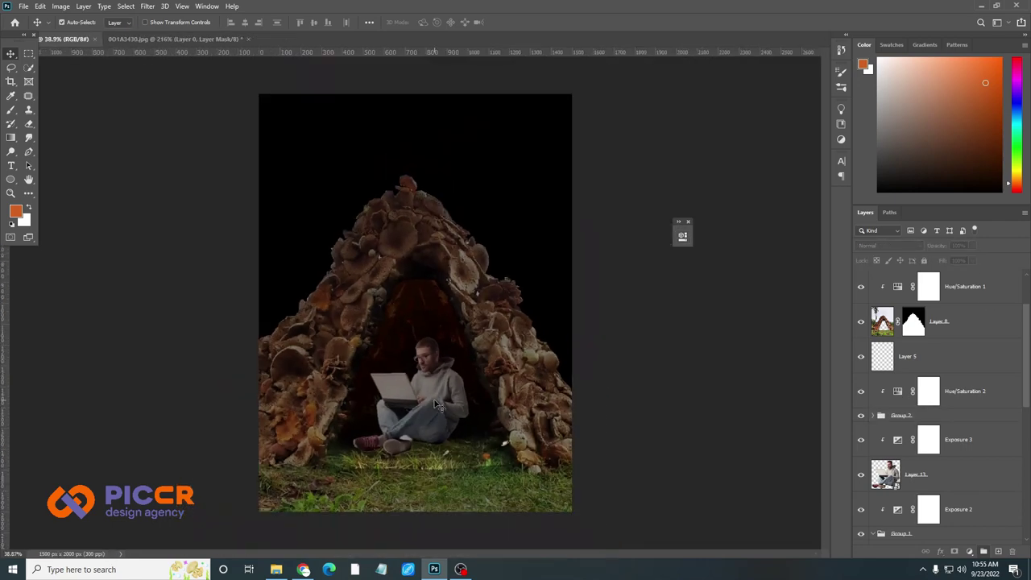
{"action": "scroll", "coordinate": [435, 405], "scroll_direction": "up", "scroll_amount": 3}
{"action": "left_click", "coordinate": [912, 321]}
With the Brush active on Layer 8's mask, pan around the cave opening's edges
{"action": "key", "text": "b"}
{"action": "scroll", "coordinate": [369, 207], "scroll_direction": "up", "scroll_amount": 2}
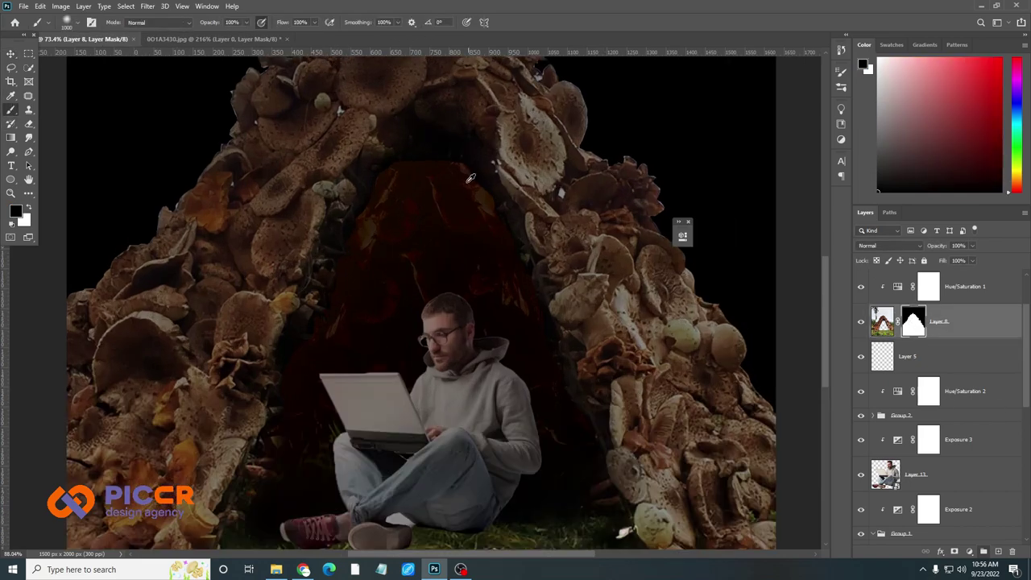
{"action": "scroll", "coordinate": [328, 232], "scroll_direction": "up", "scroll_amount": 2}
{"action": "scroll", "coordinate": [283, 276], "scroll_direction": "up", "scroll_amount": 2}
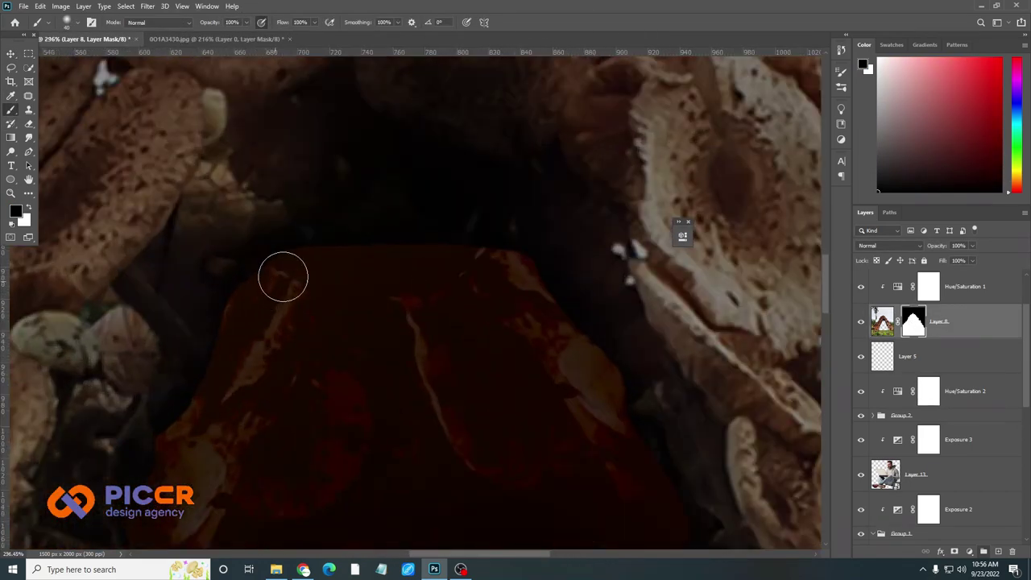
{"action": "scroll", "coordinate": [448, 266], "scroll_direction": "down", "scroll_amount": 3}
{"action": "scroll", "coordinate": [437, 237], "scroll_direction": "right", "scroll_amount": 3}
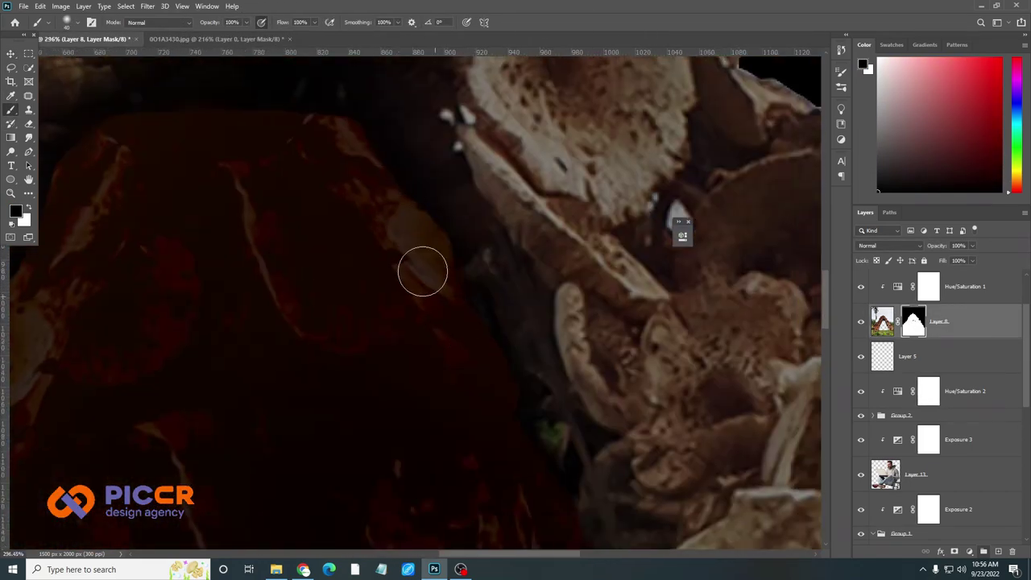
{"action": "scroll", "coordinate": [422, 272], "scroll_direction": "down", "scroll_amount": 1}
{"action": "scroll", "coordinate": [426, 357], "scroll_direction": "right", "scroll_amount": 3}
{"action": "scroll", "coordinate": [412, 357], "scroll_direction": "right", "scroll_amount": 3}
{"action": "scroll", "coordinate": [391, 295], "scroll_direction": "right", "scroll_amount": 3}
{"action": "scroll", "coordinate": [381, 289], "scroll_direction": "down", "scroll_amount": 1}
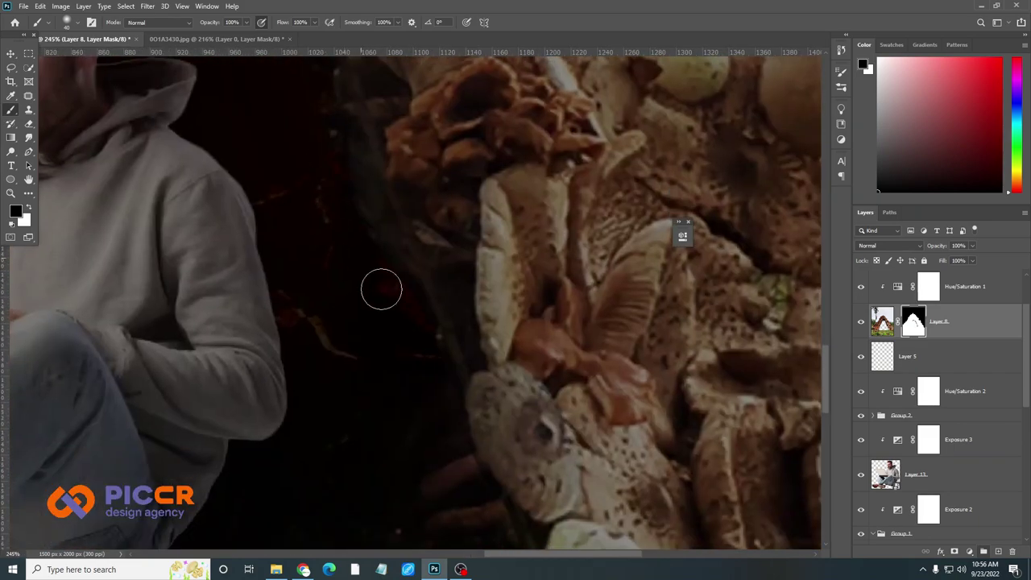
{"action": "scroll", "coordinate": [395, 338], "scroll_direction": "down", "scroll_amount": 3}
{"action": "scroll", "coordinate": [495, 414], "scroll_direction": "down", "scroll_amount": 4}
{"action": "scroll", "coordinate": [272, 283], "scroll_direction": "up", "scroll_amount": 3}
{"action": "scroll", "coordinate": [333, 194], "scroll_direction": "up", "scroll_amount": 1}
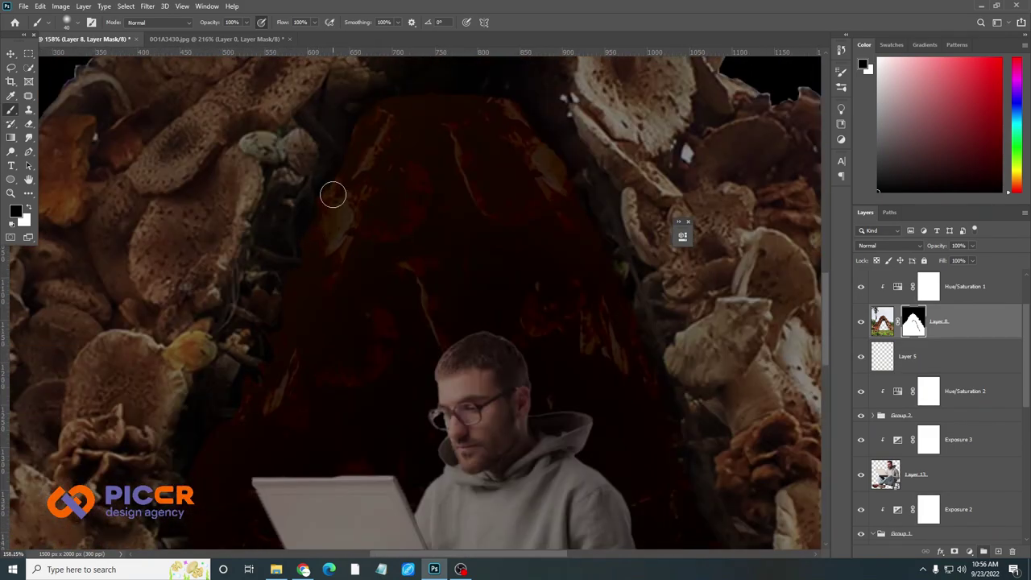
{"action": "scroll", "coordinate": [333, 194], "scroll_direction": "down", "scroll_amount": 3}
{"action": "scroll", "coordinate": [305, 247], "scroll_direction": "left", "scroll_amount": 1}
{"action": "scroll", "coordinate": [235, 407], "scroll_direction": "down", "scroll_amount": 3}
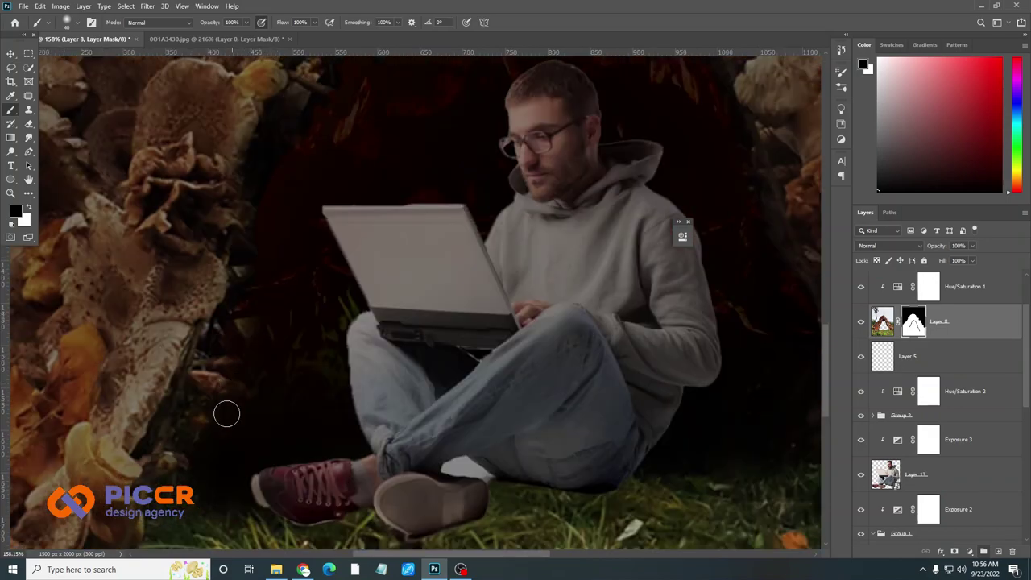
{"action": "scroll", "coordinate": [285, 283], "scroll_direction": "down", "scroll_amount": 3}
{"action": "scroll", "coordinate": [459, 311], "scroll_direction": "down", "scroll_amount": 1}
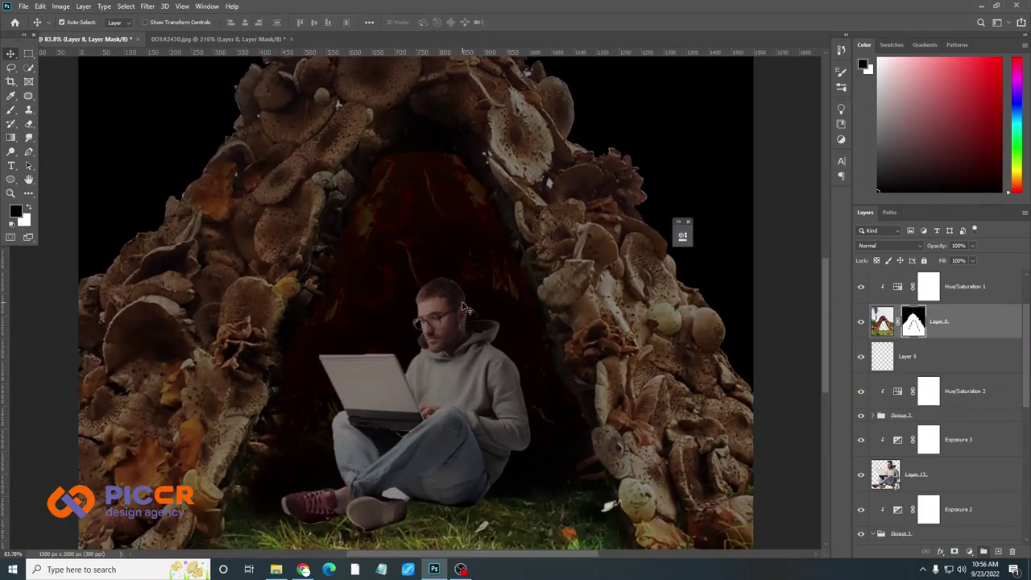
{"action": "scroll", "coordinate": [464, 307], "scroll_direction": "down", "scroll_amount": 2}
Set Hue/Saturation 1 to hue -39, saturation +32, lightness -15 for magenta mushrooms
{"action": "double_click", "coordinate": [928, 286]}
{"action": "mouse_move", "coordinate": [597, 308]}
{"action": "left_mouse_down"}
{"action": "mouse_move", "coordinate": [587, 308]}
{"action": "mouse_move", "coordinate": [616, 329]}
{"action": "mouse_move", "coordinate": [576, 309]}
{"action": "left_mouse_up"}
{"action": "left_click_drag", "start_coordinate": [573, 350], "coordinate": [590, 351]}
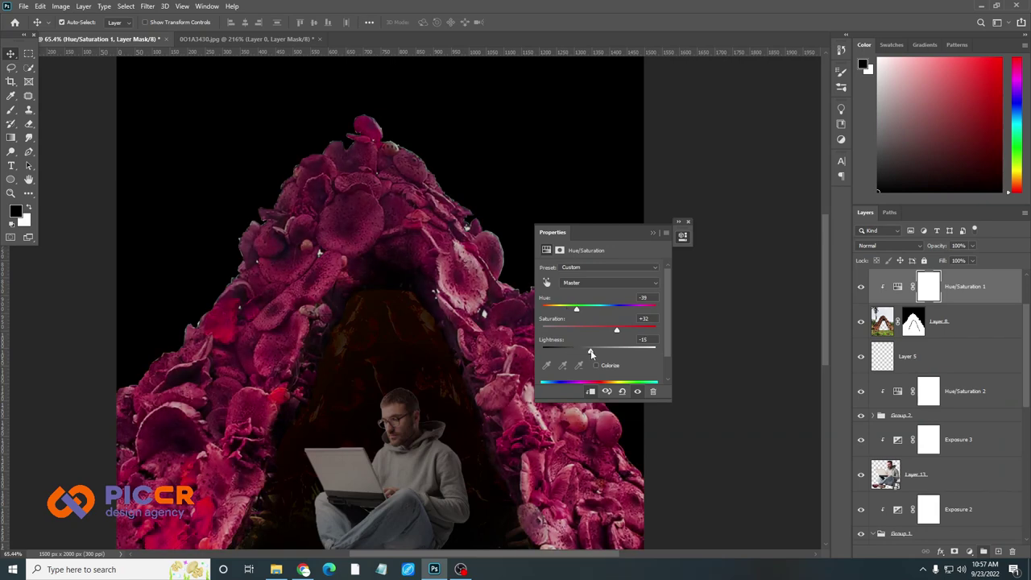
{"action": "left_click", "coordinate": [886, 245]}
Remove Group 2 with its glows and add a new empty layer
{"action": "left_click", "coordinate": [790, 396]}
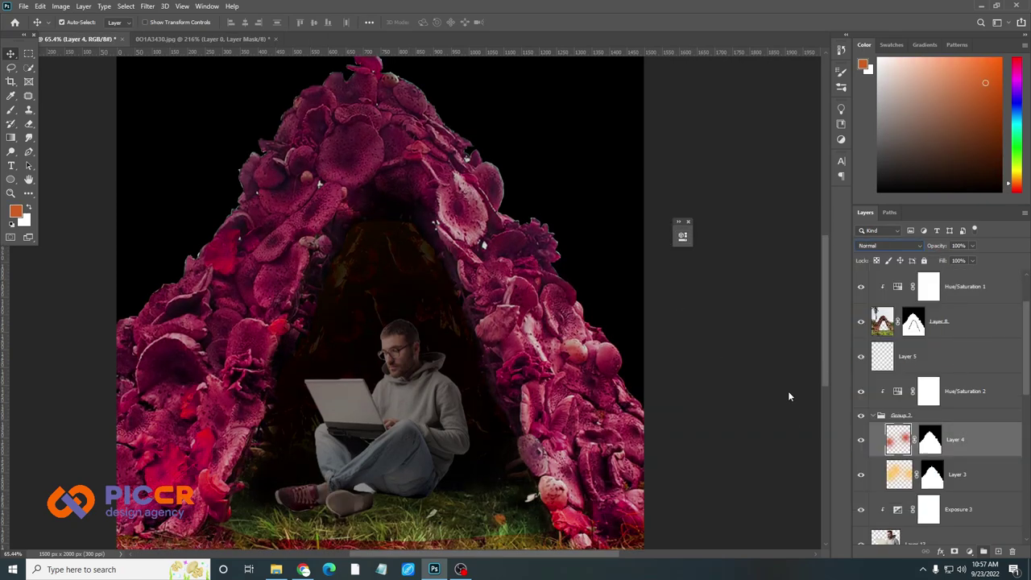
{"action": "left_click", "coordinate": [900, 415]}
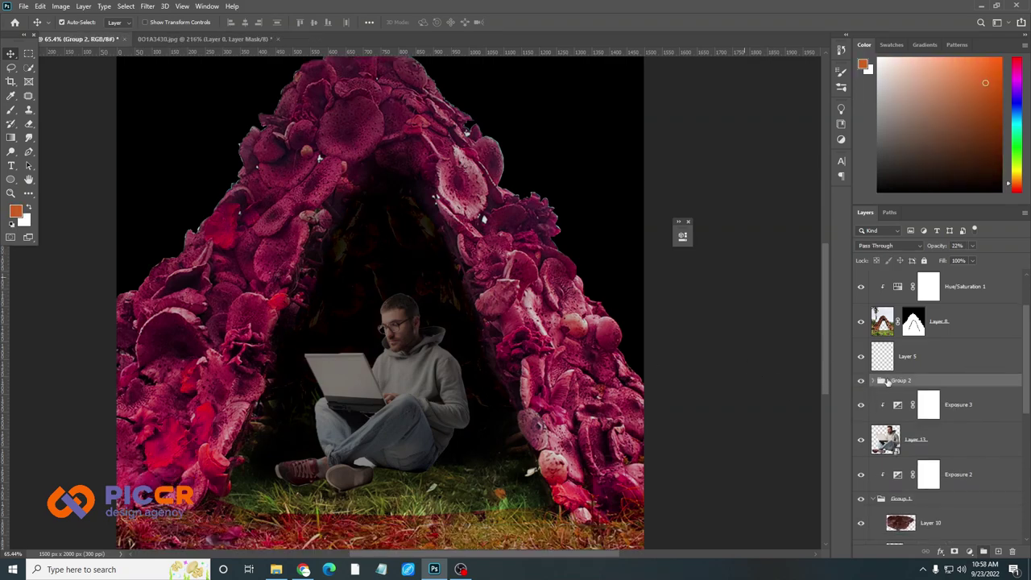
{"action": "key", "text": "ctrl+shift+g"}
{"action": "scroll", "coordinate": [614, 363], "scroll_direction": "down", "scroll_amount": 3}
{"action": "scroll", "coordinate": [454, 390], "scroll_direction": "up", "scroll_amount": 4}
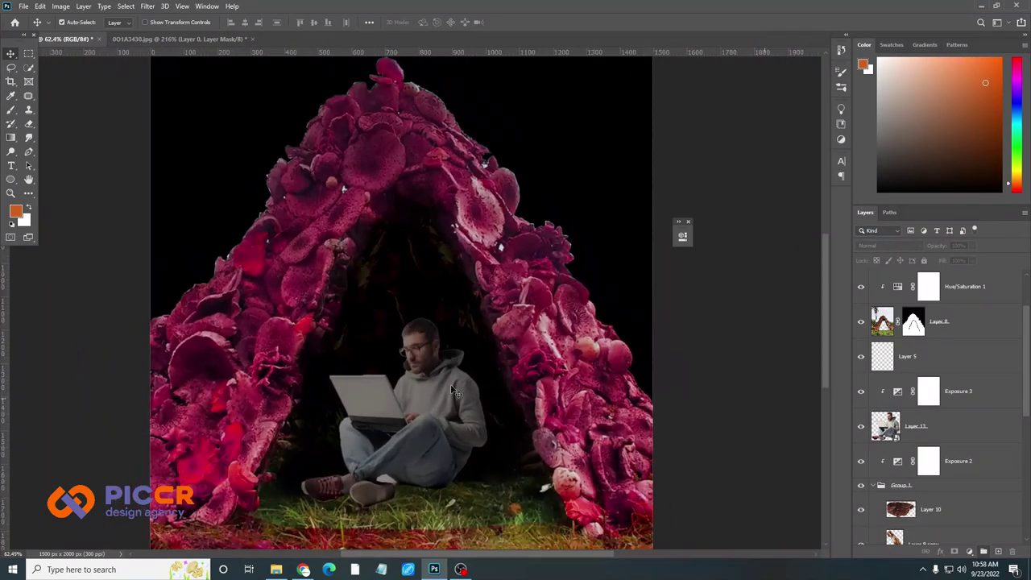
{"action": "scroll", "coordinate": [454, 391], "scroll_direction": "up", "scroll_amount": 1}
{"action": "key", "text": "ctrl+shift+alt+n"}
{"action": "key", "text": "ctrl+shift+alt+n"}
Add Layer 6 and paint a soft pink glow inside the cave with a 300 px brush
{"action": "key", "text": "alt+bracketleft"}
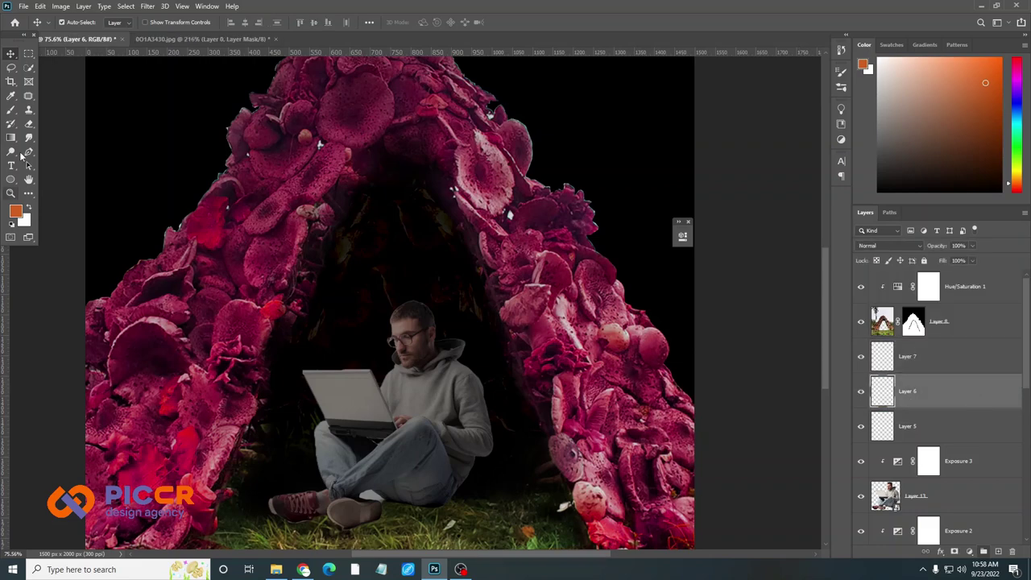
{"action": "key", "text": "b"}
{"action": "scroll", "coordinate": [430, 249], "scroll_direction": "down", "scroll_amount": 1}
{"action": "left_click", "coordinate": [422, 232]}
{"action": "key", "text": "ctrl+z"}
{"action": "scroll", "coordinate": [373, 286], "scroll_direction": "up", "scroll_amount": 1}
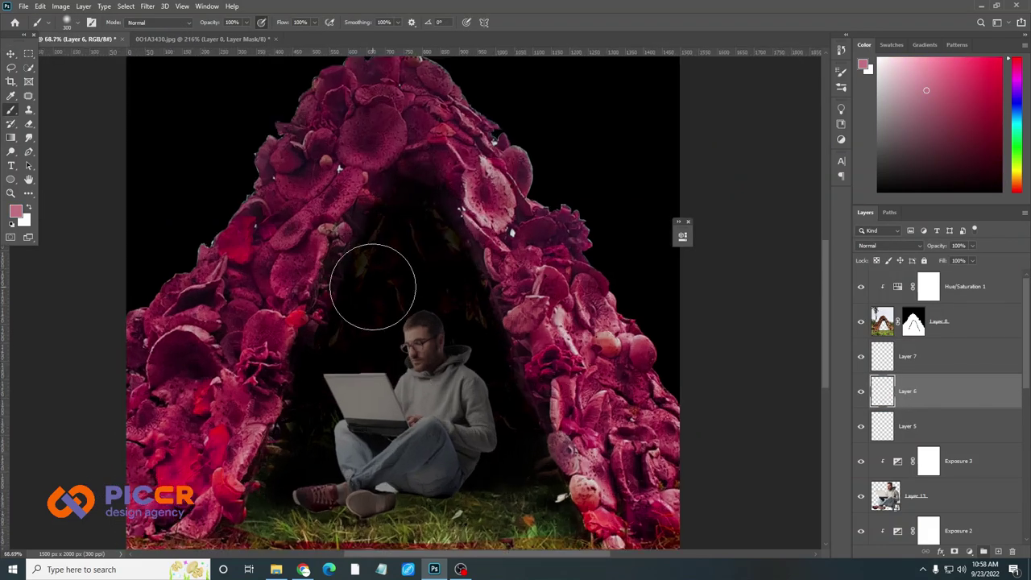
{"action": "scroll", "coordinate": [393, 234], "scroll_direction": "up", "scroll_amount": 2}
{"action": "scroll", "coordinate": [393, 234], "scroll_direction": "up", "scroll_amount": 1}
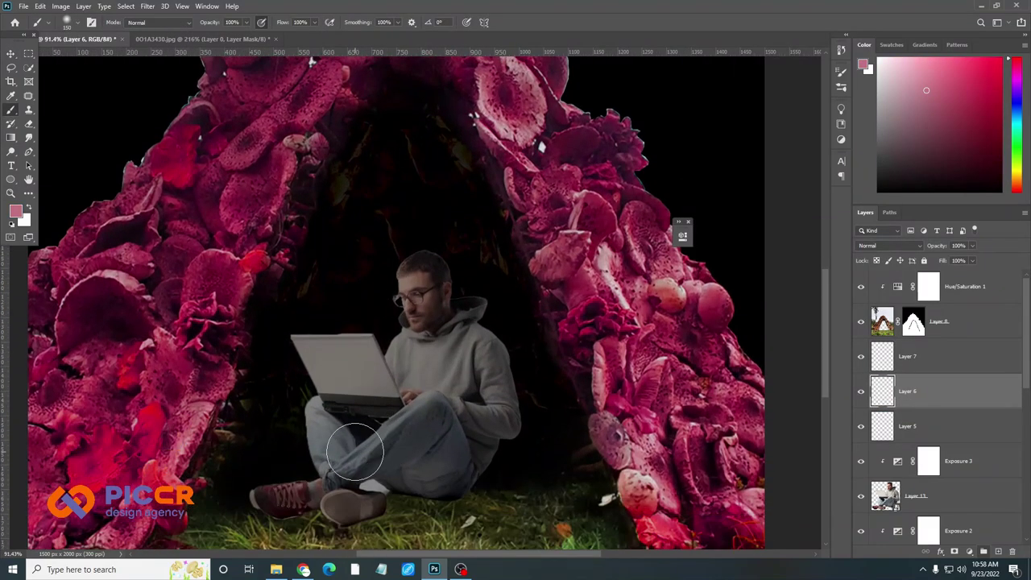
{"action": "scroll", "coordinate": [364, 161], "scroll_direction": "up", "scroll_amount": 3}
{"action": "key", "text": "bracketright"}
{"action": "key", "text": "bracketright"}
{"action": "key", "text": "bracketright"}
{"action": "left_click", "coordinate": [397, 322]}
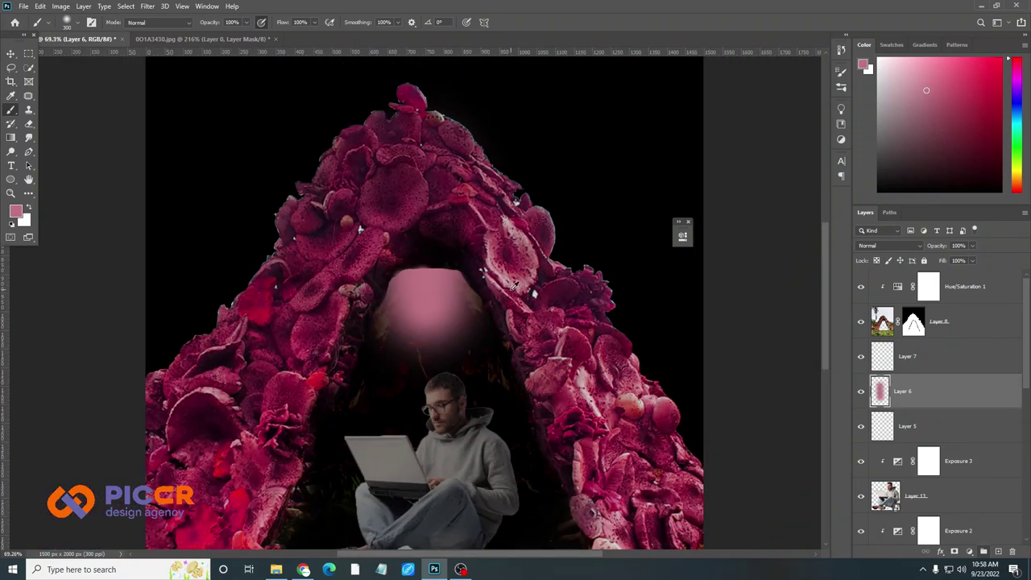
{"action": "scroll", "coordinate": [425, 299], "scroll_direction": "down", "scroll_amount": 1}
{"action": "scroll", "coordinate": [432, 252], "scroll_direction": "down", "scroll_amount": 1}
{"action": "left_click_drag", "start_coordinate": [433, 252], "coordinate": [432, 322]}
{"action": "scroll", "coordinate": [433, 322], "scroll_direction": "down", "scroll_amount": 1}
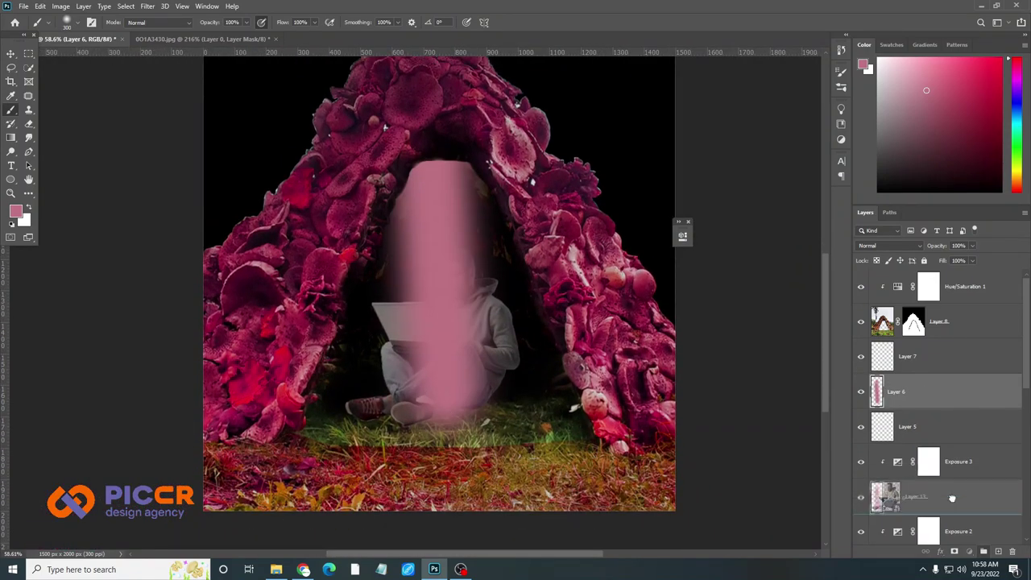
Move Layer 6 below Layer 13, set opacity to 24% and blending to Linear Burn
{"action": "left_click_drag", "start_coordinate": [910, 391], "coordinate": [910, 511]}
{"action": "left_click", "coordinate": [885, 245]}
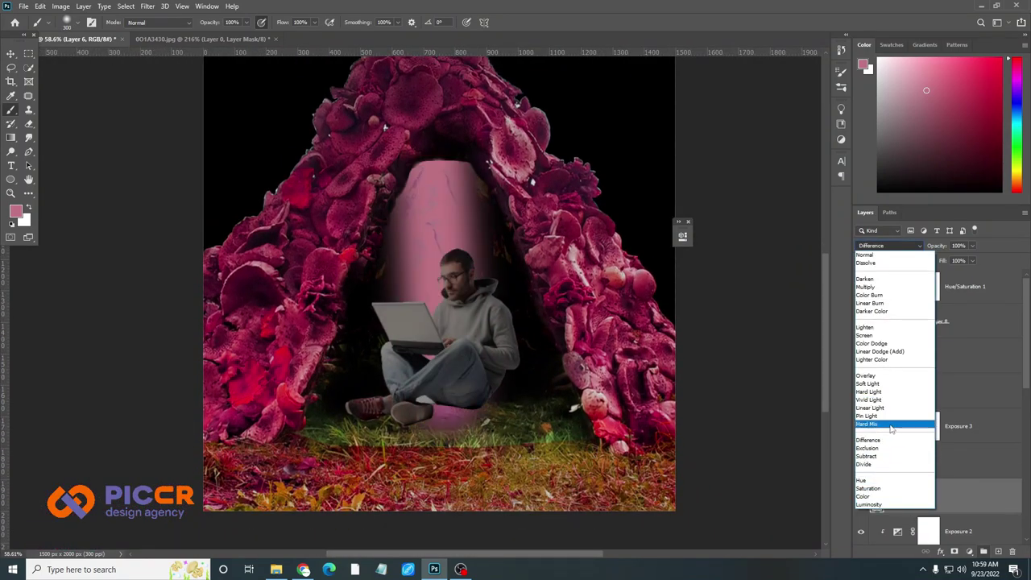
{"action": "left_click", "coordinate": [897, 354]}
{"action": "left_click_drag", "start_coordinate": [937, 246], "coordinate": [918, 245]}
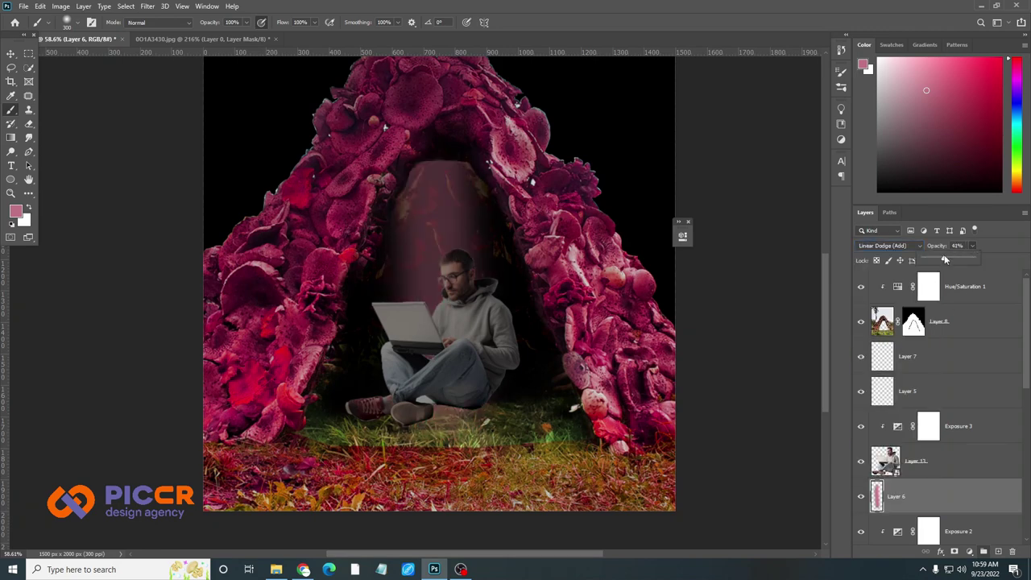
{"action": "key", "text": "ctrl+t"}
{"action": "scroll", "coordinate": [519, 254], "scroll_direction": "up", "scroll_amount": 1}
{"action": "key", "text": "Return"}
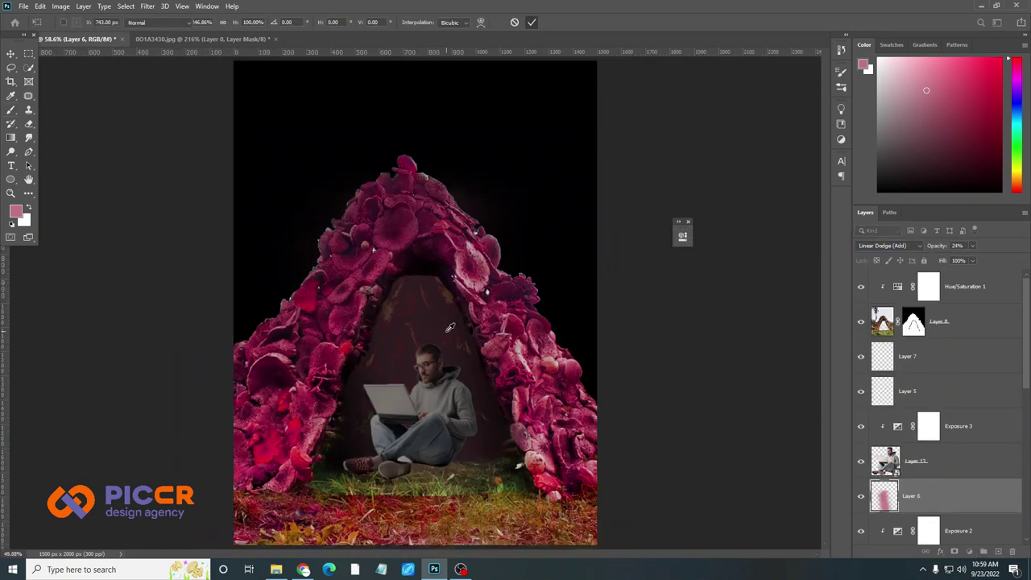
{"action": "left_click", "coordinate": [885, 245]}
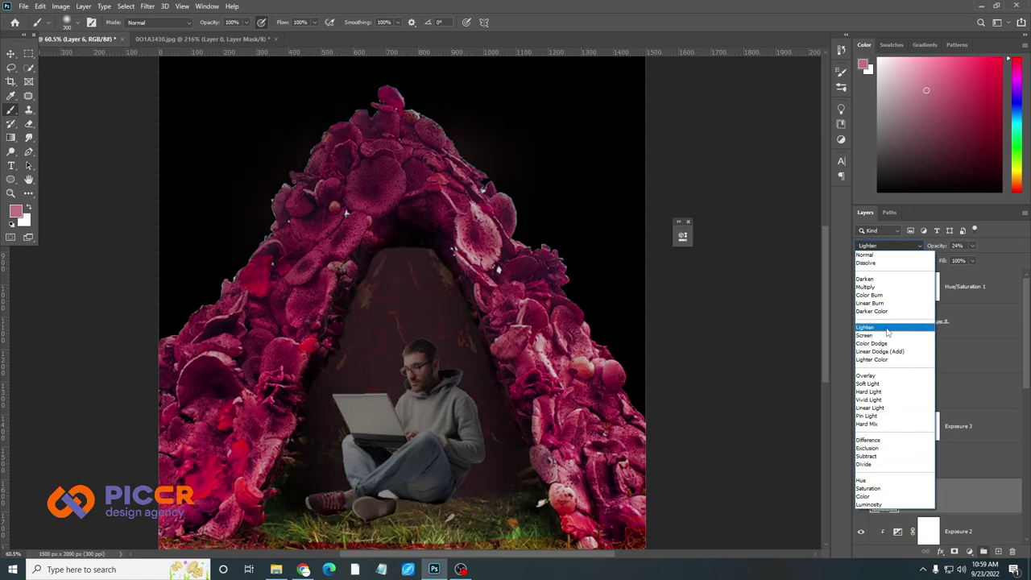
{"action": "left_click", "coordinate": [869, 303]}
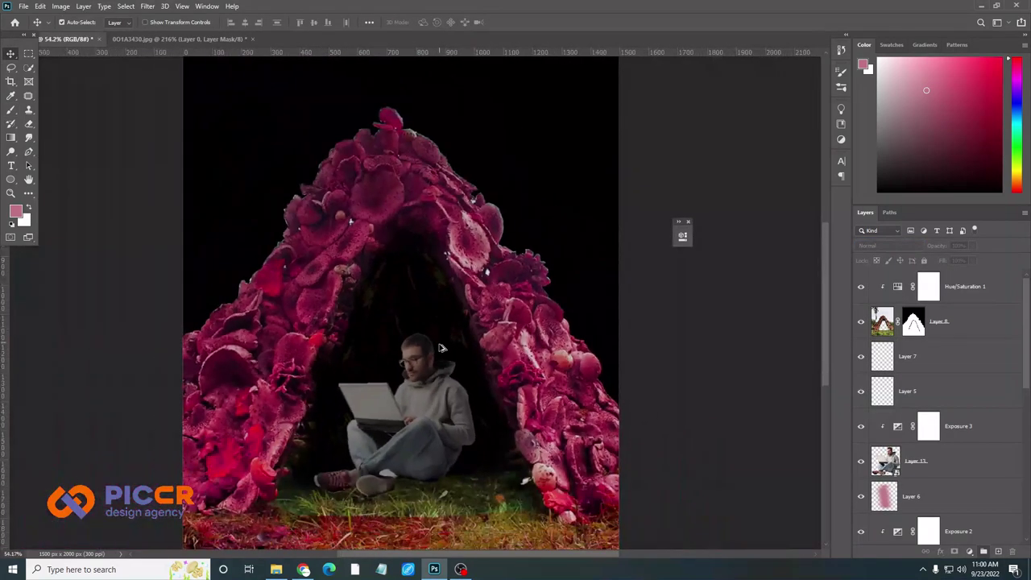
Paint near-black shading over the man's shin and blend it as Multiply at 78% opacity
{"action": "scroll", "coordinate": [424, 339], "scroll_direction": "up", "scroll_amount": 2}
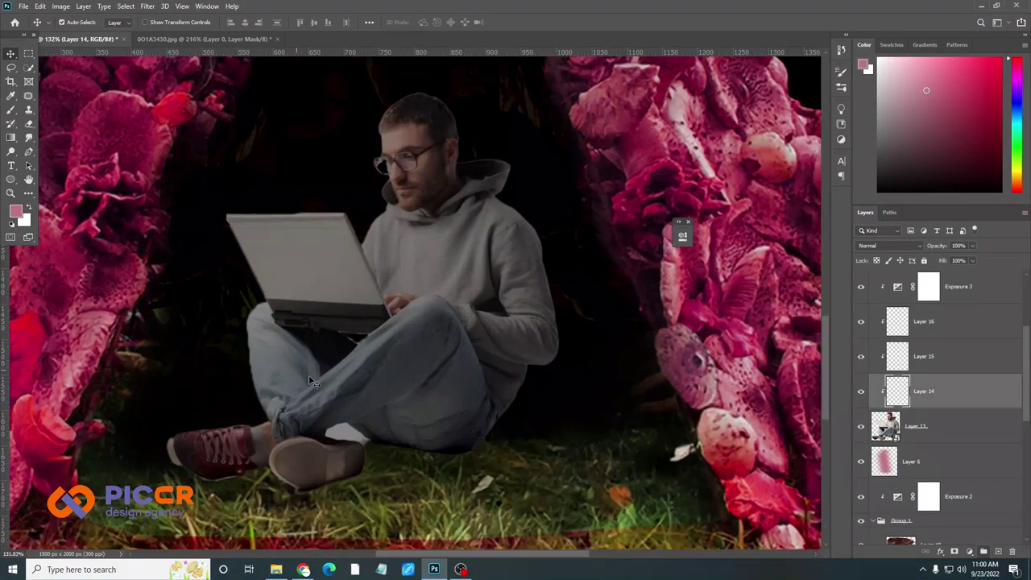
{"action": "scroll", "coordinate": [572, 411], "scroll_direction": "up", "scroll_amount": 2}
{"action": "scroll", "coordinate": [571, 411], "scroll_direction": "down", "scroll_amount": 1}
{"action": "left_click", "coordinate": [15, 211]}
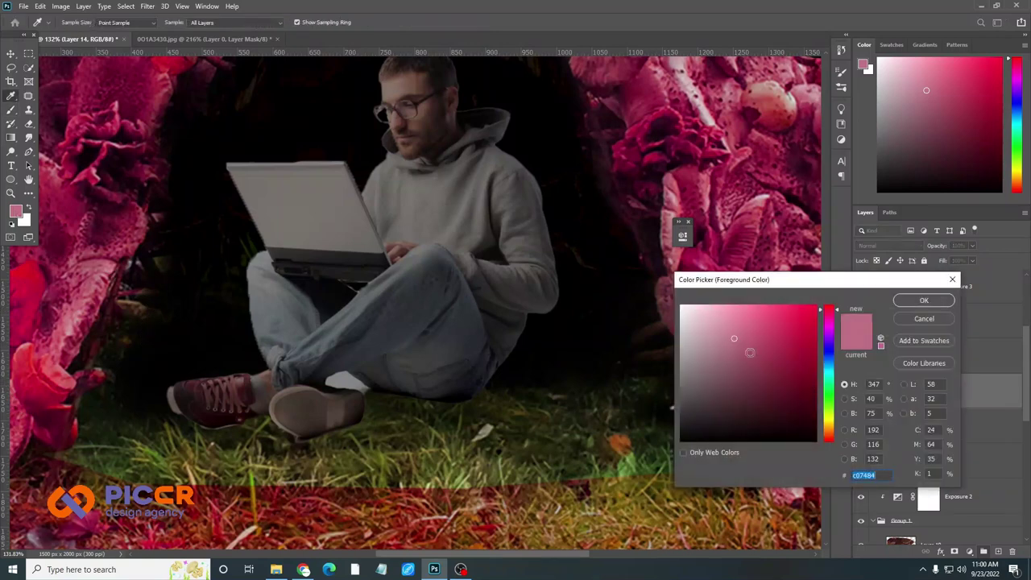
{"action": "left_click", "coordinate": [732, 435]}
{"action": "left_click", "coordinate": [921, 299]}
{"action": "left_click_drag", "start_coordinate": [472, 403], "coordinate": [476, 392]}
{"action": "key", "text": "["}
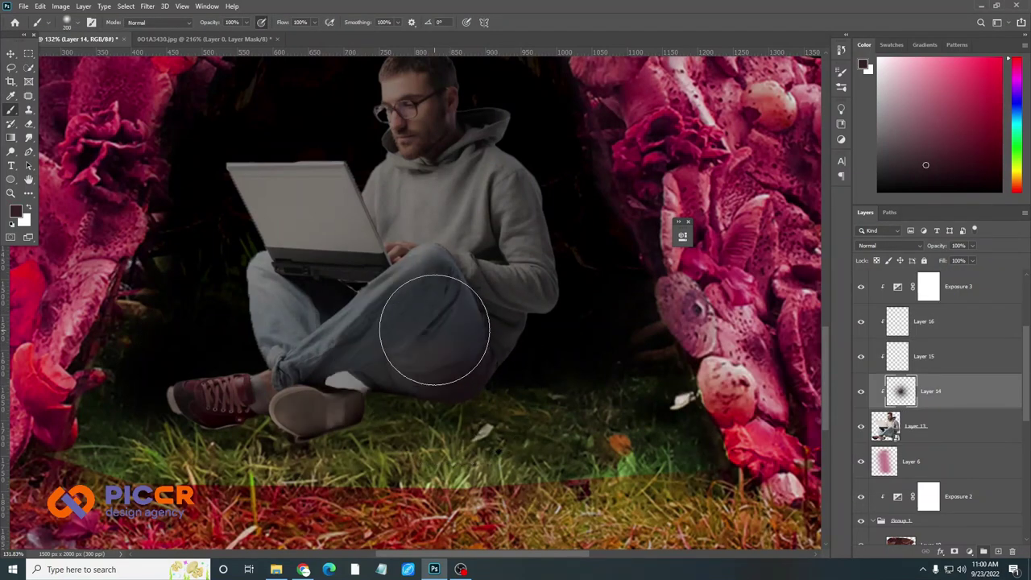
{"action": "left_click_drag", "start_coordinate": [430, 327], "coordinate": [347, 378]}
{"action": "left_click", "coordinate": [890, 245]}
{"action": "left_click", "coordinate": [884, 289]}
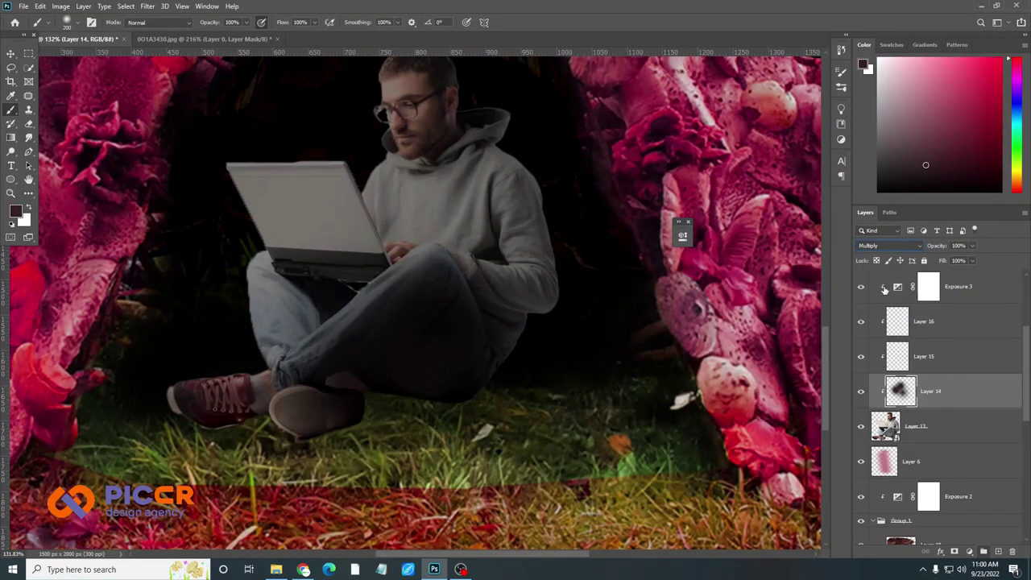
{"action": "left_click_drag", "start_coordinate": [946, 260], "coordinate": [960, 260]}
Add Layer 17 for the contact shadow and reposition it in the layer stack
{"action": "scroll", "coordinate": [494, 380], "scroll_direction": "up", "scroll_amount": 3}
{"action": "scroll", "coordinate": [610, 379], "scroll_direction": "down", "scroll_amount": 3}
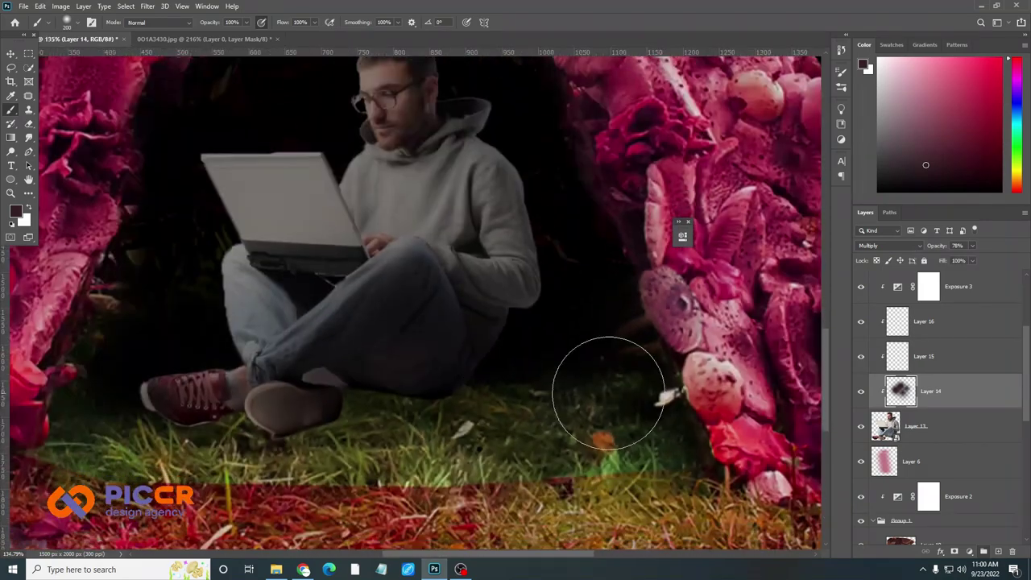
{"action": "scroll", "coordinate": [450, 387], "scroll_direction": "up", "scroll_amount": 1}
{"action": "scroll", "coordinate": [451, 387], "scroll_direction": "up", "scroll_amount": 2}
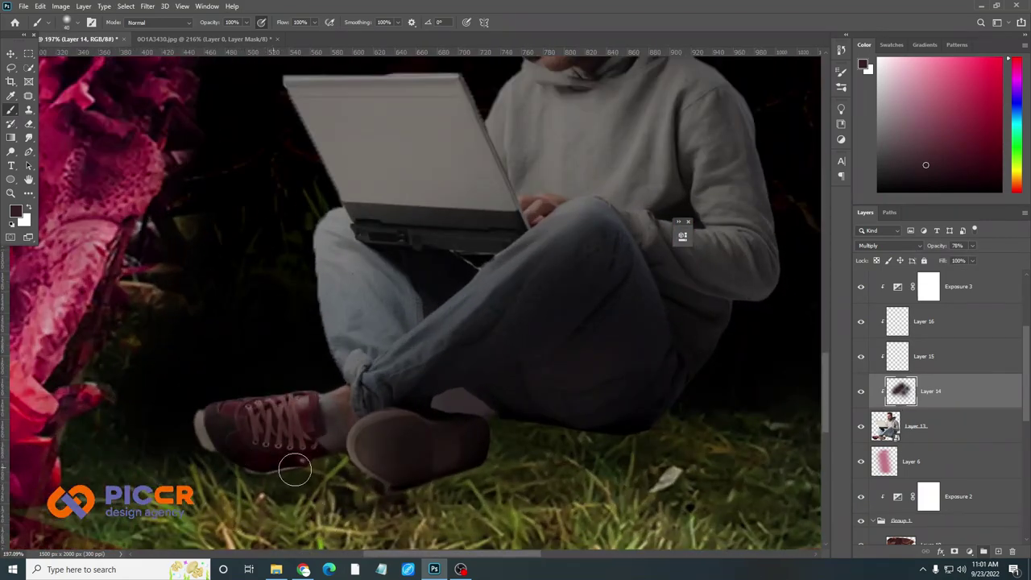
{"action": "scroll", "coordinate": [471, 436], "scroll_direction": "down", "scroll_amount": 1}
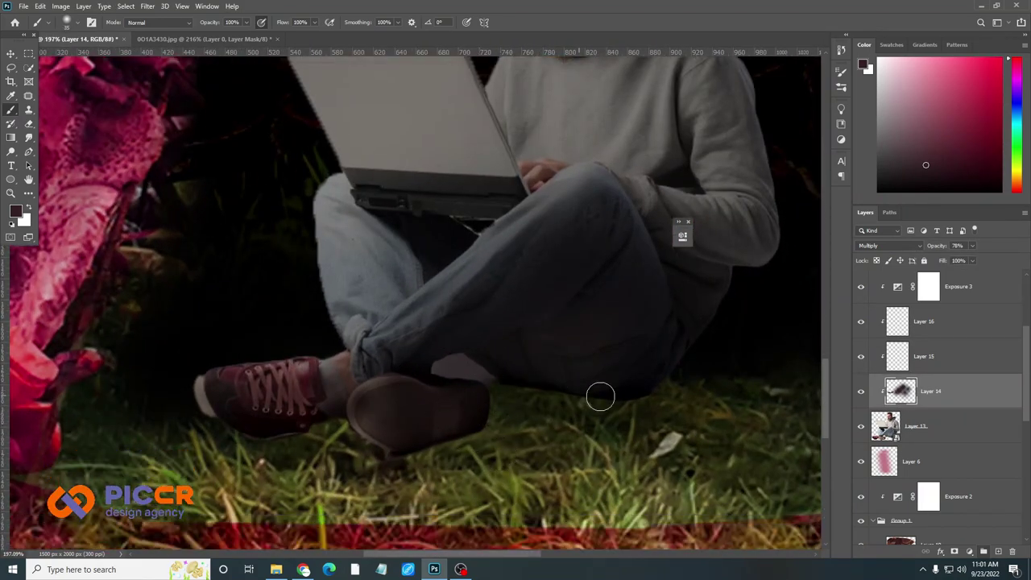
{"action": "scroll", "coordinate": [510, 390], "scroll_direction": "up", "scroll_amount": 1}
{"action": "scroll", "coordinate": [948, 456], "scroll_direction": "up", "scroll_amount": 2}
{"action": "left_click", "coordinate": [998, 551]}
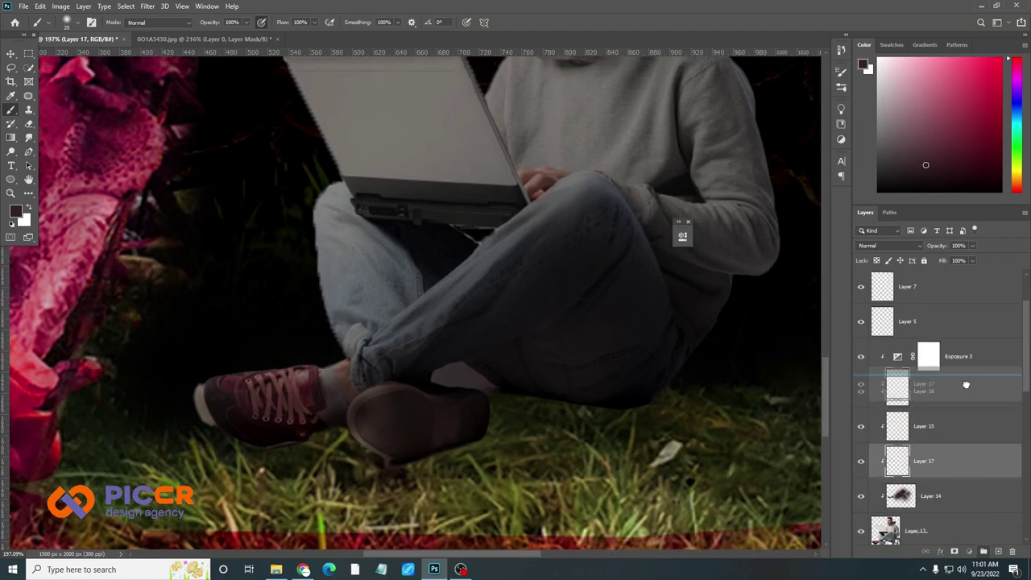
{"action": "scroll", "coordinate": [644, 418], "scroll_direction": "down", "scroll_amount": 3}
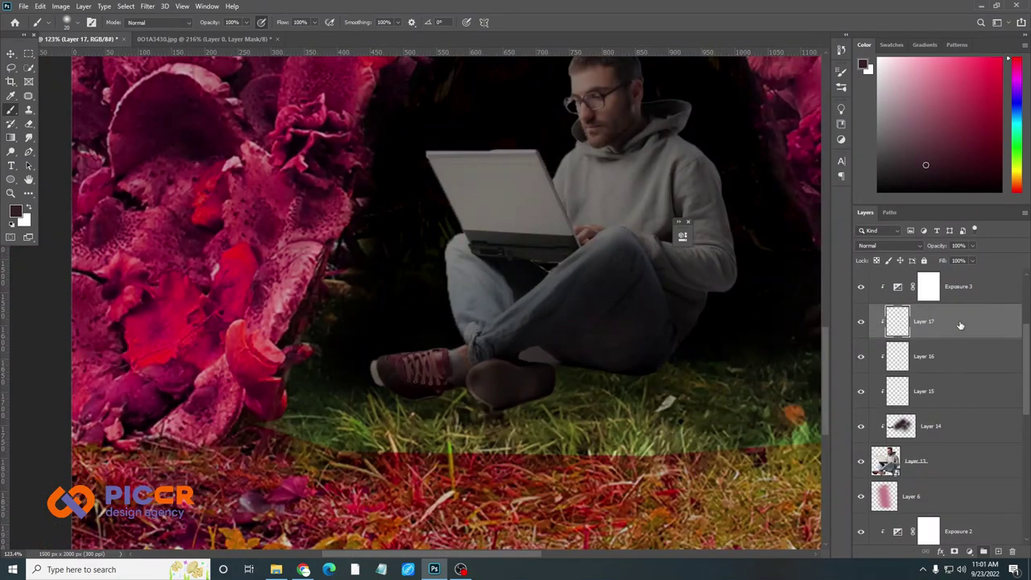
{"action": "left_click_drag", "start_coordinate": [960, 327], "coordinate": [948, 388]}
Set near-black as the brush colour and move Layer 17 below the man's layer
{"action": "scroll", "coordinate": [518, 341], "scroll_direction": "up", "scroll_amount": 3}
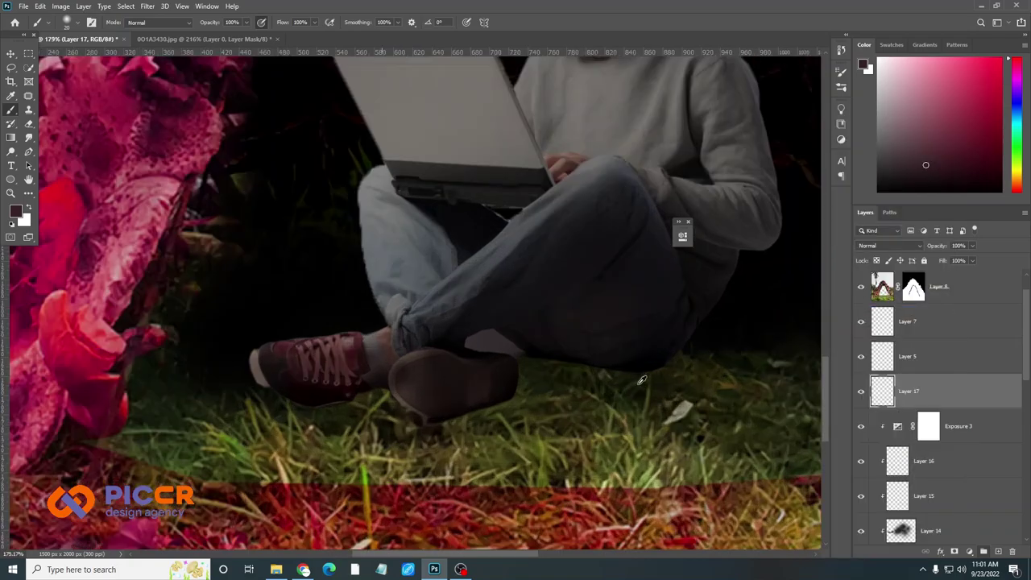
{"action": "scroll", "coordinate": [518, 341], "scroll_direction": "up", "scroll_amount": 3}
{"action": "key", "text": "i"}
{"action": "key", "text": "Return"}
{"action": "key", "text": "b"}
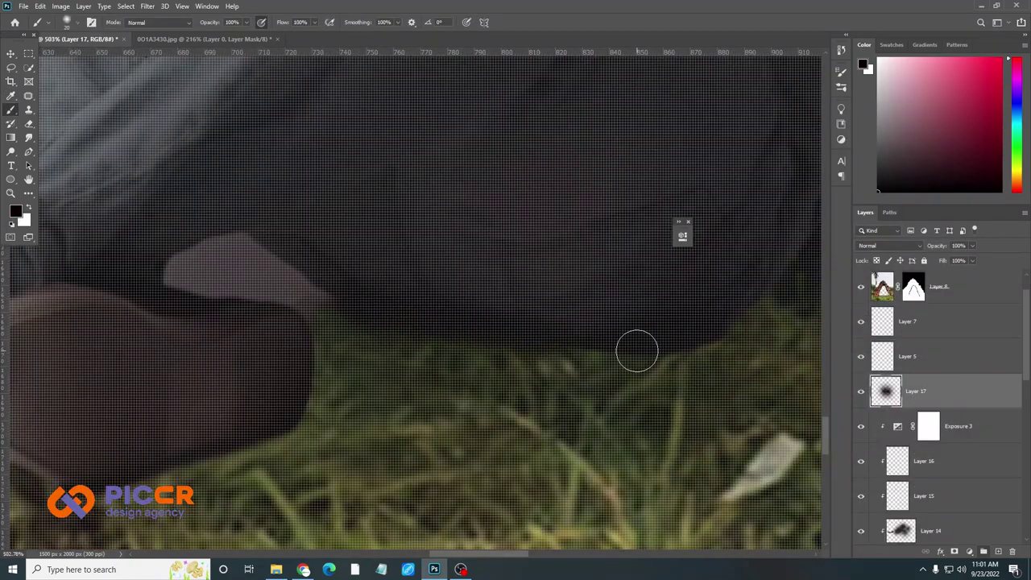
{"action": "key", "text": "ctrl+["}
{"action": "key", "text": "ctrl+["}
{"action": "key", "text": "ctrl+["}
{"action": "scroll", "coordinate": [521, 364], "scroll_direction": "down", "scroll_amount": 2}
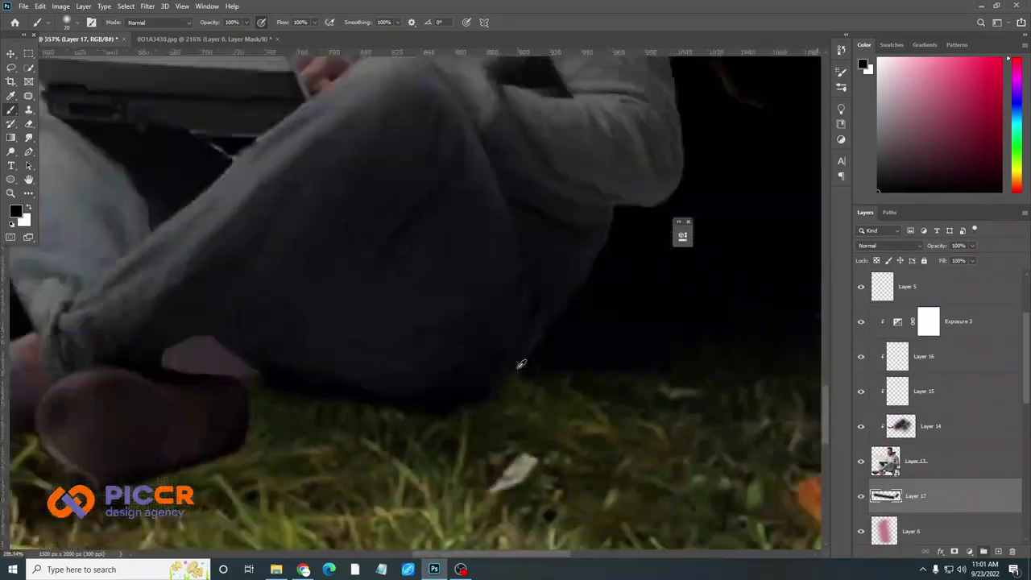
{"action": "scroll", "coordinate": [146, 404], "scroll_direction": "up", "scroll_amount": 2}
{"action": "scroll", "coordinate": [347, 314], "scroll_direction": "left", "scroll_amount": 3}
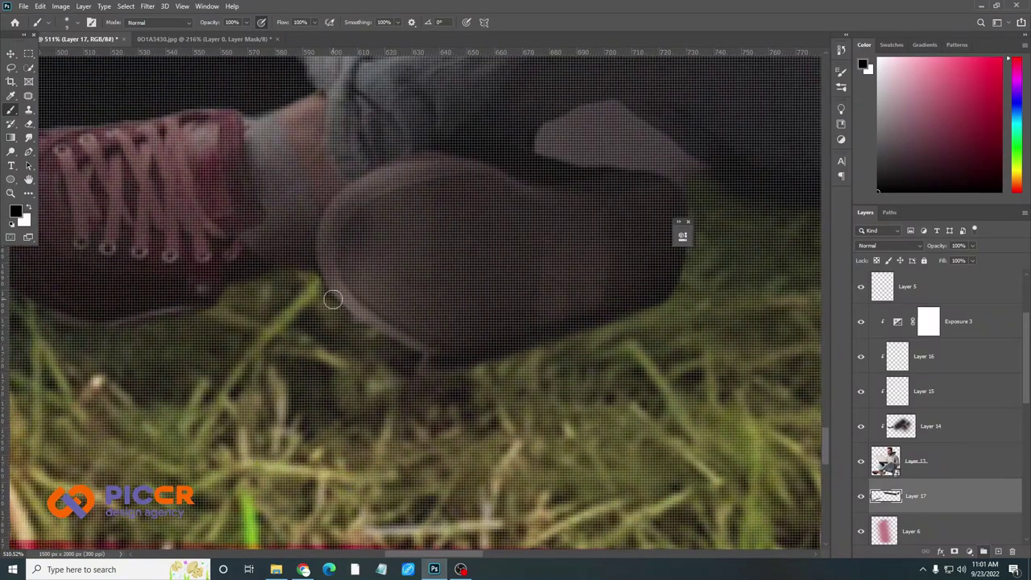
{"action": "scroll", "coordinate": [338, 306], "scroll_direction": "left", "scroll_amount": 3}
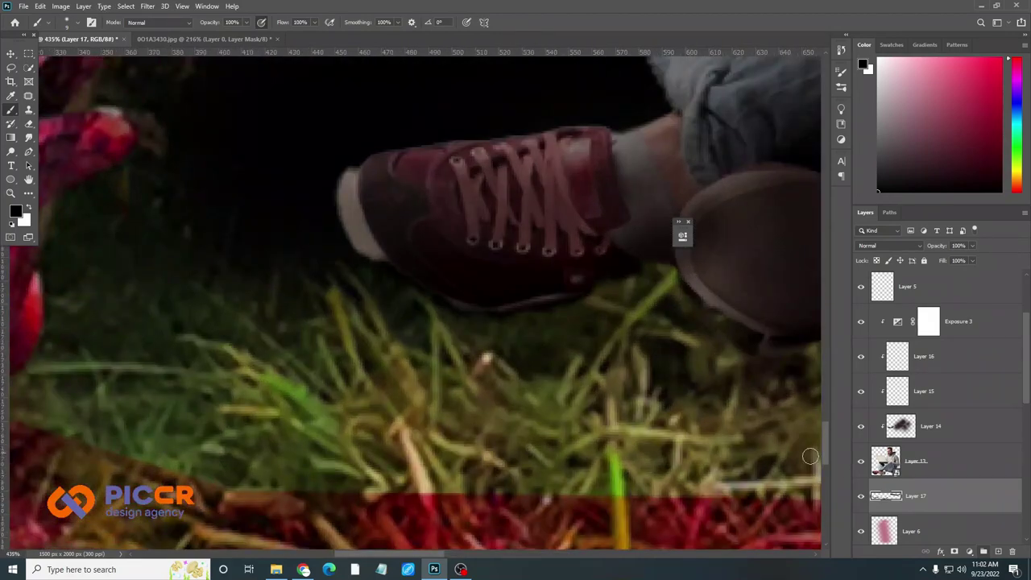
Touch up the man's cut-out mask with white inside the smart object, then save and close it
{"action": "double_click", "coordinate": [885, 460]}
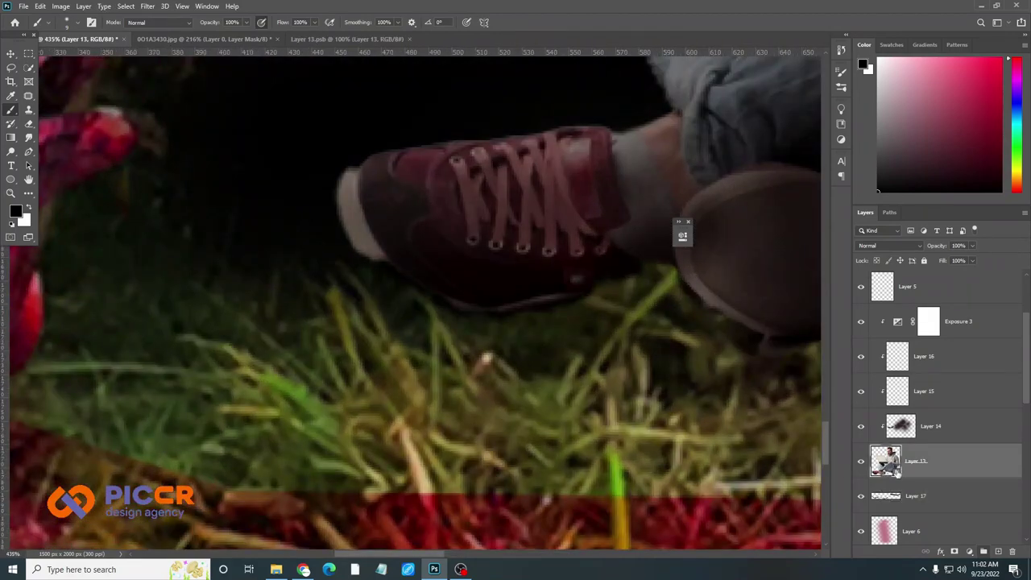
{"action": "left_click", "coordinate": [923, 286]}
{"action": "key", "text": "x"}
{"action": "scroll", "coordinate": [241, 395], "scroll_direction": "up", "scroll_amount": 1}
{"action": "scroll", "coordinate": [242, 394], "scroll_direction": "up", "scroll_amount": 2}
{"action": "scroll", "coordinate": [242, 395], "scroll_direction": "down", "scroll_amount": 1}
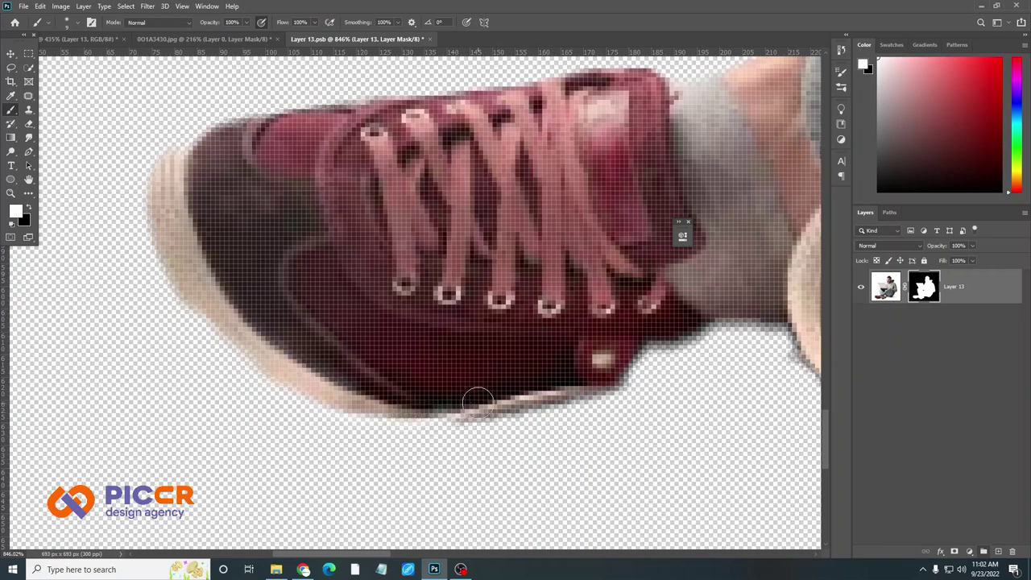
{"action": "scroll", "coordinate": [342, 367], "scroll_direction": "down", "scroll_amount": 1}
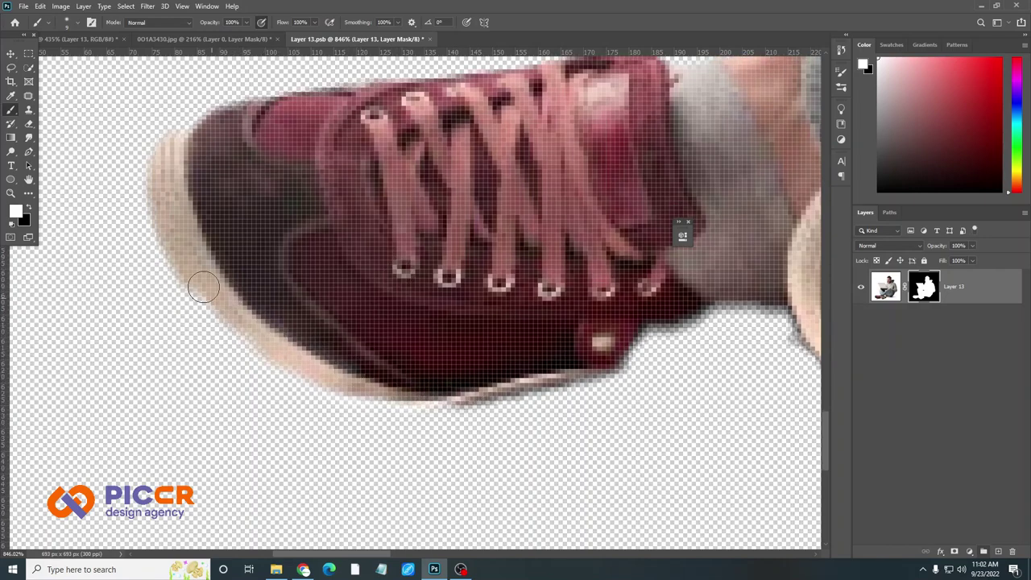
{"action": "key", "text": "ctrl+0"}
{"action": "key", "text": "ctrl+s"}
{"action": "key", "text": "ctrl+w"}
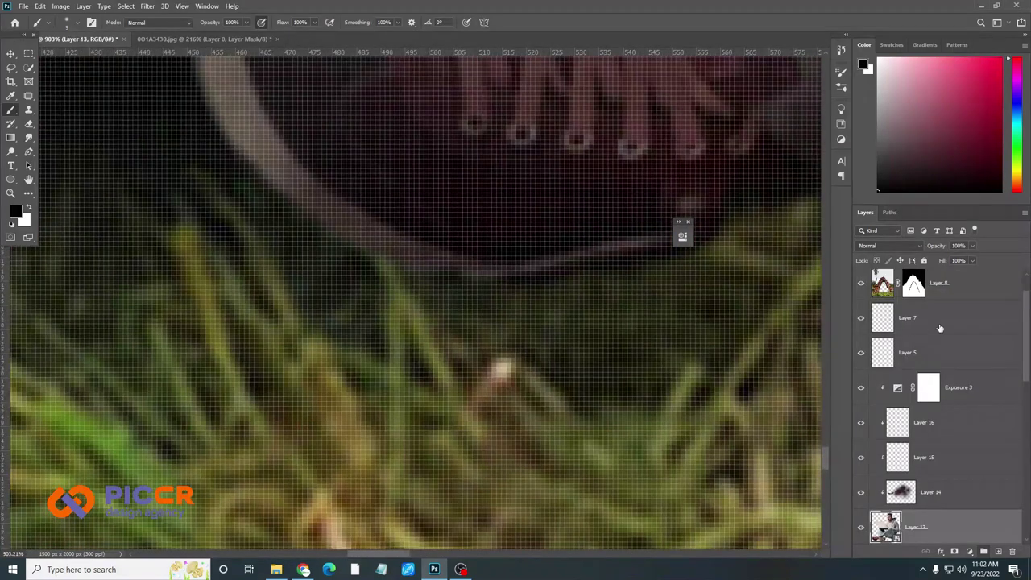
Paint a black shadow under the red shoe on a new Layer 18 at 37% opacity
{"action": "scroll", "coordinate": [939, 327], "scroll_direction": "down", "scroll_amount": 3}
{"action": "left_click", "coordinate": [919, 460]}
{"action": "scroll", "coordinate": [304, 279], "scroll_direction": "down", "scroll_amount": 2}
{"action": "scroll", "coordinate": [607, 278], "scroll_direction": "down", "scroll_amount": 2}
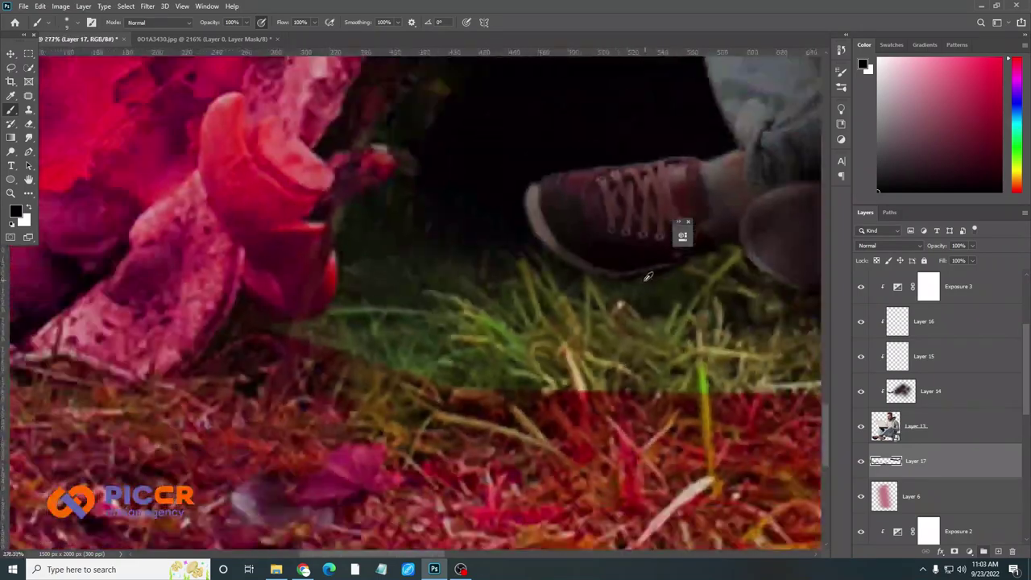
{"action": "scroll", "coordinate": [647, 276], "scroll_direction": "up", "scroll_amount": 3}
{"action": "scroll", "coordinate": [760, 257], "scroll_direction": "down", "scroll_amount": 1}
{"action": "left_click", "coordinate": [996, 551]}
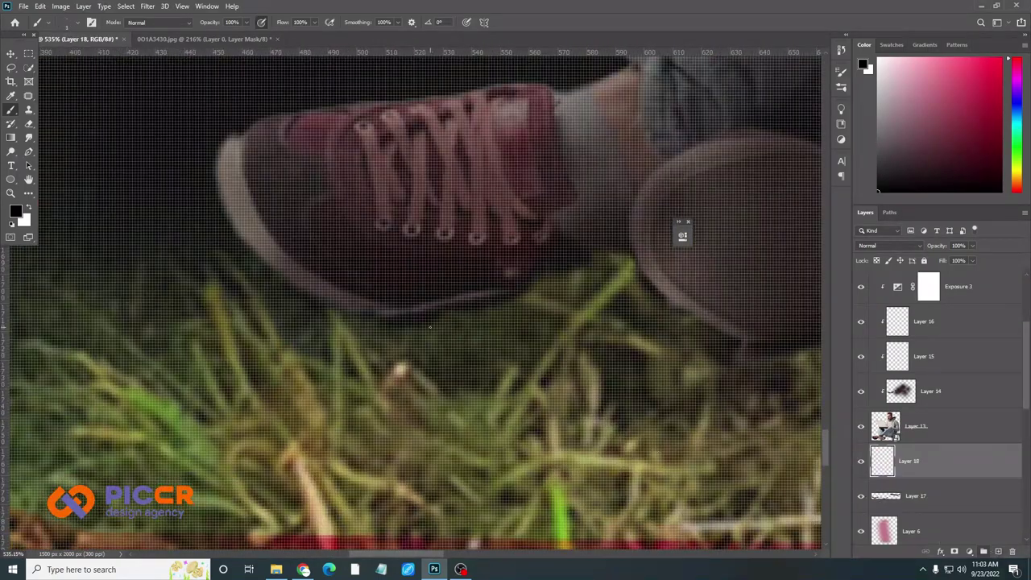
{"action": "left_click_drag", "start_coordinate": [351, 342], "coordinate": [556, 338]}
{"action": "left_click_drag", "start_coordinate": [972, 259], "coordinate": [927, 259]}
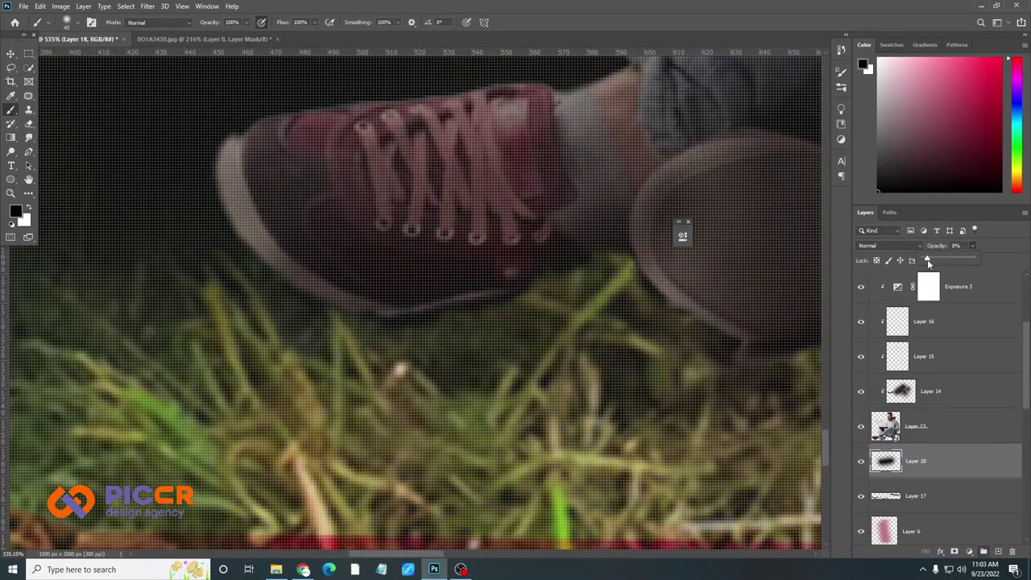
{"action": "scroll", "coordinate": [462, 347], "scroll_direction": "down", "scroll_amount": 3}
{"action": "scroll", "coordinate": [521, 365], "scroll_direction": "down", "scroll_amount": 2}
{"action": "scroll", "coordinate": [521, 365], "scroll_direction": "up", "scroll_amount": 2}
Delete the white patch under the jeans in the man's smart object by colour selection, then save and close
{"action": "double_click", "coordinate": [886, 425]}
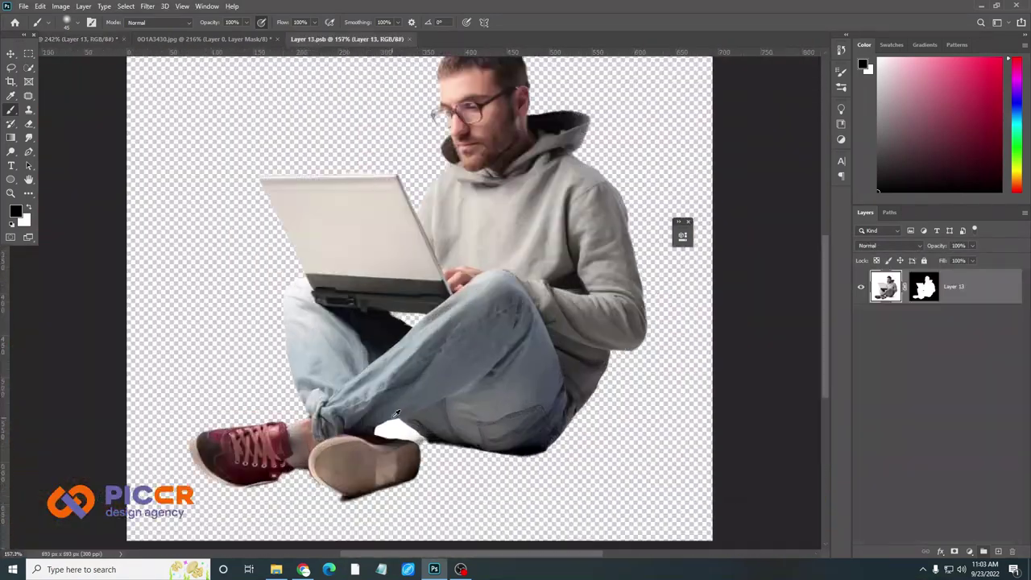
{"action": "scroll", "coordinate": [404, 440], "scroll_direction": "up", "scroll_amount": 5}
{"action": "right_click", "coordinate": [28, 67]}
{"action": "left_click", "coordinate": [80, 90]}
{"action": "left_click", "coordinate": [405, 440]}
{"action": "key", "text": "Delete"}
{"action": "scroll", "coordinate": [404, 440], "scroll_direction": "down", "scroll_amount": 3}
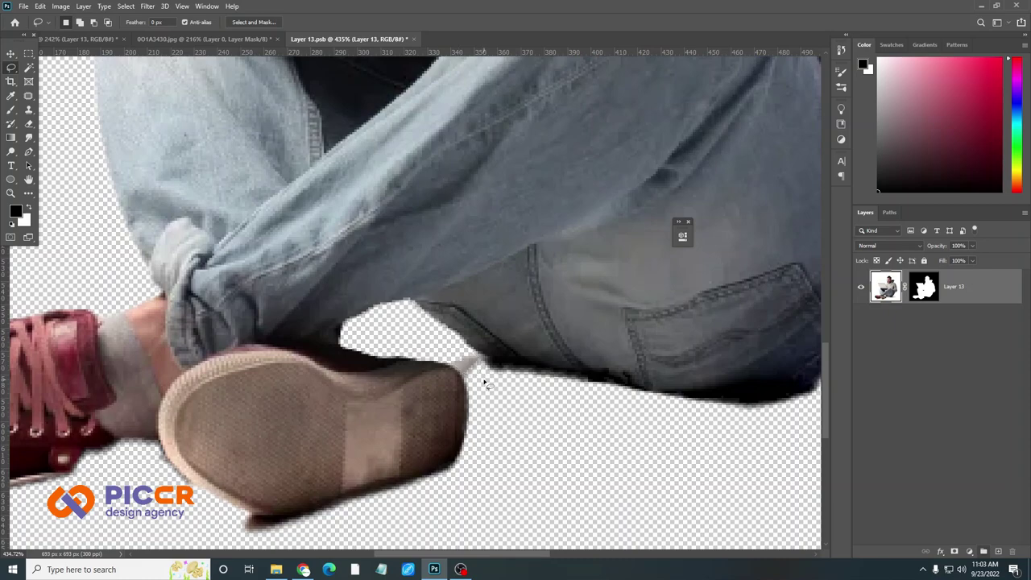
{"action": "scroll", "coordinate": [485, 384], "scroll_direction": "down", "scroll_amount": 3}
{"action": "key", "text": "ctrl+s"}
{"action": "key", "text": "ctrl+w"}
Lighten the Layer 14 leg shading to 49% opacity, set black as the colour, then hide that layer
{"action": "scroll", "coordinate": [327, 347], "scroll_direction": "up", "scroll_amount": 3}
{"action": "scroll", "coordinate": [327, 346], "scroll_direction": "up", "scroll_amount": 2}
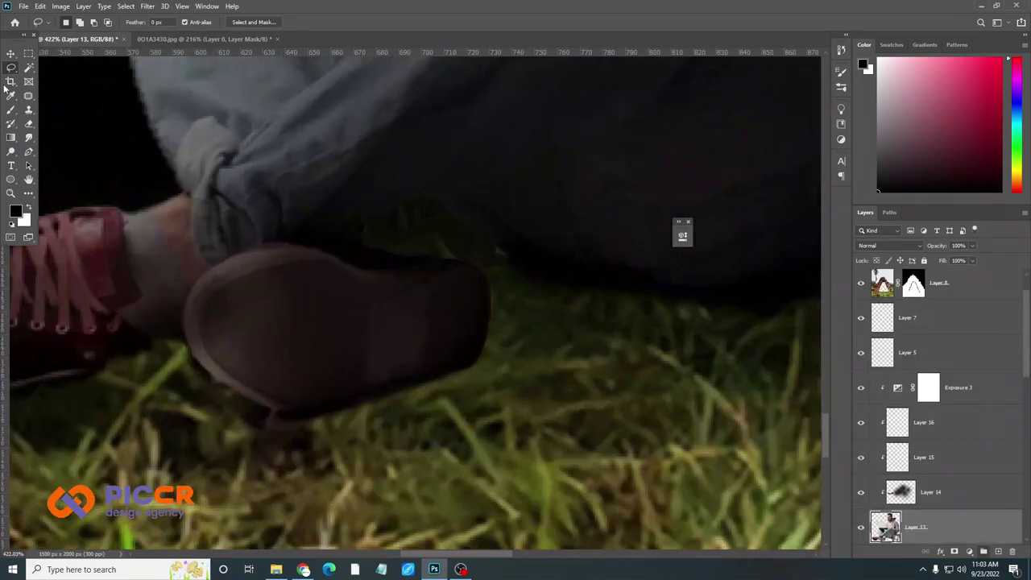
{"action": "key", "text": "v"}
{"action": "left_click", "coordinate": [930, 492]}
{"action": "mouse_move", "coordinate": [972, 246]}
{"action": "left_mouse_down"}
{"action": "mouse_move", "coordinate": [959, 259]}
{"action": "mouse_move", "coordinate": [968, 260]}
{"action": "left_mouse_up"}
{"action": "left_click", "coordinate": [30, 207]}
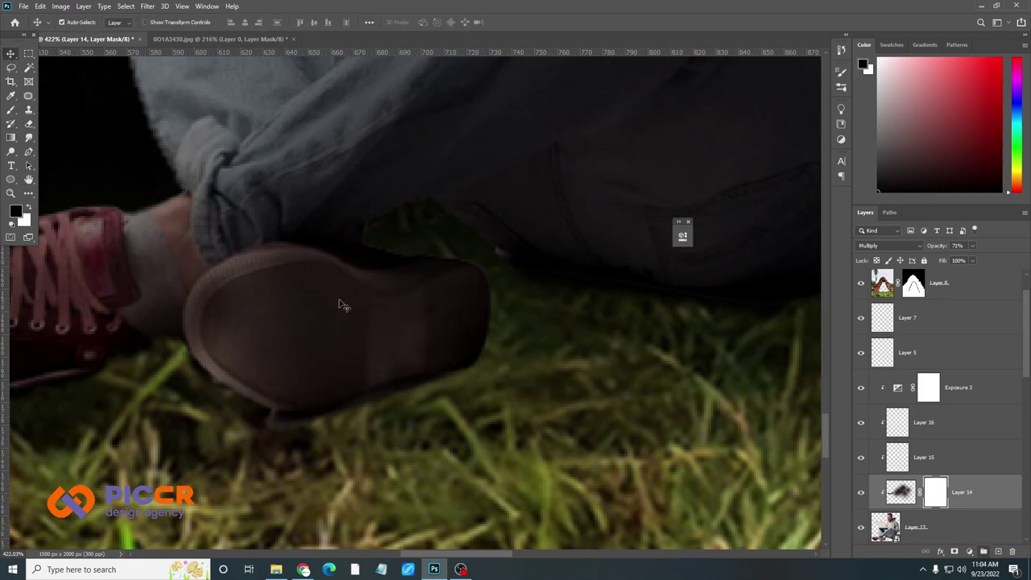
{"action": "scroll", "coordinate": [339, 303], "scroll_direction": "down", "scroll_amount": 3}
{"action": "scroll", "coordinate": [371, 281], "scroll_direction": "down", "scroll_amount": 3}
{"action": "scroll", "coordinate": [553, 408], "scroll_direction": "up", "scroll_amount": 3}
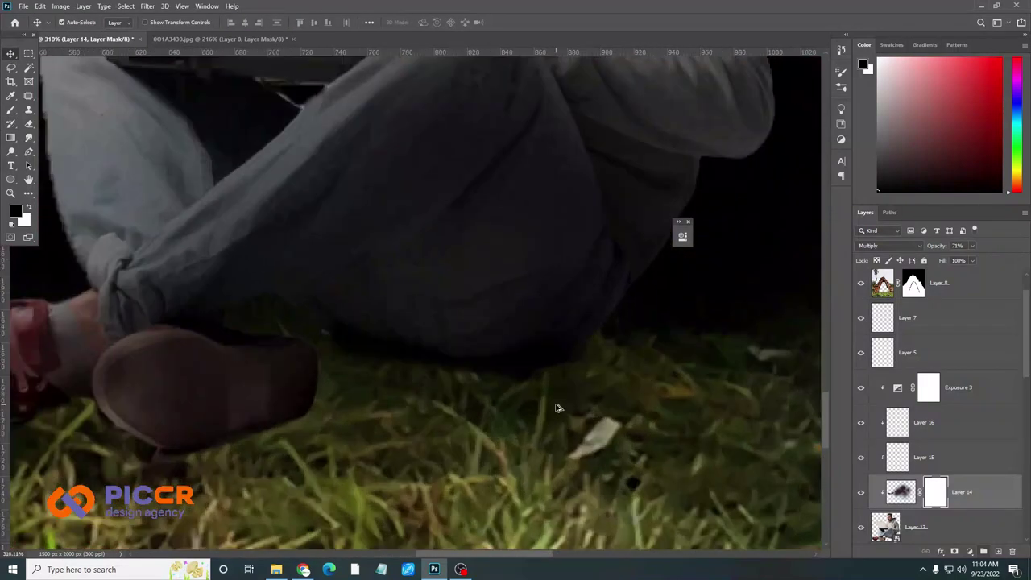
{"action": "scroll", "coordinate": [926, 402], "scroll_direction": "down", "scroll_amount": 2}
{"action": "left_click", "coordinate": [860, 422]}
Brush away the grey shadow under the jeans in the man's smart object at 100% flow and close it
{"action": "double_click", "coordinate": [885, 456]}
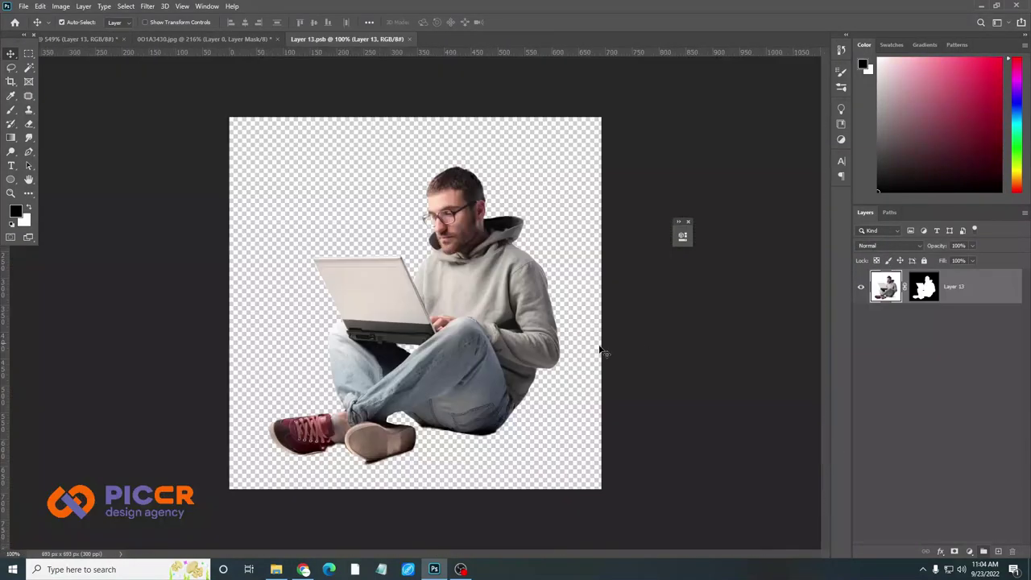
{"action": "scroll", "coordinate": [483, 370], "scroll_direction": "up", "scroll_amount": 5}
{"action": "scroll", "coordinate": [352, 396], "scroll_direction": "up", "scroll_amount": 3}
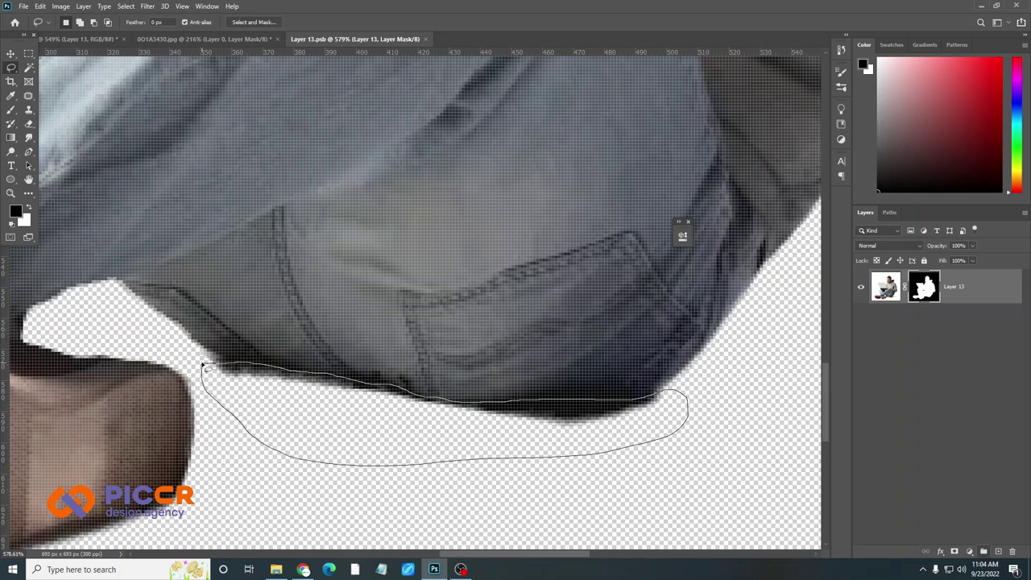
{"action": "key", "text": "b"}
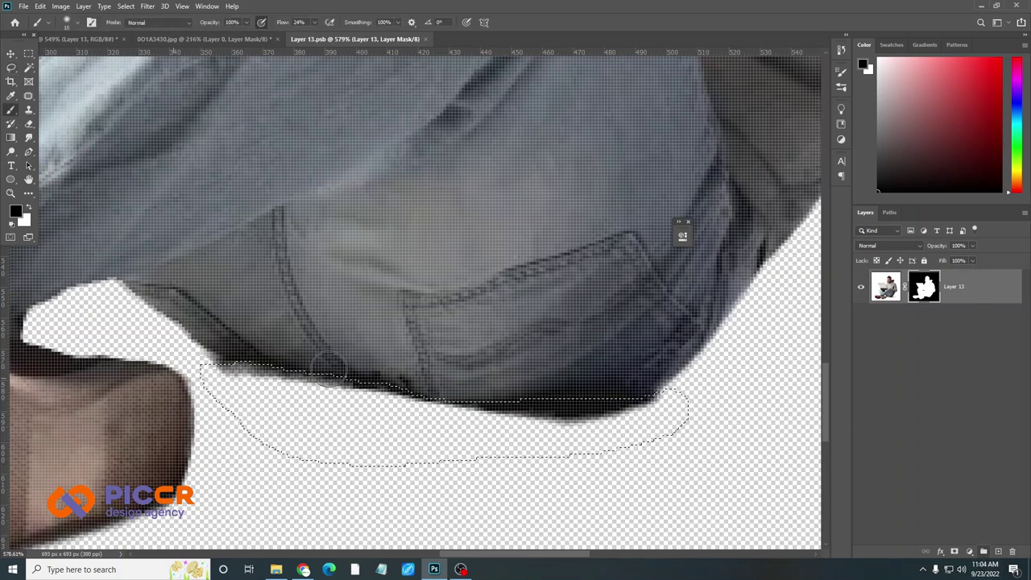
{"action": "key", "text": "shift+0"}
{"action": "left_click_drag", "start_coordinate": [486, 416], "coordinate": [202, 368]}
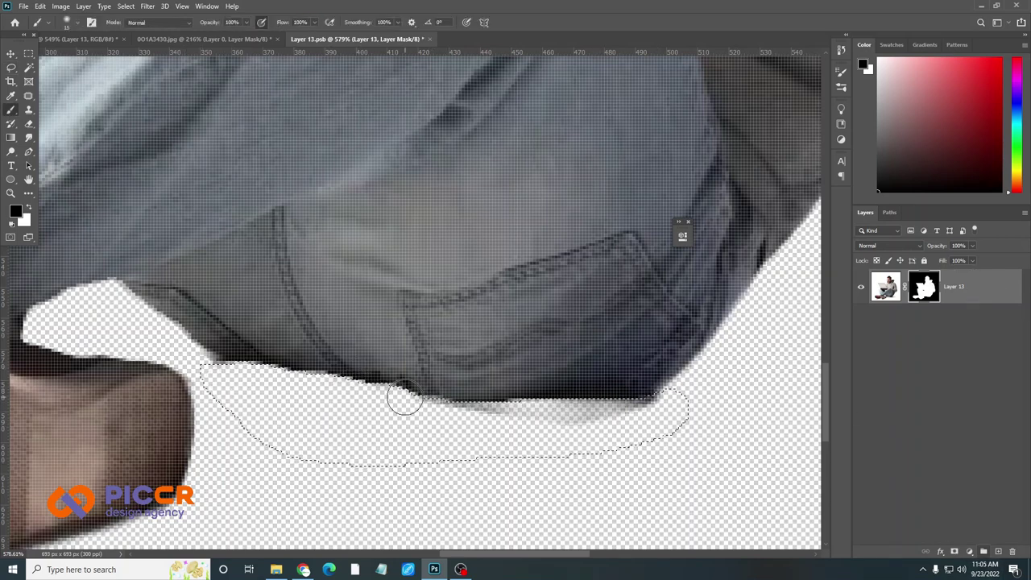
{"action": "left_click_drag", "start_coordinate": [405, 397], "coordinate": [527, 416]}
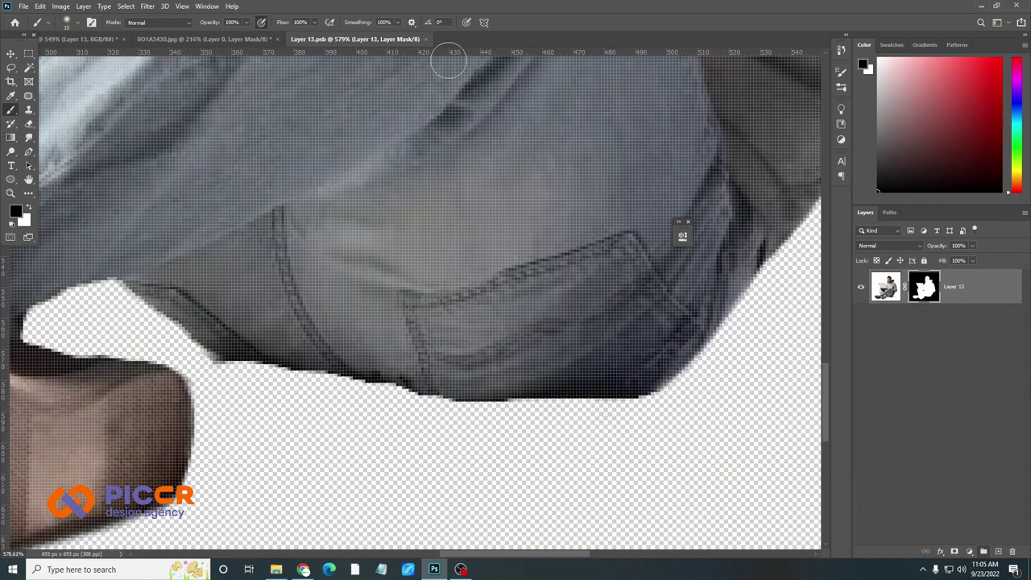
{"action": "key", "text": "ctrl+w"}
{"action": "key", "text": "v"}
{"action": "left_click", "coordinate": [882, 457]}
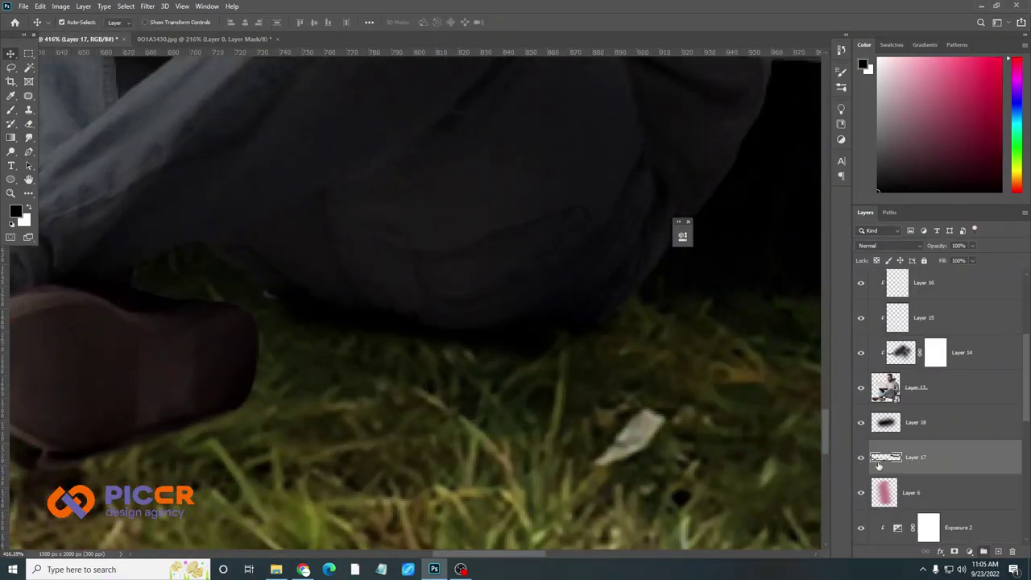
Fade Layer 17 to 89% opacity
{"action": "scroll", "coordinate": [878, 466], "scroll_direction": "down", "scroll_amount": 3}
{"action": "left_click_drag", "start_coordinate": [971, 255], "coordinate": [967, 254]}
{"action": "key", "text": "ctrl+minus"}
{"action": "key", "text": "ctrl+minus"}
{"action": "key", "text": "ctrl+minus"}
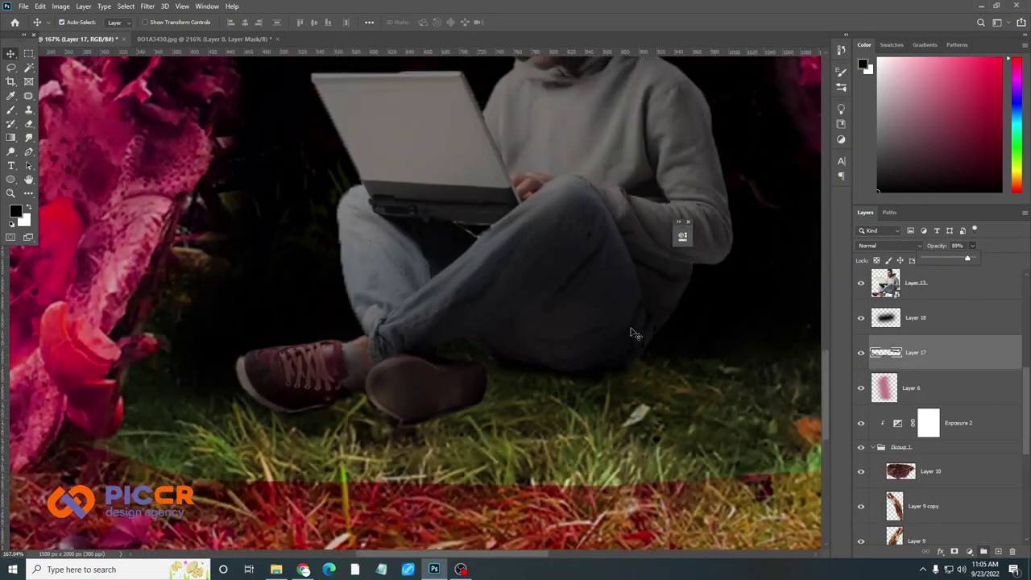
{"action": "scroll", "coordinate": [632, 333], "scroll_direction": "up", "scroll_amount": 1}
Paint a soft black shadow under the man's legs on a new layer at 57% opacity
{"action": "left_click", "coordinate": [997, 552], "text": "ctrl"}
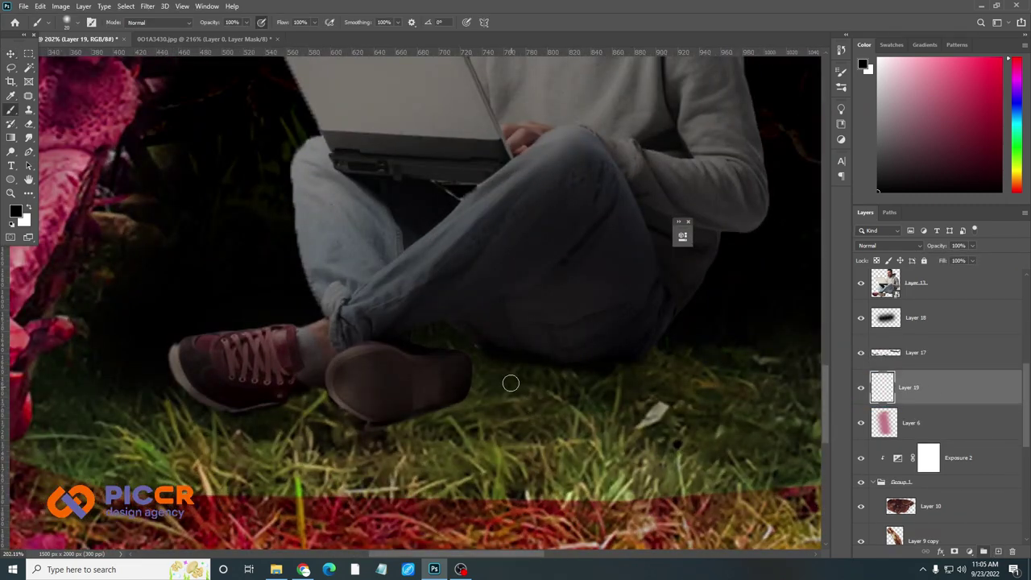
{"action": "key", "text": "bracketright"}
{"action": "key", "text": "bracketright"}
{"action": "key", "text": "bracketright"}
{"action": "left_click_drag", "start_coordinate": [462, 356], "coordinate": [504, 371]}
{"action": "scroll", "coordinate": [451, 449], "scroll_direction": "down", "scroll_amount": 4}
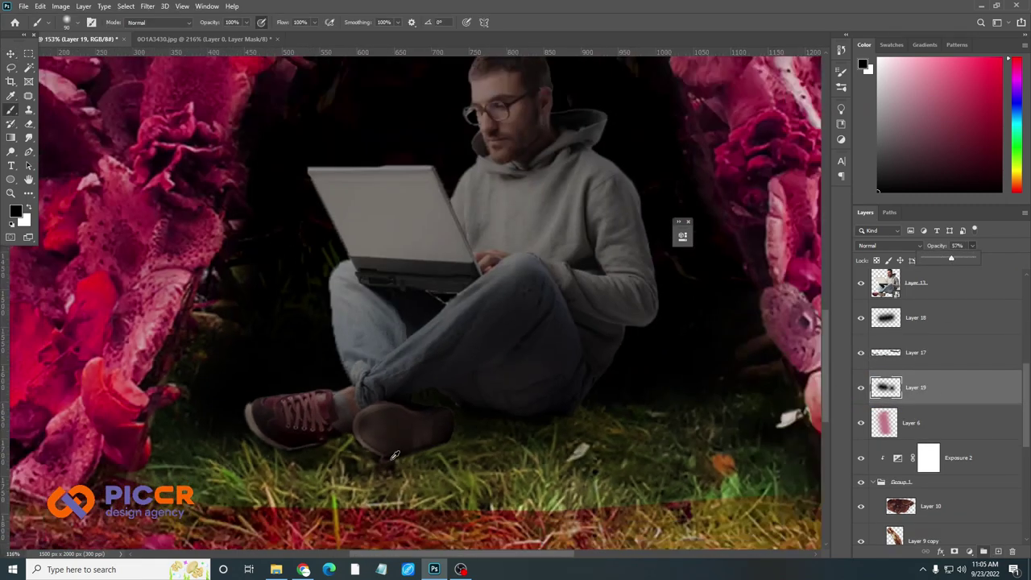
{"action": "scroll", "coordinate": [451, 448], "scroll_direction": "down", "scroll_amount": 3}
{"action": "key", "text": "v"}
{"action": "scroll", "coordinate": [451, 448], "scroll_direction": "down", "scroll_amount": 2}
{"action": "scroll", "coordinate": [451, 449], "scroll_direction": "down", "scroll_amount": 1}
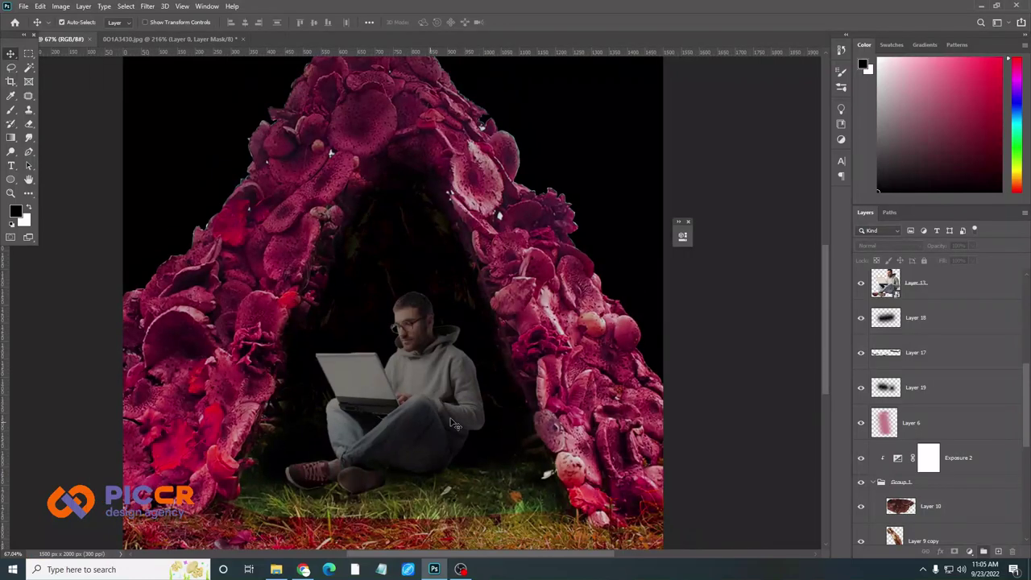
Raise the gamma correction of the Exposure 2 adjustment
{"action": "left_click", "coordinate": [934, 423]}
{"action": "scroll", "coordinate": [939, 444], "scroll_direction": "down", "scroll_amount": 2}
{"action": "double_click", "coordinate": [897, 318]}
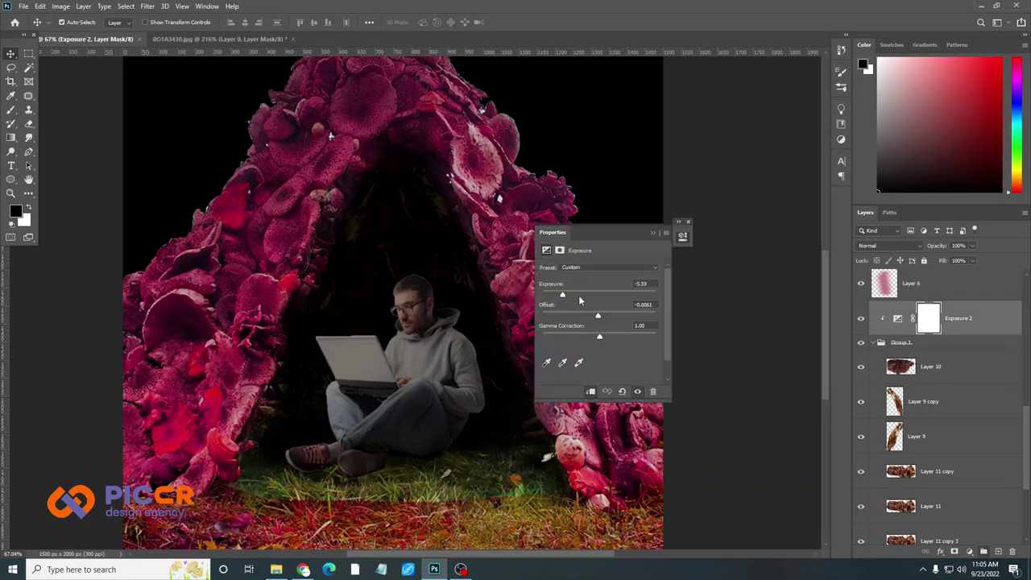
{"action": "mouse_move", "coordinate": [579, 295]}
{"action": "left_mouse_down"}
{"action": "mouse_move", "coordinate": [547, 296]}
{"action": "mouse_move", "coordinate": [564, 297]}
{"action": "left_mouse_up"}
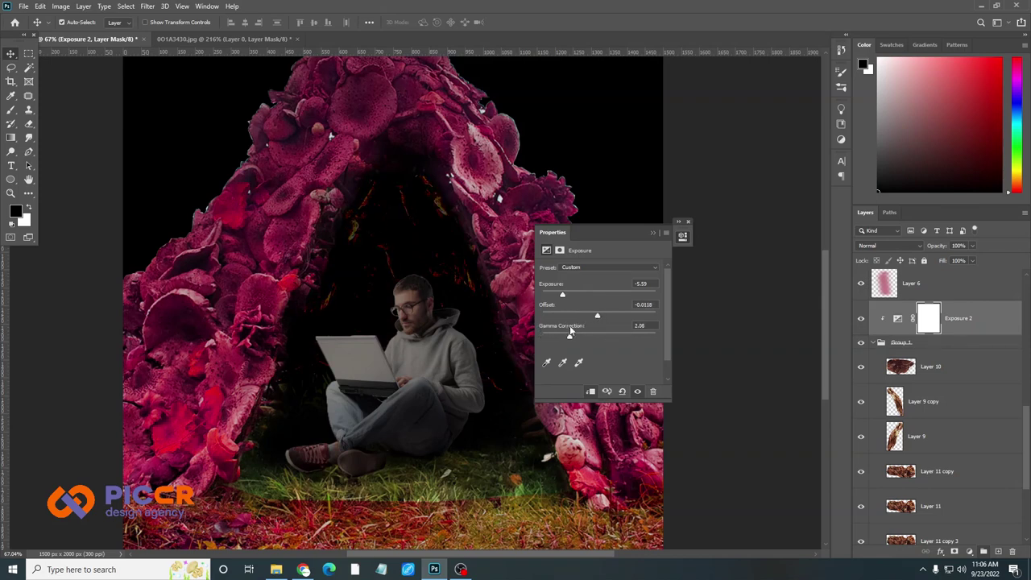
Add a Hue/Saturation 2 adjustment above Exposure 2 with hue -42, saturation +31, lightness -18
{"action": "left_click", "coordinate": [969, 551]}
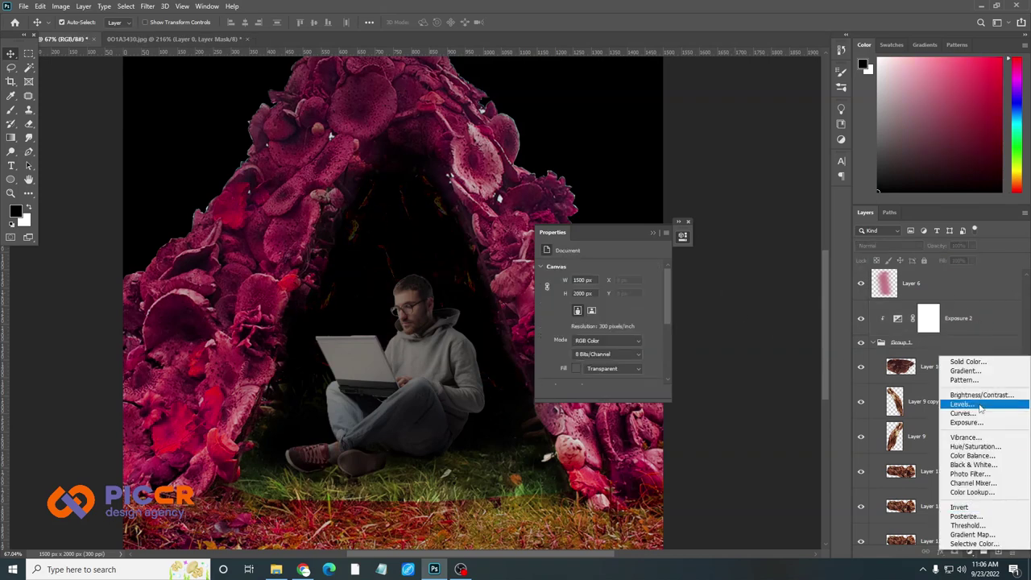
{"action": "left_click", "coordinate": [910, 427]}
{"action": "mouse_move", "coordinate": [963, 294]}
{"action": "left_mouse_down"}
{"action": "mouse_move", "coordinate": [981, 301]}
{"action": "mouse_move", "coordinate": [956, 299]}
{"action": "left_mouse_up"}
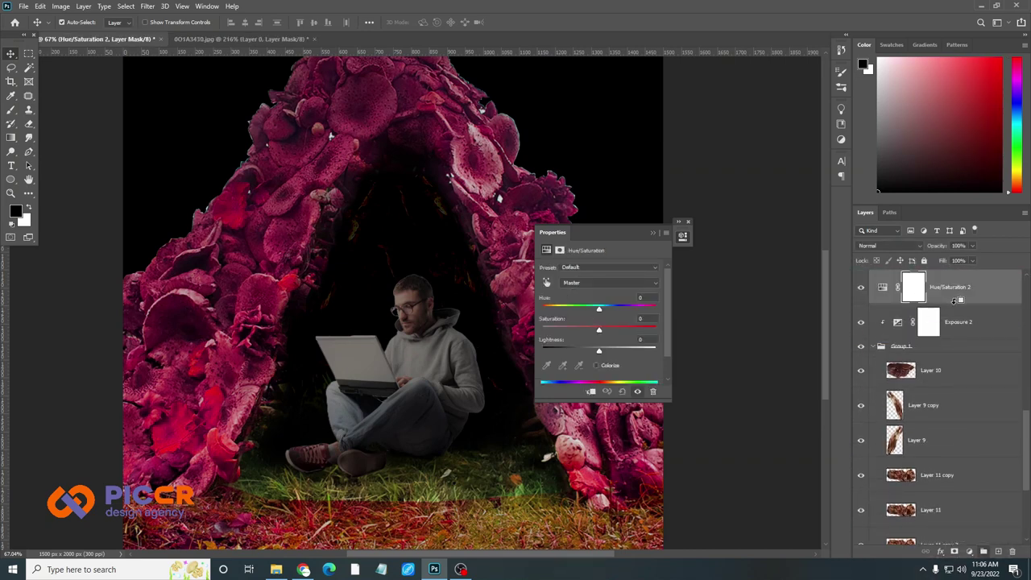
{"action": "mouse_move", "coordinate": [599, 350]}
{"action": "left_mouse_down"}
{"action": "mouse_move", "coordinate": [606, 346]}
{"action": "mouse_move", "coordinate": [589, 351]}
{"action": "left_mouse_up"}
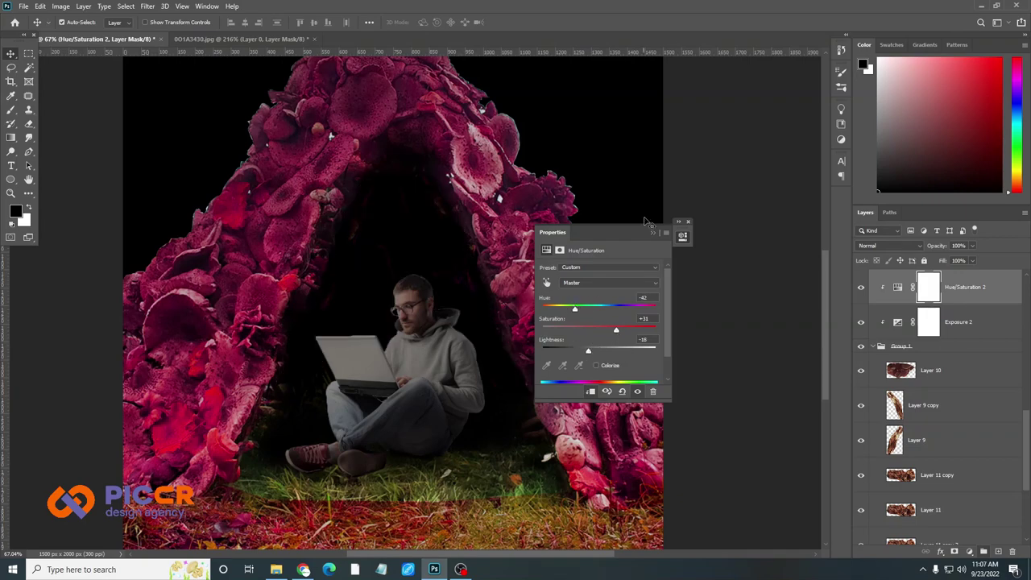
{"action": "scroll", "coordinate": [487, 469], "scroll_direction": "down", "scroll_amount": 1}
{"action": "scroll", "coordinate": [487, 469], "scroll_direction": "up", "scroll_amount": 1}
{"action": "scroll", "coordinate": [487, 469], "scroll_direction": "down", "scroll_amount": 3}
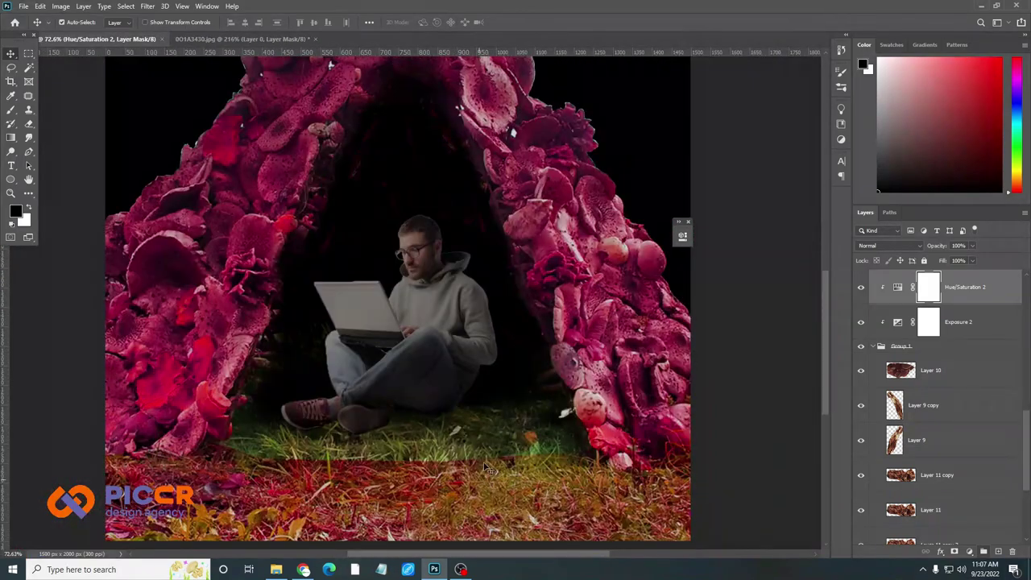
{"action": "scroll", "coordinate": [902, 403], "scroll_direction": "down", "scroll_amount": 3}
Select the Exposure 1 layer, then the Hue/Saturation 1 copy layer
{"action": "left_click", "coordinate": [876, 460]}
{"action": "scroll", "coordinate": [771, 460], "scroll_direction": "up", "scroll_amount": 1}
{"action": "scroll", "coordinate": [908, 416], "scroll_direction": "up", "scroll_amount": 3}
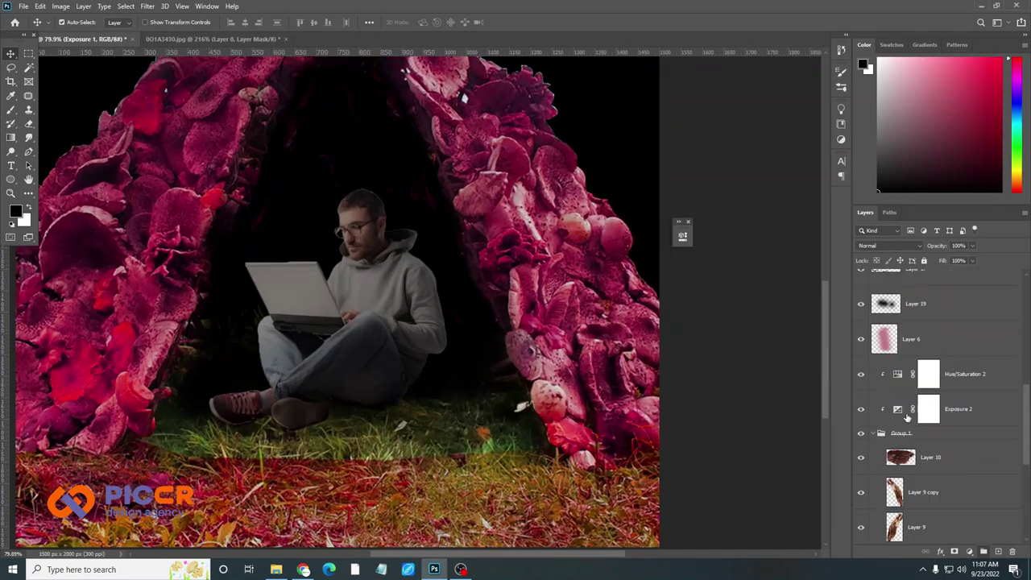
{"action": "scroll", "coordinate": [908, 416], "scroll_direction": "down", "scroll_amount": 2}
{"action": "scroll", "coordinate": [907, 416], "scroll_direction": "down", "scroll_amount": 2}
{"action": "scroll", "coordinate": [926, 427], "scroll_direction": "down", "scroll_amount": 1}
{"action": "left_click", "coordinate": [957, 456]}
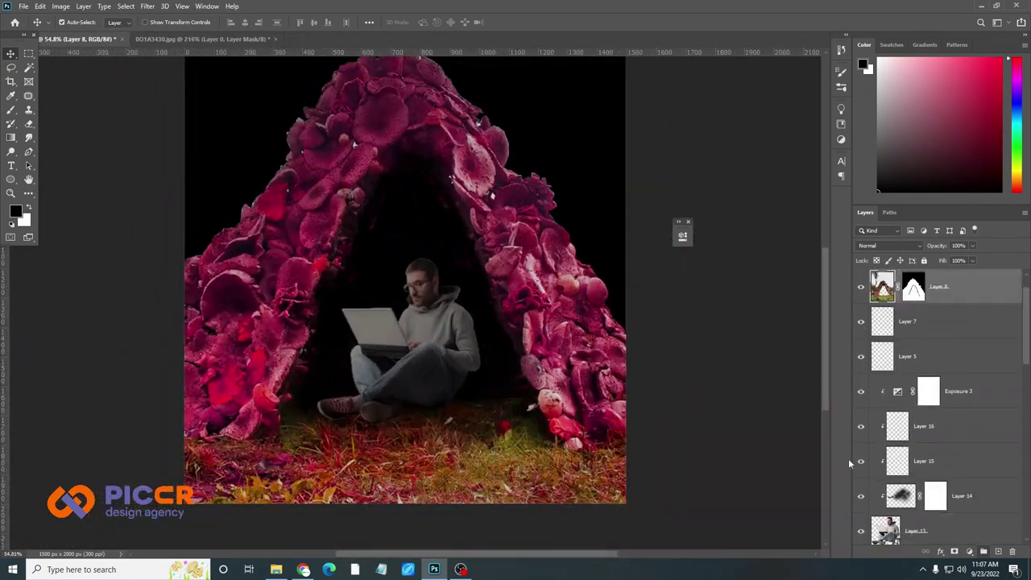
Paint a soft red glow across the grass and blend the layer as Color
{"action": "scroll", "coordinate": [145, 314], "scroll_direction": "down", "scroll_amount": 3}
{"action": "scroll", "coordinate": [145, 314], "scroll_direction": "up", "scroll_amount": 3}
{"action": "scroll", "coordinate": [292, 345], "scroll_direction": "up", "scroll_amount": 3}
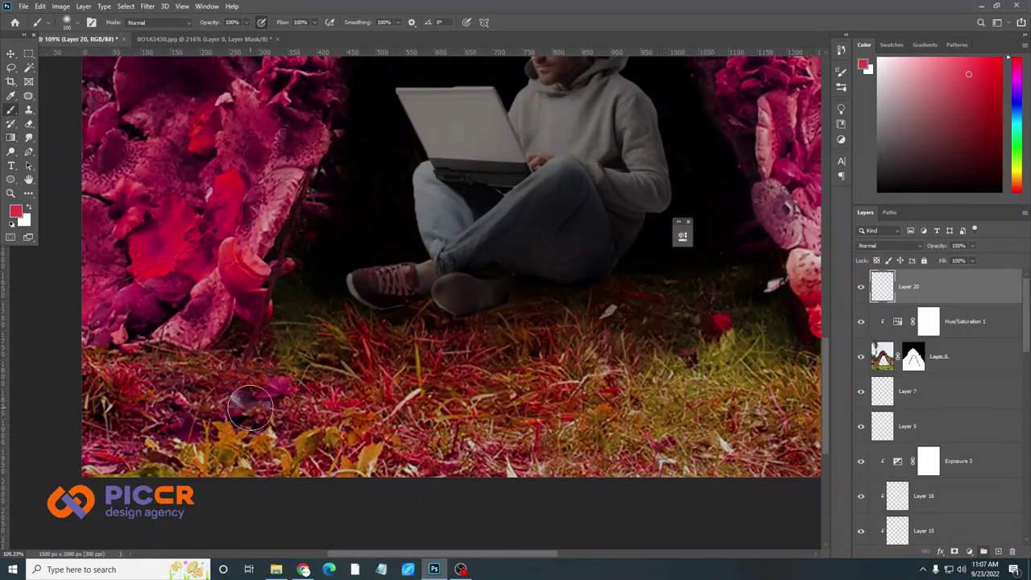
{"action": "left_click_drag", "start_coordinate": [250, 407], "coordinate": [484, 427]}
{"action": "scroll", "coordinate": [564, 434], "scroll_direction": "down", "scroll_amount": 5}
{"action": "left_click", "coordinate": [886, 245]}
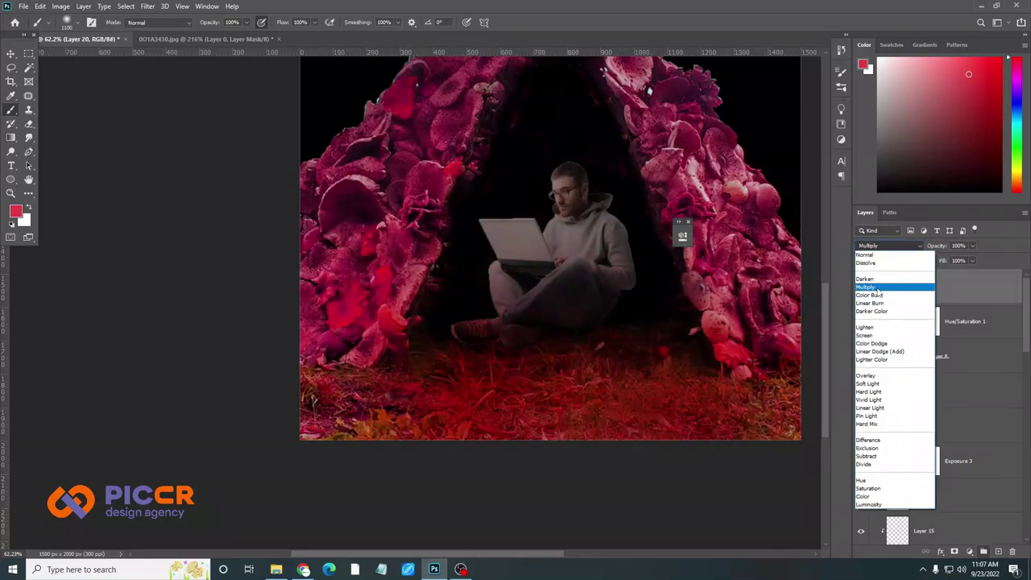
{"action": "left_click", "coordinate": [863, 496]}
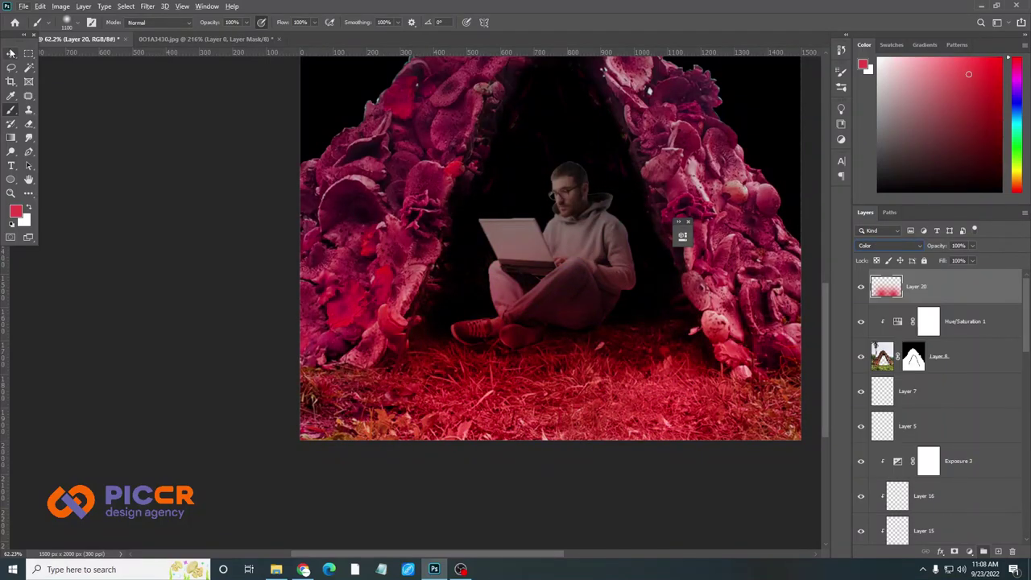
{"action": "key", "text": "v"}
{"action": "scroll", "coordinate": [550, 249], "scroll_direction": "down", "scroll_amount": 3}
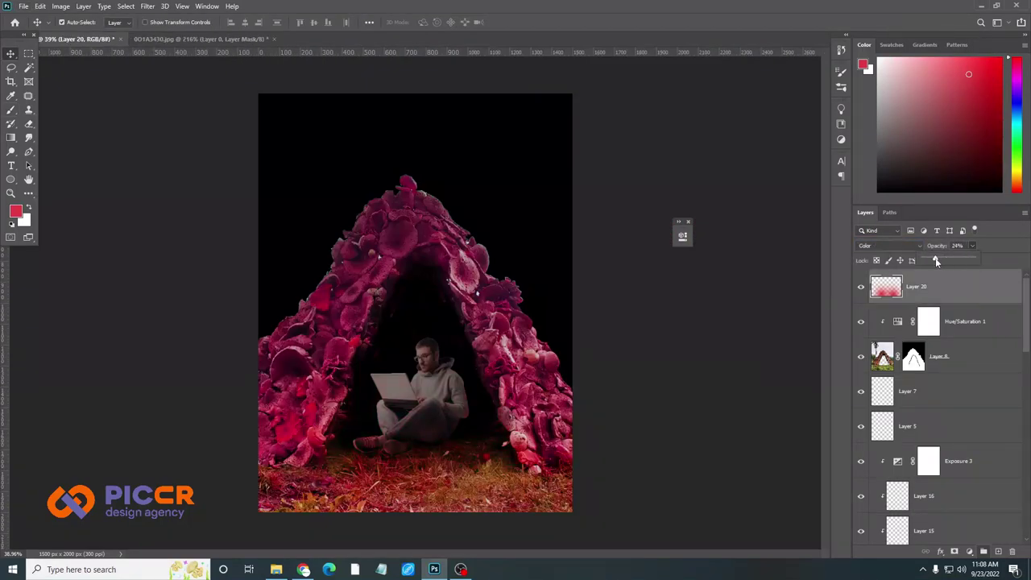
Add a layer mask to the red glow and paint black over the hut's edges
{"action": "left_click", "coordinate": [955, 552]}
{"action": "key", "text": "b"}
{"action": "key", "text": "d"}
{"action": "scroll", "coordinate": [311, 392], "scroll_direction": "up", "scroll_amount": 2}
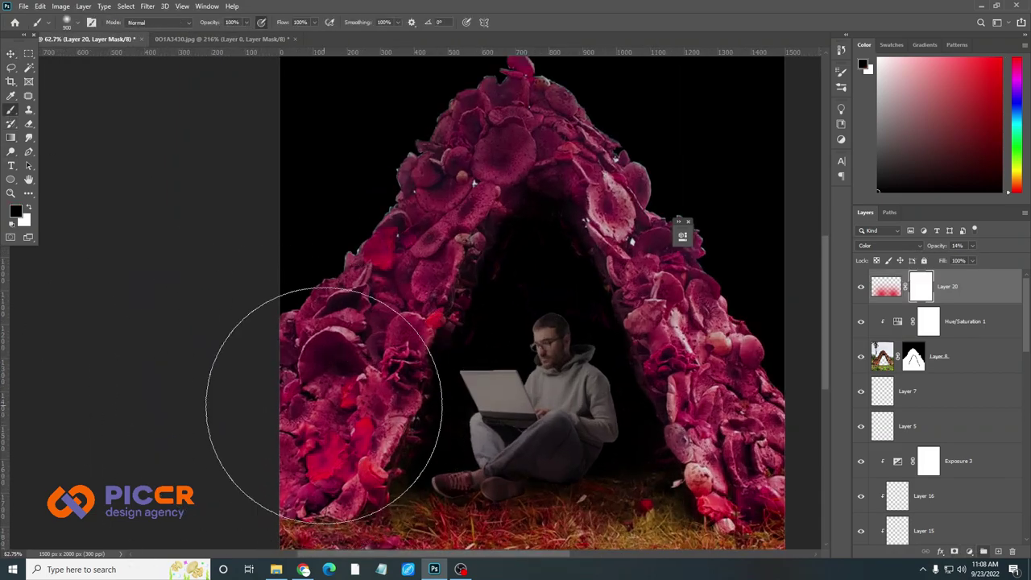
{"action": "scroll", "coordinate": [258, 295], "scroll_direction": "up", "scroll_amount": 1}
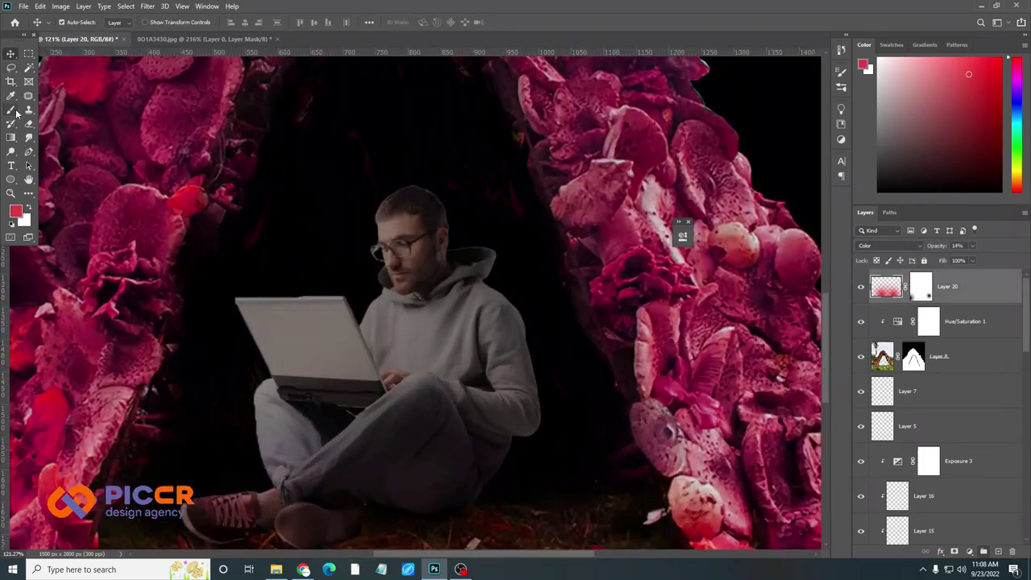
{"action": "left_click", "coordinate": [11, 110]}
{"action": "scroll", "coordinate": [690, 425], "scroll_direction": "down", "scroll_amount": 1}
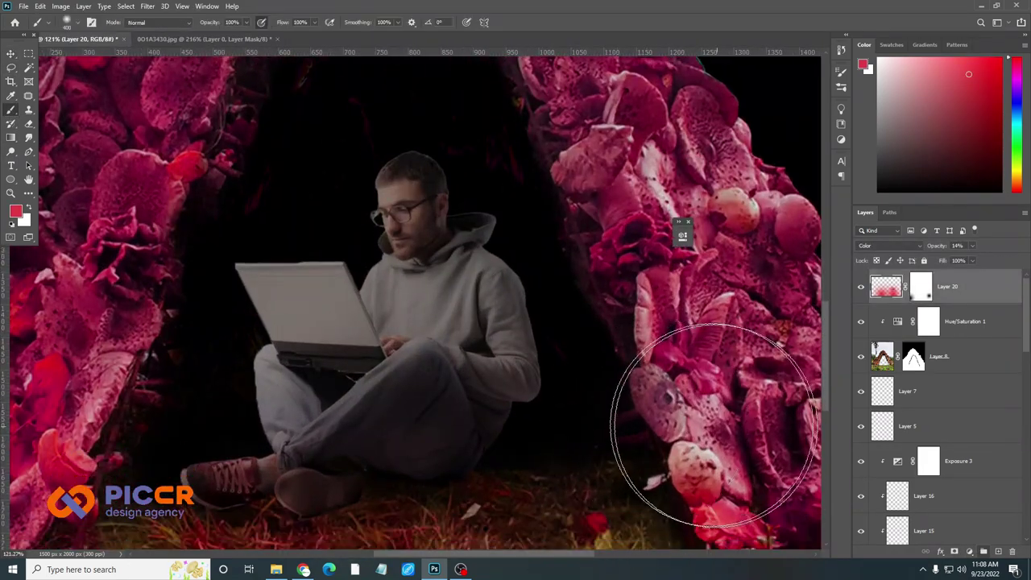
{"action": "scroll", "coordinate": [138, 344], "scroll_direction": "down", "scroll_amount": 3}
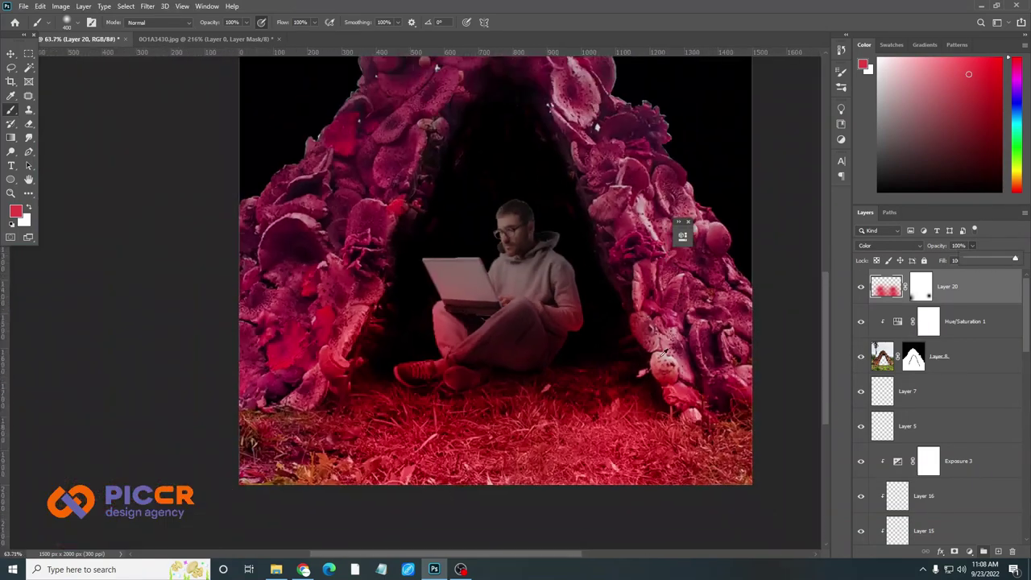
{"action": "scroll", "coordinate": [414, 414], "scroll_direction": "down", "scroll_amount": 2}
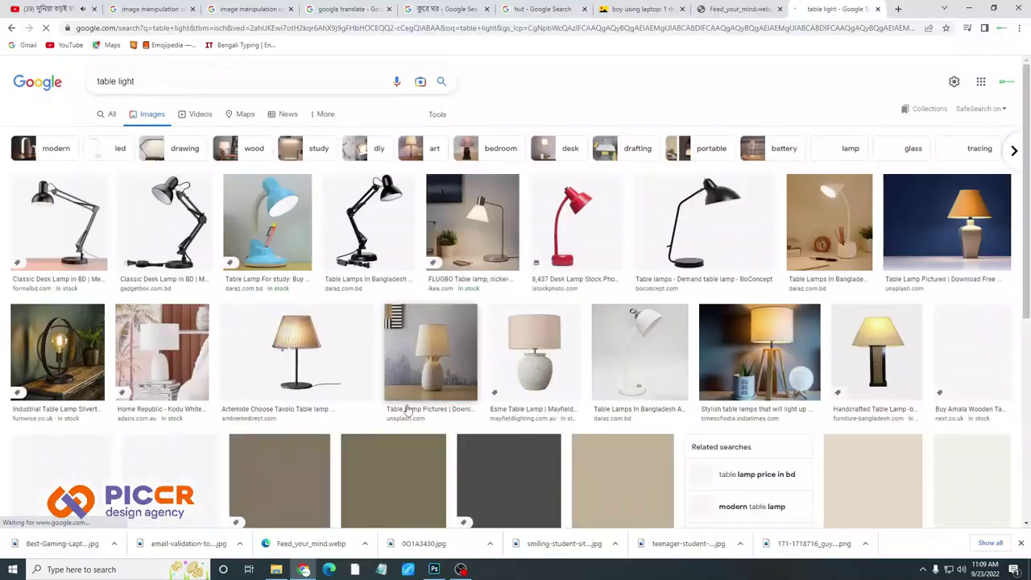
Browse the table light results and preview the white ceramic table lamp photo
{"action": "scroll", "coordinate": [767, 391], "scroll_direction": "down", "scroll_amount": 5}
{"action": "scroll", "coordinate": [767, 391], "scroll_direction": "down", "scroll_amount": 5}
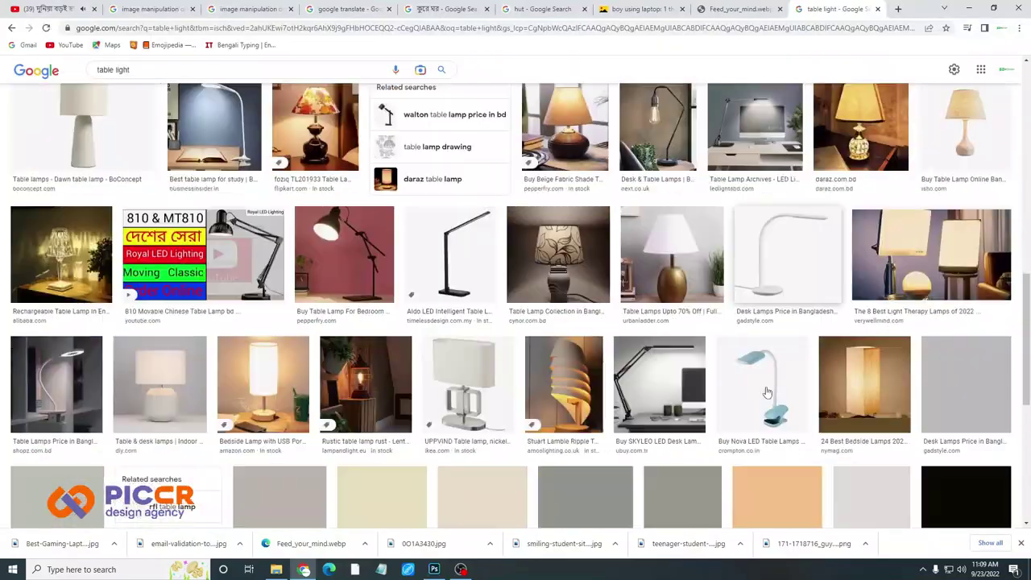
{"action": "scroll", "coordinate": [766, 392], "scroll_direction": "down", "scroll_amount": 5}
{"action": "scroll", "coordinate": [766, 391], "scroll_direction": "down", "scroll_amount": 5}
{"action": "scroll", "coordinate": [767, 391], "scroll_direction": "down", "scroll_amount": 5}
{"action": "scroll", "coordinate": [765, 379], "scroll_direction": "down", "scroll_amount": 5}
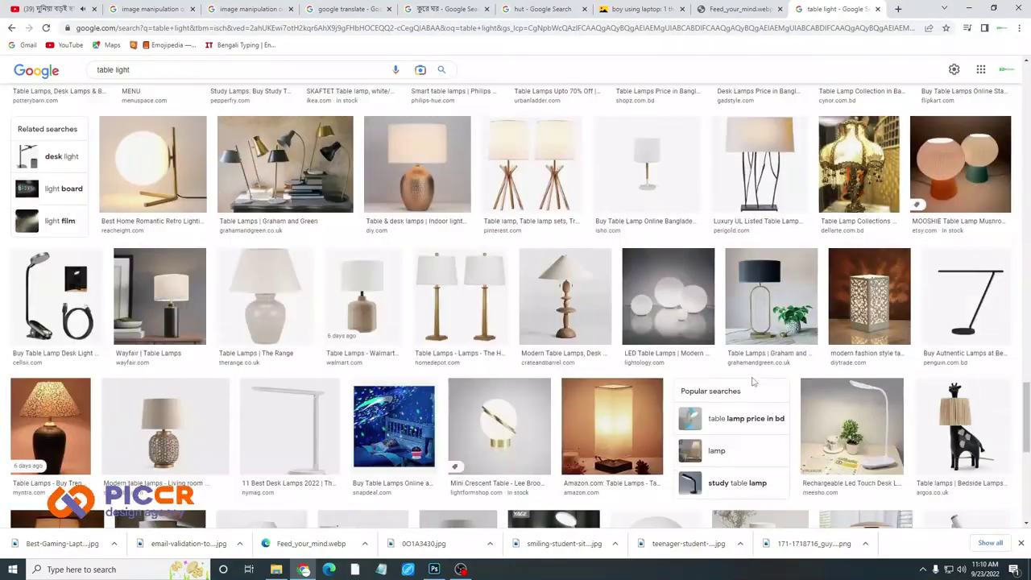
{"action": "scroll", "coordinate": [763, 368], "scroll_direction": "down", "scroll_amount": 3}
{"action": "scroll", "coordinate": [763, 368], "scroll_direction": "down", "scroll_amount": 5}
{"action": "scroll", "coordinate": [764, 368], "scroll_direction": "down", "scroll_amount": 3}
{"action": "scroll", "coordinate": [761, 362], "scroll_direction": "down", "scroll_amount": 5}
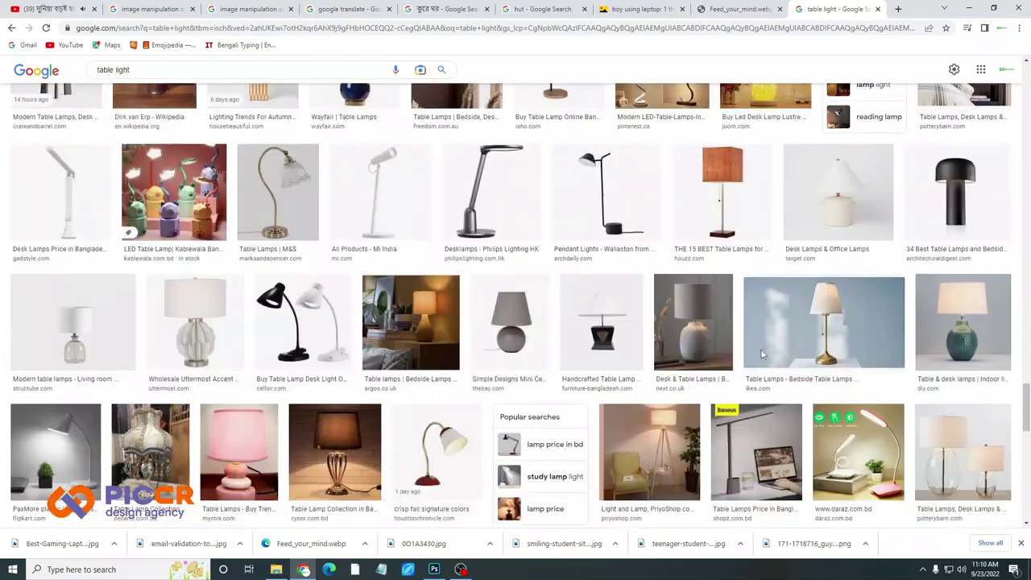
{"action": "left_click", "coordinate": [761, 359]}
Save the white ceramic lamp image and open it in Photoshop as a new document
{"action": "right_click", "coordinate": [799, 320]}
{"action": "left_click", "coordinate": [830, 368]}
{"action": "left_click", "coordinate": [253, 255]}
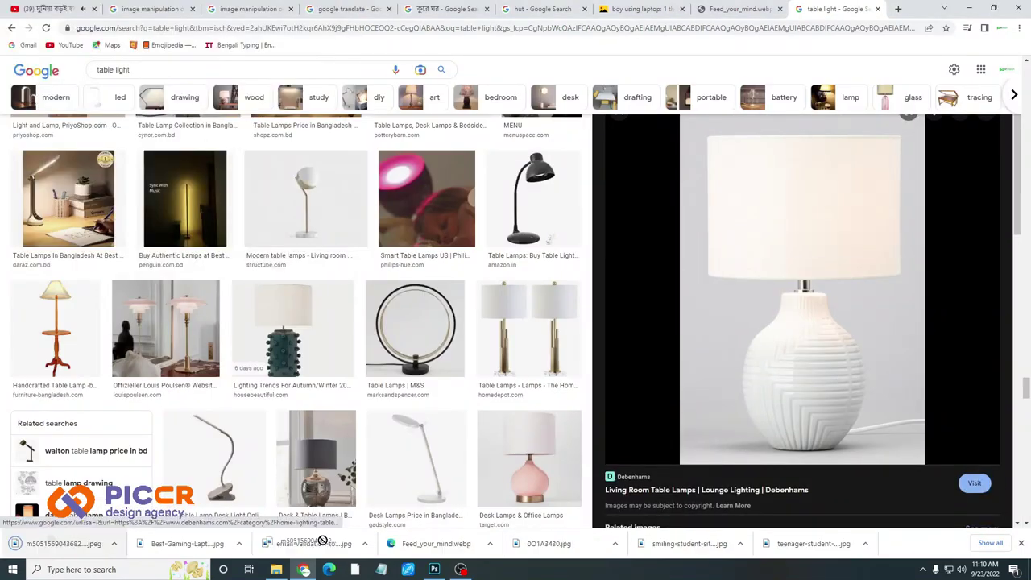
{"action": "left_click", "coordinate": [434, 569]}
{"action": "left_click_drag", "start_coordinate": [418, 428], "coordinate": [6, 99]}
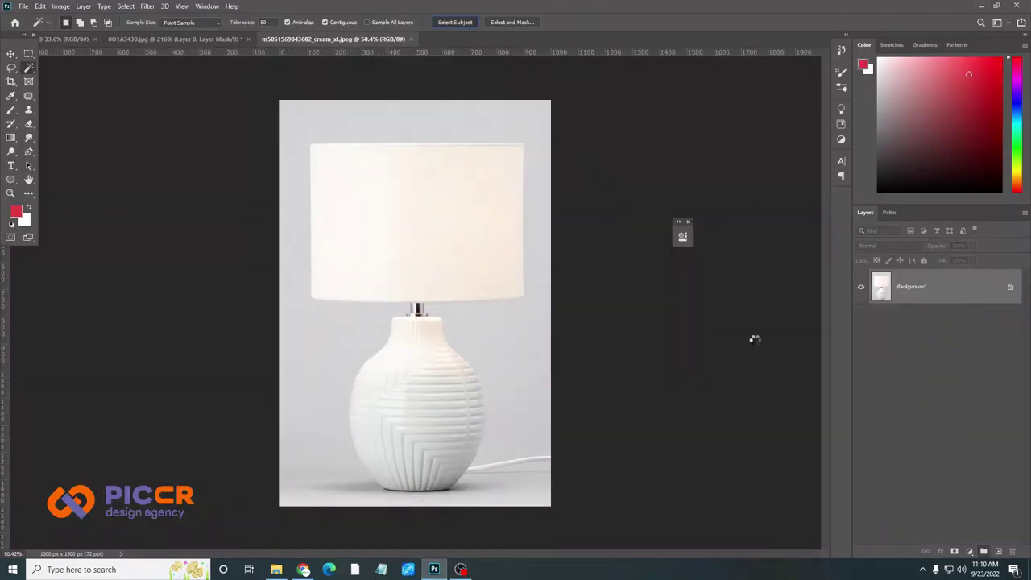
Select the lamp, shade and base with Select Subject and an Object Selection box
{"action": "left_click", "coordinate": [456, 23]}
{"action": "left_click", "coordinate": [484, 214]}
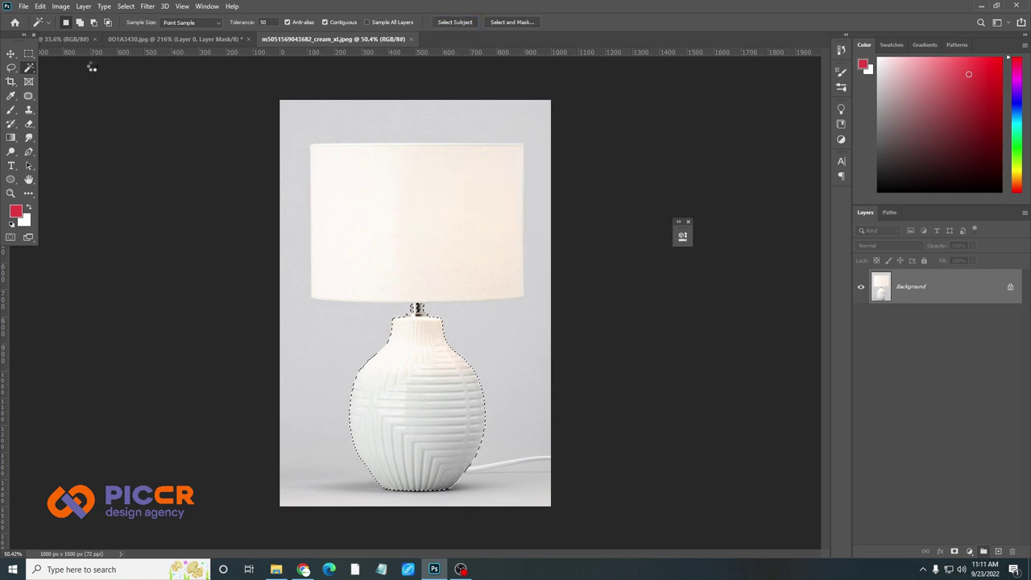
{"action": "scroll", "coordinate": [352, 200], "scroll_direction": "up", "scroll_amount": 2}
{"action": "scroll", "coordinate": [480, 294], "scroll_direction": "down", "scroll_amount": 1}
{"action": "left_click", "coordinate": [481, 295]}
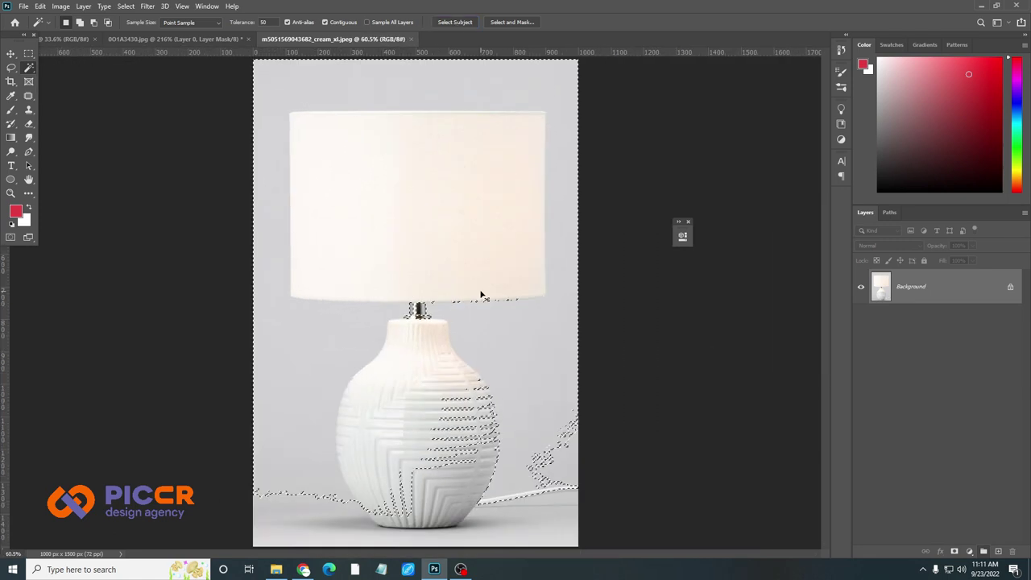
{"action": "left_click", "coordinate": [80, 68]}
{"action": "left_click_drag", "start_coordinate": [277, 100], "coordinate": [312, 140]}
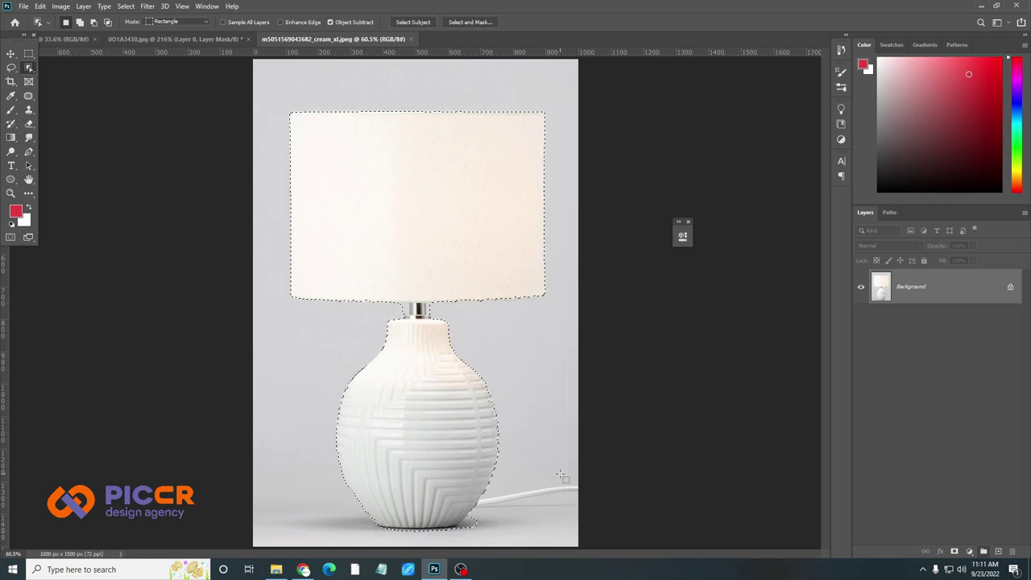
Refine the lamp selection's edges against the grey backdrop by painting
{"action": "scroll", "coordinate": [379, 298], "scroll_direction": "up", "scroll_amount": 2}
{"action": "right_click", "coordinate": [28, 68]}
{"action": "left_click", "coordinate": [80, 79]}
{"action": "scroll", "coordinate": [419, 289], "scroll_direction": "up", "scroll_amount": 5}
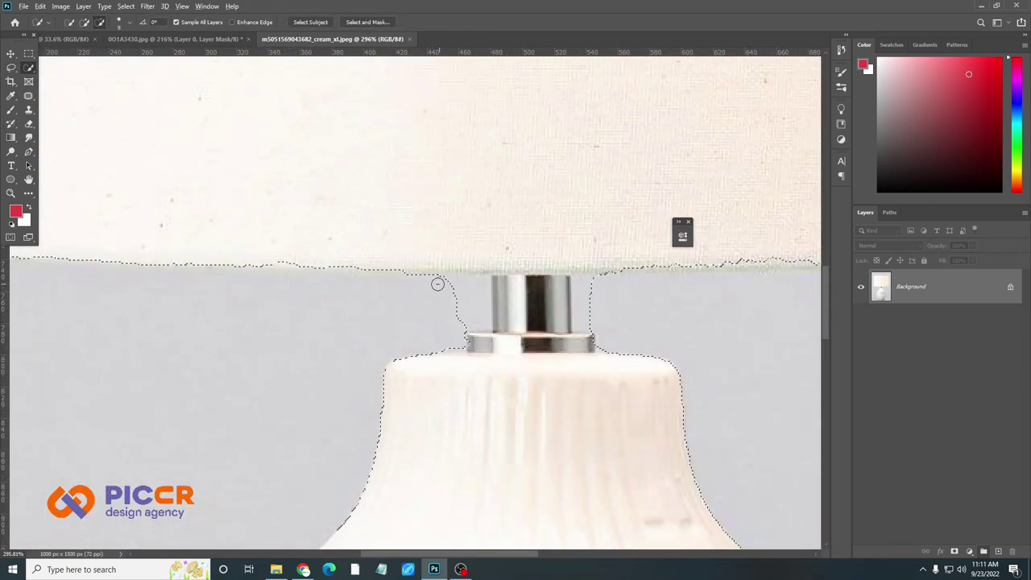
{"action": "scroll", "coordinate": [470, 285], "scroll_direction": "down", "scroll_amount": 1}
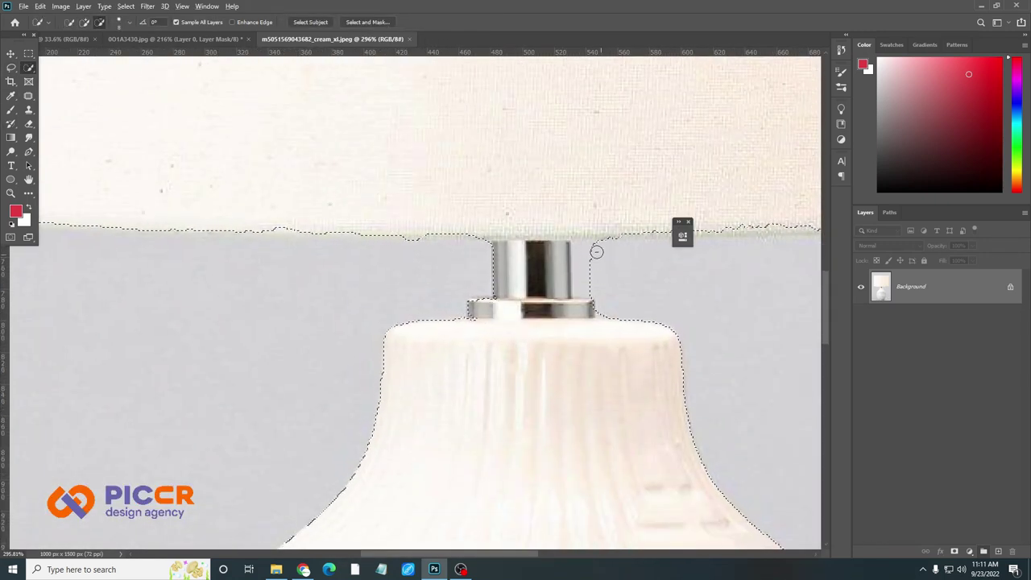
{"action": "scroll", "coordinate": [593, 325], "scroll_direction": "down", "scroll_amount": 4}
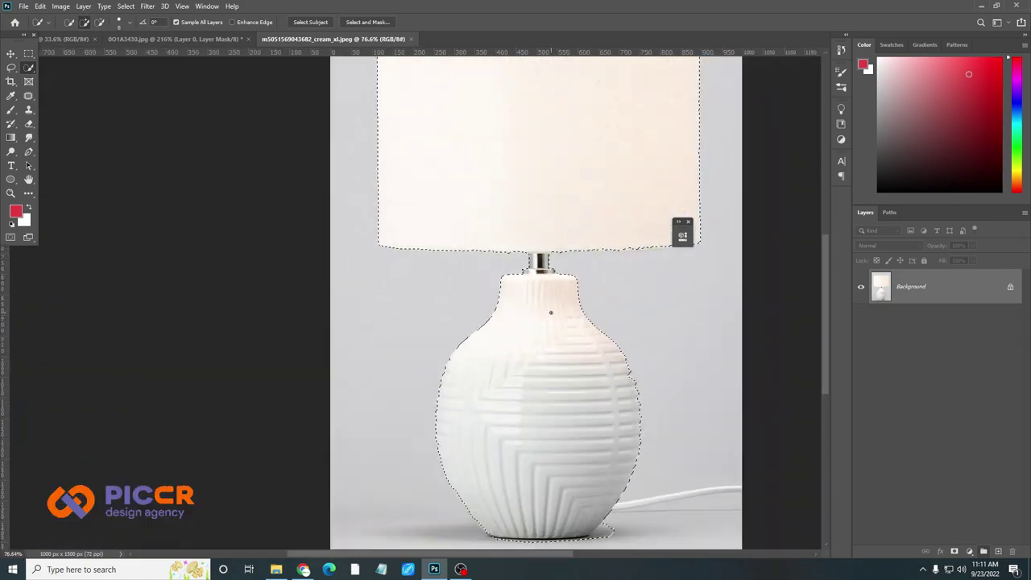
{"action": "scroll", "coordinate": [600, 479], "scroll_direction": "up", "scroll_amount": 3}
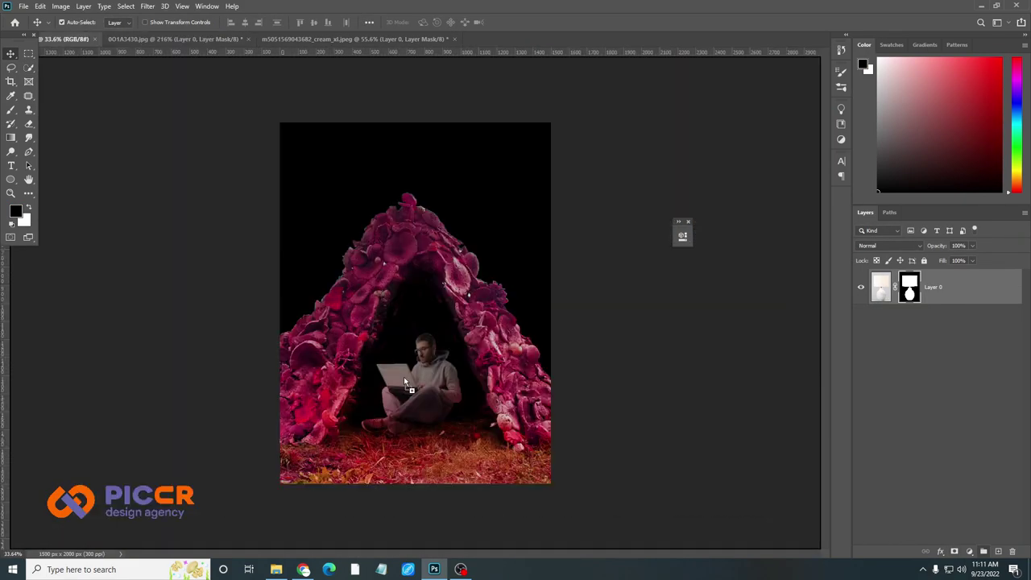
Scale the lamp down beside the man, move Layer 21 below the hut, and nudge it up
{"action": "key", "text": "ctrl+t"}
{"action": "mouse_move", "coordinate": [572, 548]}
{"action": "left_mouse_down"}
{"action": "mouse_move", "coordinate": [483, 403]}
{"action": "mouse_move", "coordinate": [511, 419]}
{"action": "left_mouse_up"}
{"action": "scroll", "coordinate": [455, 367], "scroll_direction": "up", "scroll_amount": 3}
{"action": "key", "text": "Return"}
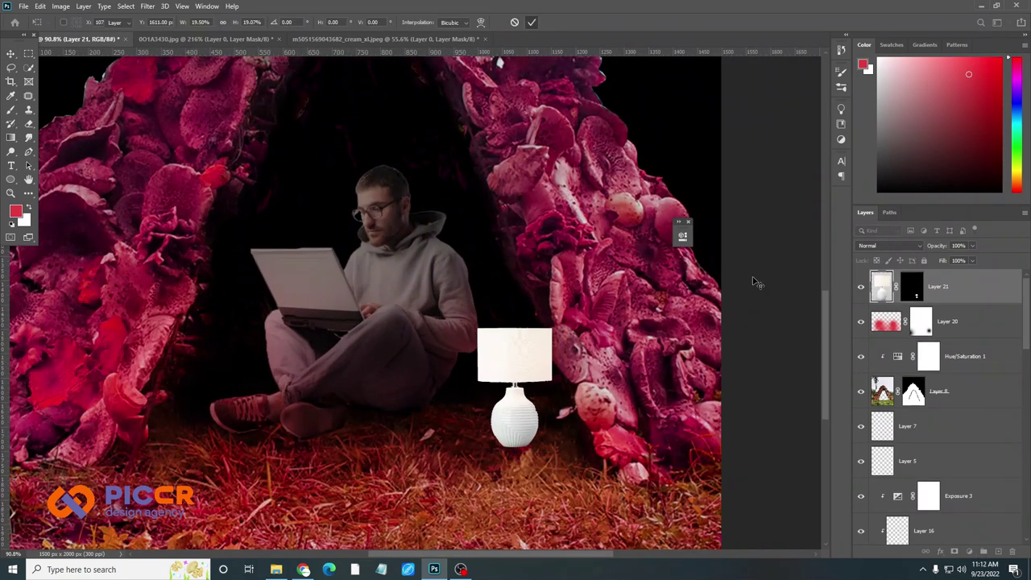
{"action": "left_click_drag", "start_coordinate": [938, 286], "coordinate": [1001, 451]}
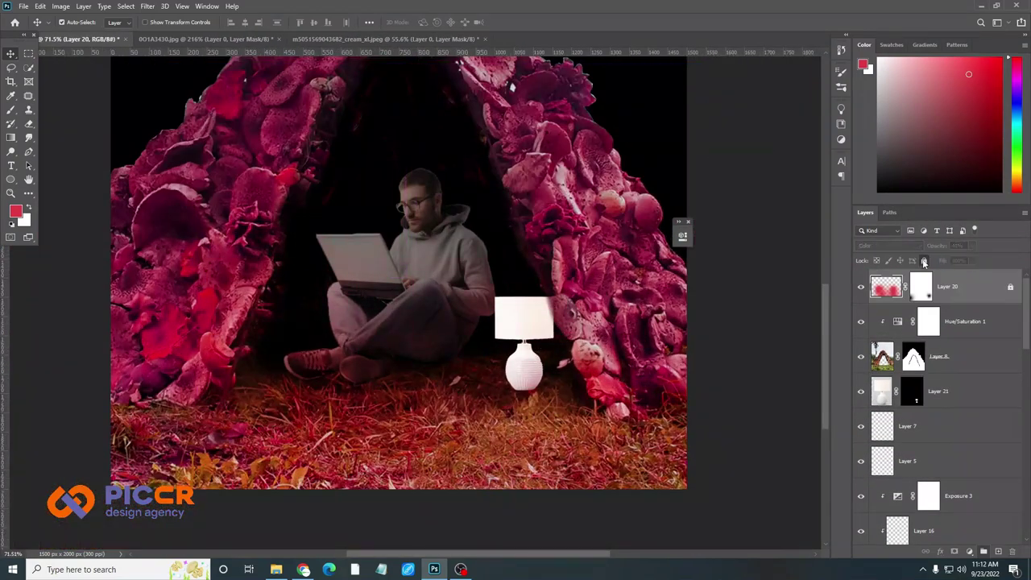
{"action": "left_click_drag", "start_coordinate": [531, 366], "coordinate": [534, 341]}
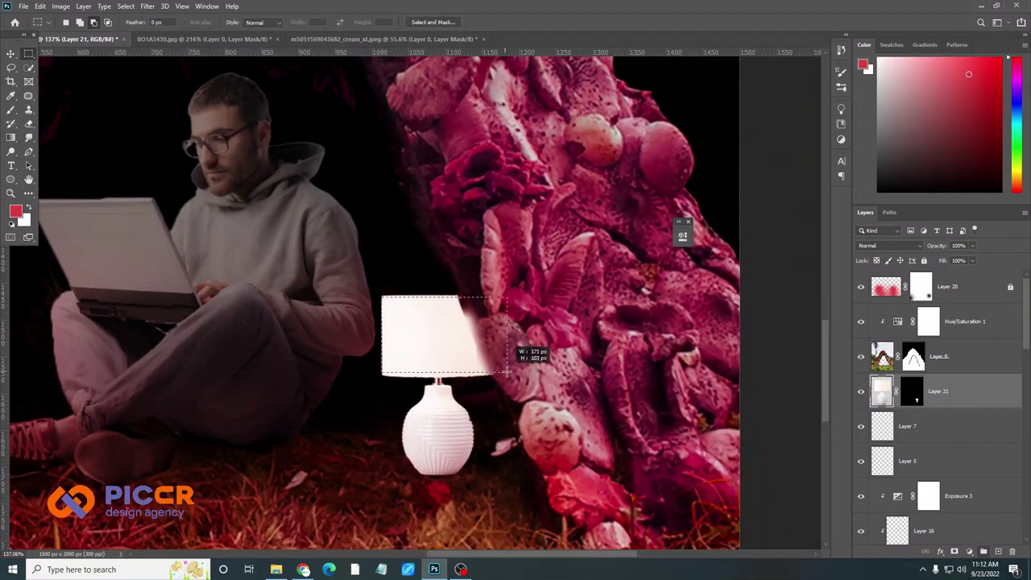
Fill the lampshade selection with pink on a new Normal-blend layer
{"action": "left_click", "coordinate": [998, 551]}
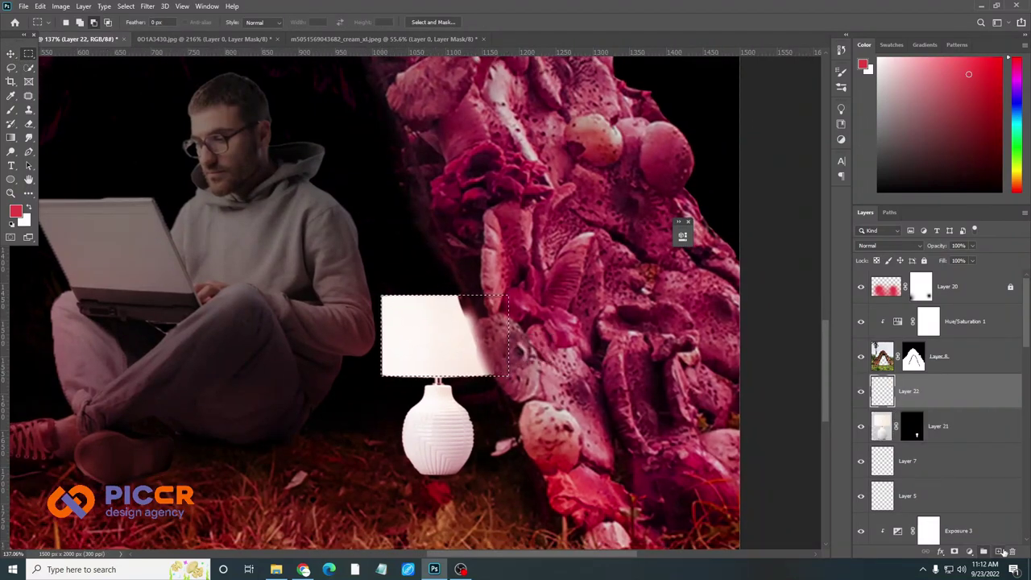
{"action": "left_click", "coordinate": [863, 65]}
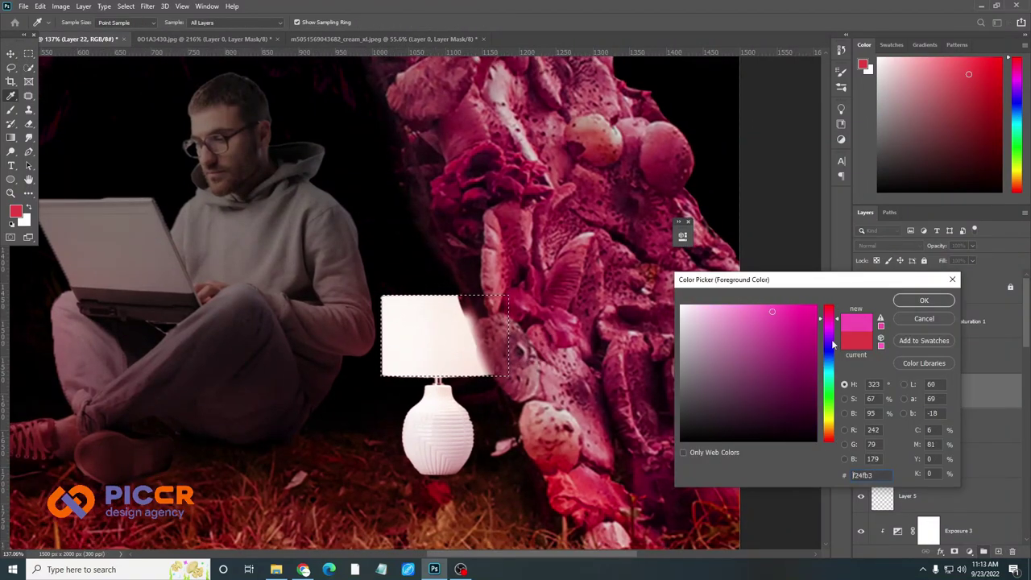
{"action": "left_click", "coordinate": [898, 301]}
{"action": "key", "text": "alt+BackSpace"}
{"action": "left_click", "coordinate": [872, 244]}
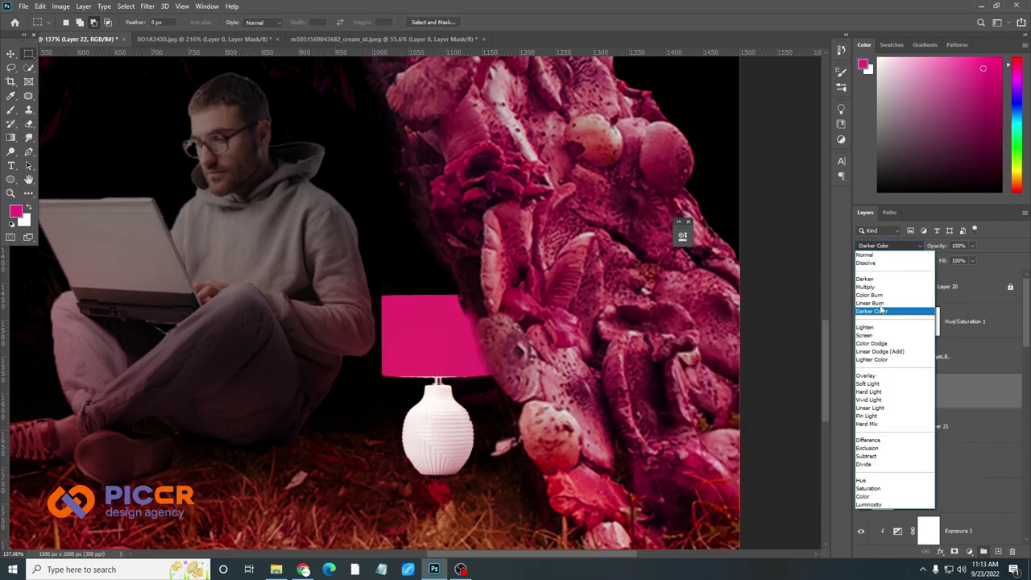
{"action": "left_click", "coordinate": [878, 251]}
Soften the pink fill with a Gaussian Blur, then apply a Motion Blur
{"action": "left_click", "coordinate": [147, 5]}
{"action": "mouse_move", "coordinate": [154, 127]}
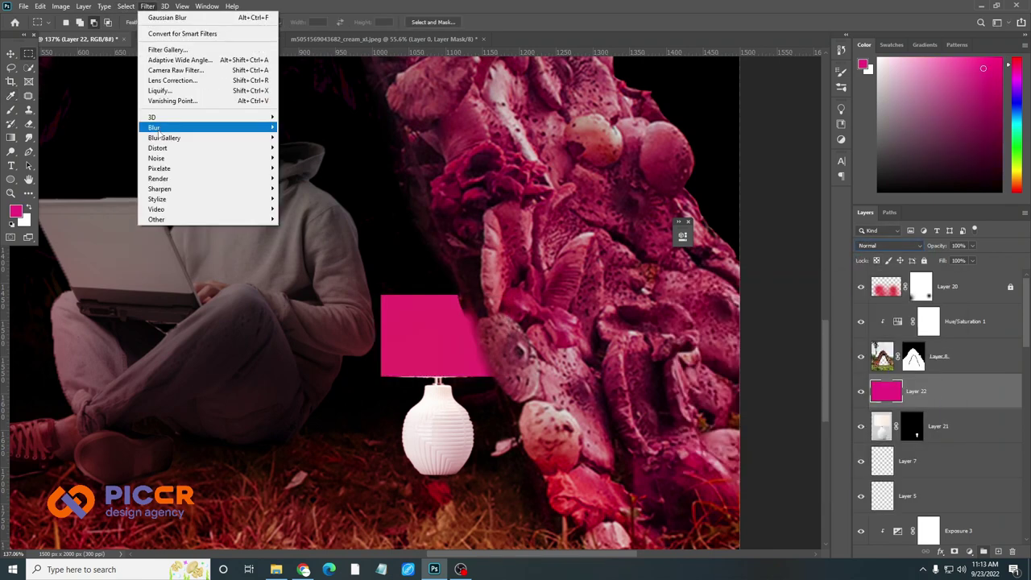
{"action": "left_click", "coordinate": [306, 171]}
{"action": "mouse_move", "coordinate": [804, 304]}
{"action": "left_mouse_down"}
{"action": "mouse_move", "coordinate": [813, 304]}
{"action": "mouse_move", "coordinate": [757, 304]}
{"action": "left_mouse_up"}
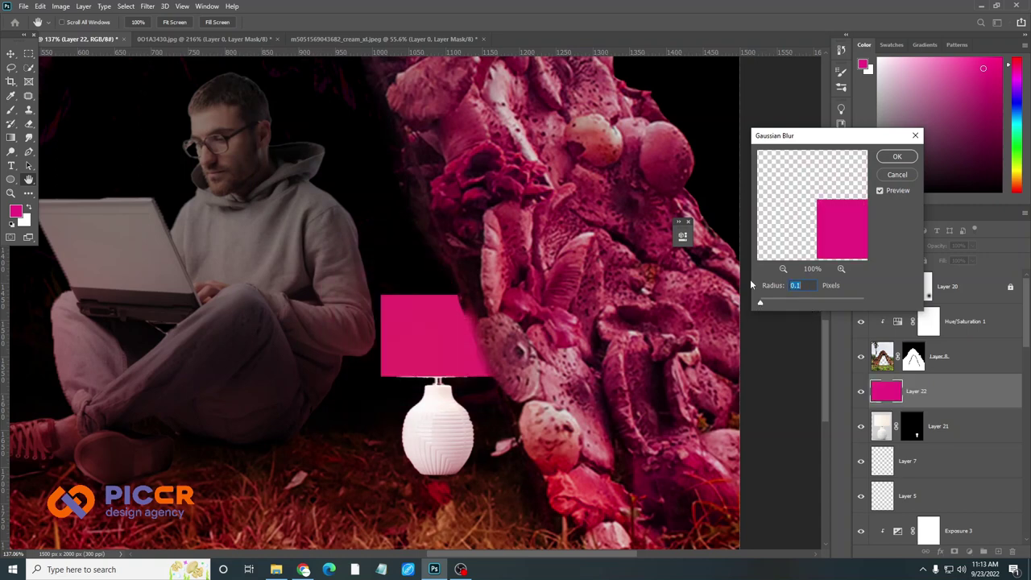
{"action": "left_click", "coordinate": [898, 175]}
{"action": "left_click", "coordinate": [148, 5]}
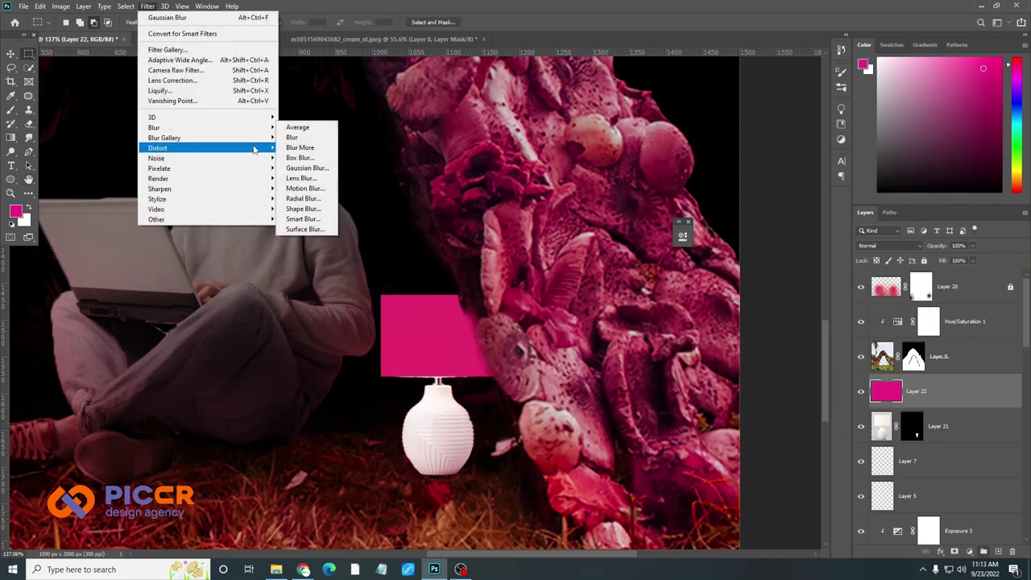
{"action": "left_click", "coordinate": [322, 187]}
{"action": "mouse_move", "coordinate": [569, 311]}
{"action": "left_mouse_down"}
{"action": "mouse_move", "coordinate": [603, 311]}
{"action": "mouse_move", "coordinate": [587, 311]}
{"action": "left_mouse_up"}
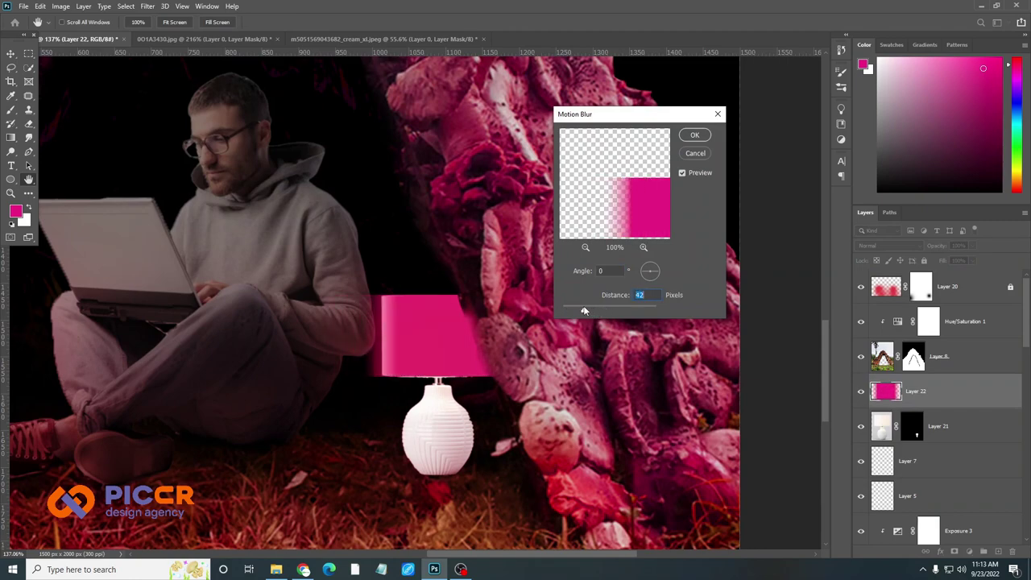
{"action": "left_click", "coordinate": [694, 135]}
Create a new glow layer and try painting soft pink around the lamp
{"action": "key", "text": "v"}
{"action": "scroll", "coordinate": [350, 339], "scroll_direction": "down", "scroll_amount": 3}
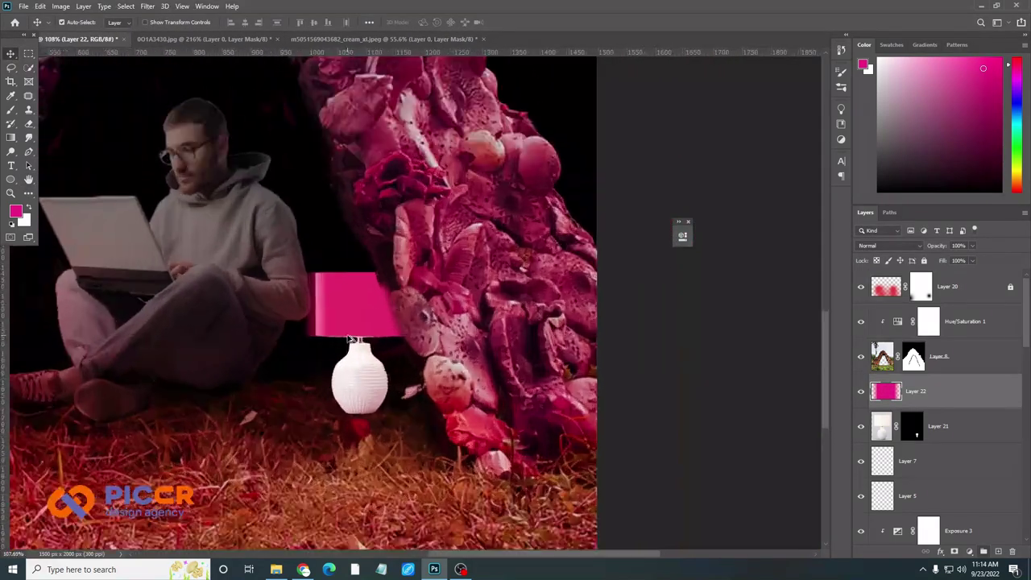
{"action": "scroll", "coordinate": [350, 338], "scroll_direction": "up", "scroll_amount": 2}
{"action": "key", "text": "ctrl+shift+alt+n"}
{"action": "key", "text": "b"}
{"action": "left_click", "coordinate": [299, 291]}
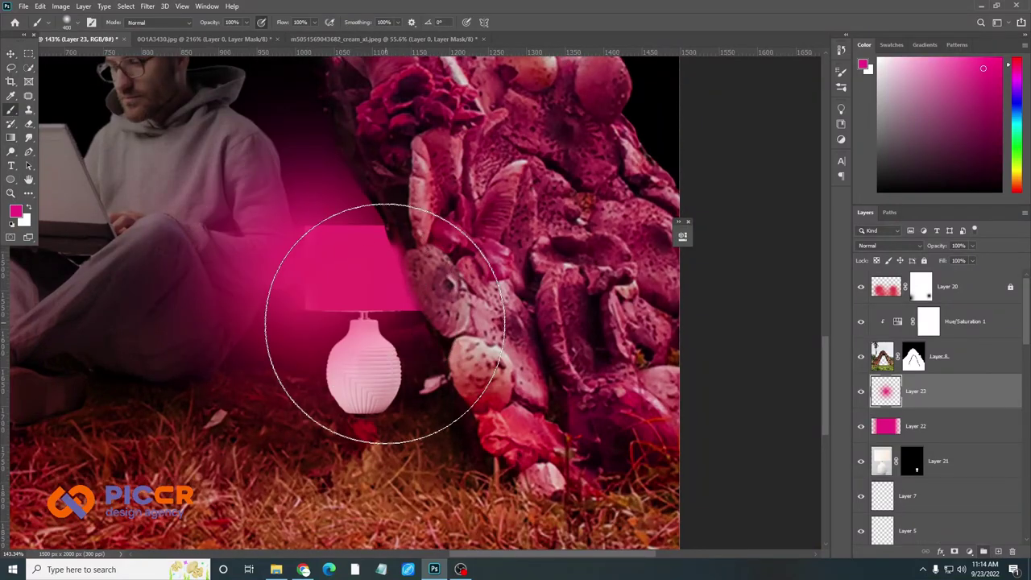
{"action": "left_click_drag", "start_coordinate": [385, 323], "coordinate": [241, 338]}
{"action": "key", "text": "ctrl+z"}
{"action": "key", "text": "ctrl+z"}
{"action": "key", "text": "ctrl+z"}
Adjust brush size and hardness, repaint the pink glow around the lampshade, keeping Normal blending
{"action": "scroll", "coordinate": [322, 379], "scroll_direction": "down", "scroll_amount": 2}
{"action": "scroll", "coordinate": [271, 271], "scroll_direction": "up", "scroll_amount": 1}
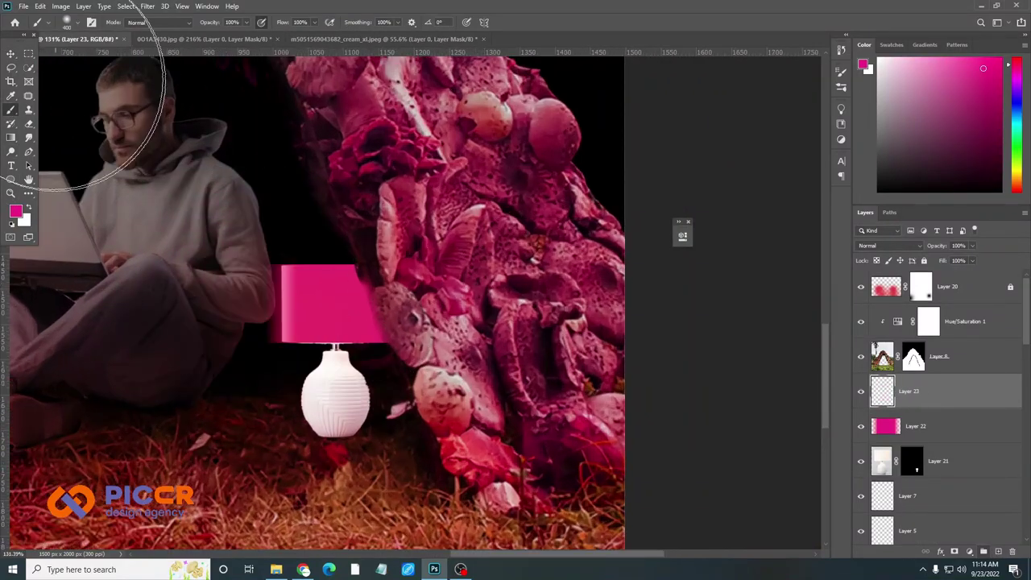
{"action": "left_click", "coordinate": [36, 22]}
{"action": "right_click", "coordinate": [35, 54]}
{"action": "left_click", "coordinate": [334, 322]}
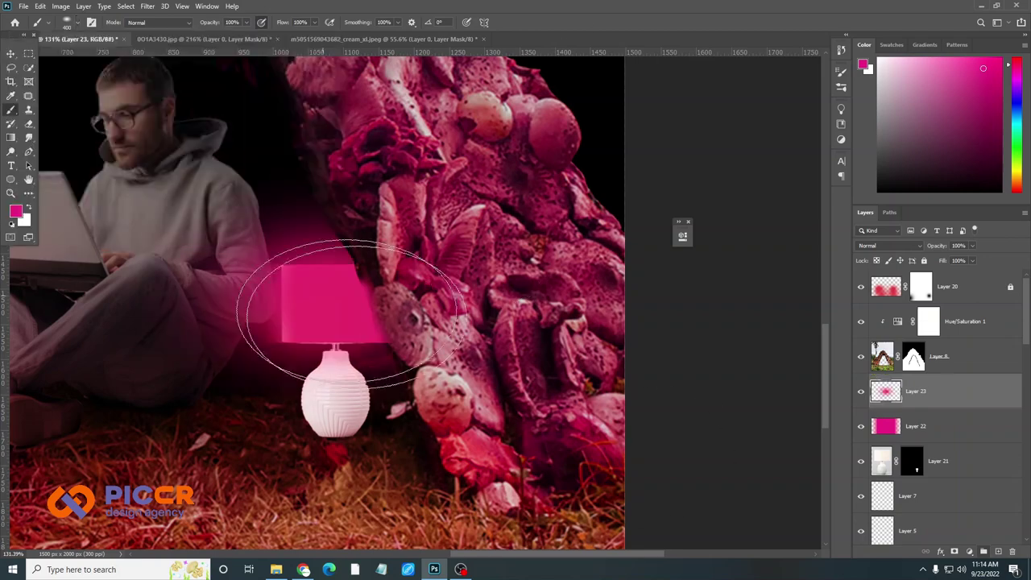
{"action": "left_click", "coordinate": [333, 323]}
{"action": "left_click", "coordinate": [890, 245]}
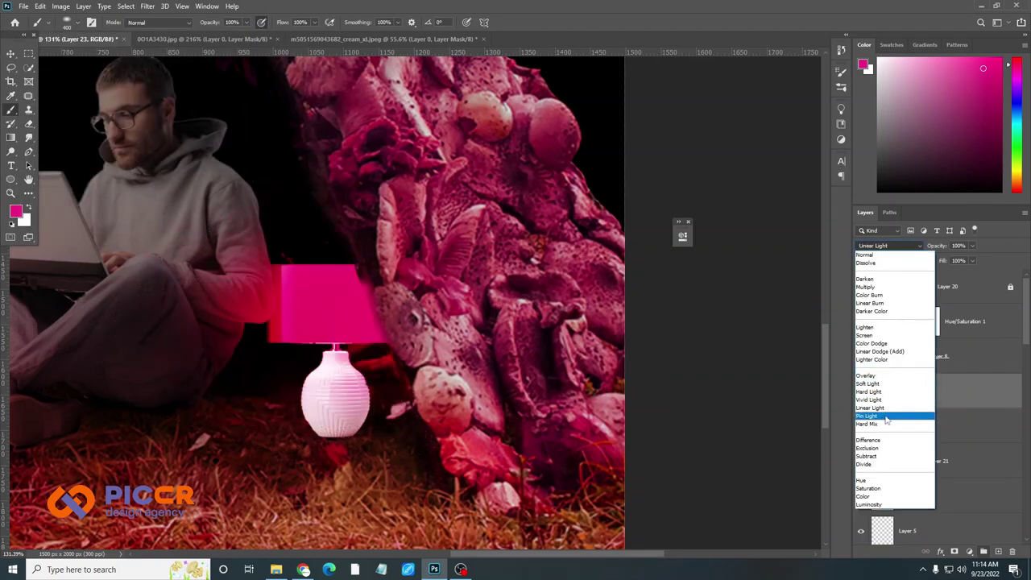
{"action": "left_click", "coordinate": [323, 298]}
Shift the lamp with its glow slightly and lower the glow and pink shade opacities
{"action": "key", "text": "v"}
{"action": "scroll", "coordinate": [323, 298], "scroll_direction": "down", "scroll_amount": 5}
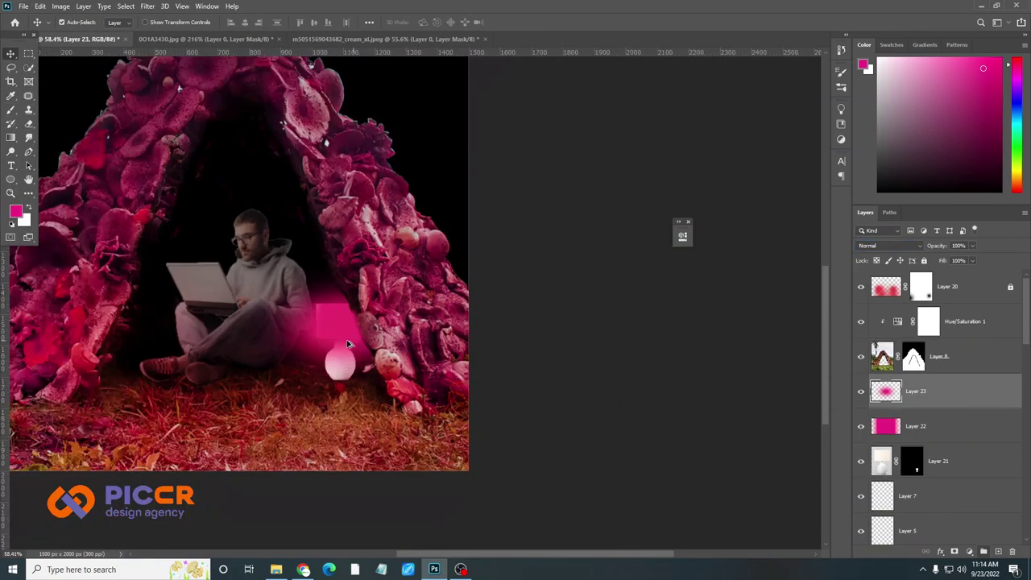
{"action": "scroll", "coordinate": [469, 405], "scroll_direction": "up", "scroll_amount": 5}
{"action": "left_click", "coordinate": [946, 460], "text": "shift"}
{"action": "left_click_drag", "start_coordinate": [476, 488], "coordinate": [504, 447]}
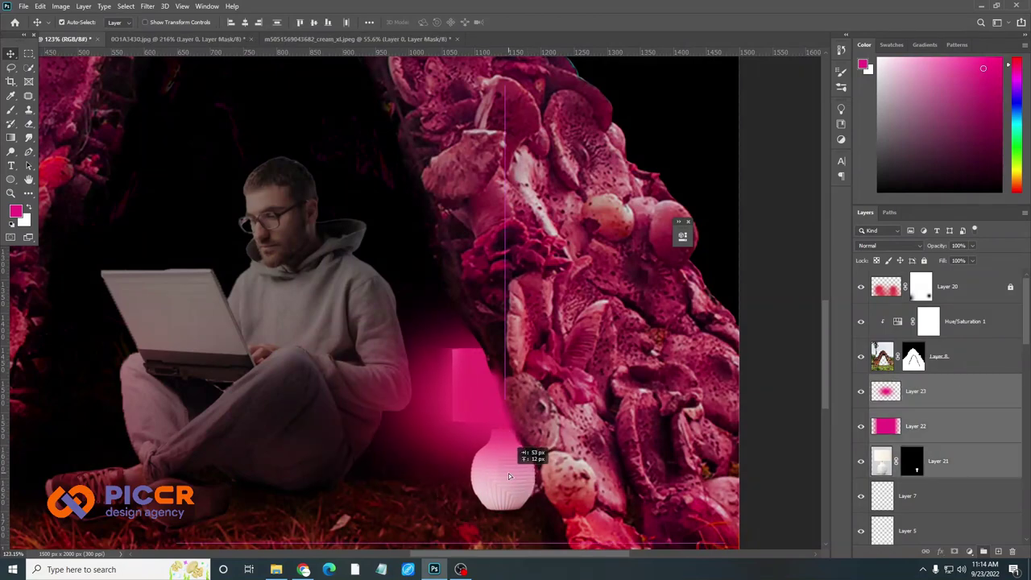
{"action": "scroll", "coordinate": [509, 425], "scroll_direction": "down", "scroll_amount": 4}
{"action": "left_click", "coordinate": [495, 367]}
{"action": "scroll", "coordinate": [496, 366], "scroll_direction": "up", "scroll_amount": 4}
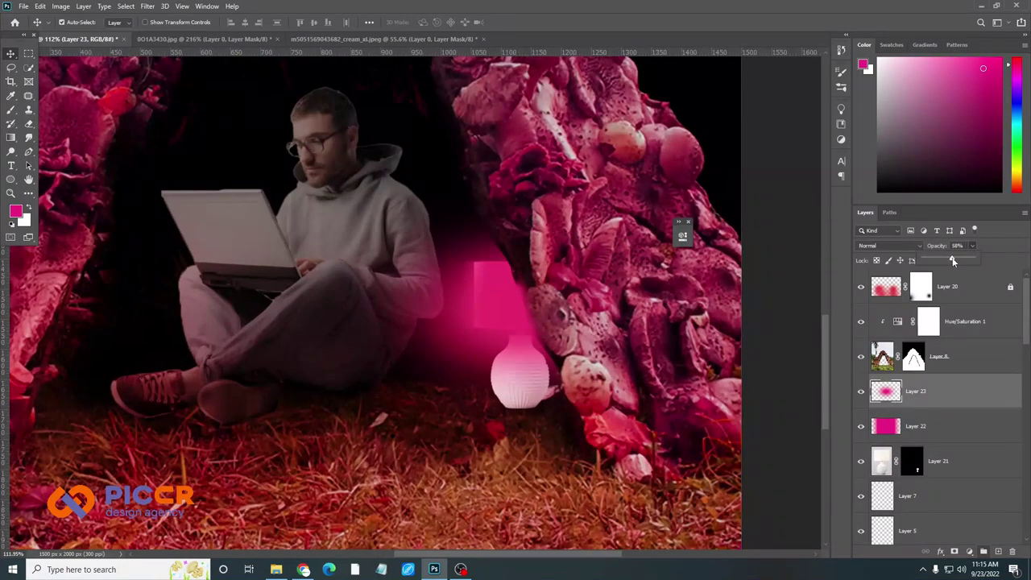
{"action": "left_click_drag", "start_coordinate": [952, 260], "coordinate": [946, 261]}
{"action": "key", "text": "alt+bracketleft"}
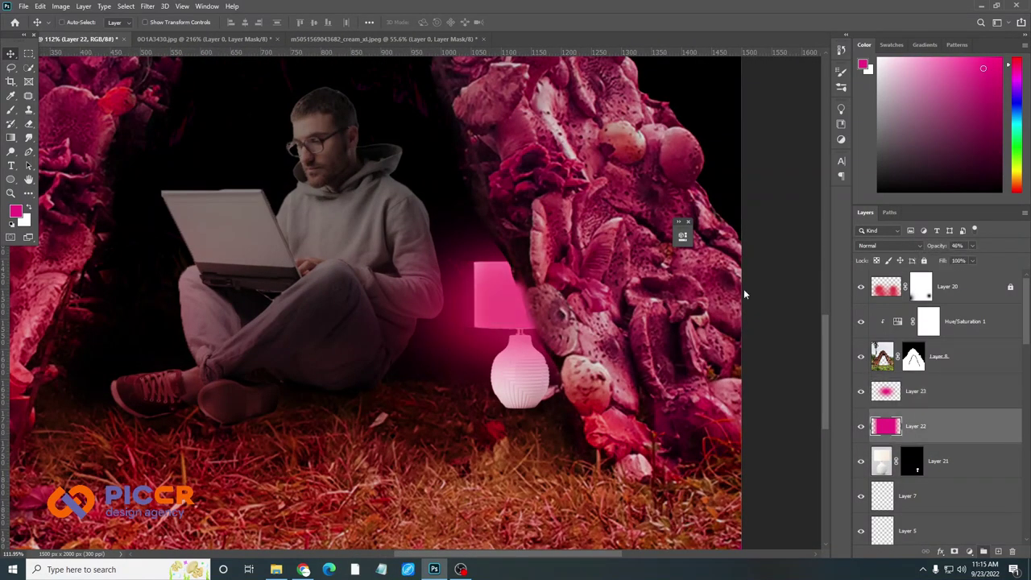
Stretch the pink lampshade fill's left side outward with Free Transform
{"action": "key", "text": "ctrl+t"}
{"action": "scroll", "coordinate": [510, 266], "scroll_direction": "up", "scroll_amount": 2}
{"action": "scroll", "coordinate": [510, 266], "scroll_direction": "up", "scroll_amount": 2}
{"action": "mouse_move", "coordinate": [375, 353]}
{"action": "left_mouse_down"}
{"action": "mouse_move", "coordinate": [339, 352]}
{"action": "mouse_move", "coordinate": [341, 342]}
{"action": "left_mouse_up"}
{"action": "key", "text": "Return"}
{"action": "scroll", "coordinate": [460, 295], "scroll_direction": "down", "scroll_amount": 1}
Add a layer mask to the pink shade and paint it off the neighbouring mushrooms
{"action": "left_click", "coordinate": [956, 551]}
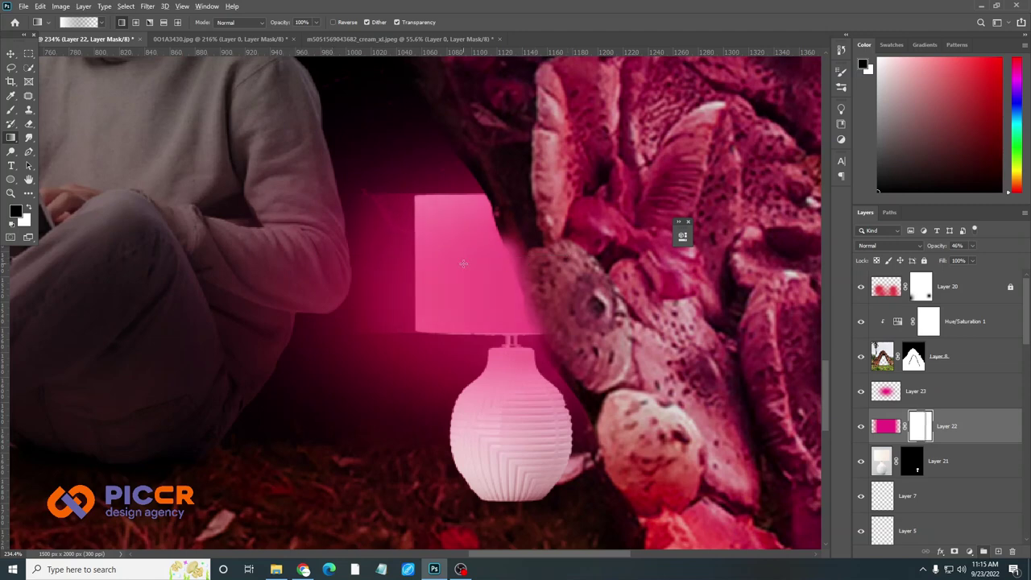
{"action": "key", "text": "x"}
{"action": "scroll", "coordinate": [158, 198], "scroll_direction": "down", "scroll_amount": 1}
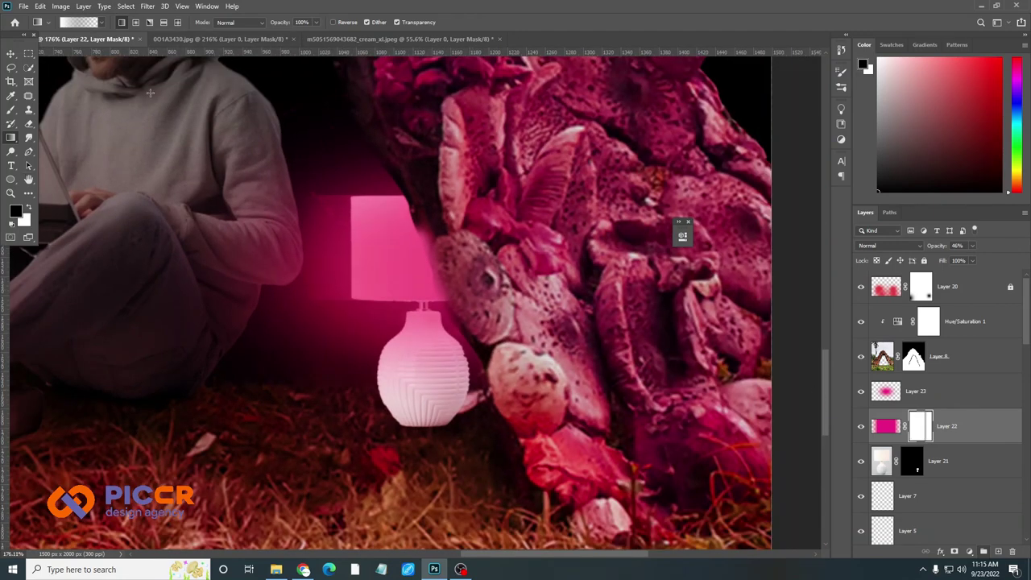
{"action": "key", "text": "b"}
{"action": "scroll", "coordinate": [303, 274], "scroll_direction": "up", "scroll_amount": 1}
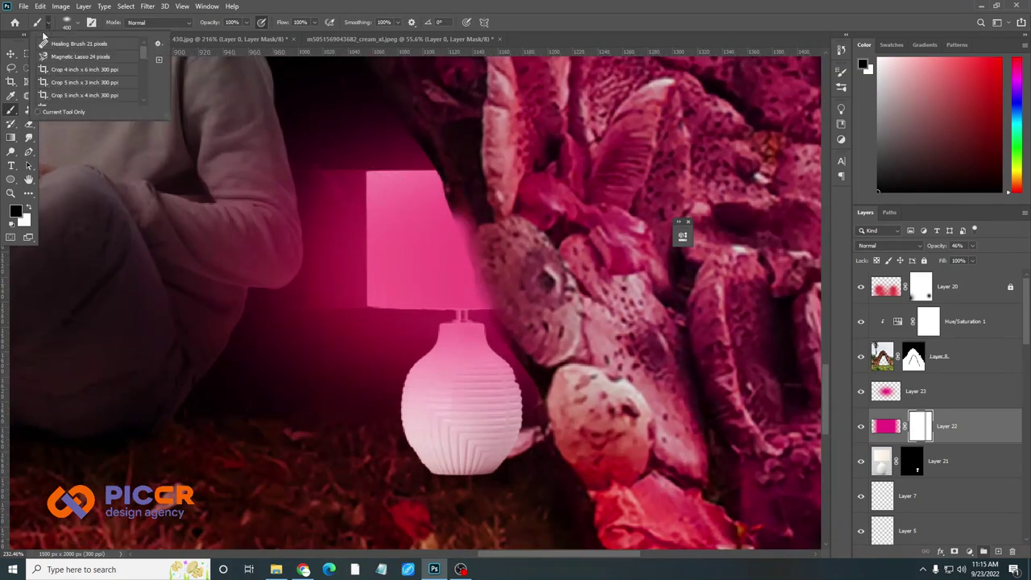
{"action": "scroll", "coordinate": [157, 278], "scroll_direction": "down", "scroll_amount": 1}
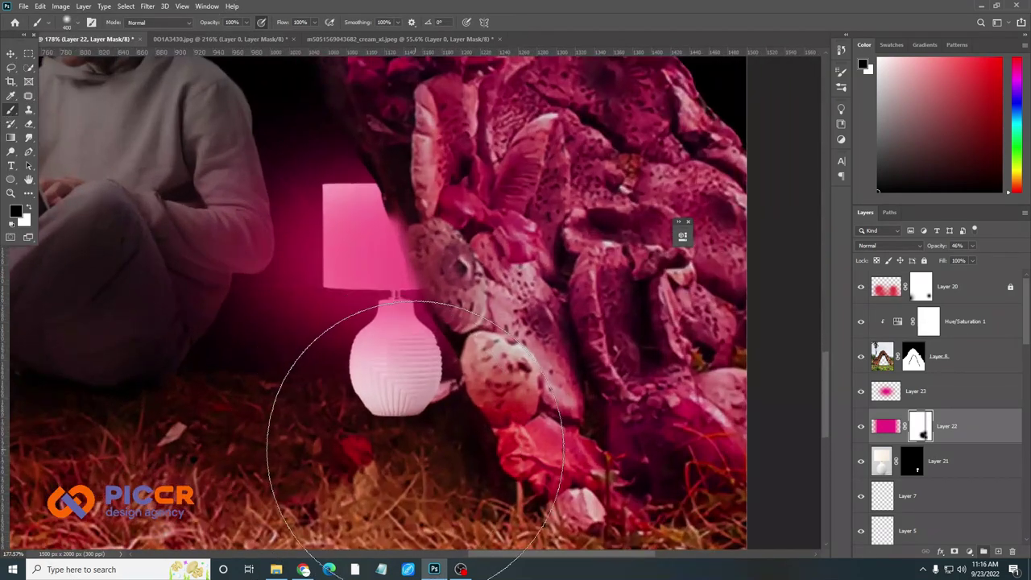
{"action": "left_click", "coordinate": [947, 391]}
{"action": "scroll", "coordinate": [547, 398], "scroll_direction": "down", "scroll_amount": 1}
{"action": "scroll", "coordinate": [548, 398], "scroll_direction": "up", "scroll_amount": 1}
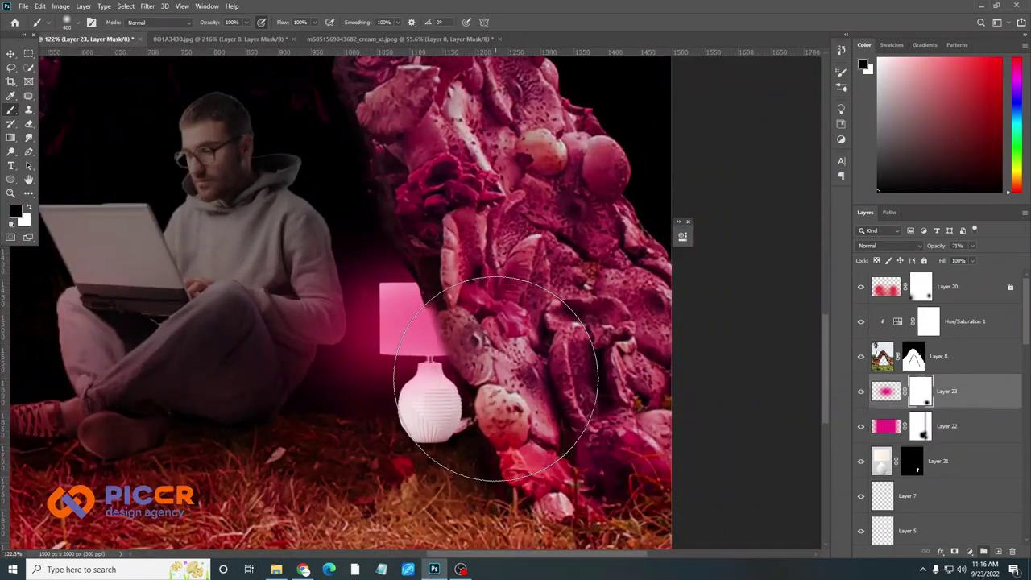
{"action": "key", "text": "v"}
{"action": "scroll", "coordinate": [379, 384], "scroll_direction": "up", "scroll_amount": 2}
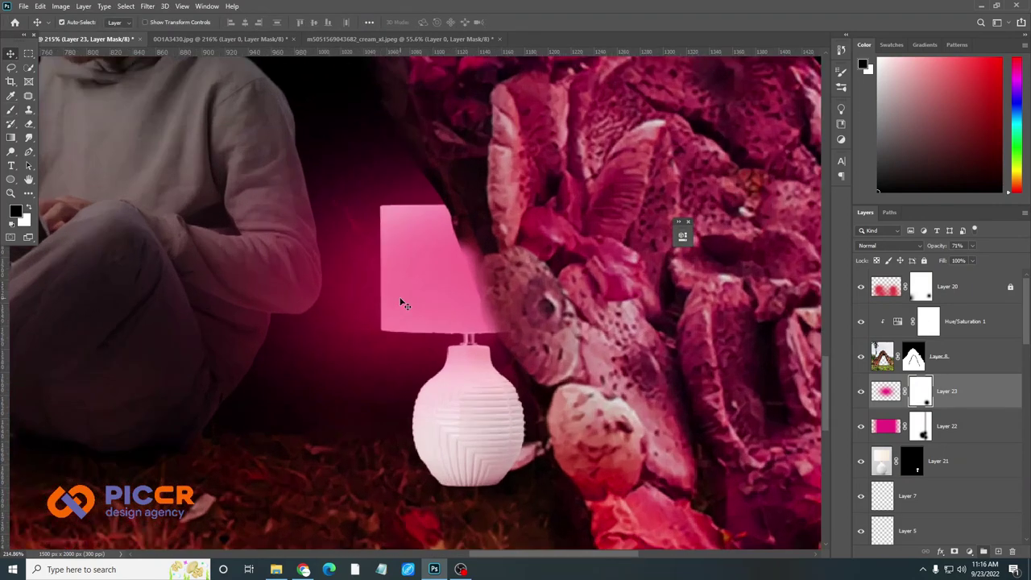
{"action": "scroll", "coordinate": [375, 205], "scroll_direction": "up", "scroll_amount": 1}
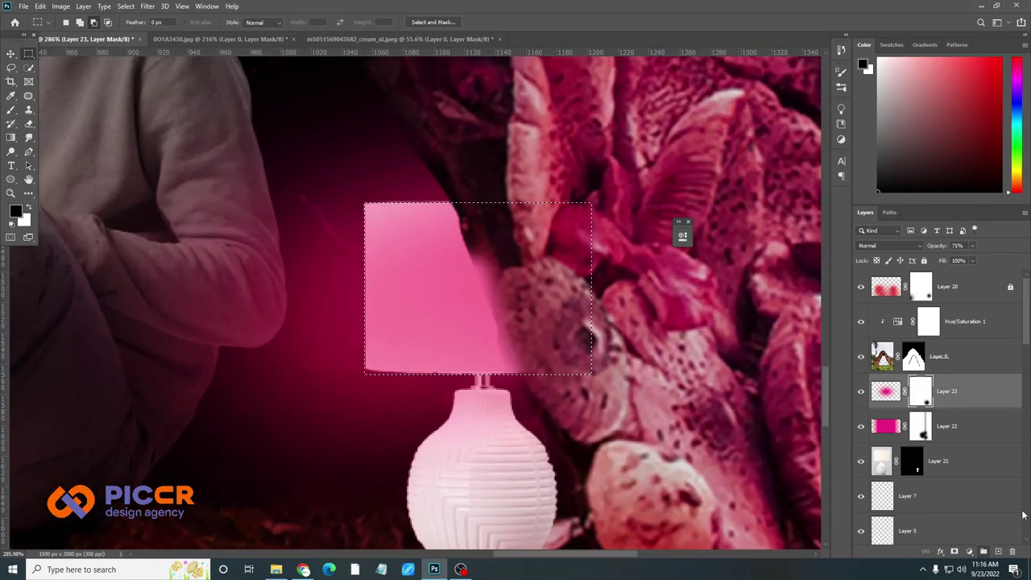
Fill the shade selection pink on a new layer and add an enlarged pink Outer Glow
{"action": "key", "text": "alt+BackSpace"}
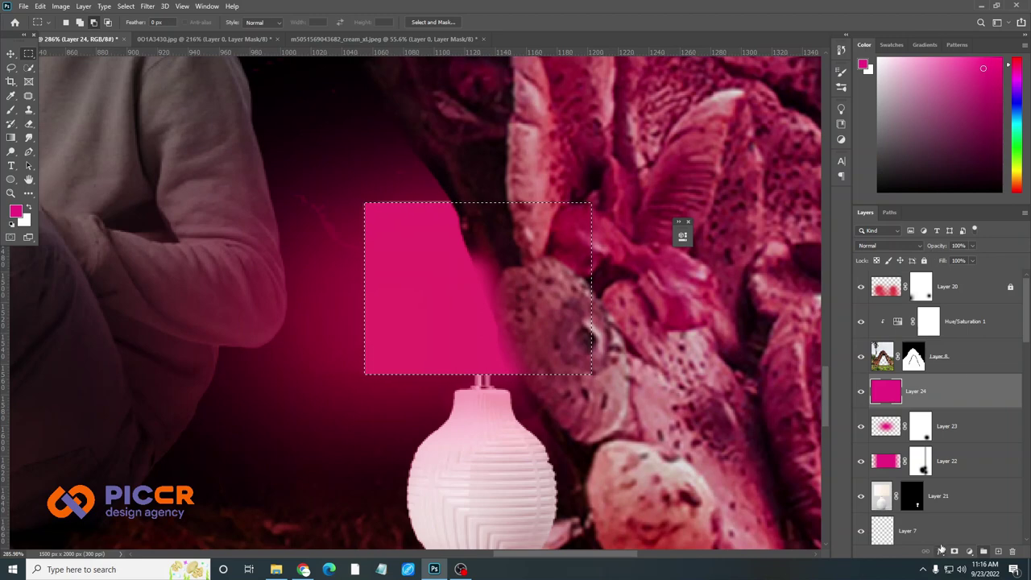
{"action": "left_click", "coordinate": [940, 549]}
{"action": "left_click", "coordinate": [963, 536]}
{"action": "left_click", "coordinate": [767, 279]}
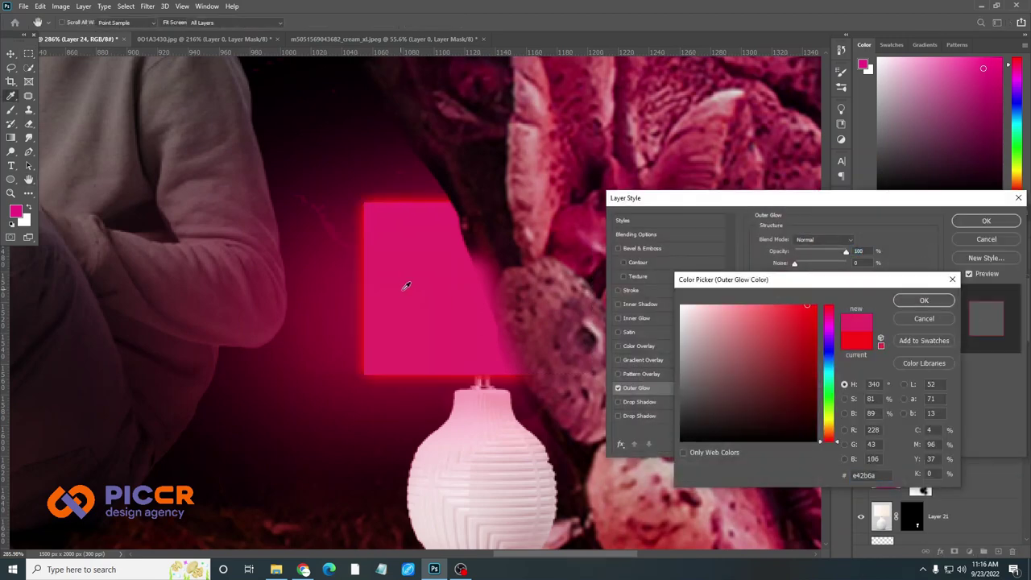
{"action": "key", "text": "Return"}
{"action": "left_click_drag", "start_coordinate": [805, 326], "coordinate": [808, 335]}
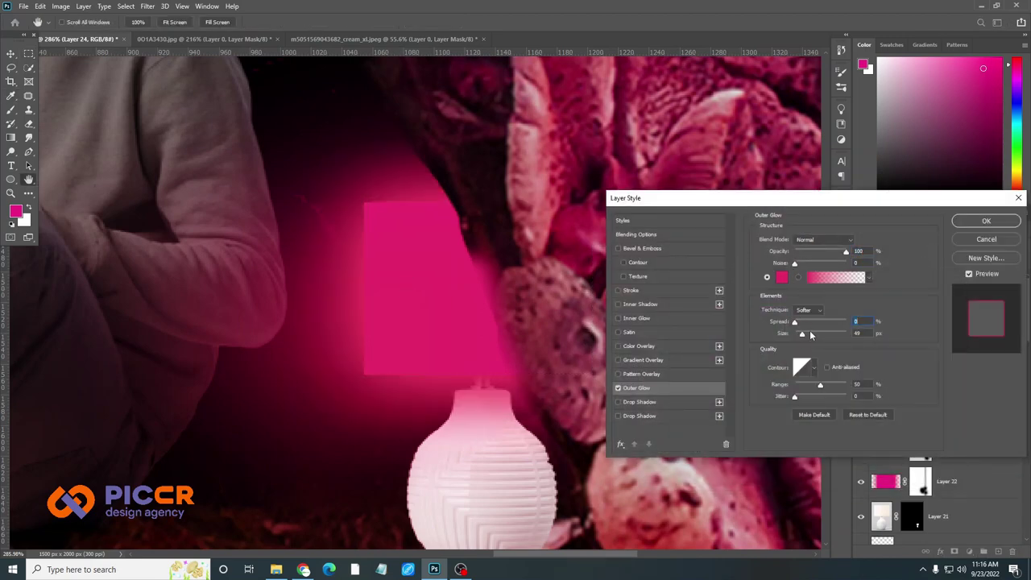
{"action": "key", "text": "Return"}
Keep the shade layer on Normal blending at 40% opacity
{"action": "left_click", "coordinate": [886, 246]}
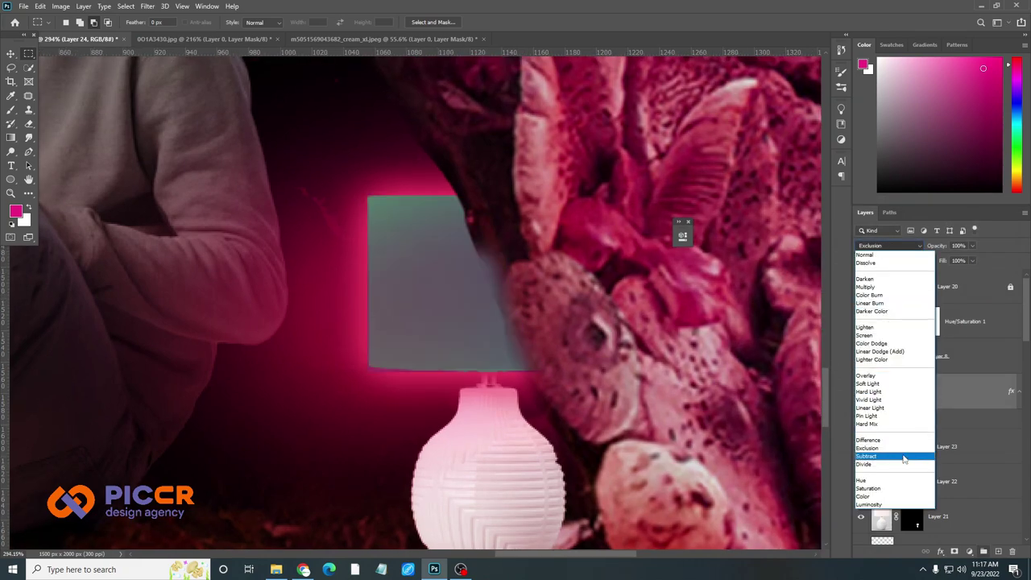
{"action": "key", "text": "Escape"}
{"action": "key", "text": "4"}
{"action": "scroll", "coordinate": [430, 282], "scroll_direction": "down", "scroll_amount": 3}
{"action": "scroll", "coordinate": [429, 282], "scroll_direction": "up", "scroll_amount": 3}
Warp the pink shade so it sits over the lamp base
{"action": "key", "text": "ctrl+t"}
{"action": "right_click", "coordinate": [433, 270]}
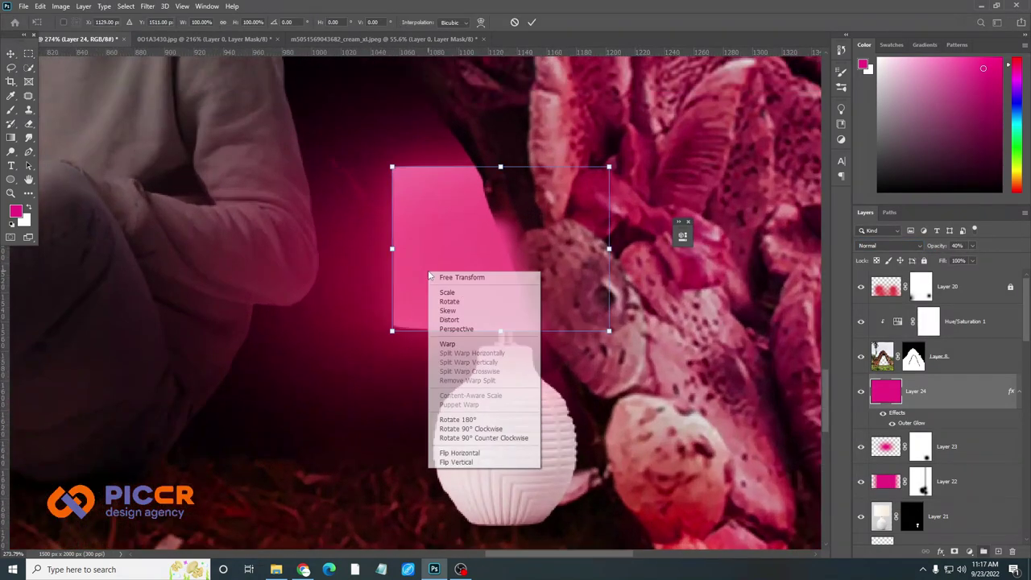
{"action": "left_click", "coordinate": [463, 362]}
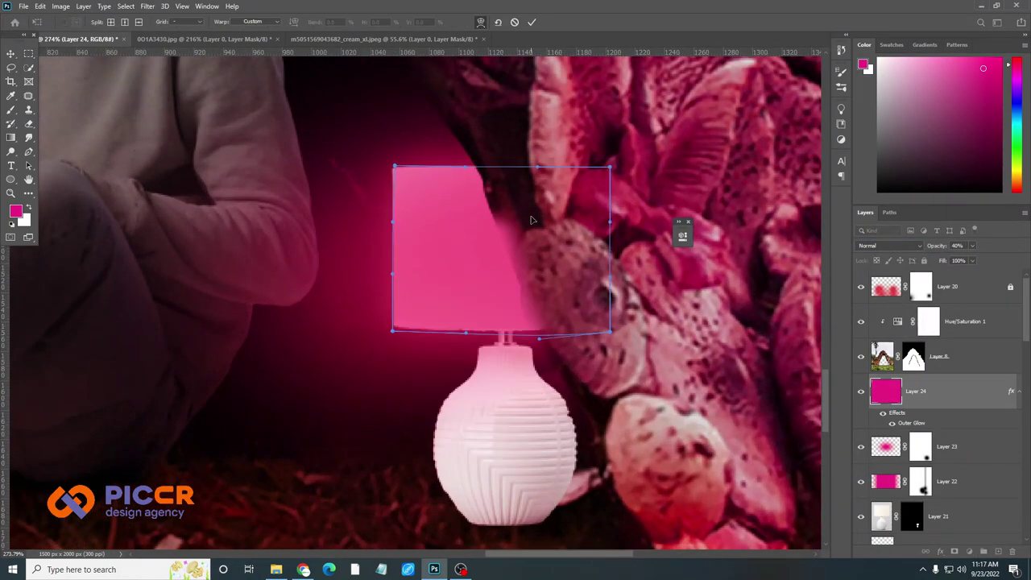
{"action": "left_click", "coordinate": [531, 27]}
{"action": "scroll", "coordinate": [427, 322], "scroll_direction": "down", "scroll_amount": 3}
{"action": "scroll", "coordinate": [427, 322], "scroll_direction": "up", "scroll_amount": 2}
{"action": "scroll", "coordinate": [427, 338], "scroll_direction": "down", "scroll_amount": 2}
{"action": "scroll", "coordinate": [433, 352], "scroll_direction": "up", "scroll_amount": 2}
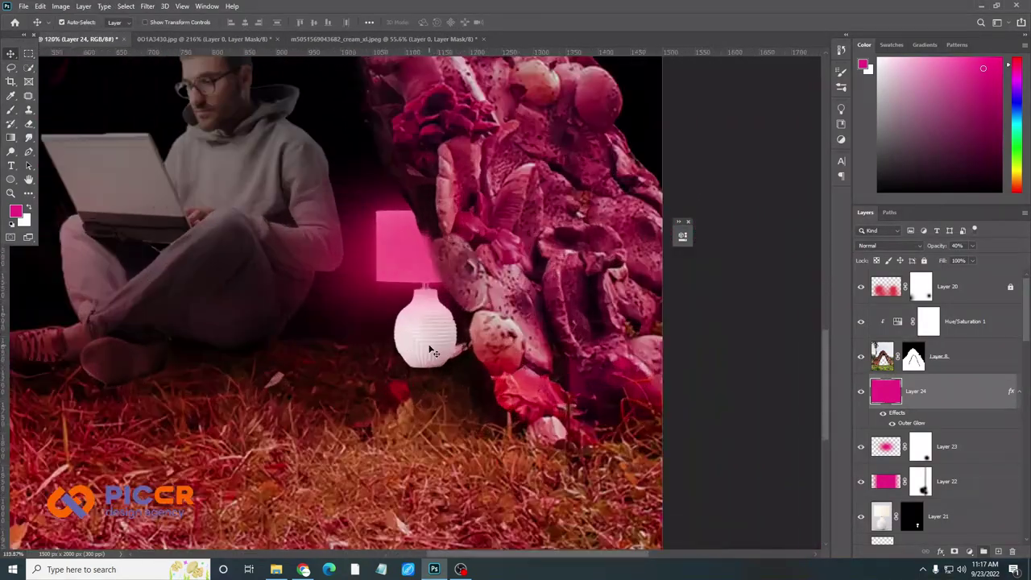
{"action": "scroll", "coordinate": [432, 352], "scroll_direction": "up", "scroll_amount": 1}
Remove the leftover Layer 22
{"action": "left_click", "coordinate": [432, 351]}
{"action": "scroll", "coordinate": [363, 241], "scroll_direction": "down", "scroll_amount": 3}
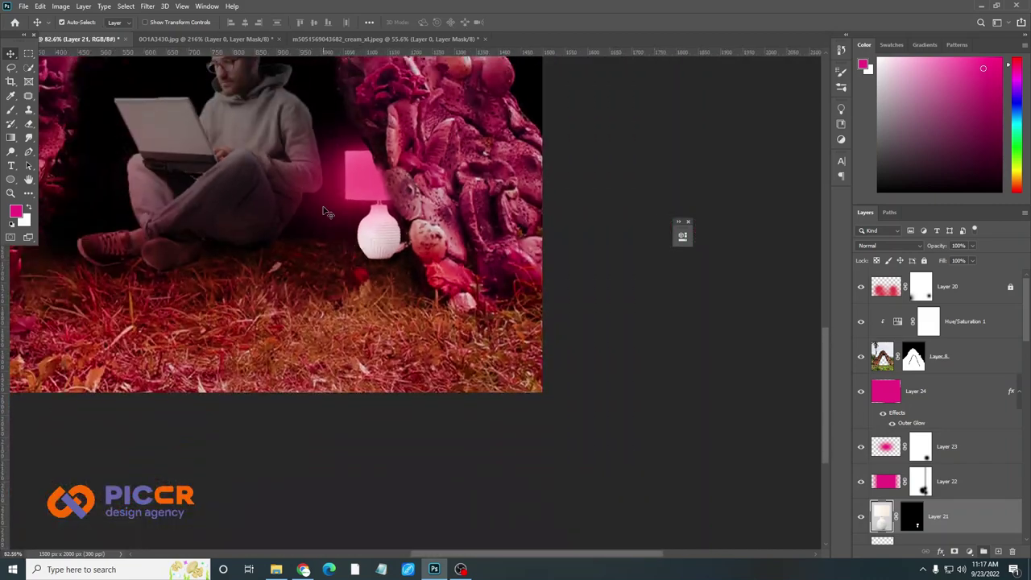
{"action": "scroll", "coordinate": [362, 242], "scroll_direction": "up", "scroll_amount": 1}
{"action": "left_click", "coordinate": [886, 480]}
{"action": "key", "text": "Delete"}
Group the lamp layers, then move the lamp left of the man and scale it down
{"action": "scroll", "coordinate": [501, 423], "scroll_direction": "down", "scroll_amount": 3}
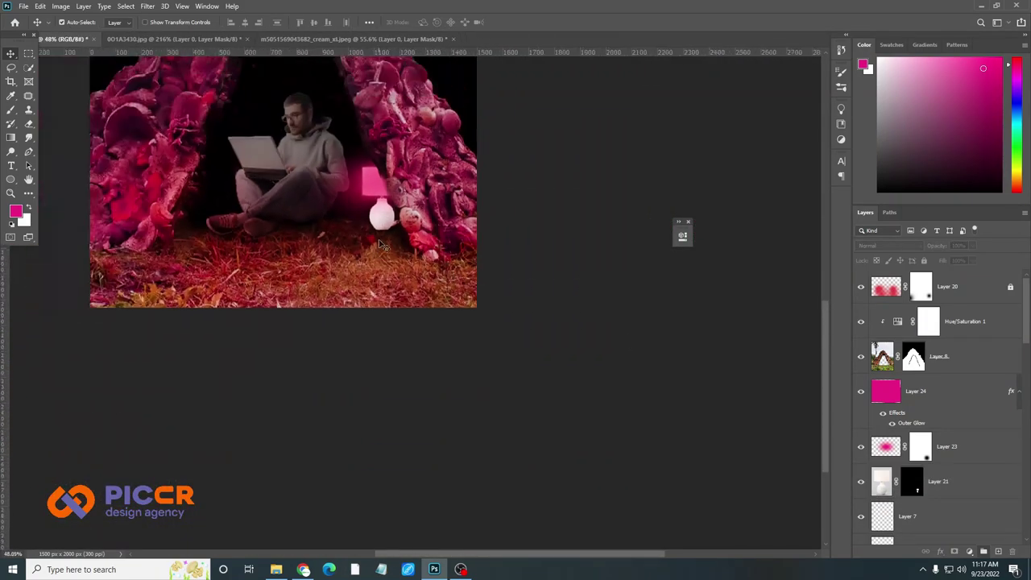
{"action": "scroll", "coordinate": [501, 422], "scroll_direction": "up", "scroll_amount": 2}
{"action": "scroll", "coordinate": [501, 423], "scroll_direction": "down", "scroll_amount": 1}
{"action": "scroll", "coordinate": [501, 423], "scroll_direction": "up", "scroll_amount": 1}
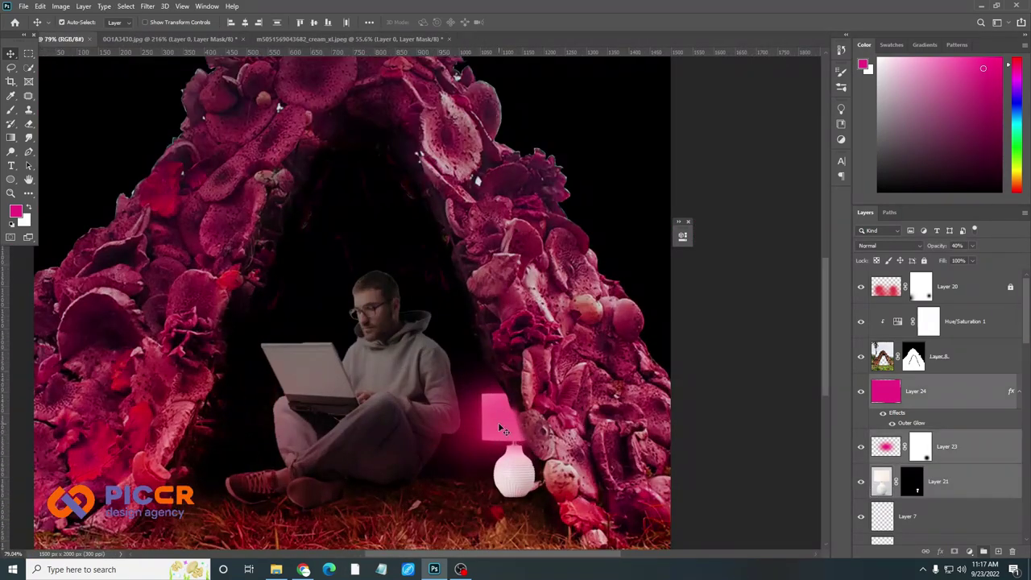
{"action": "key", "text": "ctrl+g"}
{"action": "key", "text": "ctrl+t"}
{"action": "left_click_drag", "start_coordinate": [475, 475], "coordinate": [206, 459]}
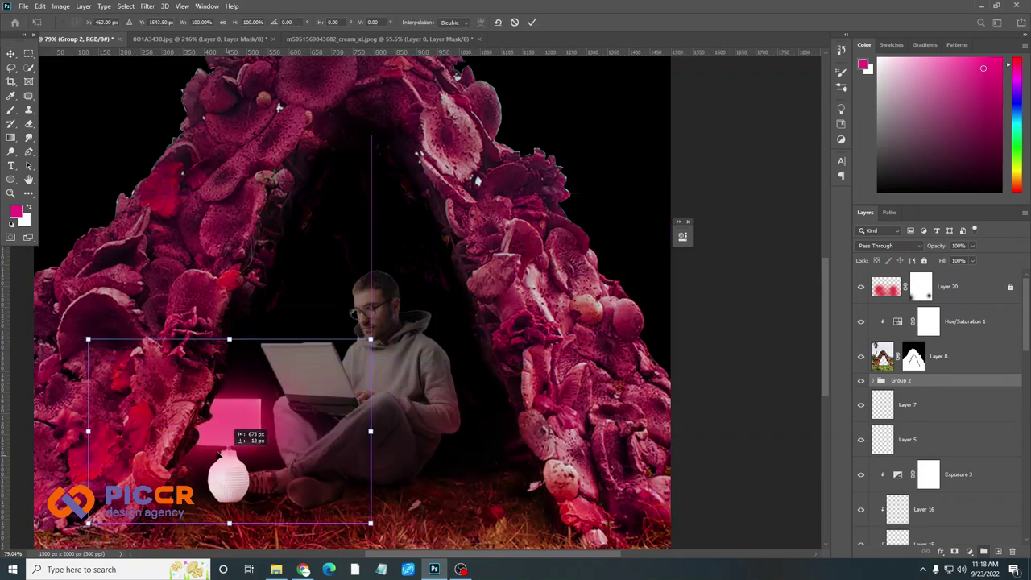
{"action": "scroll", "coordinate": [319, 373], "scroll_direction": "down", "scroll_amount": 1}
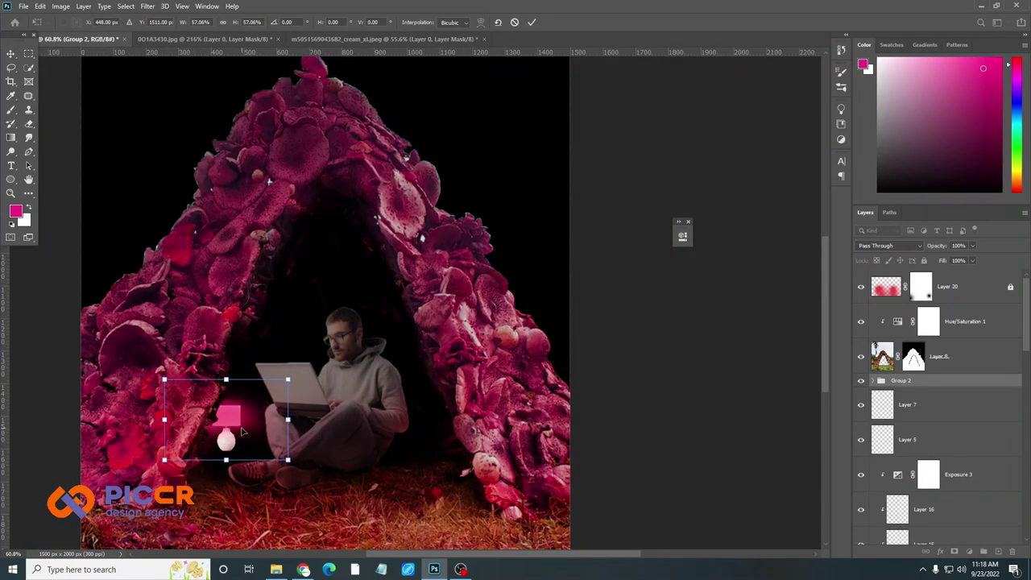
{"action": "left_click_drag", "start_coordinate": [353, 324], "coordinate": [290, 367]}
{"action": "key", "text": "Return"}
{"action": "scroll", "coordinate": [380, 392], "scroll_direction": "down", "scroll_amount": 2}
{"action": "scroll", "coordinate": [380, 392], "scroll_direction": "up", "scroll_amount": 5}
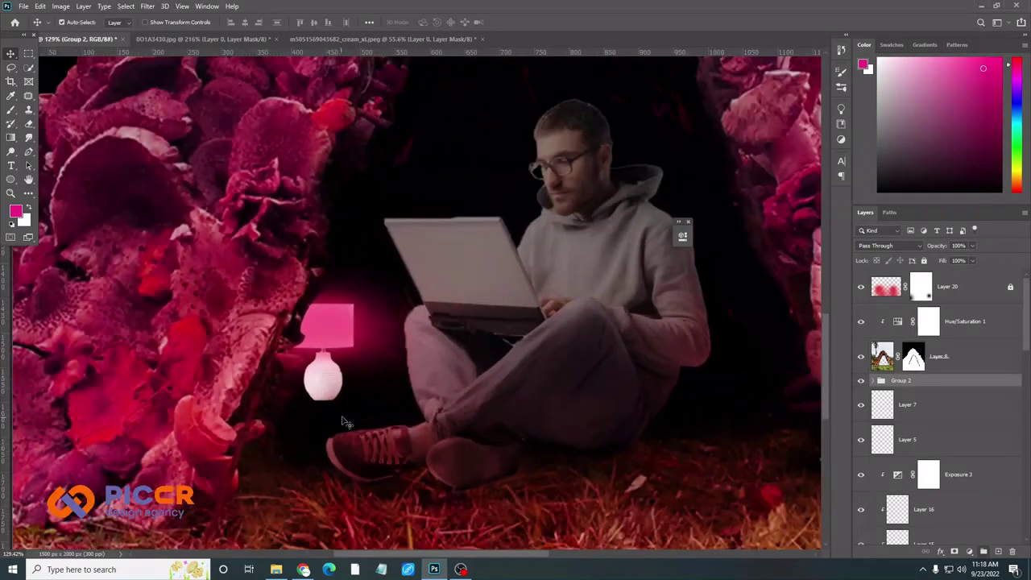
Paint a pink glow around the lamp on a new Darker Color layer inside the group
{"action": "left_click", "coordinate": [873, 380]}
{"action": "left_click", "coordinate": [983, 552]}
{"action": "key", "text": "b"}
{"action": "key", "text": "bracketleft"}
{"action": "key", "text": "bracketleft"}
{"action": "key", "text": "bracketleft"}
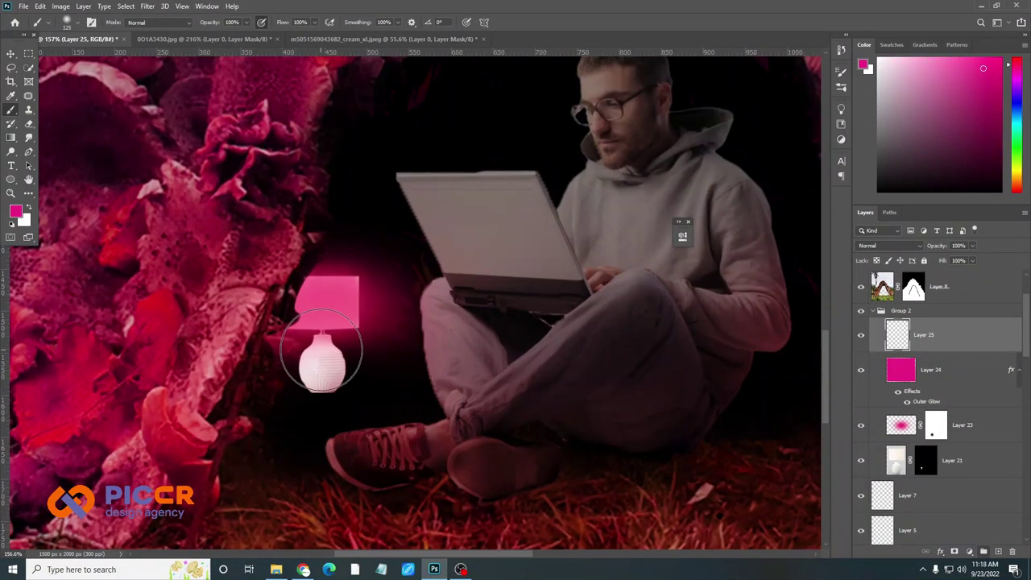
{"action": "left_click", "coordinate": [324, 359]}
{"action": "left_click", "coordinate": [886, 244]}
{"action": "left_click", "coordinate": [890, 314]}
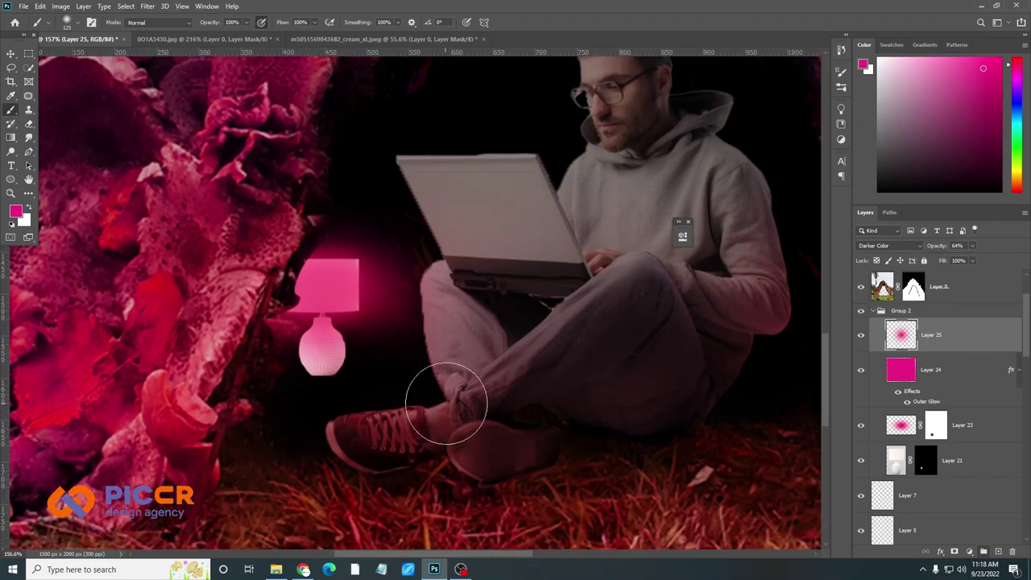
Clip a Hue/Saturation adjustment to the lamp group, setting hue -36 and saturation -61
{"action": "scroll", "coordinate": [379, 398], "scroll_direction": "down", "scroll_amount": 3}
{"action": "left_click", "coordinate": [881, 311]}
{"action": "left_click", "coordinate": [969, 552]}
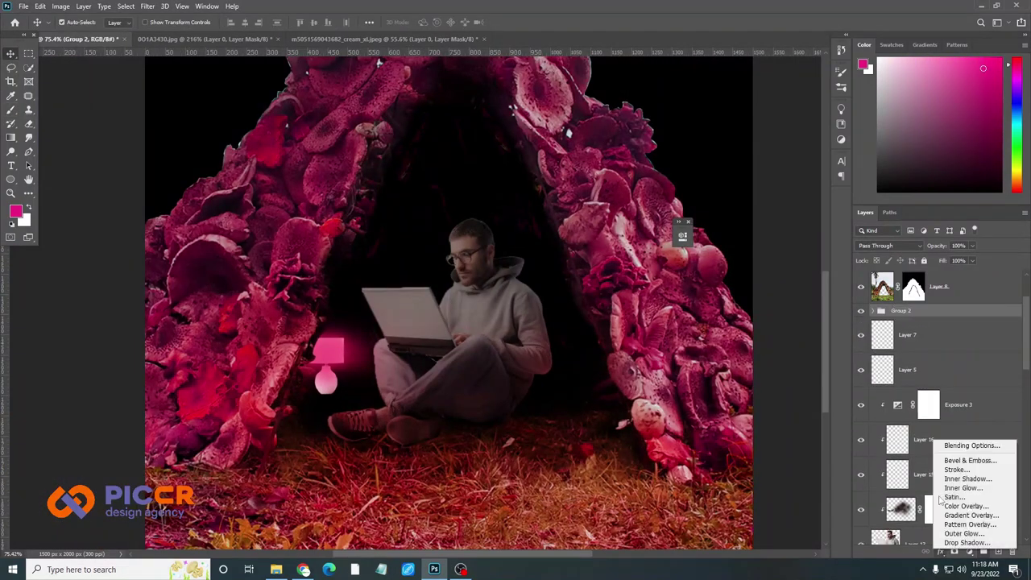
{"action": "left_click", "coordinate": [978, 451]}
{"action": "left_click", "coordinate": [590, 392]}
{"action": "left_click_drag", "start_coordinate": [599, 308], "coordinate": [574, 312]}
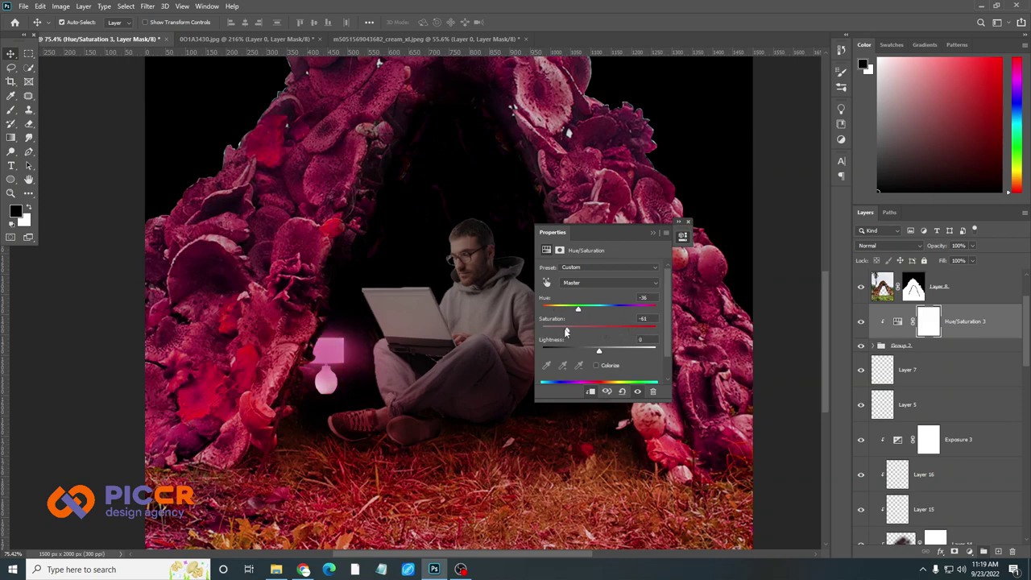
Duplicate the lamp group with its adjustment and move the copy right, behind the laptop
{"action": "left_click", "coordinate": [653, 233]}
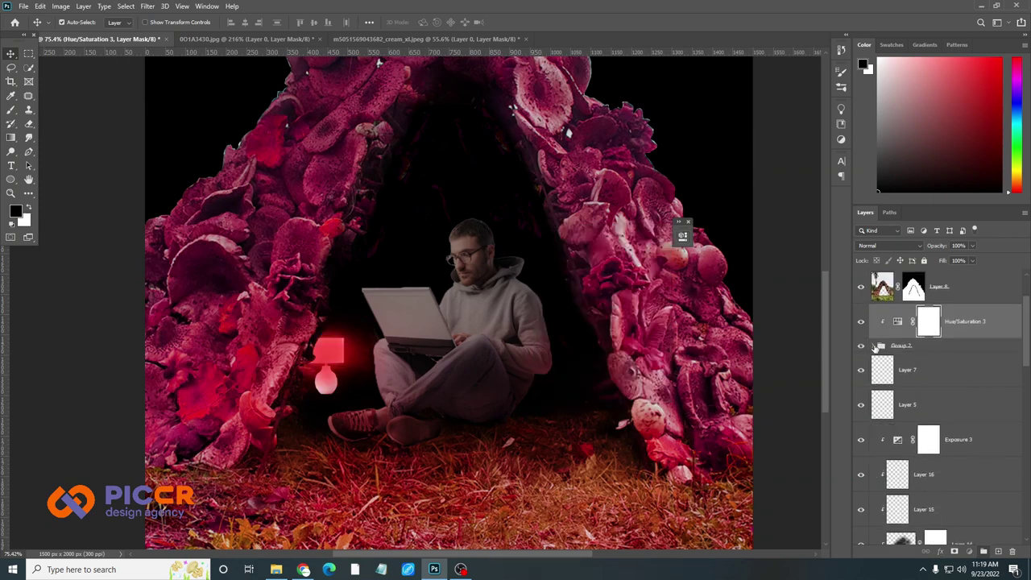
{"action": "left_click", "coordinate": [881, 345]}
{"action": "key", "text": "ctrl+j"}
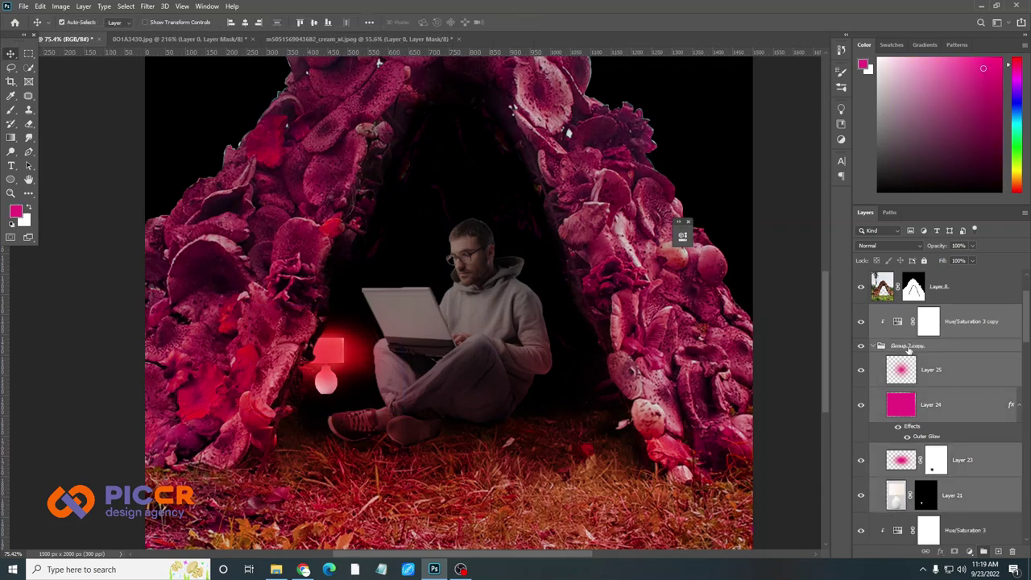
{"action": "left_click", "coordinate": [881, 345]}
{"action": "key", "text": "ctrl+t"}
{"action": "left_click_drag", "start_coordinate": [364, 352], "coordinate": [435, 351]}
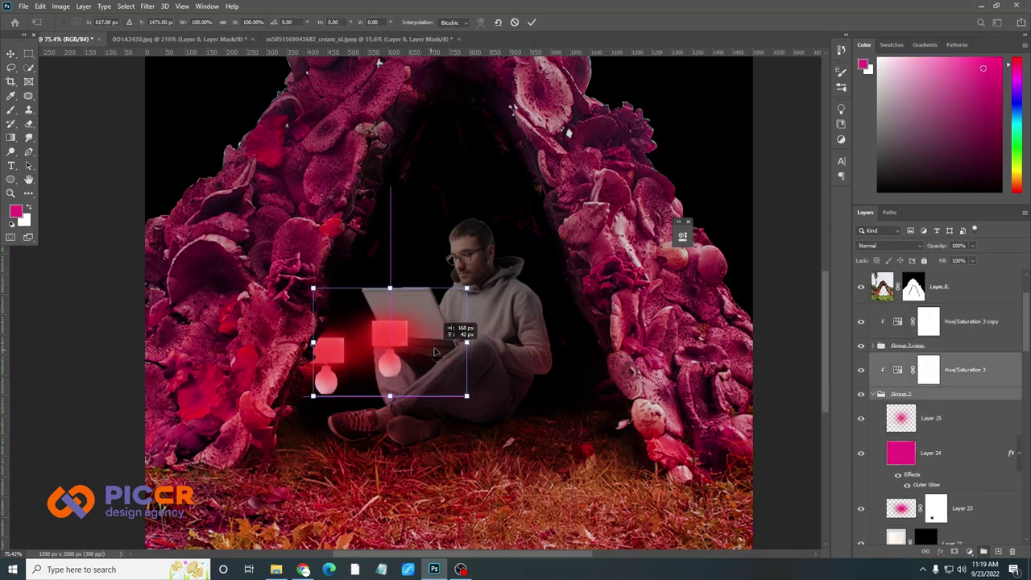
{"action": "key", "text": "Return"}
{"action": "scroll", "coordinate": [934, 403], "scroll_direction": "down", "scroll_amount": 3}
{"action": "scroll", "coordinate": [423, 385], "scroll_direction": "down", "scroll_amount": 1}
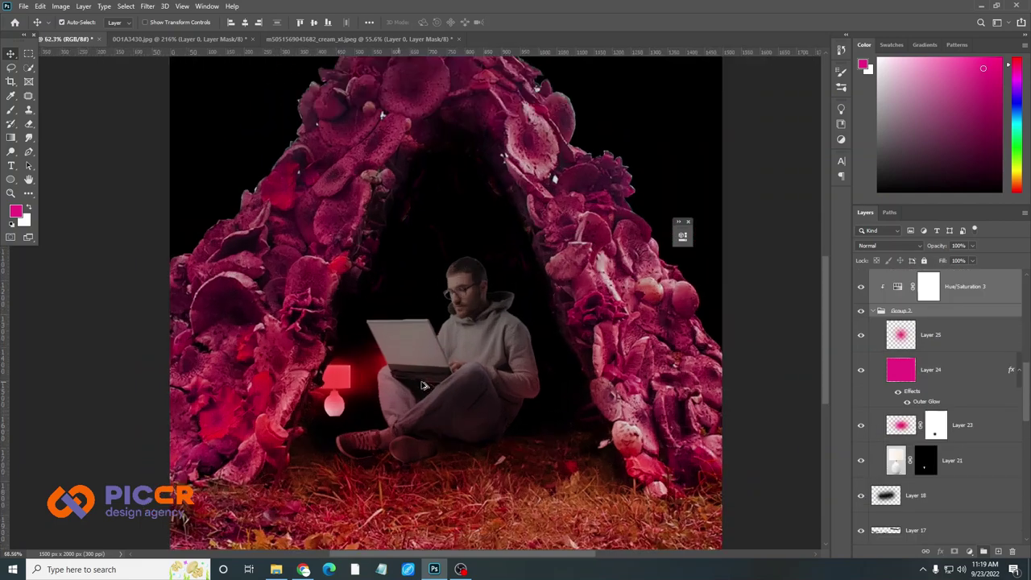
{"action": "scroll", "coordinate": [423, 385], "scroll_direction": "up", "scroll_amount": 1}
Duplicate the lamp again and place the copy to the man's right
{"action": "key", "text": "ctrl+j"}
{"action": "left_click", "coordinate": [881, 311]}
{"action": "left_click", "coordinate": [967, 334]}
{"action": "left_click", "coordinate": [902, 359], "text": "shift"}
{"action": "key", "text": "ctrl+t"}
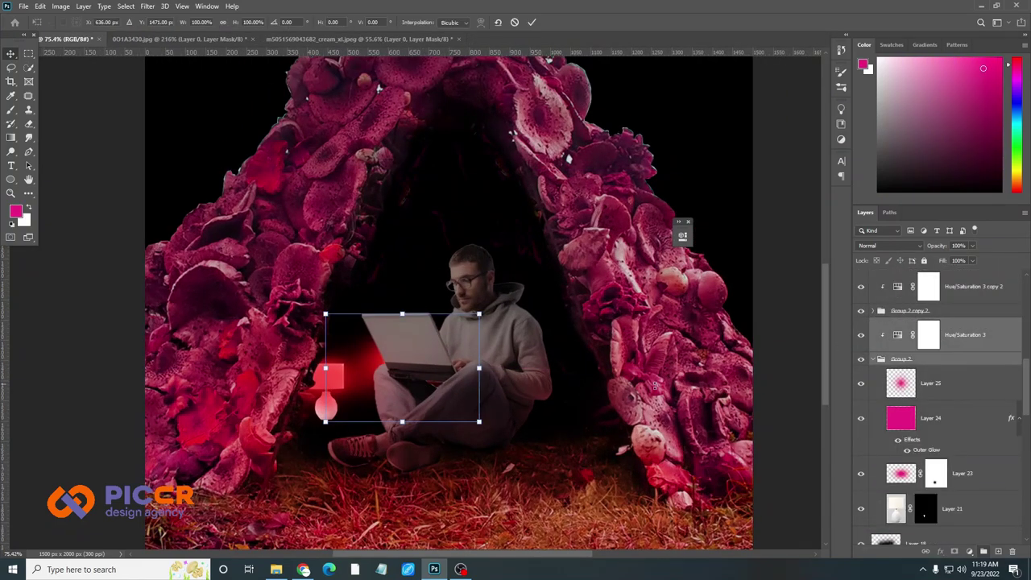
{"action": "left_click_drag", "start_coordinate": [381, 394], "coordinate": [533, 394]}
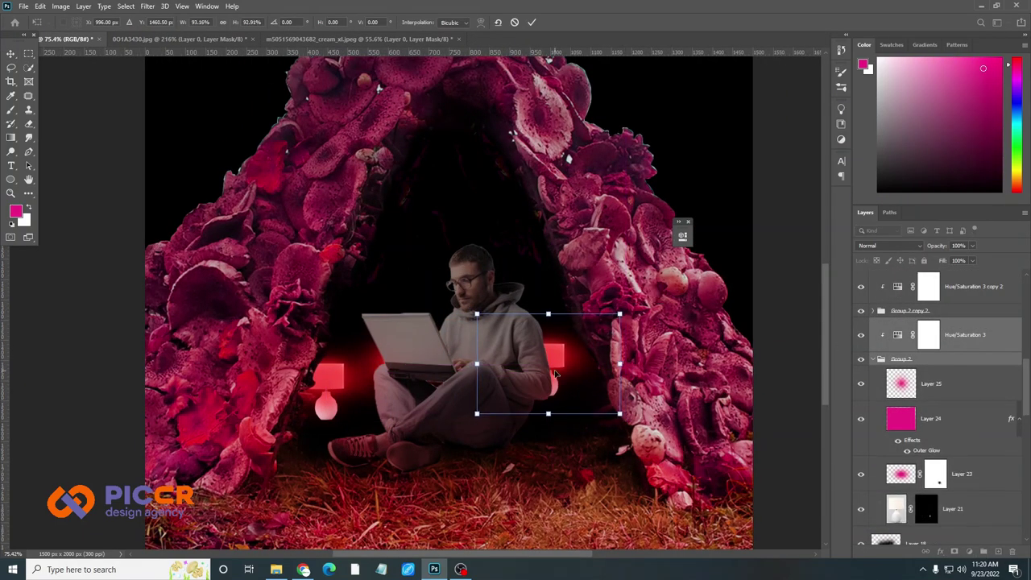
{"action": "left_click", "coordinate": [530, 25]}
{"action": "scroll", "coordinate": [942, 386], "scroll_direction": "up", "scroll_amount": 5}
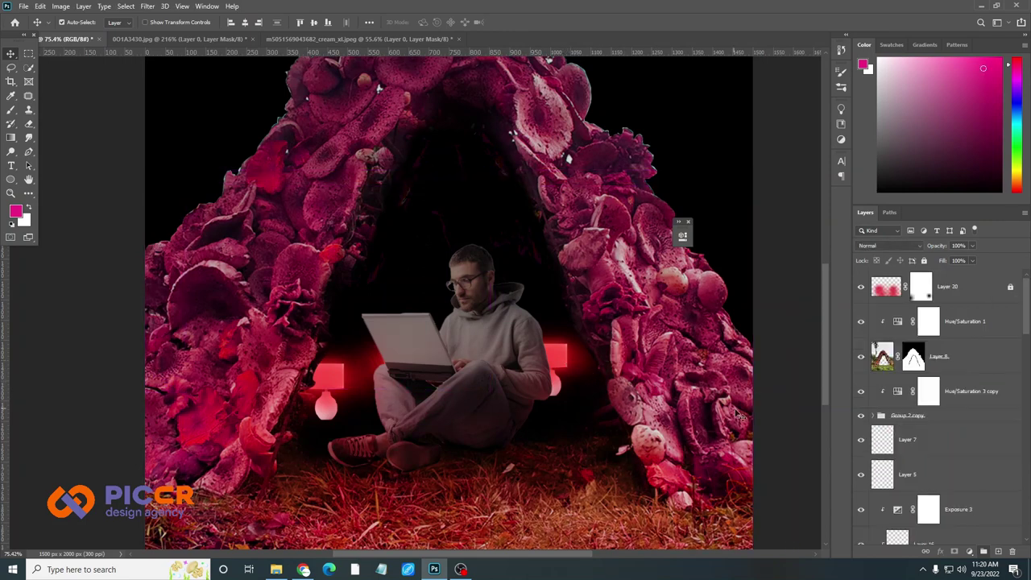
Duplicate the first lamp copy and move it right and down beside the man
{"action": "left_click", "coordinate": [948, 393]}
{"action": "left_click", "coordinate": [950, 417], "text": "shift"}
{"action": "key", "text": "ctrl+j"}
{"action": "key", "text": "ctrl+t"}
{"action": "left_click_drag", "start_coordinate": [595, 387], "coordinate": [636, 407]}
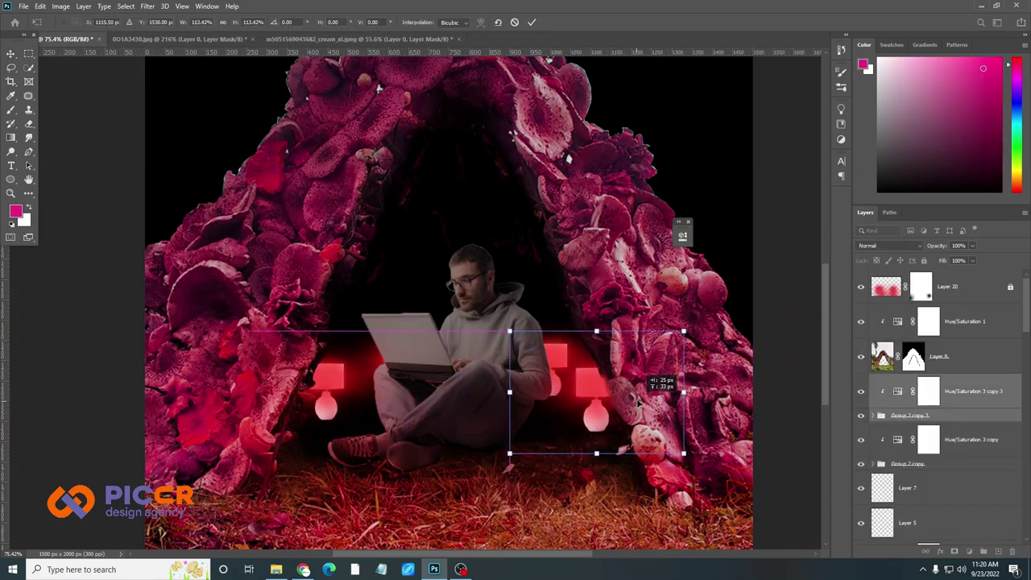
{"action": "key", "text": "Return"}
{"action": "scroll", "coordinate": [451, 298], "scroll_direction": "down", "scroll_amount": 5}
{"action": "scroll", "coordinate": [402, 298], "scroll_direction": "up", "scroll_amount": 4}
Shift the newest lamp's hue toward purple and review the Hue/Saturation 1 settings
{"action": "double_click", "coordinate": [897, 391]}
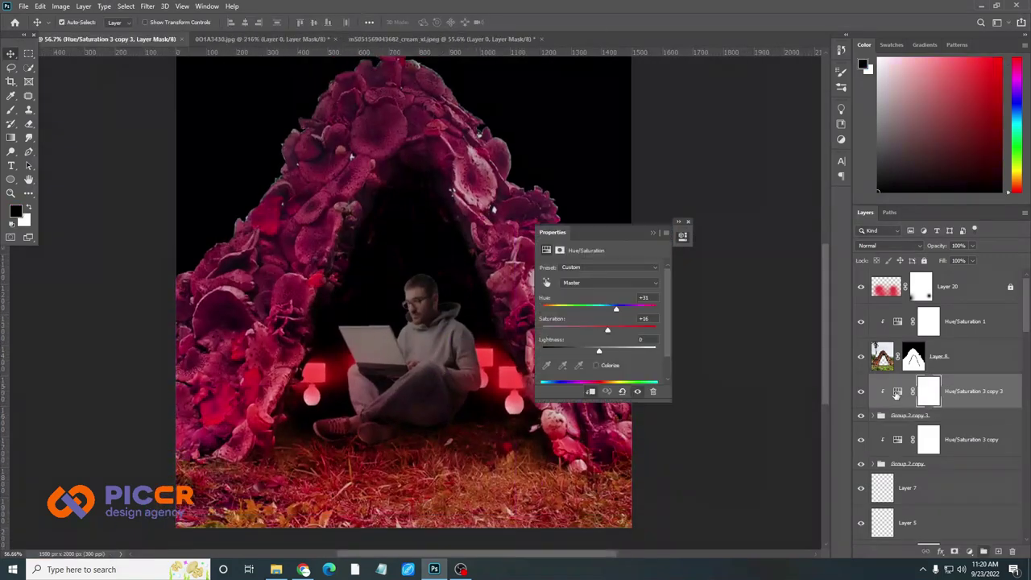
{"action": "left_click_drag", "start_coordinate": [733, 308], "coordinate": [748, 313]}
{"action": "left_click", "coordinate": [790, 221]}
{"action": "double_click", "coordinate": [897, 320]}
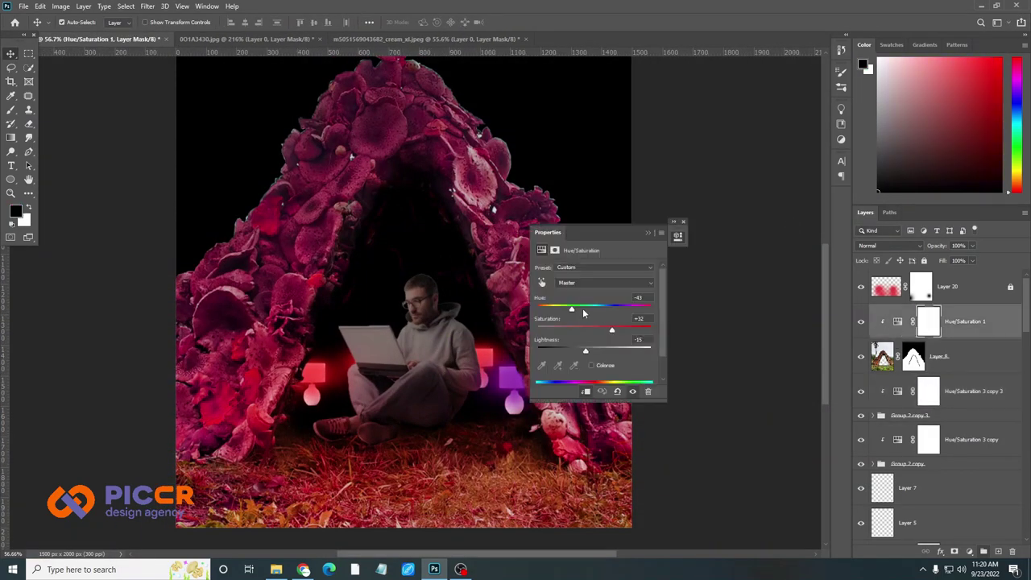
{"action": "left_click", "coordinate": [601, 391]}
Review the Hue/Saturation 3 copy and Hue/Saturation 3 copy 2 settings of the other lamps
{"action": "scroll", "coordinate": [888, 422], "scroll_direction": "down", "scroll_amount": 1}
{"action": "double_click", "coordinate": [897, 404]}
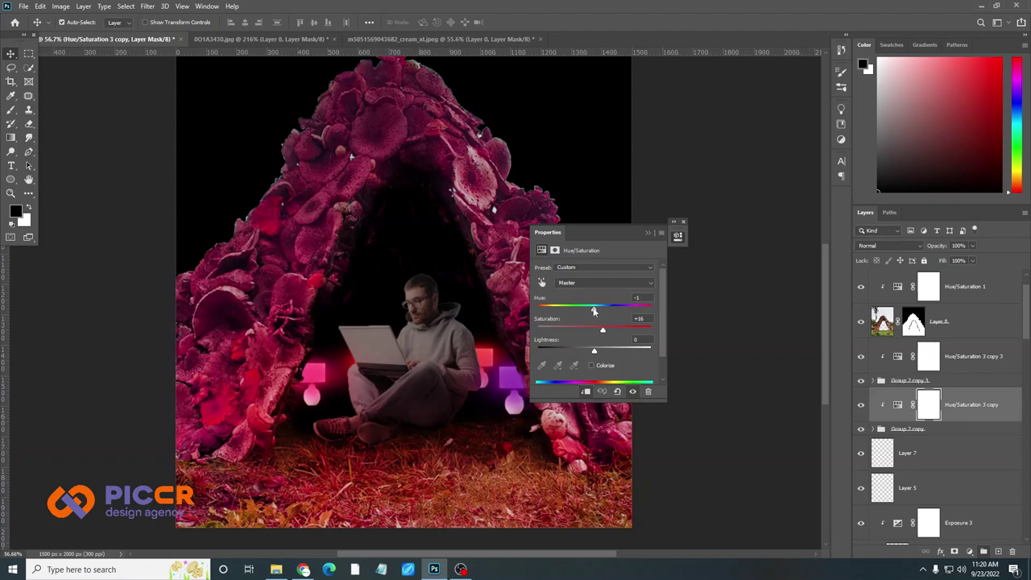
{"action": "left_click", "coordinate": [648, 233]}
{"action": "scroll", "coordinate": [918, 423], "scroll_direction": "down", "scroll_amount": 3}
{"action": "scroll", "coordinate": [918, 423], "scroll_direction": "up", "scroll_amount": 1}
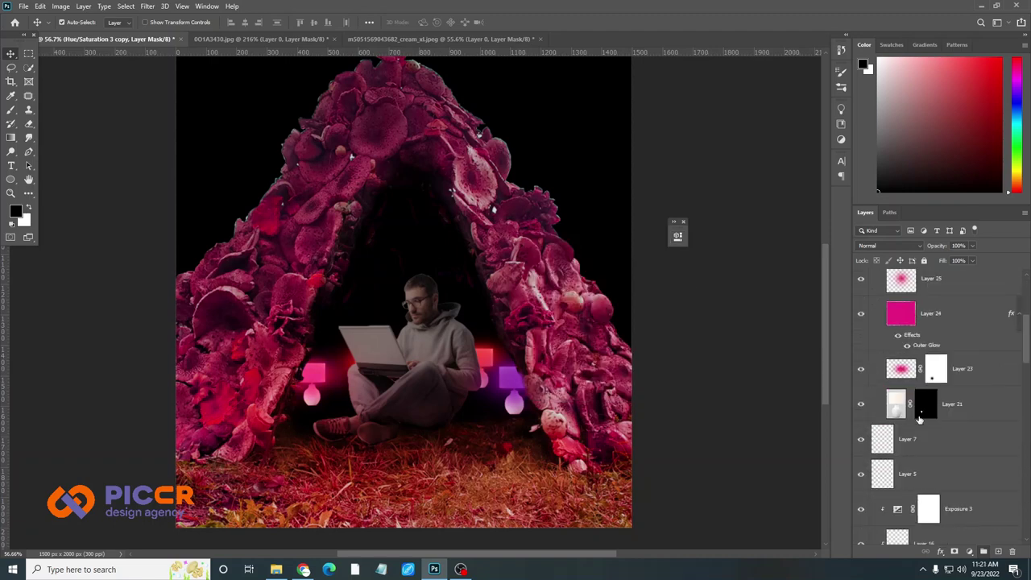
{"action": "left_click", "coordinate": [873, 325]}
{"action": "scroll", "coordinate": [919, 418], "scroll_direction": "up", "scroll_amount": 3}
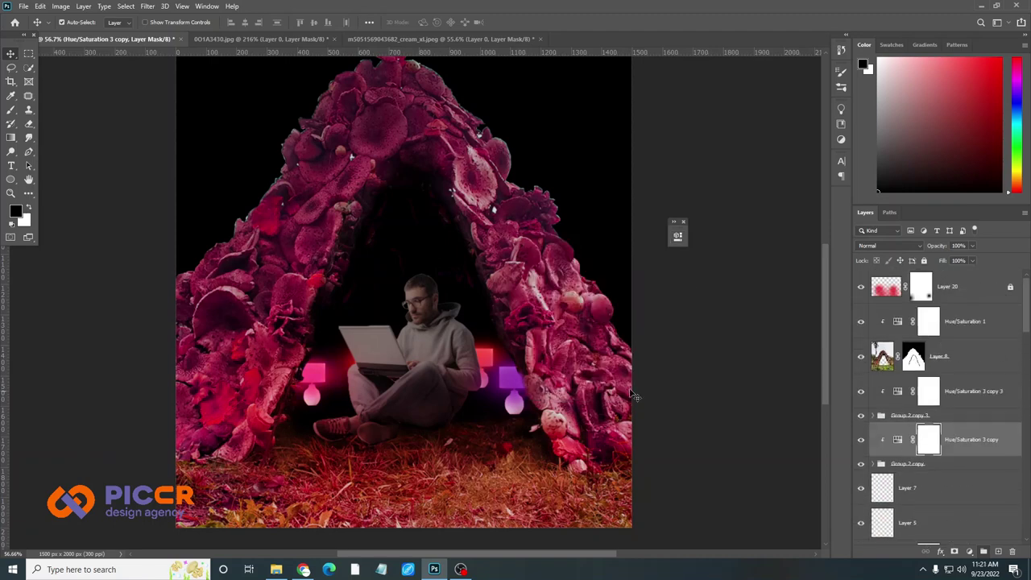
{"action": "double_click", "coordinate": [897, 318]}
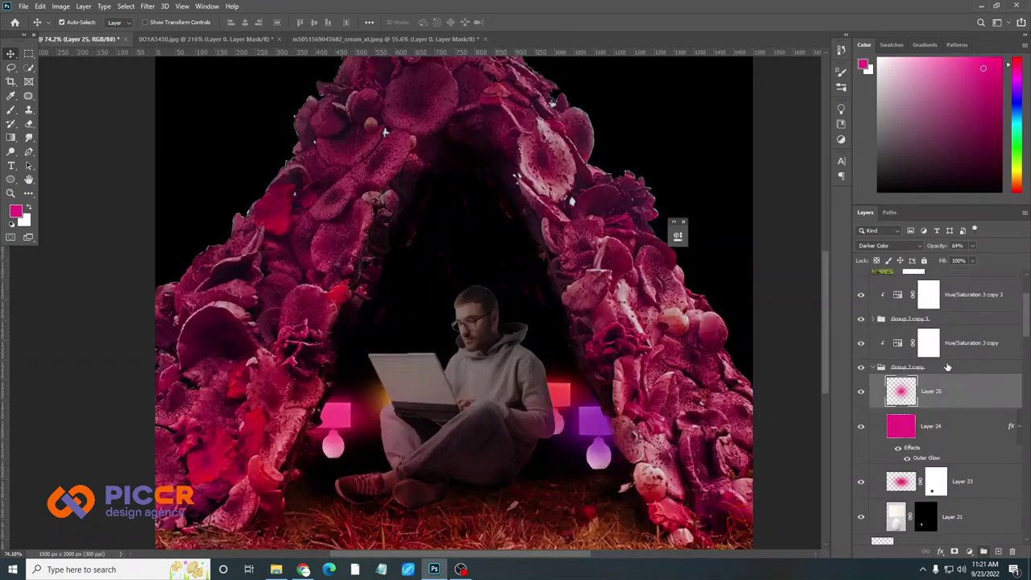
Move the left lamp further left and down
{"action": "key", "text": "ctrl+t"}
{"action": "left_click_drag", "start_coordinate": [402, 421], "coordinate": [370, 441]}
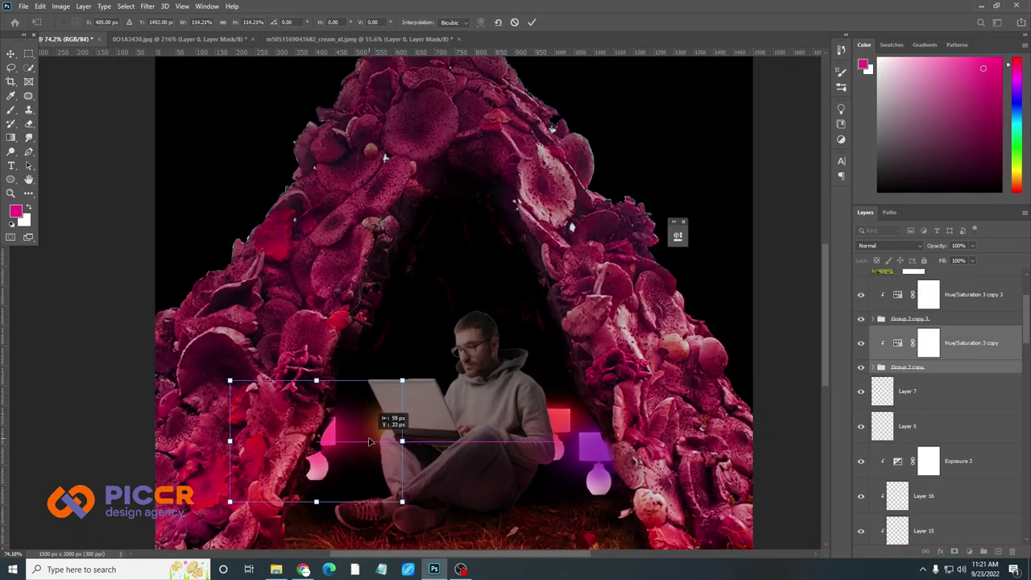
{"action": "left_click", "coordinate": [531, 23]}
Scale down Group 2 copy 2 and shrink and nudge the right-hand lamps into place
{"action": "left_click", "coordinate": [914, 414]}
{"action": "left_click", "coordinate": [881, 412]}
{"action": "left_click", "coordinate": [966, 388], "text": "shift"}
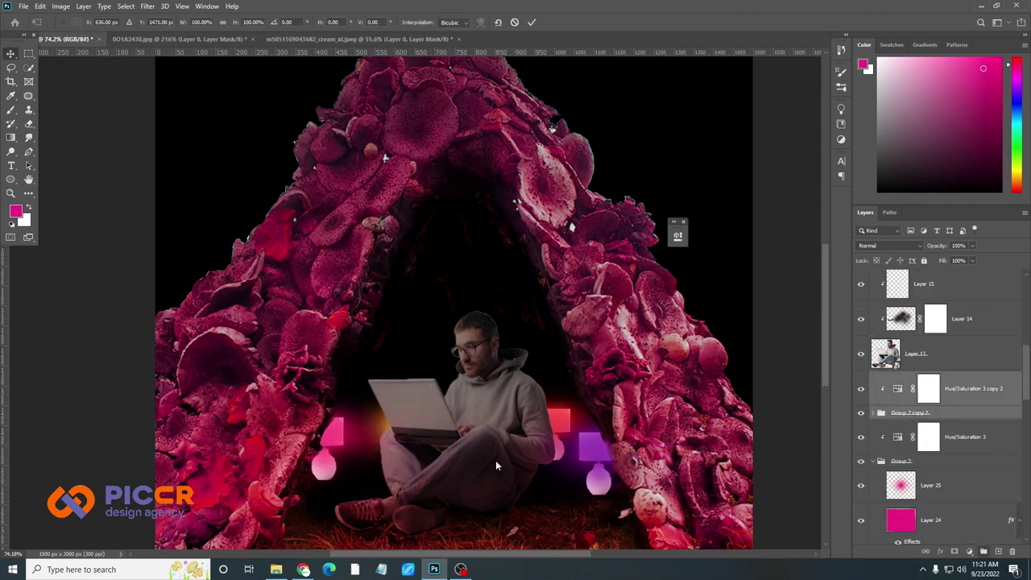
{"action": "key", "text": "ctrl+t"}
{"action": "left_click_drag", "start_coordinate": [472, 376], "coordinate": [439, 392]}
{"action": "left_click_drag", "start_coordinate": [436, 413], "coordinate": [418, 415]}
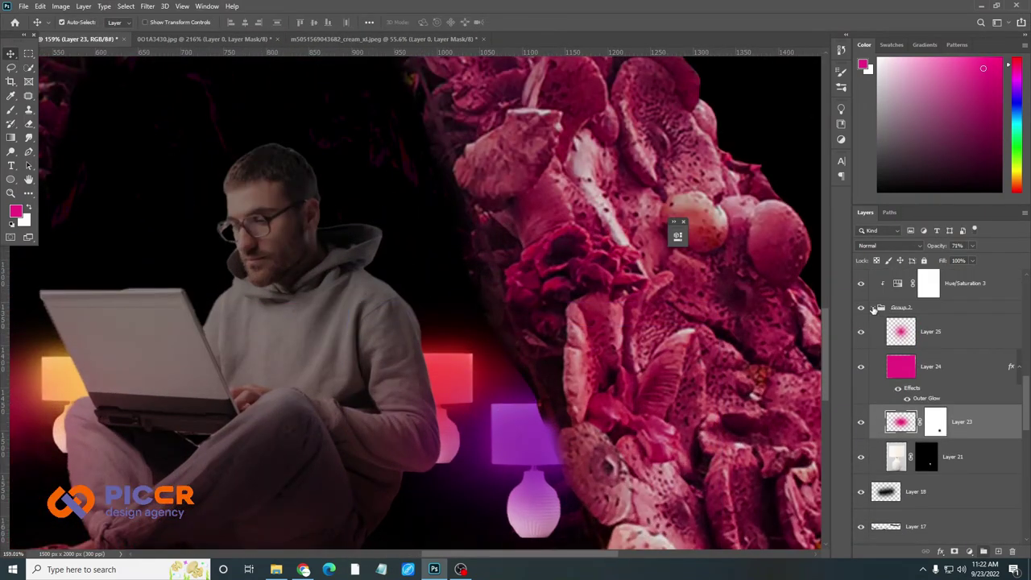
{"action": "mouse_move", "coordinate": [589, 396]}
{"action": "left_mouse_down"}
{"action": "mouse_move", "coordinate": [568, 348]}
{"action": "mouse_move", "coordinate": [534, 338]}
{"action": "left_mouse_up"}
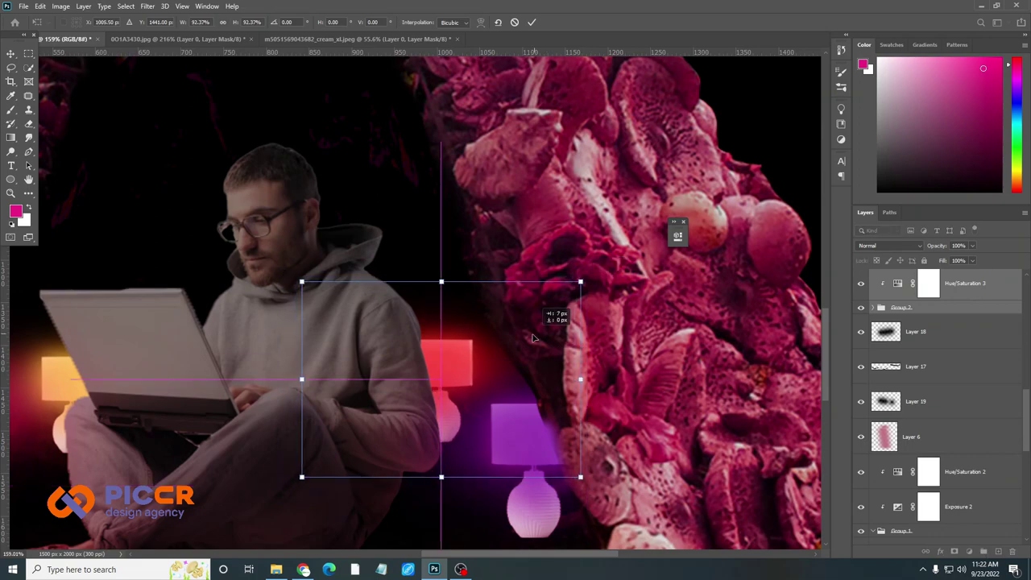
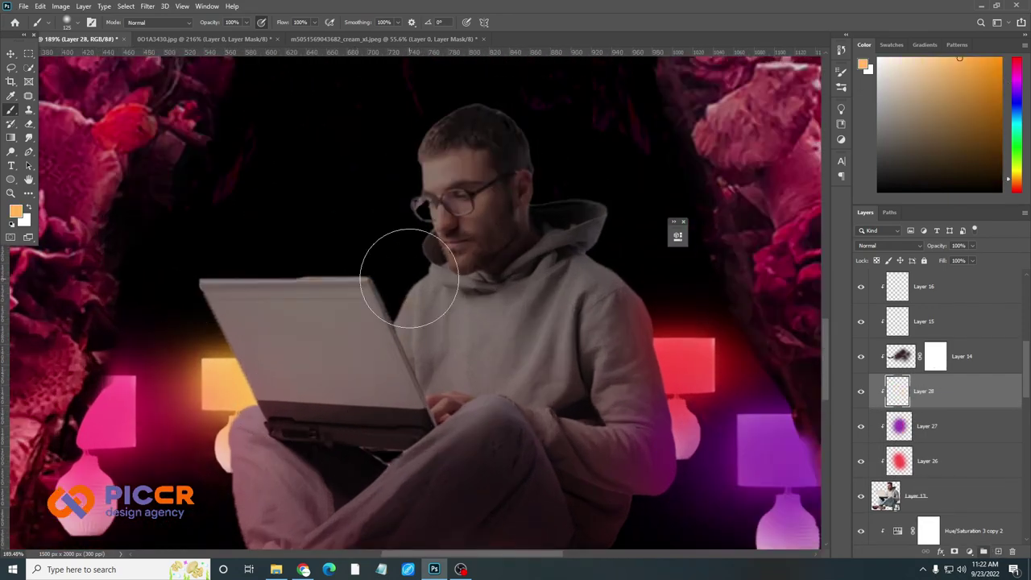
Paint an orange glow near the man's shoulder on Layer 28, lower its opacity and mask it
{"action": "scroll", "coordinate": [407, 274], "scroll_direction": "down", "scroll_amount": 1}
{"action": "scroll", "coordinate": [476, 330], "scroll_direction": "down", "scroll_amount": 1}
{"action": "scroll", "coordinate": [441, 290], "scroll_direction": "down", "scroll_amount": 1}
{"action": "left_click", "coordinate": [480, 318]}
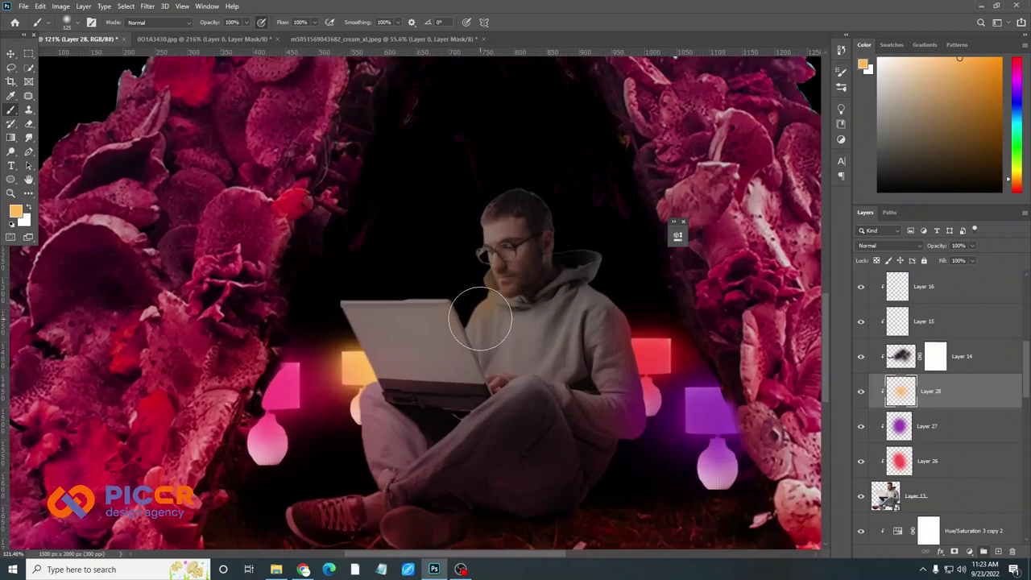
{"action": "scroll", "coordinate": [470, 317], "scroll_direction": "up", "scroll_amount": 1}
{"action": "scroll", "coordinate": [446, 287], "scroll_direction": "up", "scroll_amount": 1}
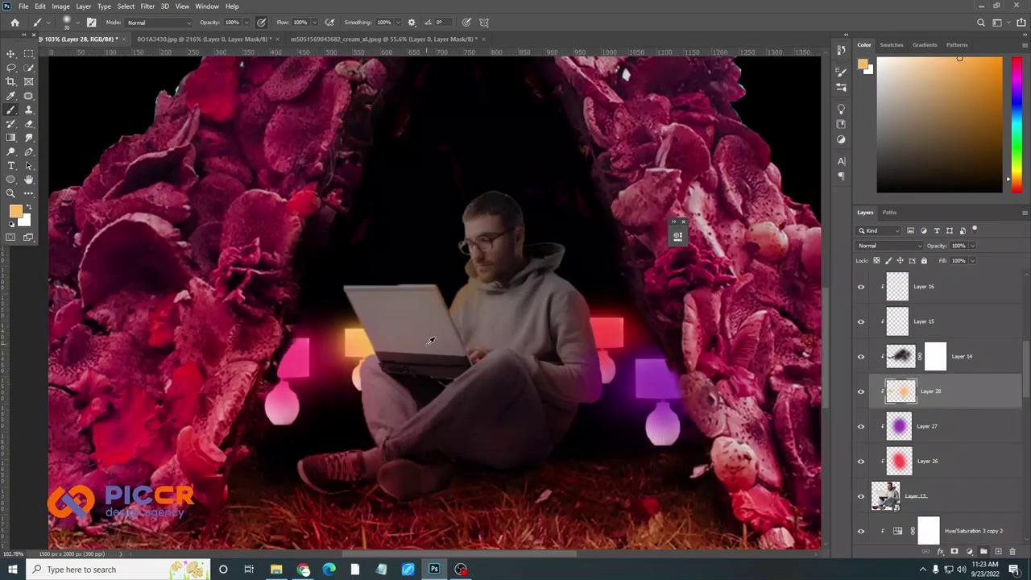
{"action": "left_click", "coordinate": [972, 246]}
{"action": "scroll", "coordinate": [459, 223], "scroll_direction": "up", "scroll_amount": 1}
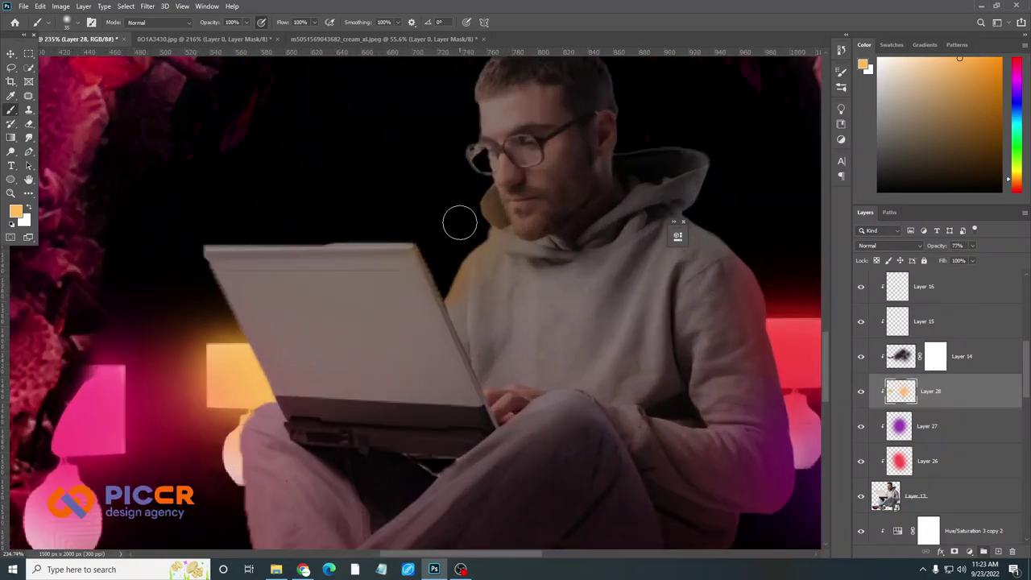
{"action": "scroll", "coordinate": [407, 206], "scroll_direction": "up", "scroll_amount": 5}
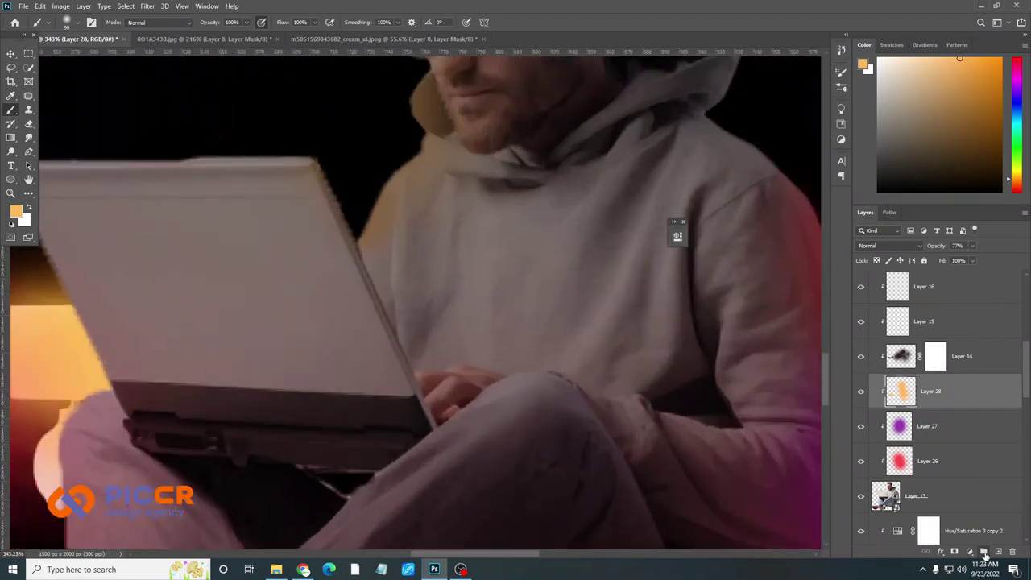
{"action": "left_click", "coordinate": [955, 552]}
{"action": "scroll", "coordinate": [435, 198], "scroll_direction": "up", "scroll_amount": 3}
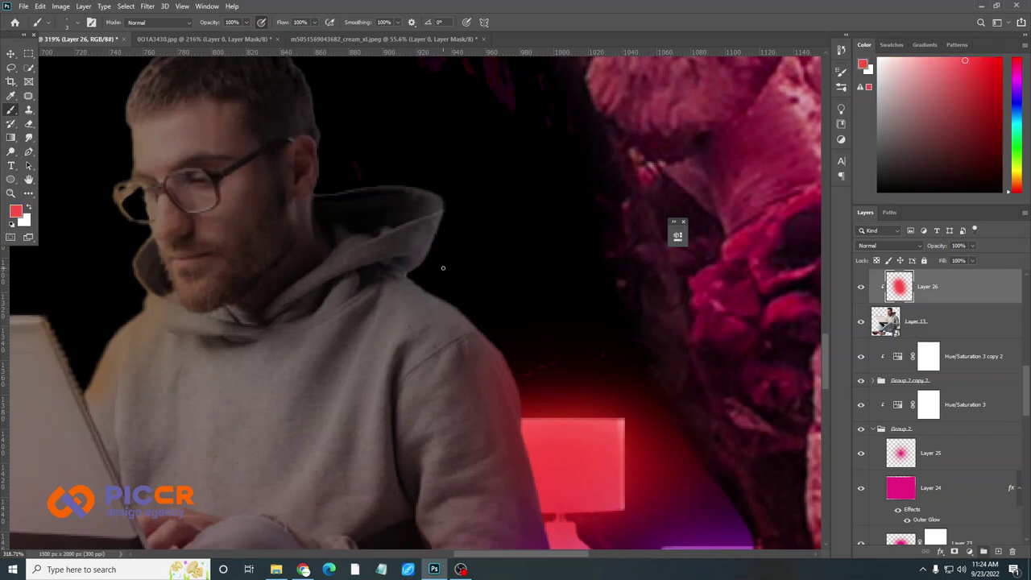
Add Layer 29 with a pink glow faded to 29% opacity
{"action": "scroll", "coordinate": [487, 292], "scroll_direction": "down", "scroll_amount": 5}
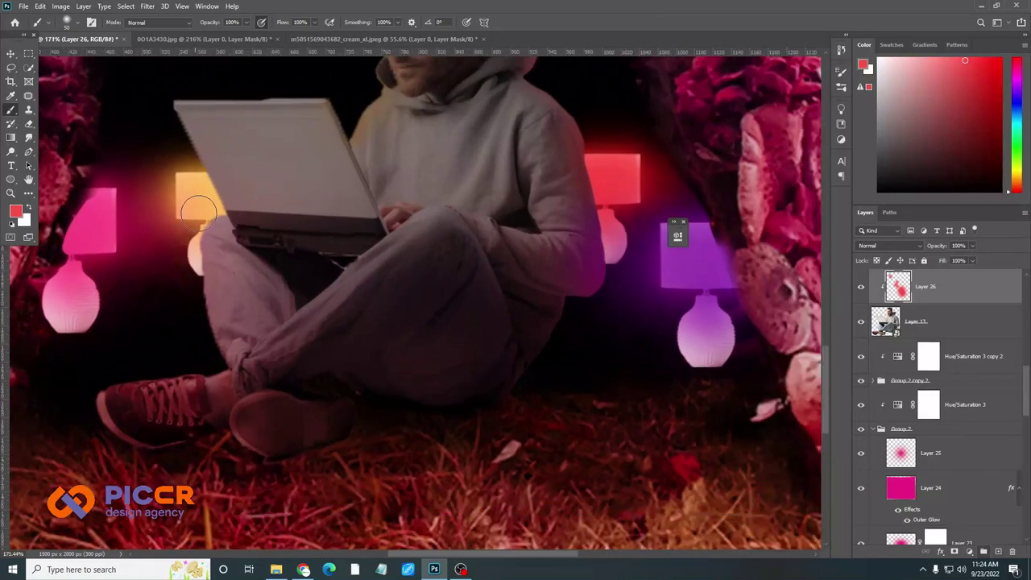
{"action": "left_click", "coordinate": [997, 549]}
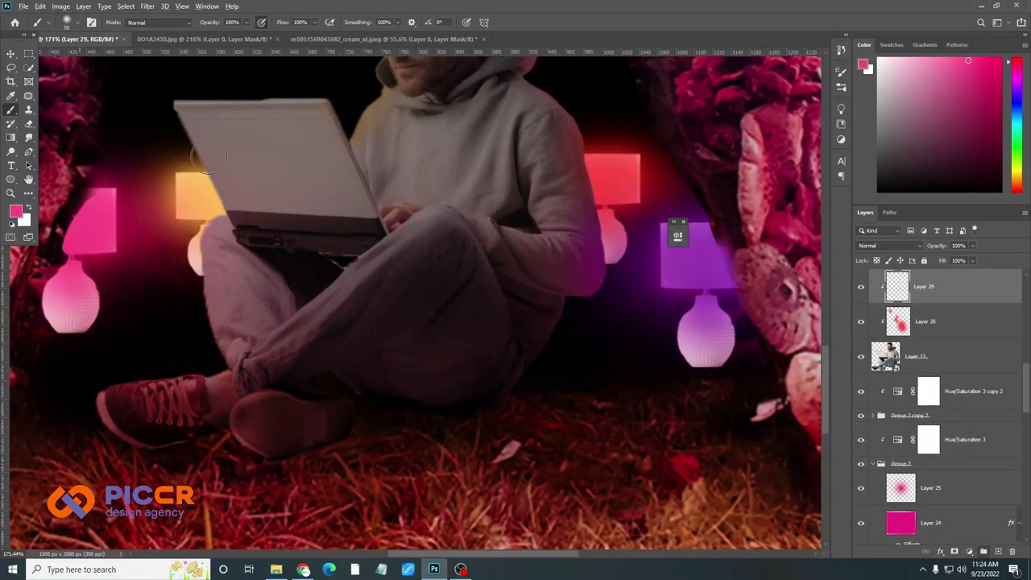
{"action": "scroll", "coordinate": [205, 195], "scroll_direction": "down", "scroll_amount": 2}
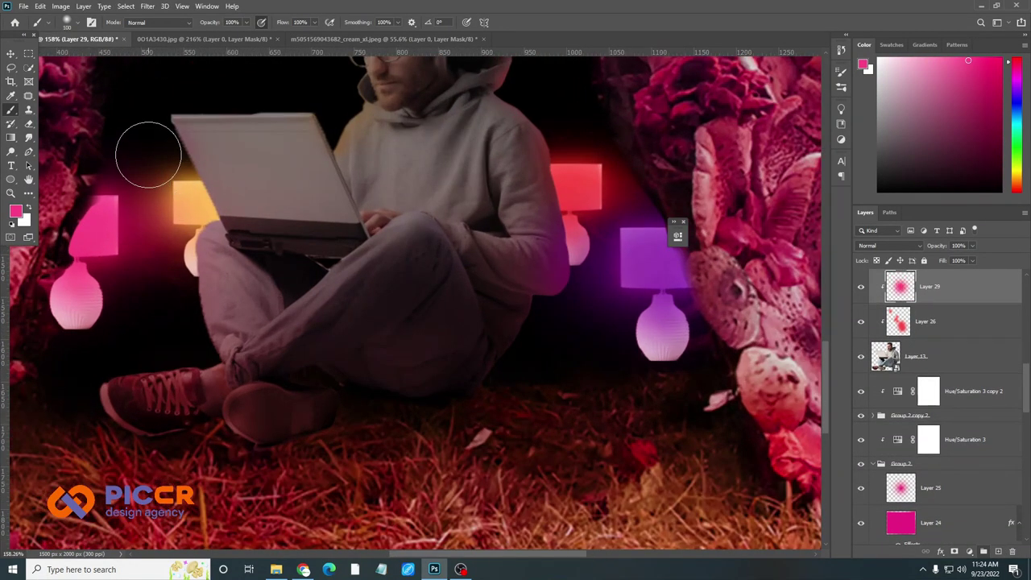
{"action": "key", "text": "bracketright"}
{"action": "key", "text": "bracketright"}
{"action": "left_click_drag", "start_coordinate": [972, 245], "coordinate": [939, 260]}
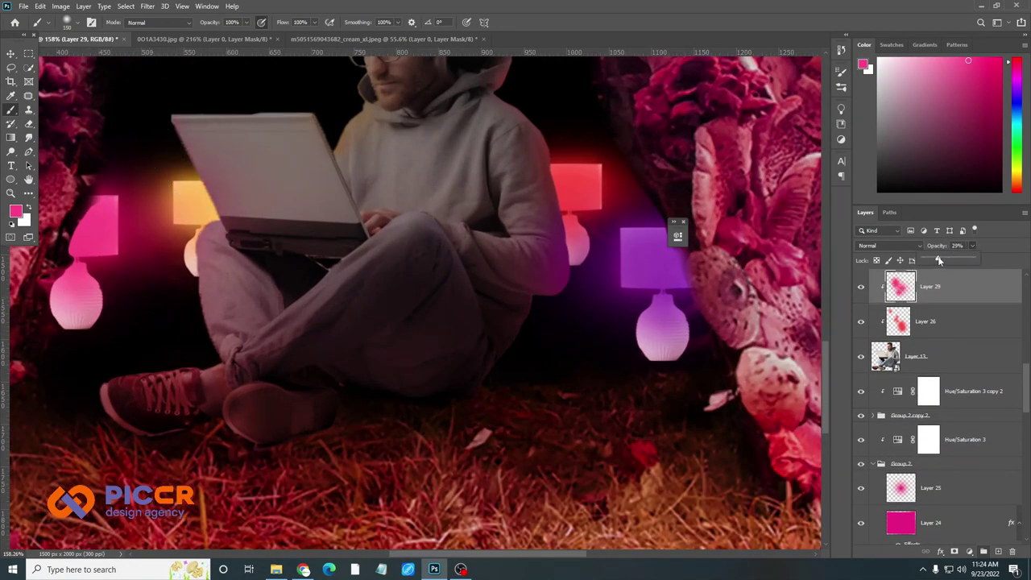
{"action": "scroll", "coordinate": [364, 232], "scroll_direction": "up", "scroll_amount": 2}
Add an empty Layer 30 above the pink glow layer
{"action": "key", "text": "v"}
{"action": "scroll", "coordinate": [365, 232], "scroll_direction": "up", "scroll_amount": 2}
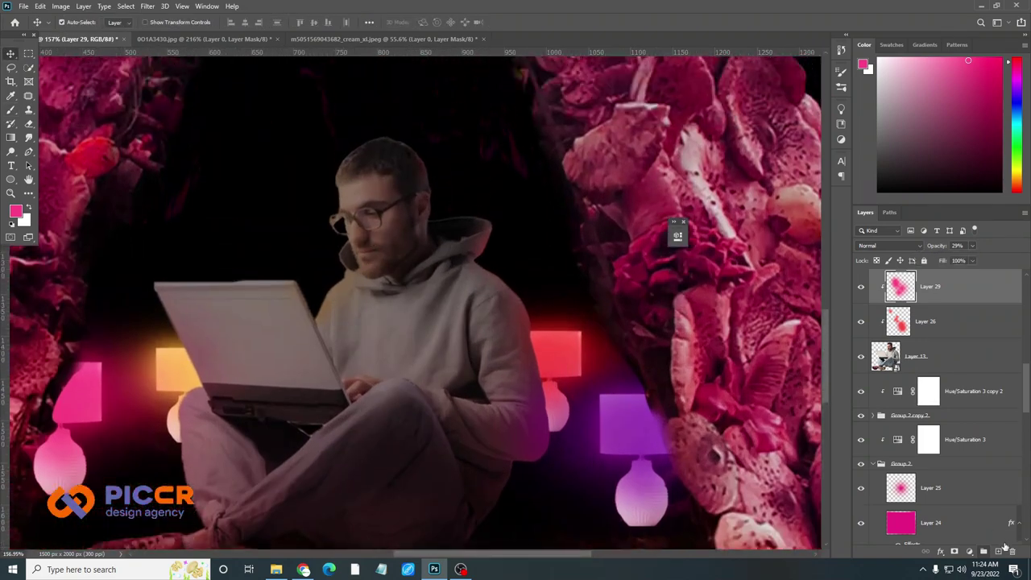
{"action": "key", "text": "ctrl+shift+alt+n"}
{"action": "scroll", "coordinate": [402, 282], "scroll_direction": "up", "scroll_amount": 1}
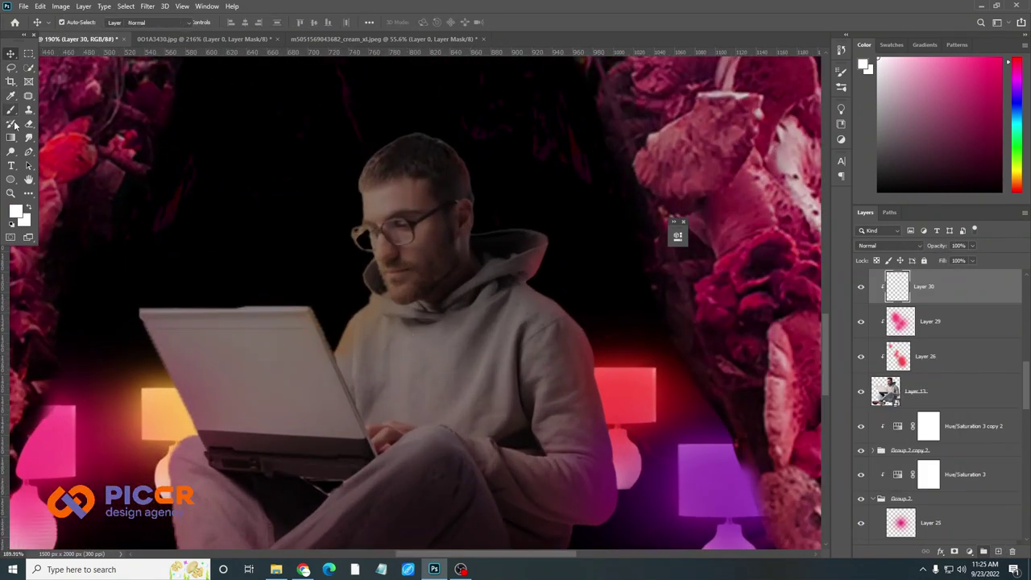
Move Layer 30 below Layer 5 and release its clipping mask
{"action": "left_click", "coordinate": [11, 111]}
{"action": "scroll", "coordinate": [957, 370], "scroll_direction": "up", "scroll_amount": 3}
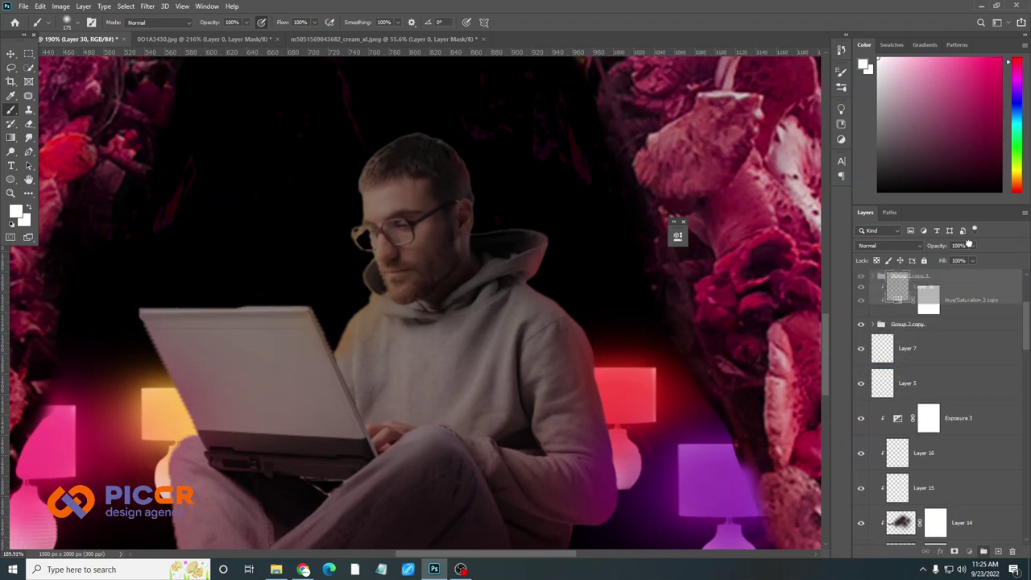
{"action": "left_click_drag", "start_coordinate": [972, 229], "coordinate": [953, 461]}
{"action": "right_click", "coordinate": [952, 461]}
{"action": "left_click", "coordinate": [934, 208]}
Paint a faint white highlight on the man's face at about 13% opacity
{"action": "left_click", "coordinate": [391, 246]}
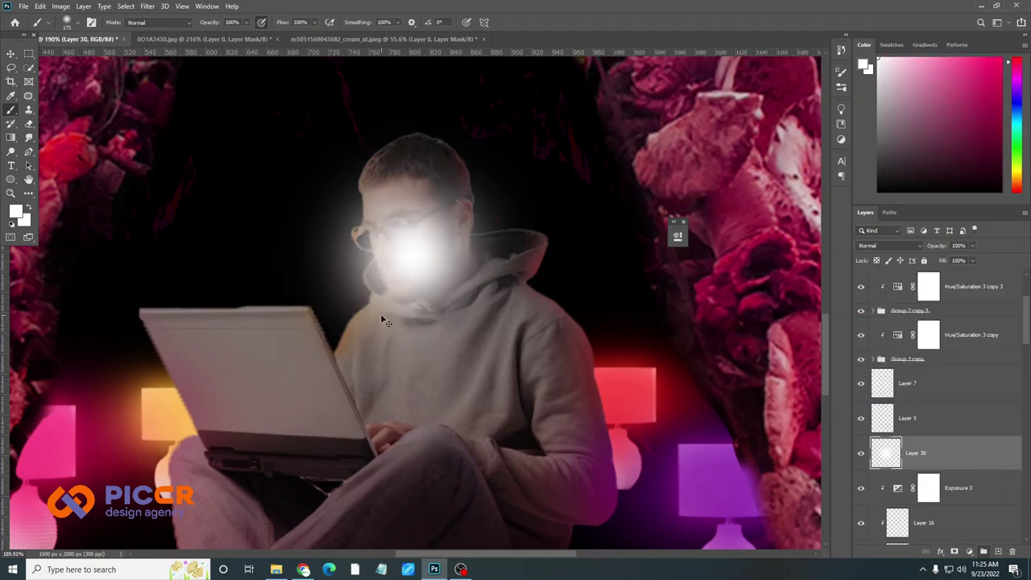
{"action": "key", "text": "ctrl+z"}
{"action": "left_click_drag", "start_coordinate": [973, 255], "coordinate": [930, 258]}
{"action": "left_click", "coordinate": [368, 242]}
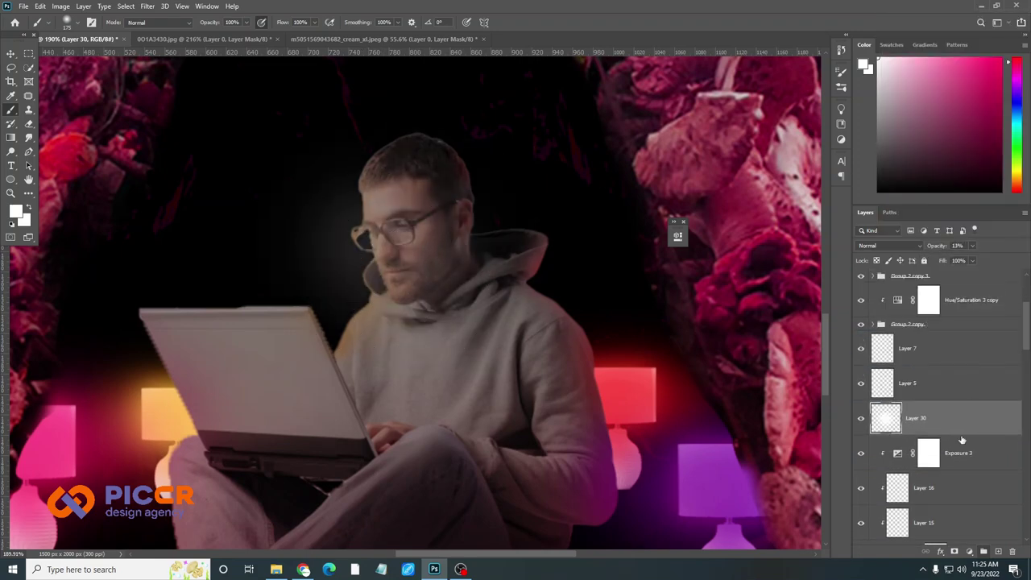
{"action": "scroll", "coordinate": [387, 311], "scroll_direction": "down", "scroll_amount": 1}
{"action": "scroll", "coordinate": [391, 231], "scroll_direction": "down", "scroll_amount": 5}
{"action": "scroll", "coordinate": [422, 380], "scroll_direction": "up", "scroll_amount": 4}
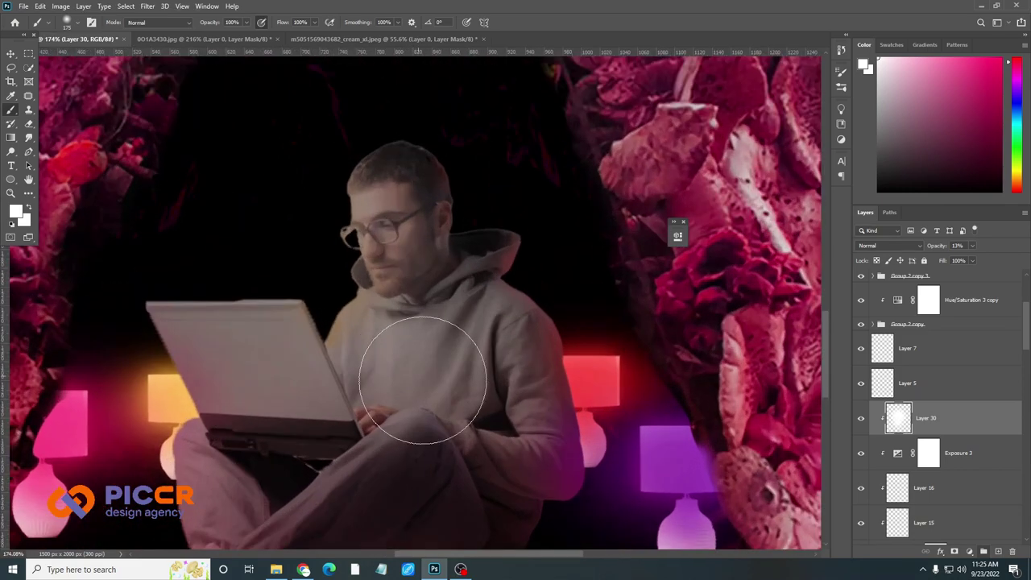
{"action": "mouse_move", "coordinate": [972, 246]}
{"action": "left_mouse_down"}
{"action": "mouse_move", "coordinate": [969, 260]}
{"action": "mouse_move", "coordinate": [979, 259]}
{"action": "left_mouse_up"}
Set the highlight layer's blend mode to Overlay and raise its opacity slightly
{"action": "left_click", "coordinate": [886, 246]}
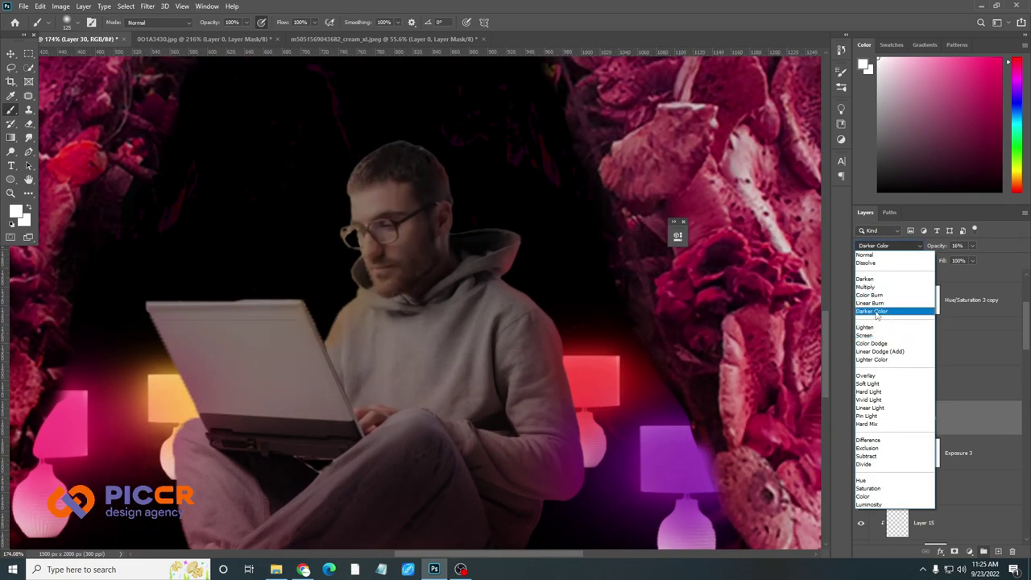
{"action": "left_click", "coordinate": [876, 312]}
{"action": "left_click", "coordinate": [886, 245]}
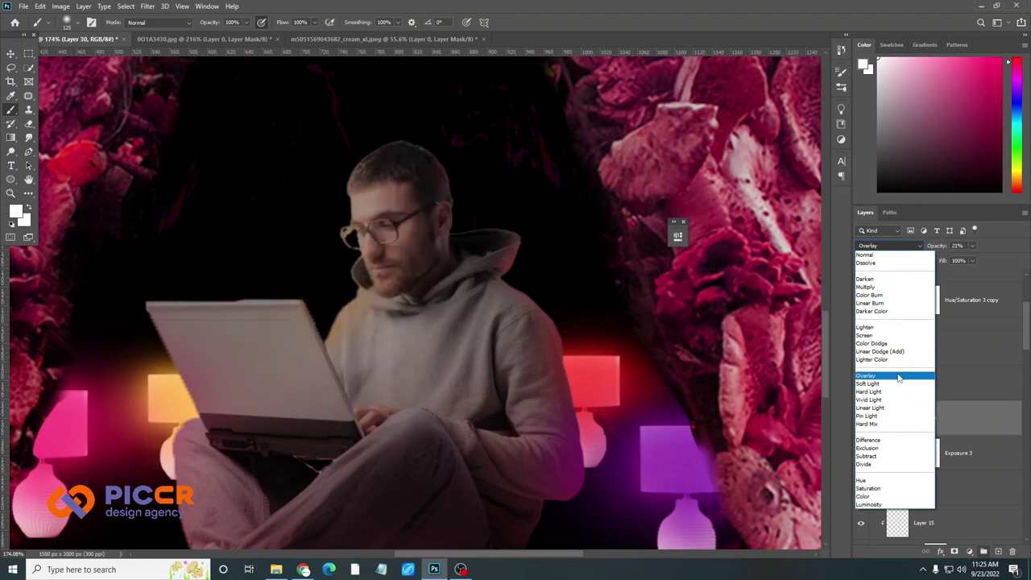
{"action": "left_click", "coordinate": [866, 375]}
{"action": "left_click_drag", "start_coordinate": [972, 245], "coordinate": [993, 260]}
Mask Layer 28's orange glow off the laptop edge with black paint
{"action": "key", "text": "v"}
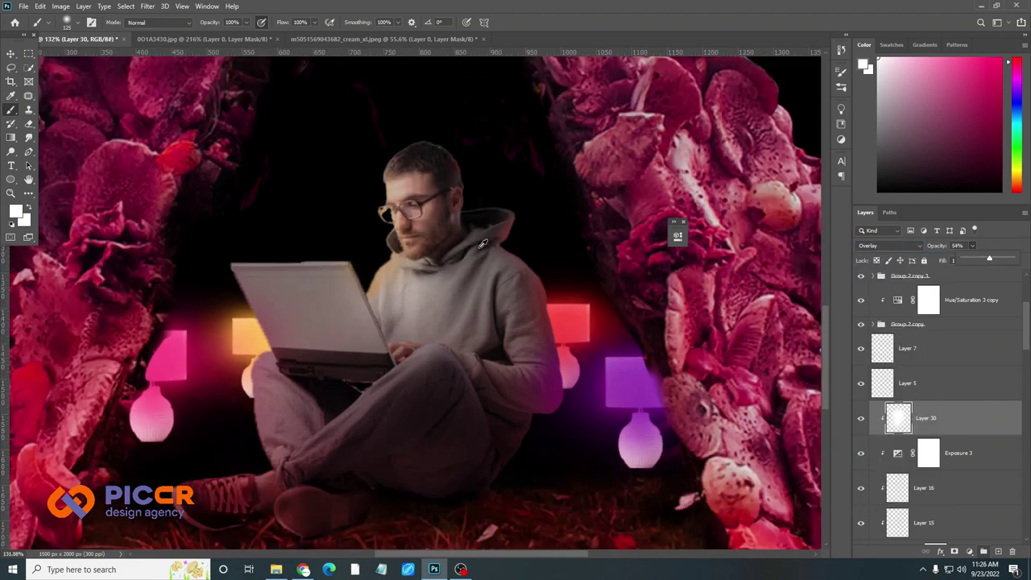
{"action": "scroll", "coordinate": [453, 387], "scroll_direction": "down", "scroll_amount": 6}
{"action": "scroll", "coordinate": [454, 387], "scroll_direction": "up", "scroll_amount": 2}
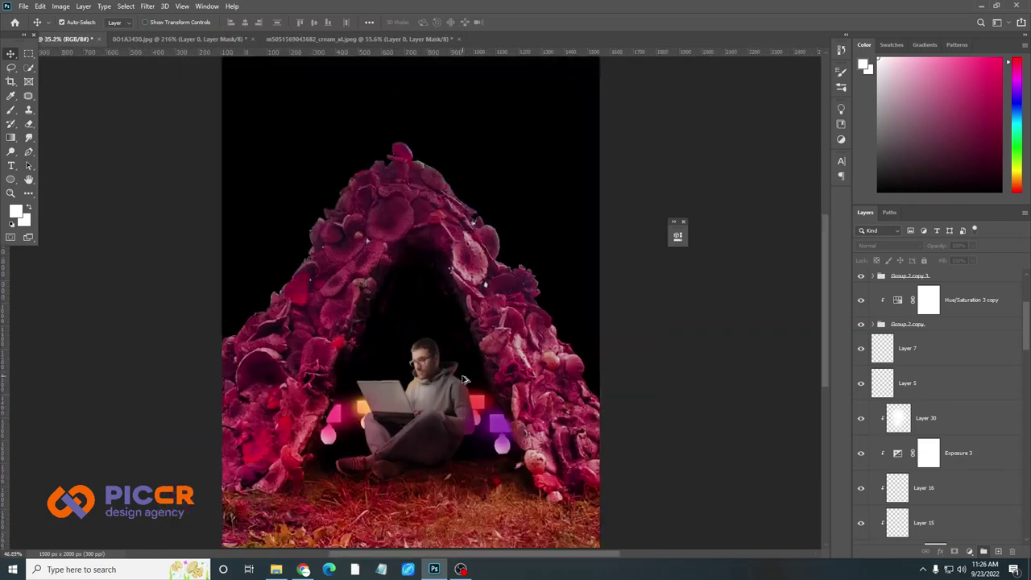
{"action": "scroll", "coordinate": [462, 378], "scroll_direction": "up", "scroll_amount": 2}
{"action": "scroll", "coordinate": [463, 378], "scroll_direction": "up", "scroll_amount": 3}
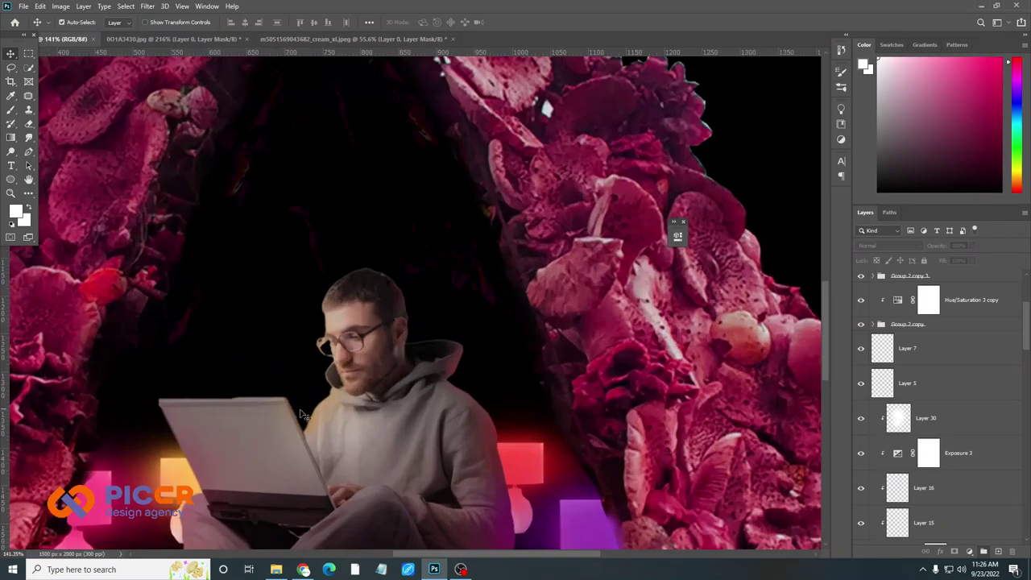
{"action": "scroll", "coordinate": [374, 393], "scroll_direction": "up", "scroll_amount": 1}
{"action": "scroll", "coordinate": [374, 393], "scroll_direction": "up", "scroll_amount": 1}
{"action": "left_click", "coordinate": [785, 368]}
{"action": "left_click", "coordinate": [11, 113]}
{"action": "scroll", "coordinate": [346, 403], "scroll_direction": "up", "scroll_amount": 1}
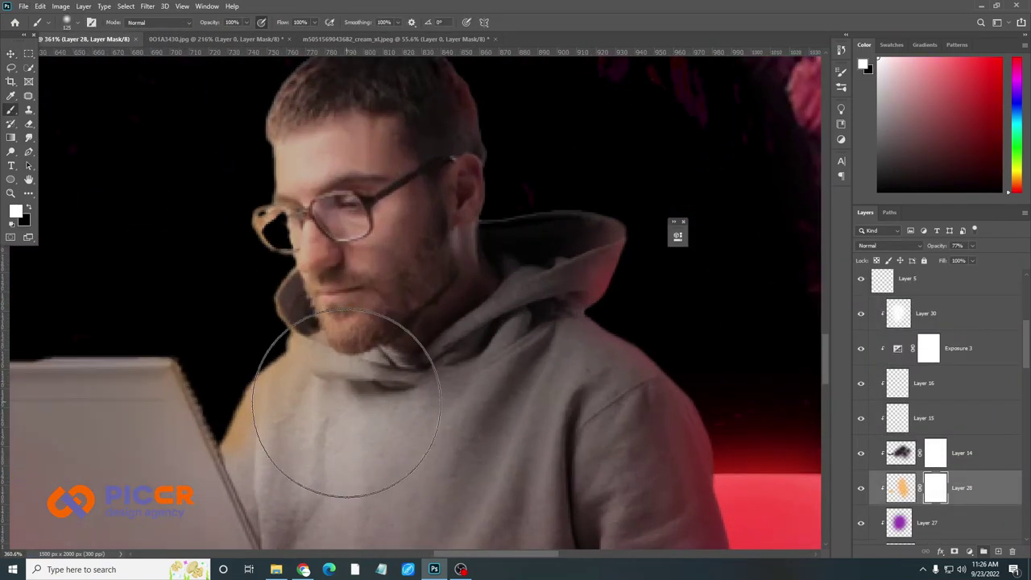
{"action": "scroll", "coordinate": [365, 308], "scroll_direction": "down", "scroll_amount": 1}
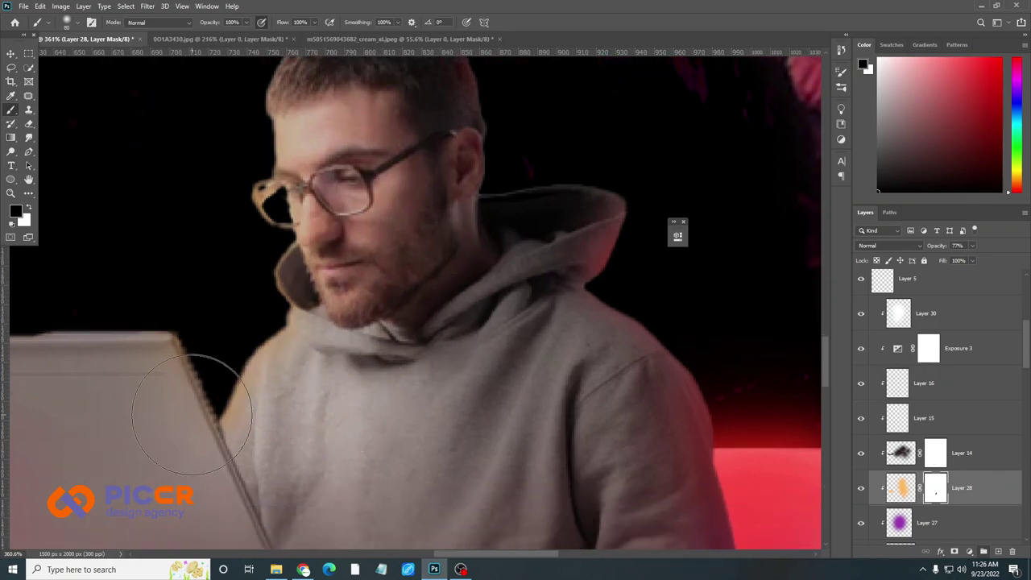
{"action": "scroll", "coordinate": [345, 368], "scroll_direction": "down", "scroll_amount": 3}
{"action": "scroll", "coordinate": [318, 339], "scroll_direction": "down", "scroll_amount": 1}
Select Layer 6 and then Layer 25 with the Move tool
{"action": "key", "text": "v"}
{"action": "left_click", "coordinate": [318, 339]}
{"action": "scroll", "coordinate": [318, 339], "scroll_direction": "up", "scroll_amount": 2}
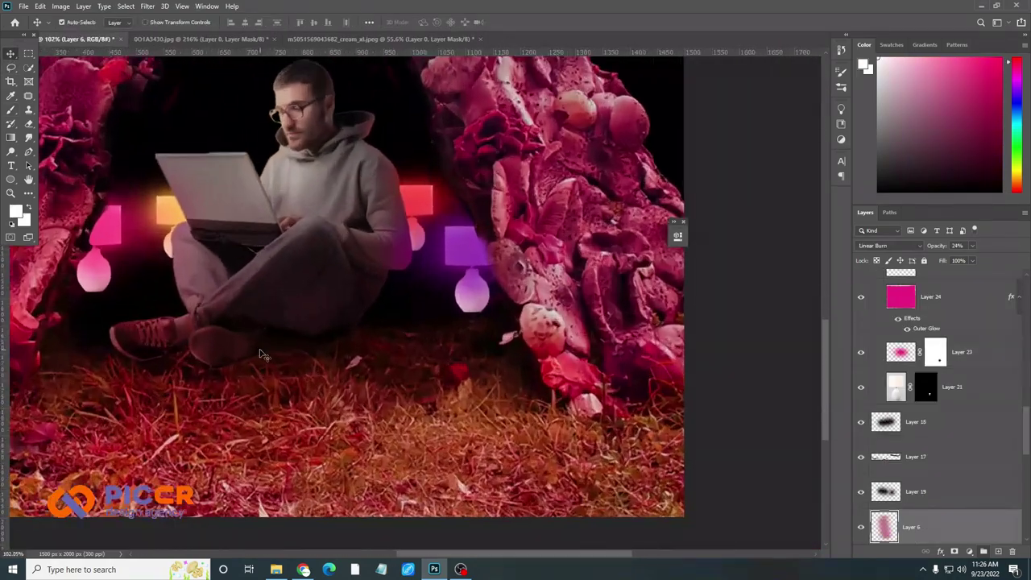
{"action": "left_click", "coordinate": [387, 322]}
{"action": "scroll", "coordinate": [451, 306], "scroll_direction": "up", "scroll_amount": 1}
{"action": "scroll", "coordinate": [418, 320], "scroll_direction": "down", "scroll_amount": 1}
{"action": "scroll", "coordinate": [451, 363], "scroll_direction": "down", "scroll_amount": 5}
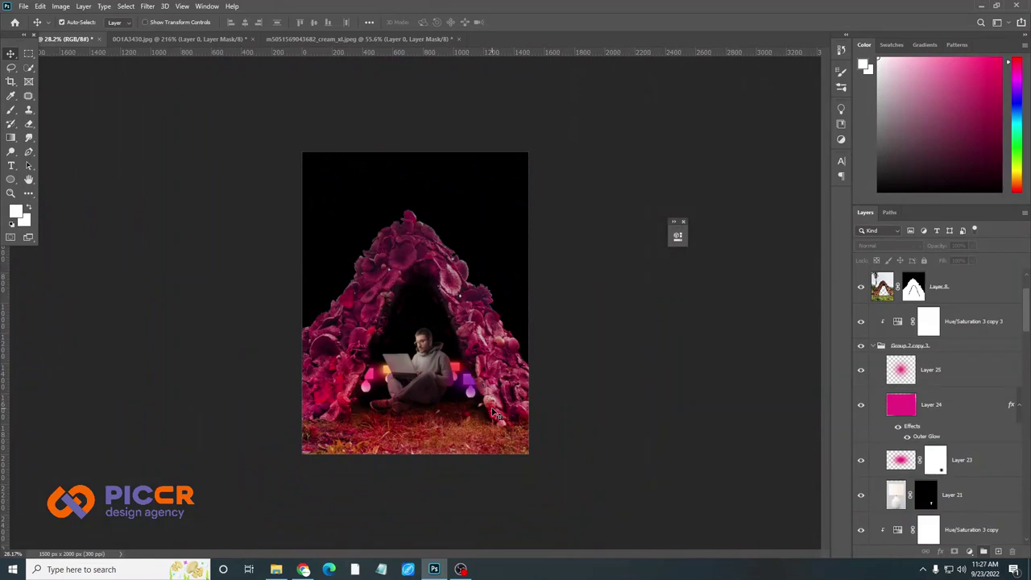
Add two new empty layers beneath the mushroom tent layer
{"action": "scroll", "coordinate": [495, 413], "scroll_direction": "up", "scroll_amount": 3}
{"action": "scroll", "coordinate": [451, 338], "scroll_direction": "down", "scroll_amount": 1}
{"action": "scroll", "coordinate": [435, 322], "scroll_direction": "up", "scroll_amount": 1}
{"action": "scroll", "coordinate": [427, 314], "scroll_direction": "up", "scroll_amount": 1}
{"action": "left_click", "coordinate": [966, 290]}
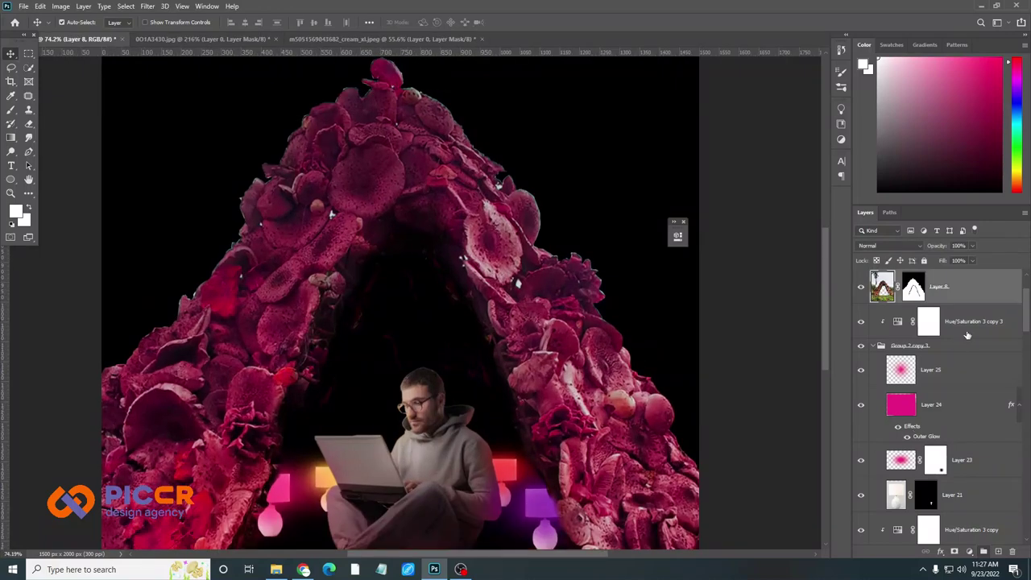
{"action": "double_click", "coordinate": [998, 551]}
{"action": "left_click_drag", "start_coordinate": [934, 357], "coordinate": [934, 278]}
{"action": "left_click", "coordinate": [934, 321]}
Try a broad red glow stroke inside the cave, then undo it
{"action": "key", "text": "b"}
{"action": "scroll", "coordinate": [503, 459], "scroll_direction": "up", "scroll_amount": 1}
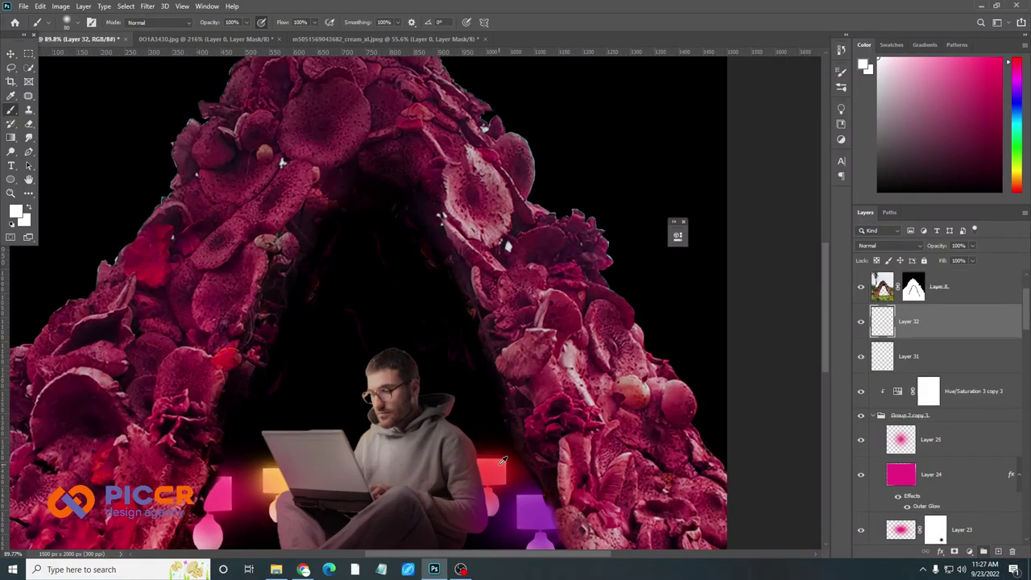
{"action": "left_click_drag", "start_coordinate": [435, 270], "coordinate": [564, 473]}
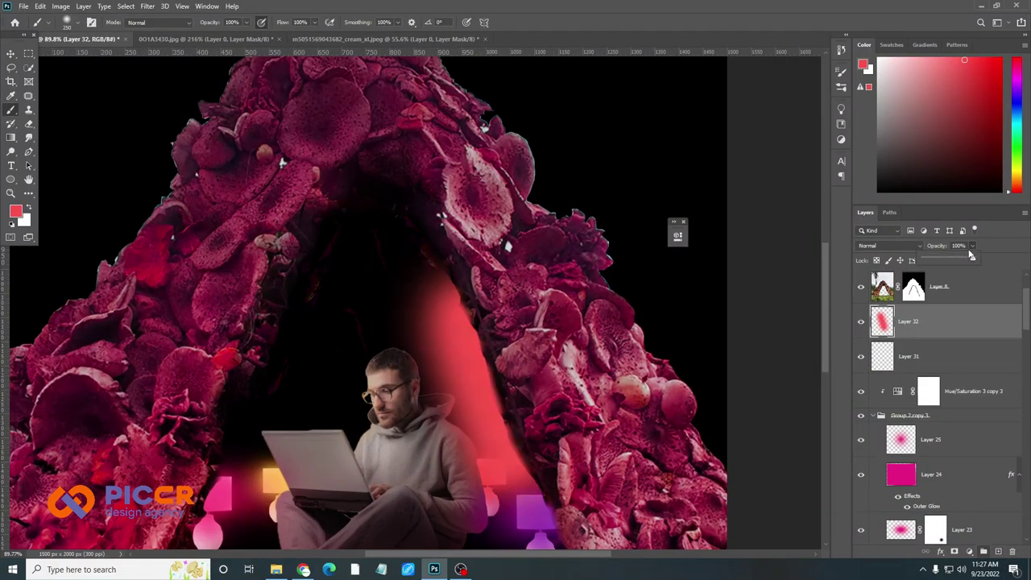
{"action": "key", "text": "ctrl+z"}
{"action": "scroll", "coordinate": [171, 218], "scroll_direction": "down", "scroll_amount": 1}
{"action": "key", "text": "v"}
Change the Color Fill 1 background colour to black
{"action": "left_click", "coordinate": [171, 218]}
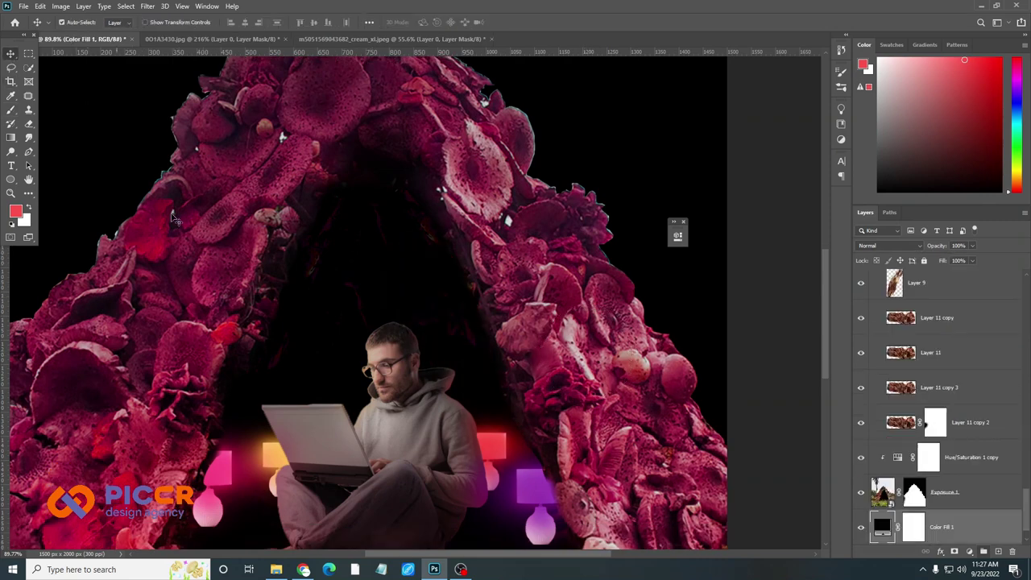
{"action": "scroll", "coordinate": [374, 336], "scroll_direction": "down", "scroll_amount": 3}
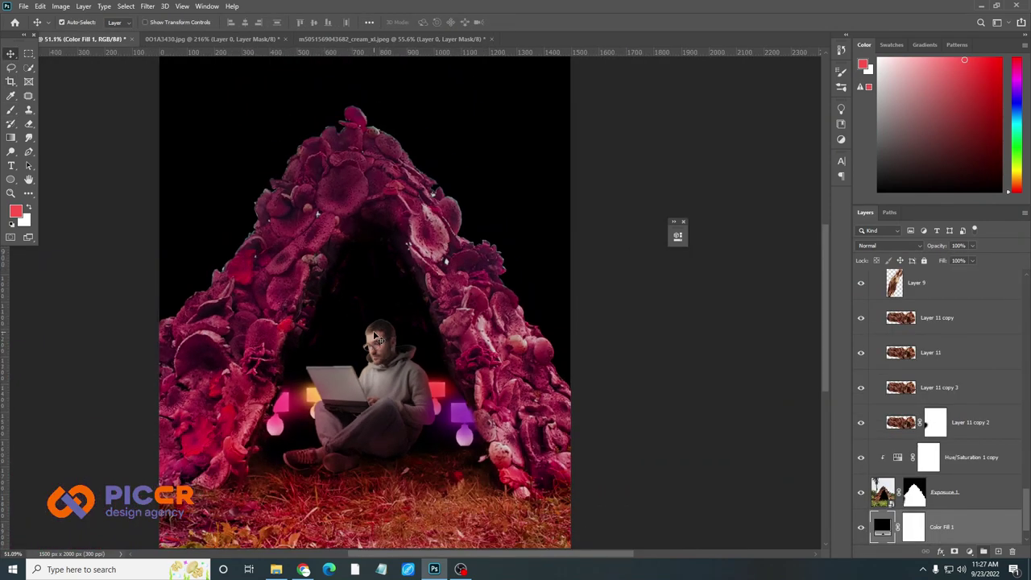
{"action": "scroll", "coordinate": [374, 336], "scroll_direction": "down", "scroll_amount": 2}
{"action": "double_click", "coordinate": [882, 527]}
{"action": "left_click", "coordinate": [427, 228]}
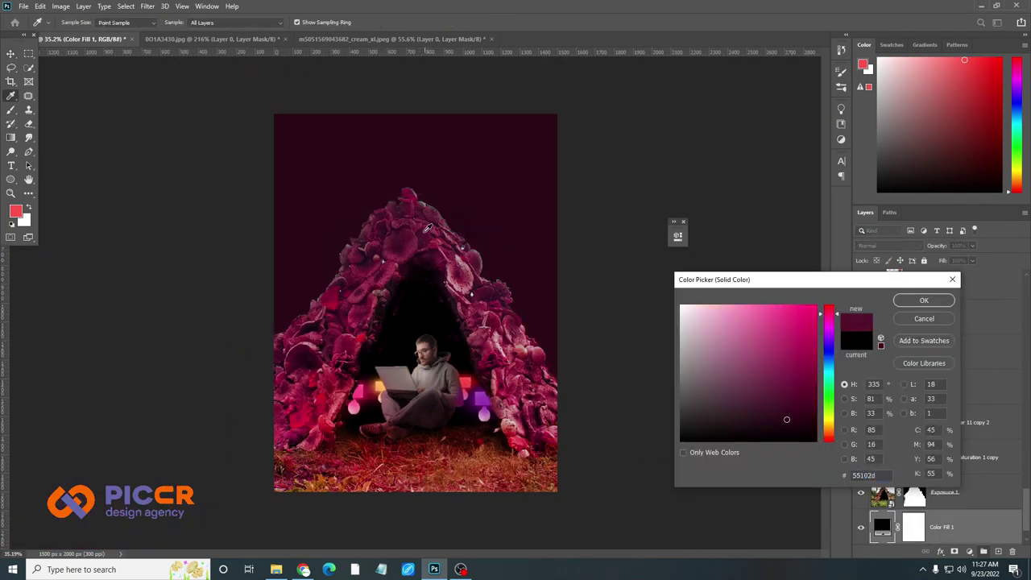
{"action": "left_click", "coordinate": [427, 298]}
{"action": "key", "text": "Return"}
Scale the tent scene up so the grass spans the canvas bottom
{"action": "scroll", "coordinate": [456, 287], "scroll_direction": "down", "scroll_amount": 2}
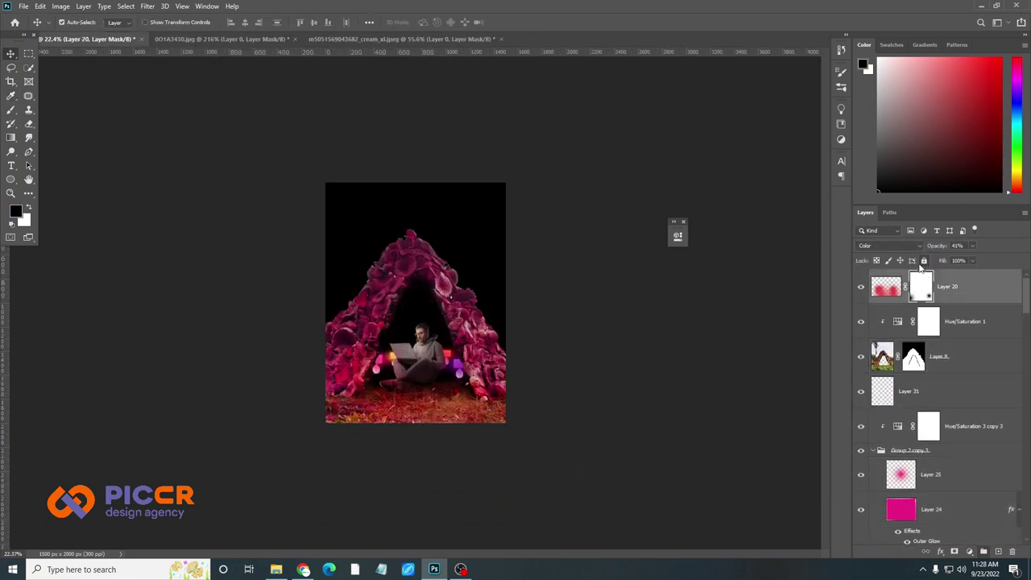
{"action": "left_click_drag", "start_coordinate": [545, 310], "coordinate": [578, 310]}
{"action": "left_click_drag", "start_coordinate": [533, 363], "coordinate": [536, 316]}
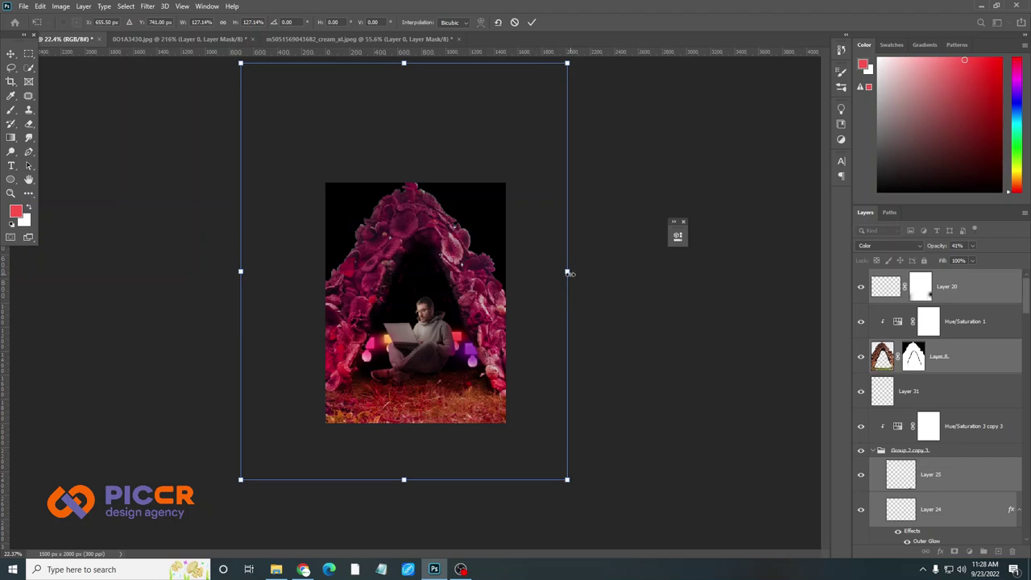
{"action": "mouse_move", "coordinate": [569, 273]}
{"action": "left_mouse_down"}
{"action": "mouse_move", "coordinate": [483, 269]}
{"action": "mouse_move", "coordinate": [500, 325]}
{"action": "mouse_move", "coordinate": [582, 305]}
{"action": "mouse_move", "coordinate": [571, 308]}
{"action": "left_mouse_up"}
{"action": "scroll", "coordinate": [417, 302], "scroll_direction": "up", "scroll_amount": 2}
{"action": "left_click_drag", "start_coordinate": [513, 326], "coordinate": [518, 339]}
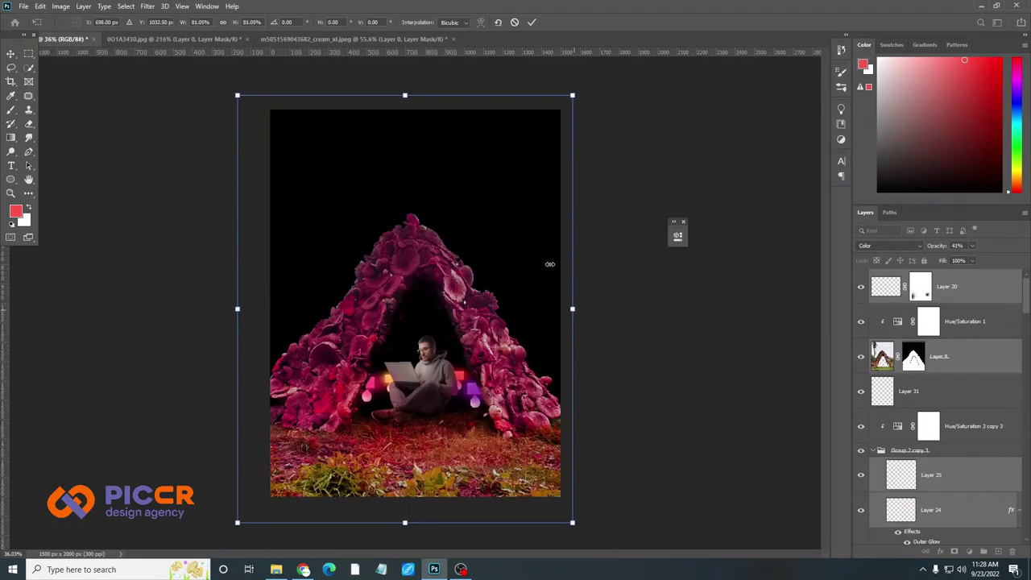
{"action": "key", "text": "Return"}
{"action": "scroll", "coordinate": [734, 393], "scroll_direction": "up", "scroll_amount": 5}
{"action": "scroll", "coordinate": [735, 393], "scroll_direction": "down", "scroll_amount": 5}
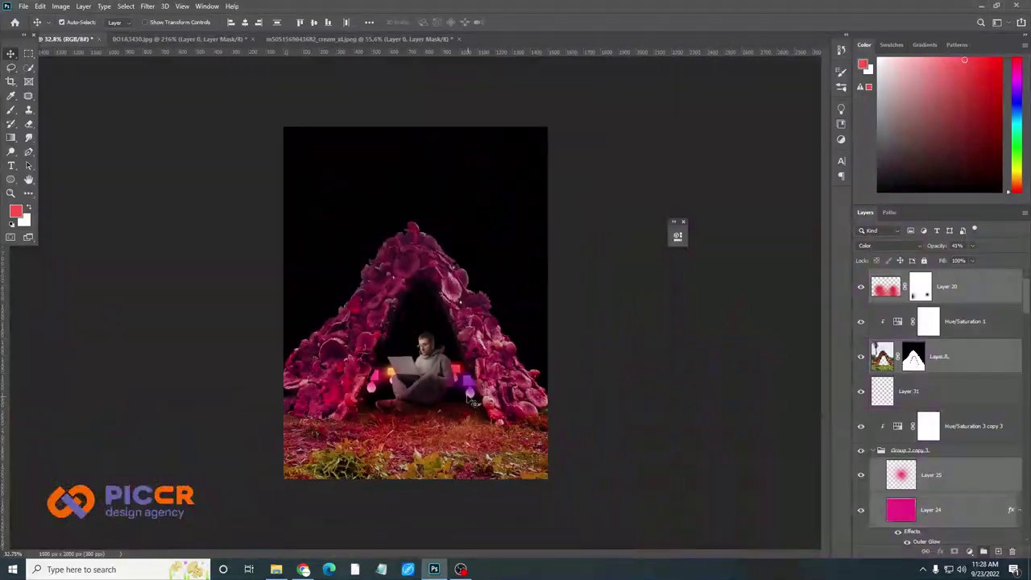
{"action": "scroll", "coordinate": [735, 393], "scroll_direction": "up", "scroll_amount": 3}
{"action": "scroll", "coordinate": [942, 403], "scroll_direction": "down", "scroll_amount": 3}
{"action": "scroll", "coordinate": [942, 402], "scroll_direction": "down", "scroll_amount": 3}
Lower Exposure 3's gamma correction to darken the man and laptop
{"action": "scroll", "coordinate": [942, 403], "scroll_direction": "down", "scroll_amount": 3}
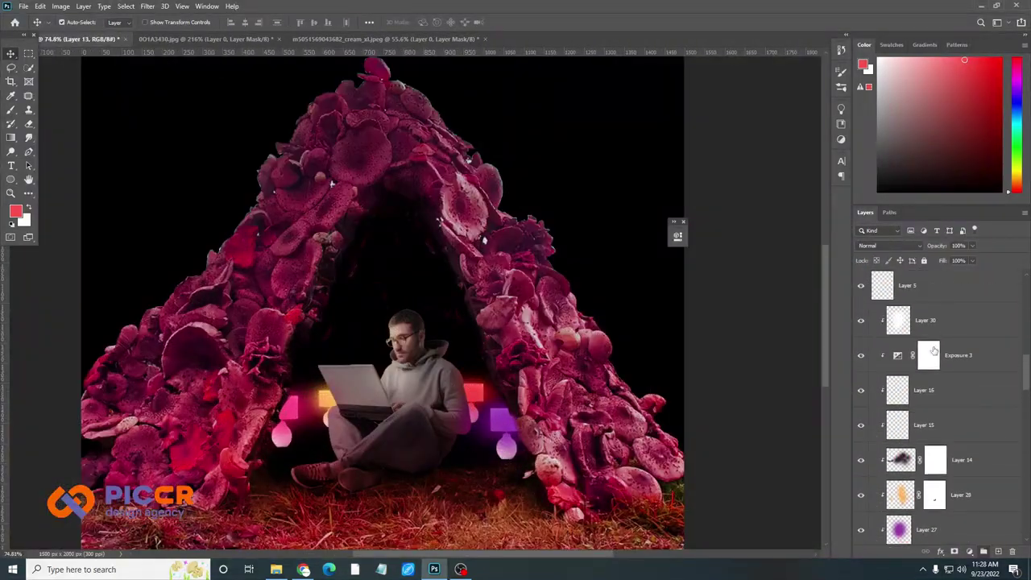
{"action": "double_click", "coordinate": [898, 355]}
{"action": "left_click_drag", "start_coordinate": [592, 338], "coordinate": [600, 339]}
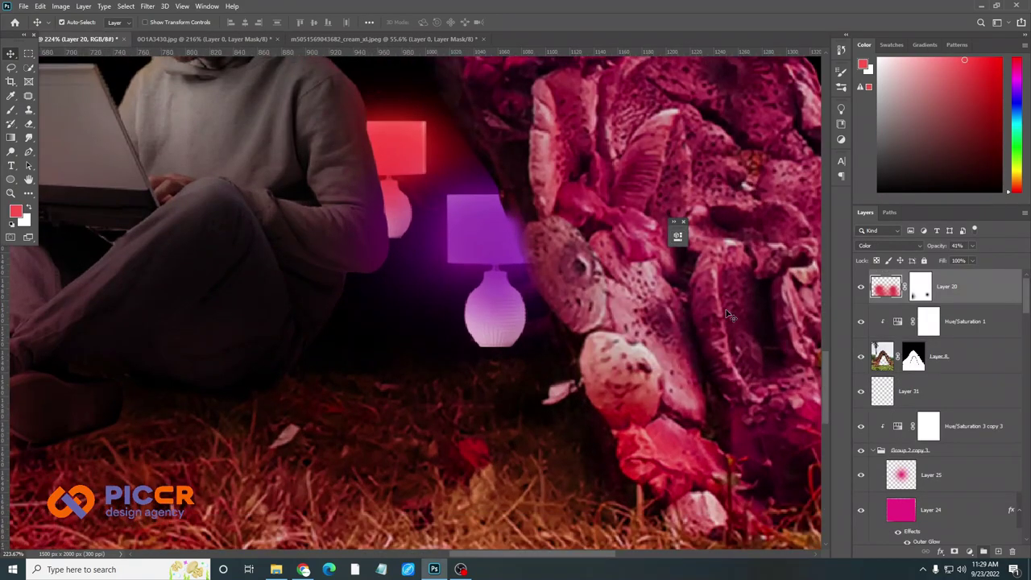
{"action": "scroll", "coordinate": [729, 314], "scroll_direction": "down", "scroll_amount": 5}
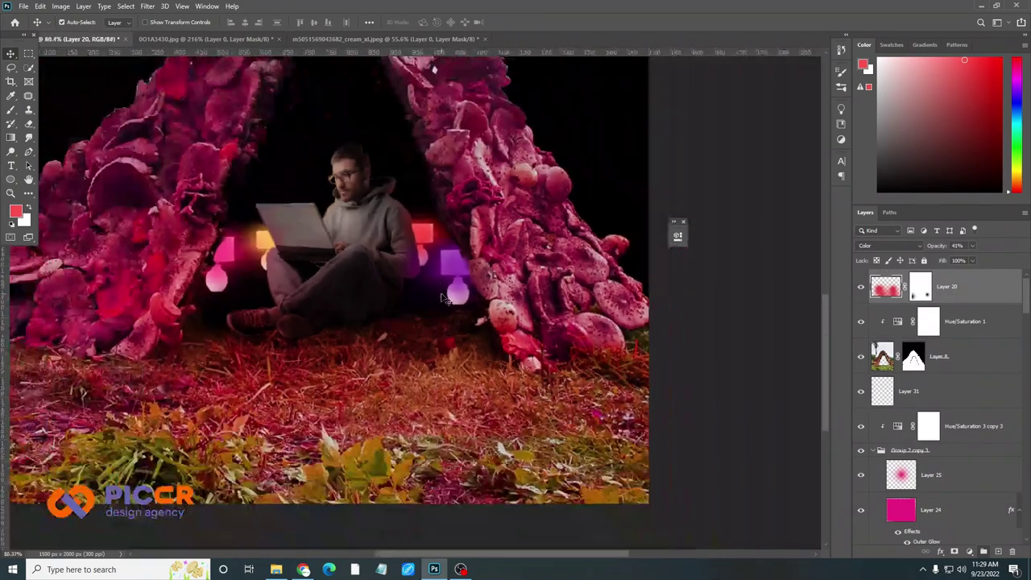
{"action": "scroll", "coordinate": [455, 275], "scroll_direction": "up", "scroll_amount": 4}
Add an Exposure adjustment layer above Layer 21
{"action": "left_click", "coordinate": [934, 355]}
{"action": "key", "text": "alt+bracketright"}
{"action": "key", "text": "alt+bracketright"}
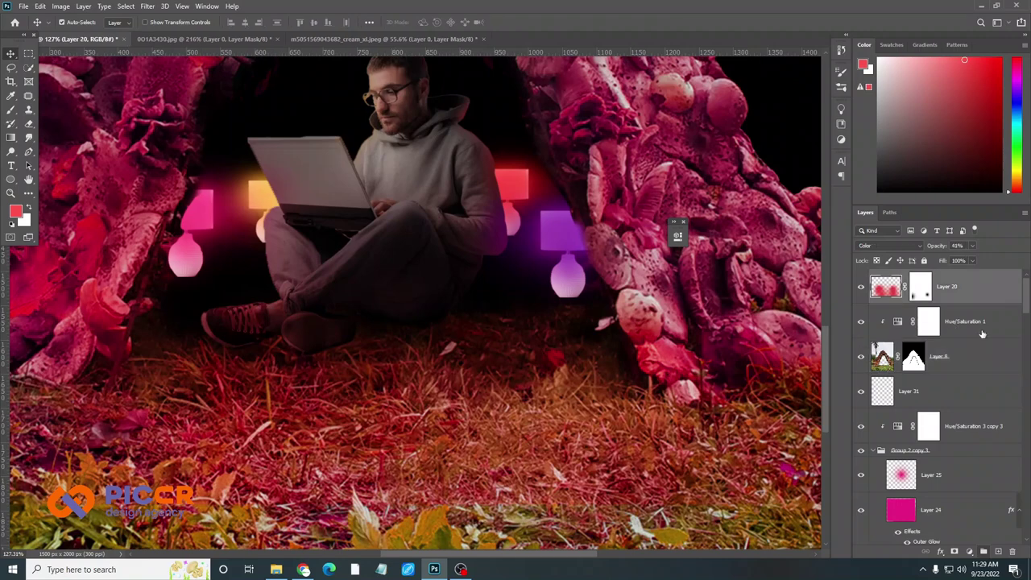
{"action": "scroll", "coordinate": [949, 363], "scroll_direction": "down", "scroll_amount": 5}
{"action": "left_click", "coordinate": [950, 442]}
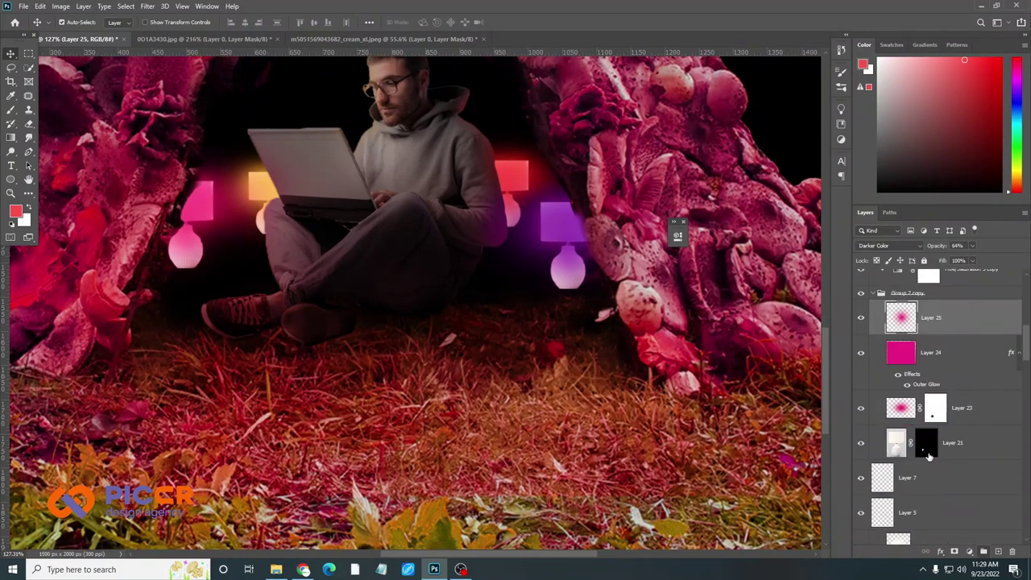
{"action": "left_click", "coordinate": [969, 551]}
{"action": "left_click", "coordinate": [970, 435]}
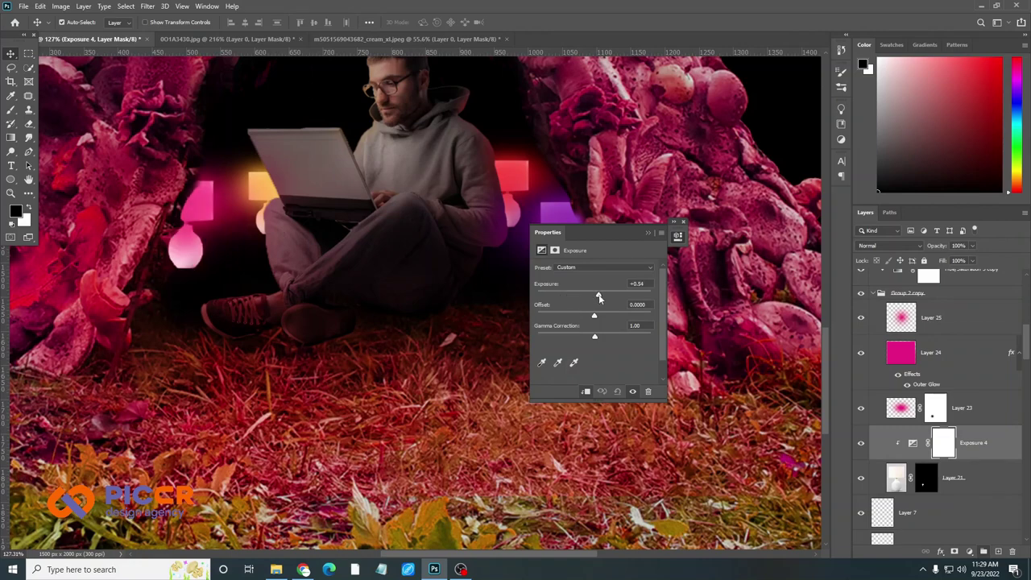
{"action": "left_click", "coordinate": [645, 357]}
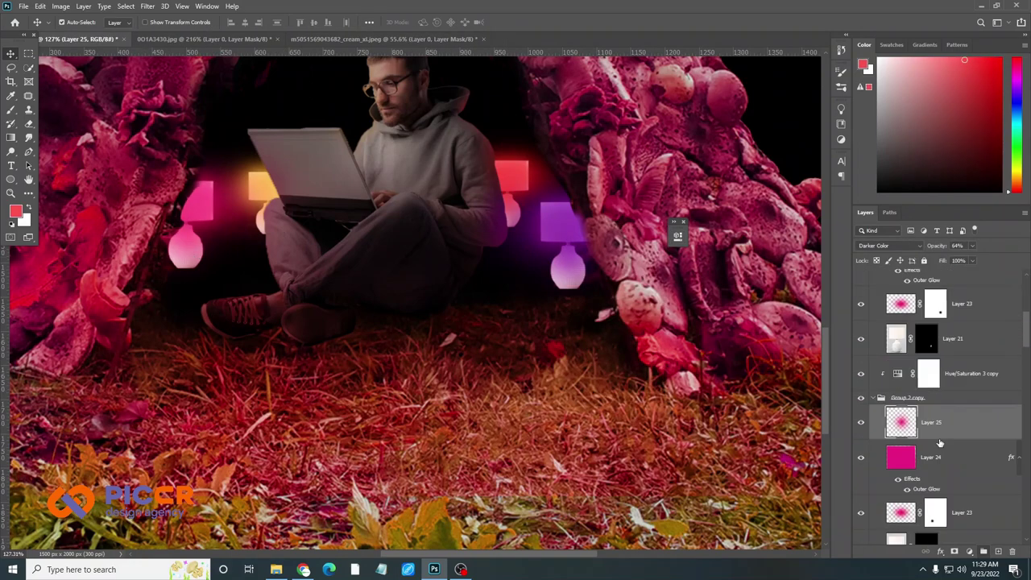
Paint a soft black shadow beside the man's shoe with a smaller brush
{"action": "key", "text": "b"}
{"action": "scroll", "coordinate": [207, 287], "scroll_direction": "up", "scroll_amount": 5}
{"action": "key", "text": "d"}
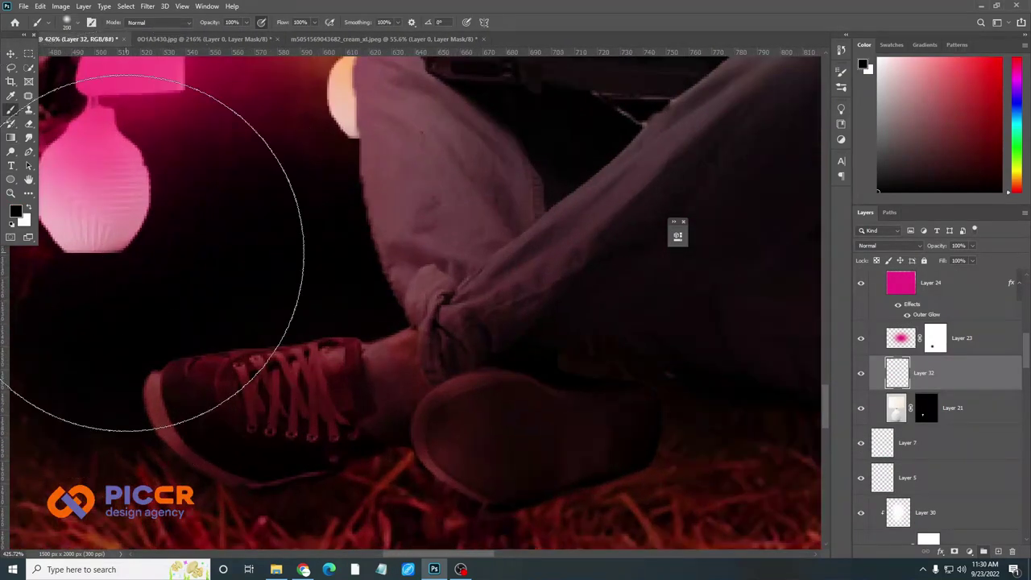
{"action": "key", "text": "bracketleft"}
{"action": "key", "text": "bracketleft"}
{"action": "left_click", "coordinate": [169, 245]}
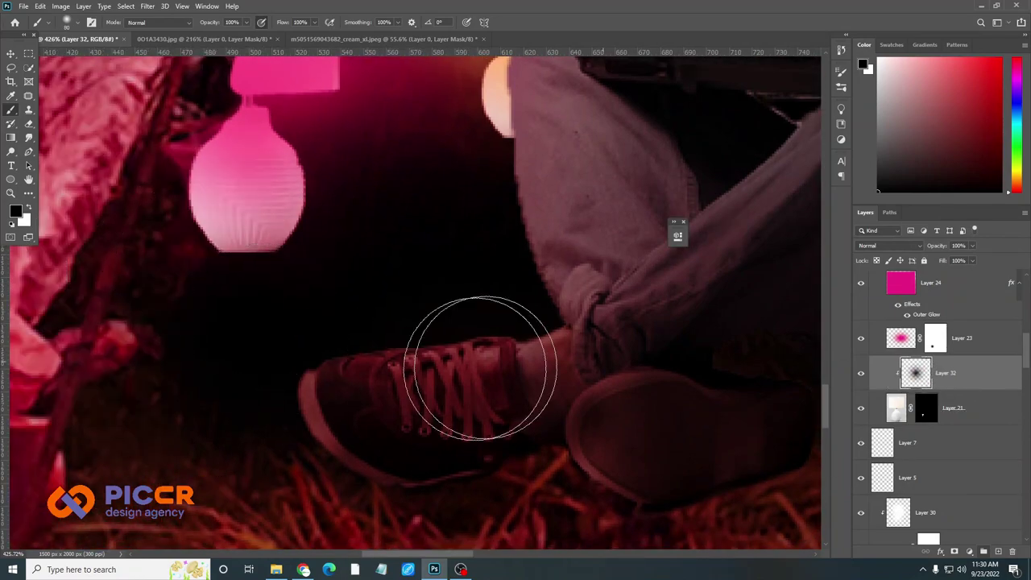
{"action": "scroll", "coordinate": [230, 309], "scroll_direction": "down", "scroll_amount": 5}
{"action": "left_click_drag", "start_coordinate": [386, 333], "coordinate": [168, 252]}
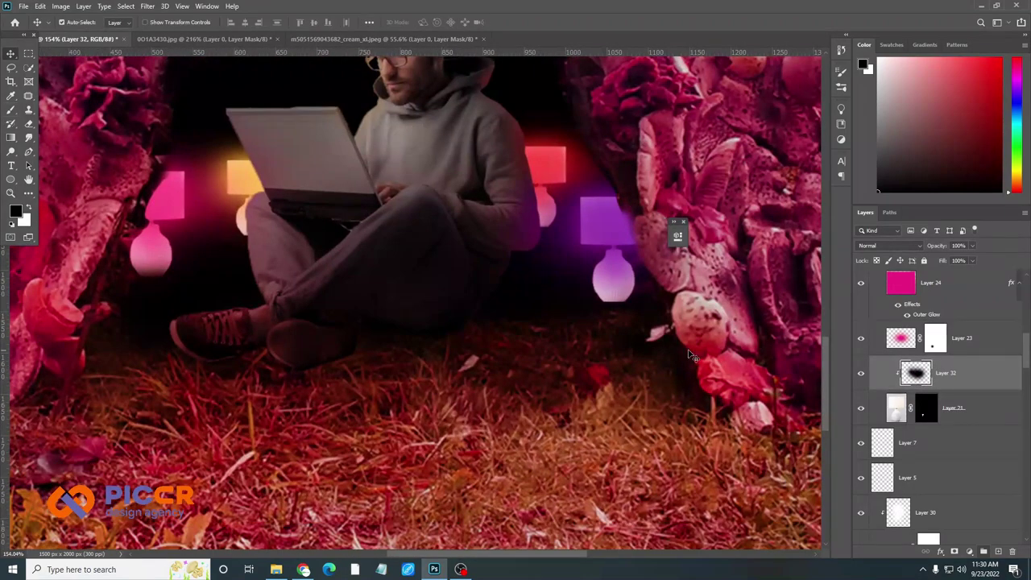
{"action": "scroll", "coordinate": [689, 355], "scroll_direction": "up", "scroll_amount": 2}
On a new layer, darken the grass near the purple lamp
{"action": "key", "text": "ctrl+shift+alt+n"}
{"action": "scroll", "coordinate": [676, 338], "scroll_direction": "up", "scroll_amount": 2}
{"action": "key", "text": "b"}
{"action": "scroll", "coordinate": [605, 323], "scroll_direction": "up", "scroll_amount": 2}
{"action": "scroll", "coordinate": [559, 300], "scroll_direction": "up", "scroll_amount": 1}
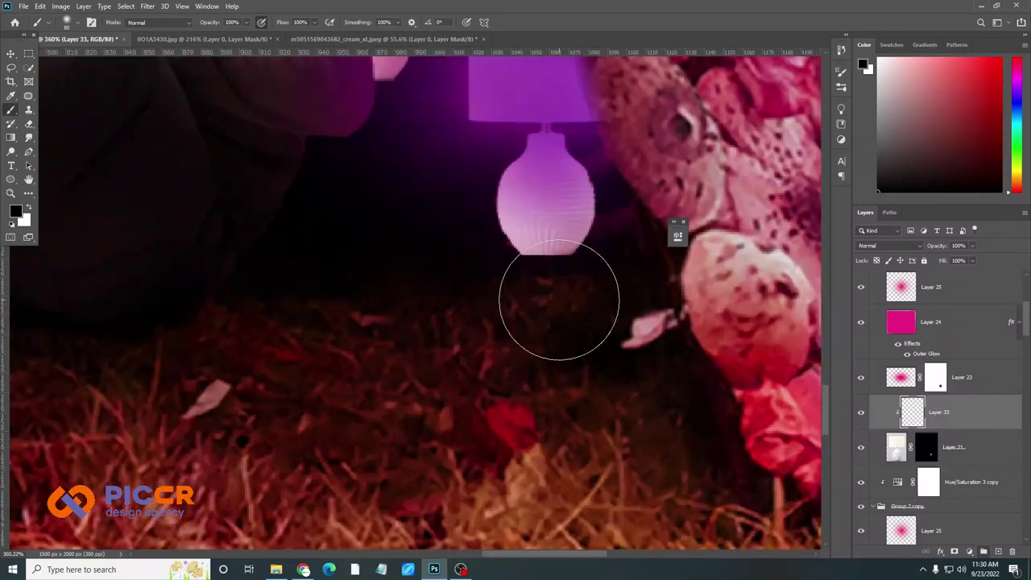
{"action": "scroll", "coordinate": [548, 319], "scroll_direction": "down", "scroll_amount": 2}
{"action": "scroll", "coordinate": [536, 346], "scroll_direction": "up", "scroll_amount": 1}
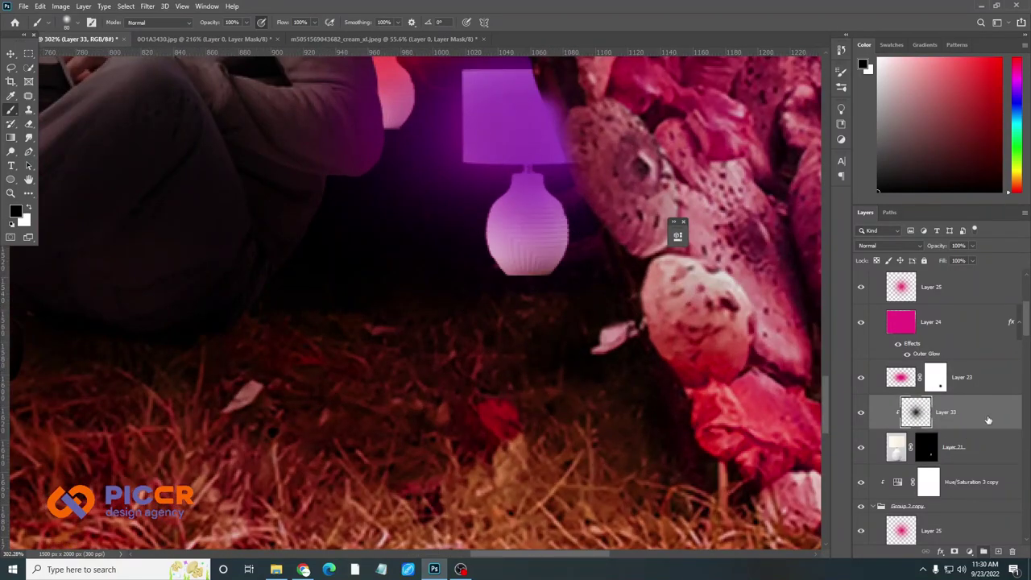
{"action": "scroll", "coordinate": [513, 337], "scroll_direction": "down", "scroll_amount": 3}
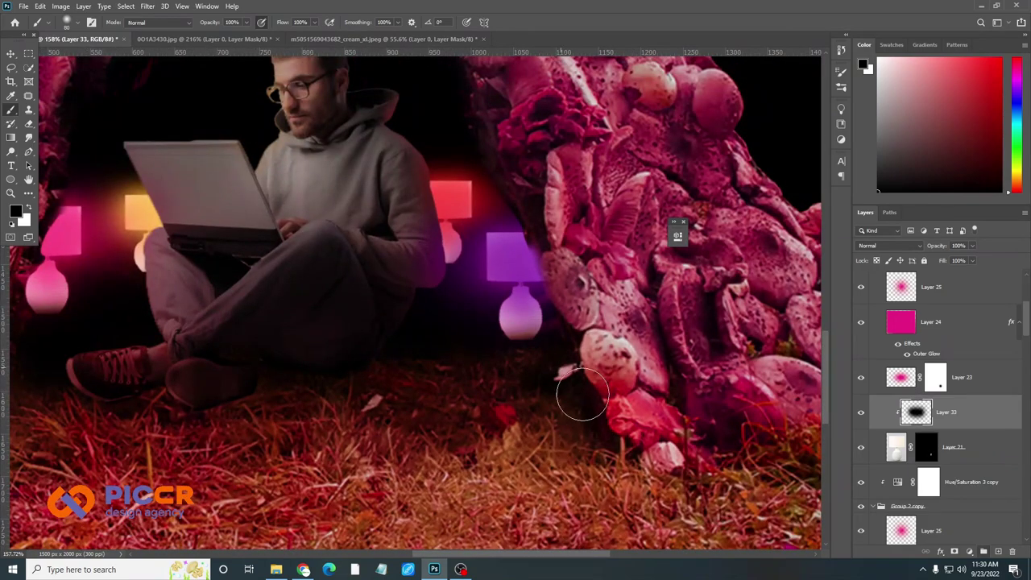
{"action": "scroll", "coordinate": [551, 417], "scroll_direction": "up", "scroll_amount": 2}
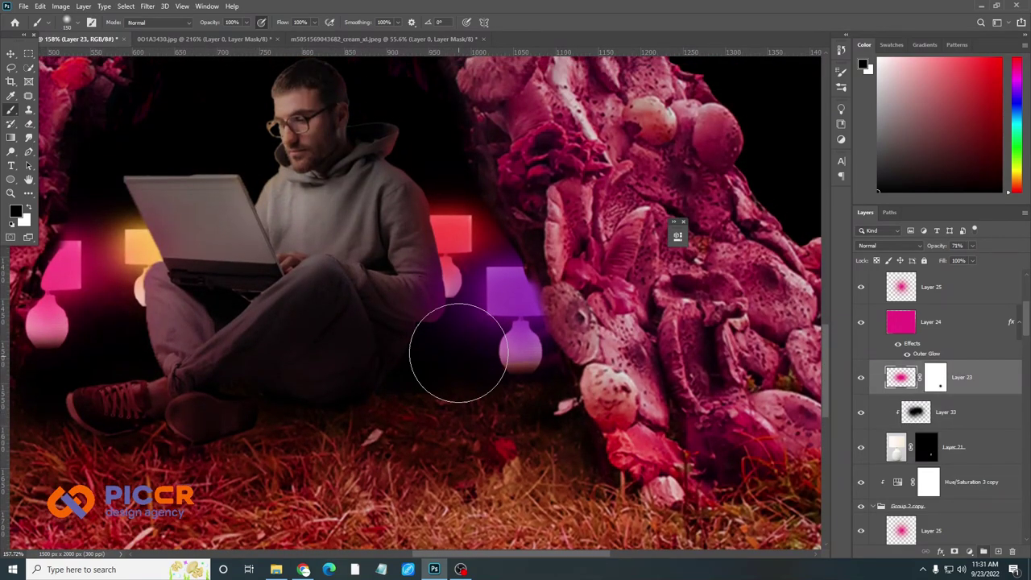
{"action": "left_click_drag", "start_coordinate": [946, 412], "coordinate": [1001, 552]}
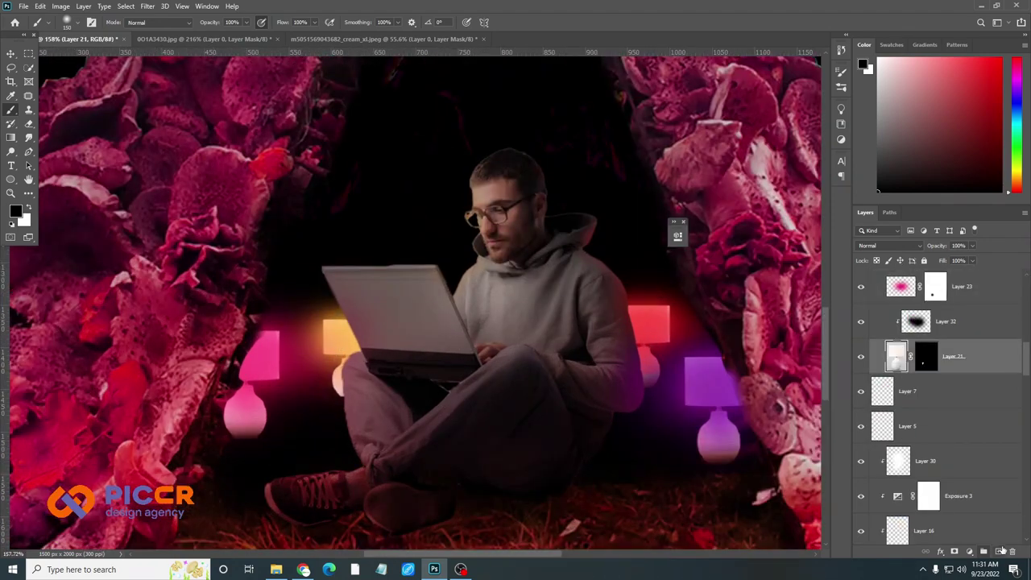
Add a new layer clipped above Layer 21, then undo twice
{"action": "left_click", "coordinate": [999, 551]}
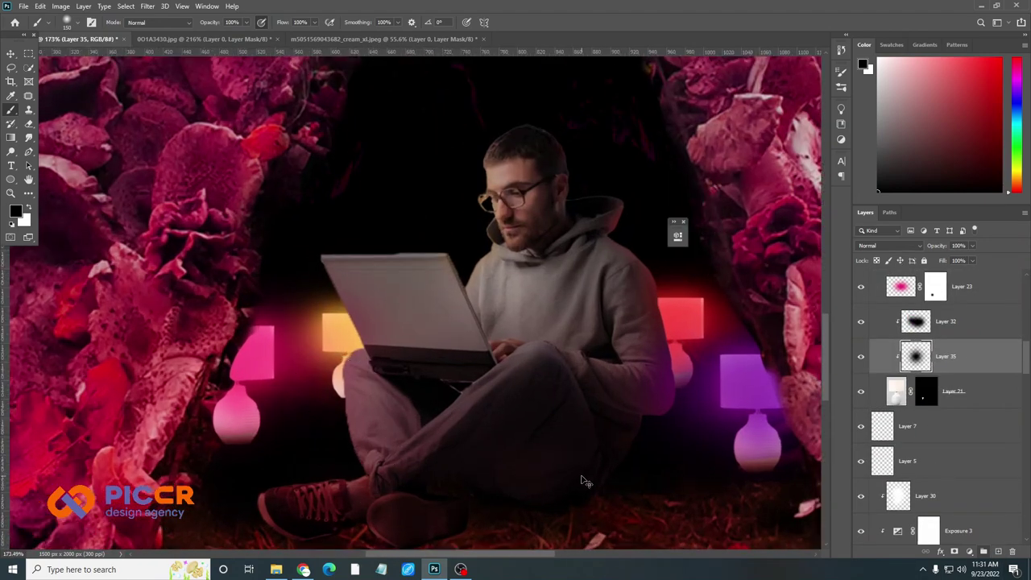
{"action": "key", "text": "ctrl+z"}
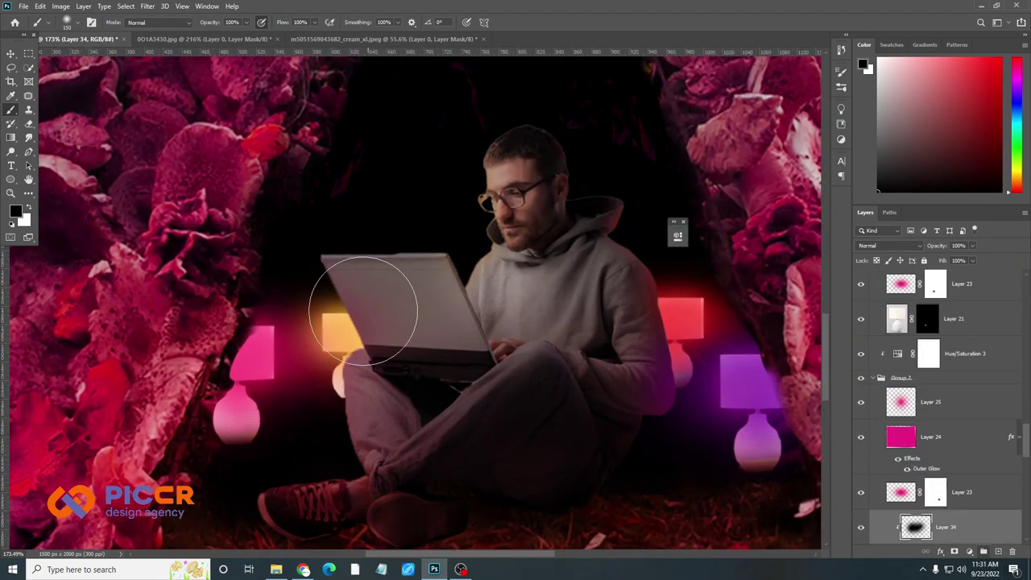
{"action": "key", "text": "ctrl+z"}
{"action": "key", "text": "ctrl+z"}
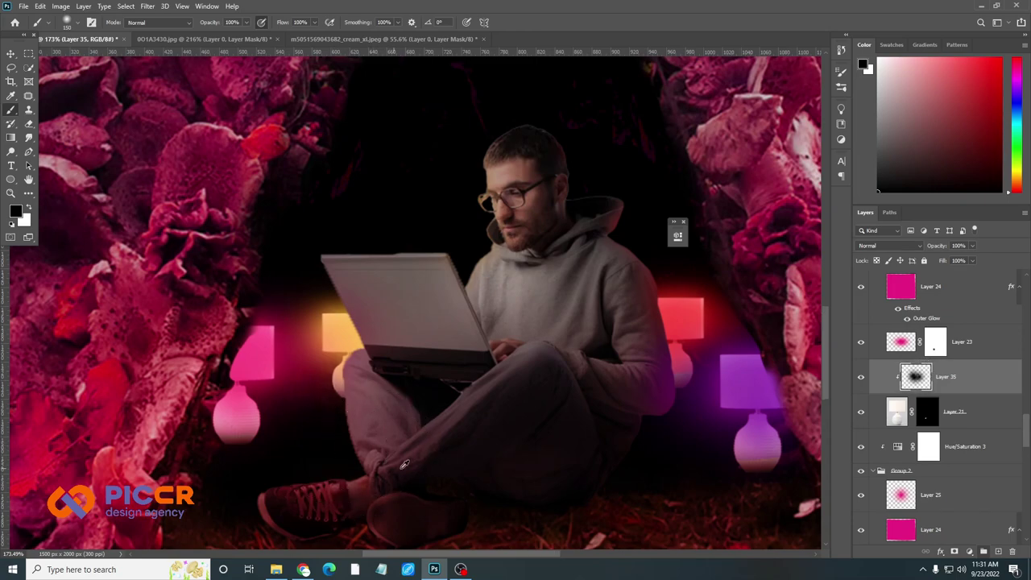
{"action": "scroll", "coordinate": [405, 464], "scroll_direction": "down", "scroll_amount": 5}
{"action": "key", "text": "v"}
{"action": "scroll", "coordinate": [471, 394], "scroll_direction": "down", "scroll_amount": 3}
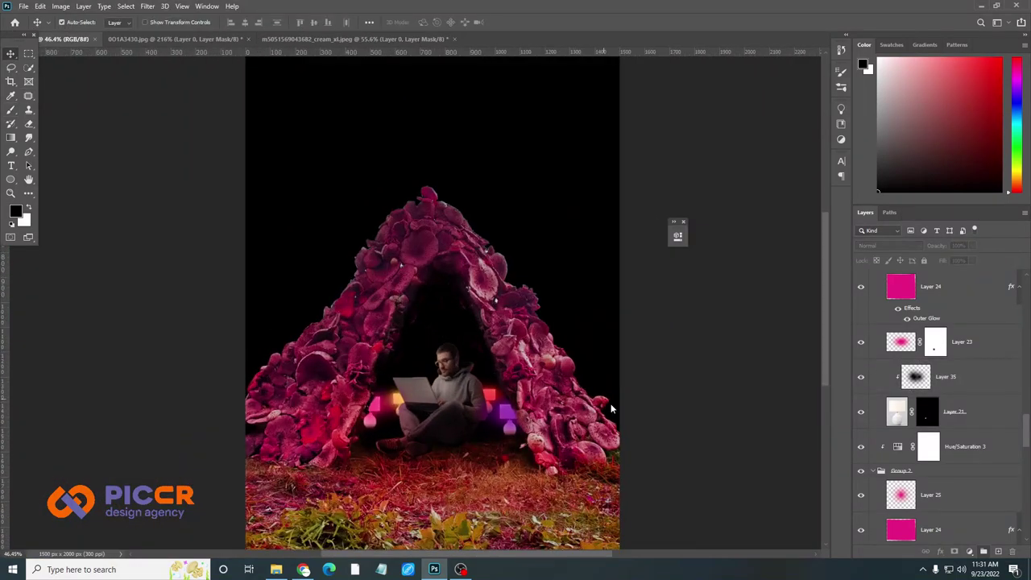
{"action": "scroll", "coordinate": [471, 395], "scroll_direction": "up", "scroll_amount": 1}
{"action": "type", "text": "sky"}
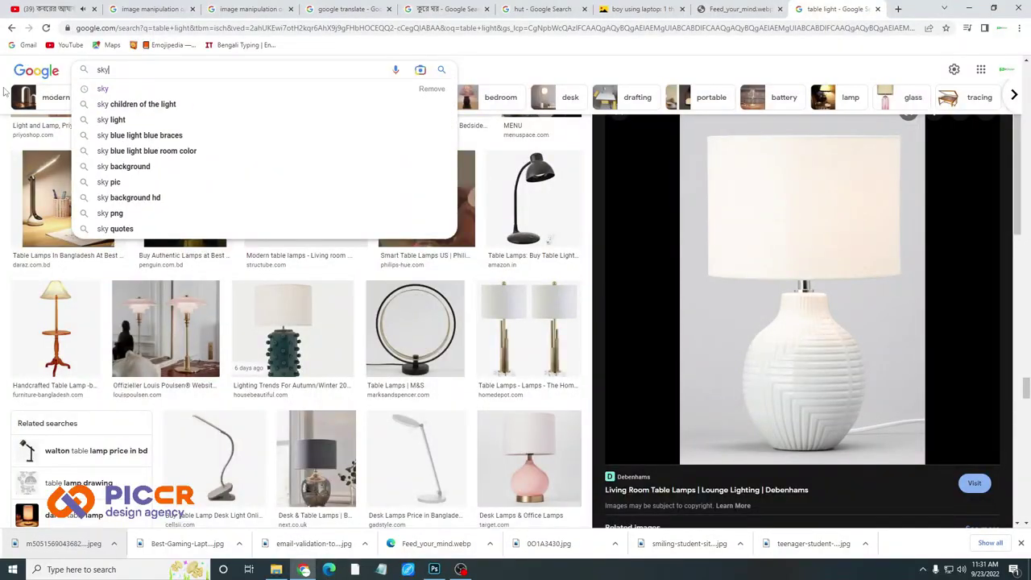
Run the Google Images search for 'sky' and preview a result
{"action": "key", "text": "Return"}
{"action": "scroll", "coordinate": [764, 284], "scroll_direction": "down", "scroll_amount": 5}
{"action": "scroll", "coordinate": [763, 285], "scroll_direction": "down", "scroll_amount": 2}
{"action": "left_click", "coordinate": [763, 284]}
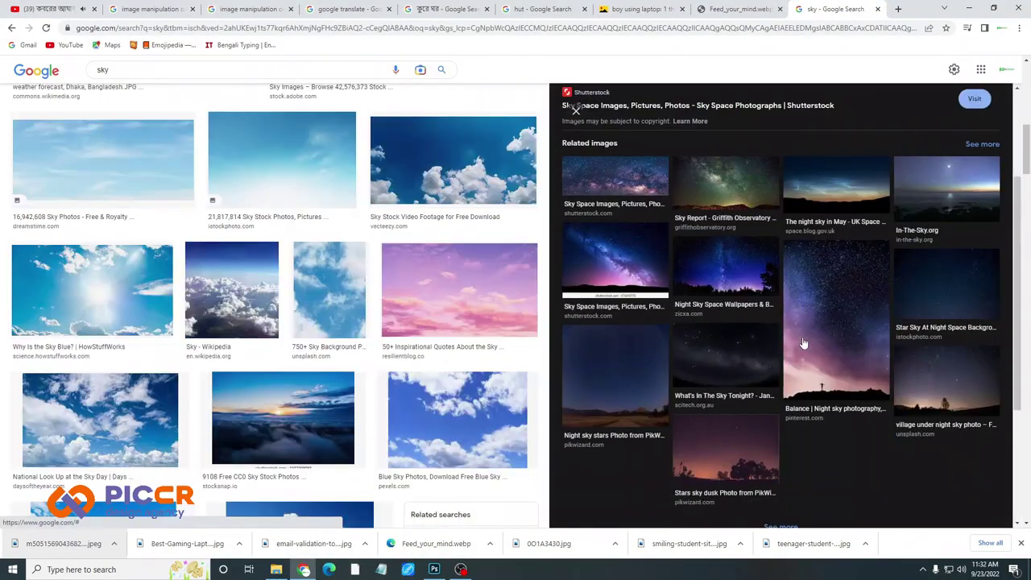
{"action": "scroll", "coordinate": [802, 343], "scroll_direction": "down", "scroll_amount": 3}
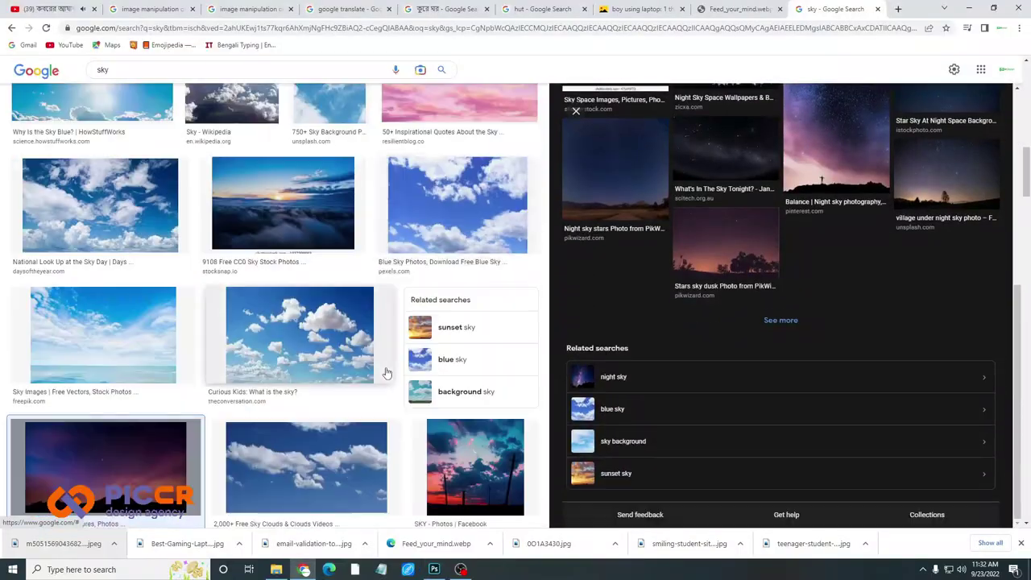
Find the pink sunset photo with the lone tree and save it to disk
{"action": "scroll", "coordinate": [386, 373], "scroll_direction": "down", "scroll_amount": 3}
{"action": "scroll", "coordinate": [386, 373], "scroll_direction": "down", "scroll_amount": 3}
{"action": "scroll", "coordinate": [402, 339], "scroll_direction": "down", "scroll_amount": 3}
{"action": "scroll", "coordinate": [419, 313], "scroll_direction": "down", "scroll_amount": 3}
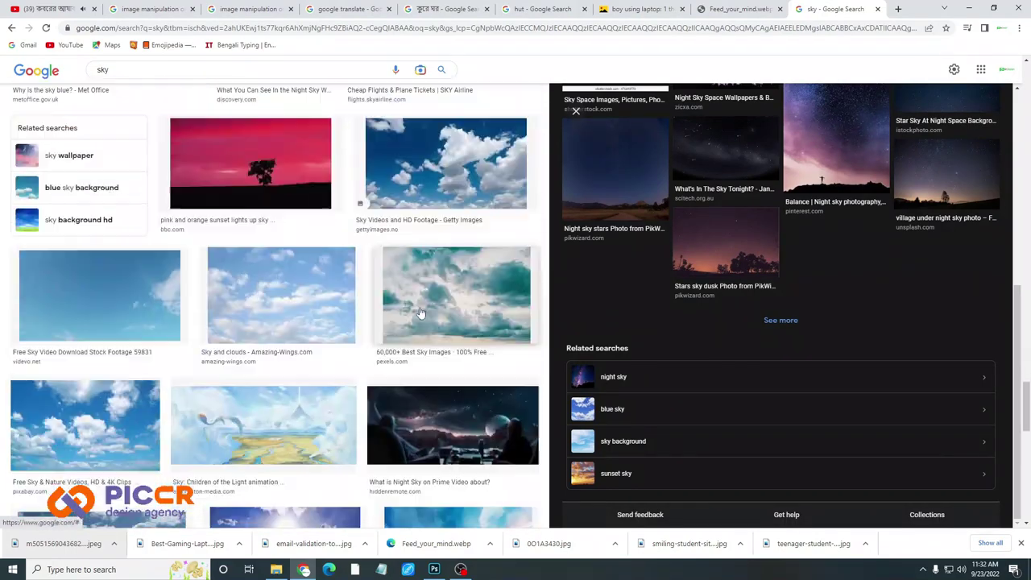
{"action": "left_click", "coordinate": [251, 163]}
{"action": "right_click", "coordinate": [757, 201]}
{"action": "left_click", "coordinate": [805, 315]}
{"action": "key", "text": "Return"}
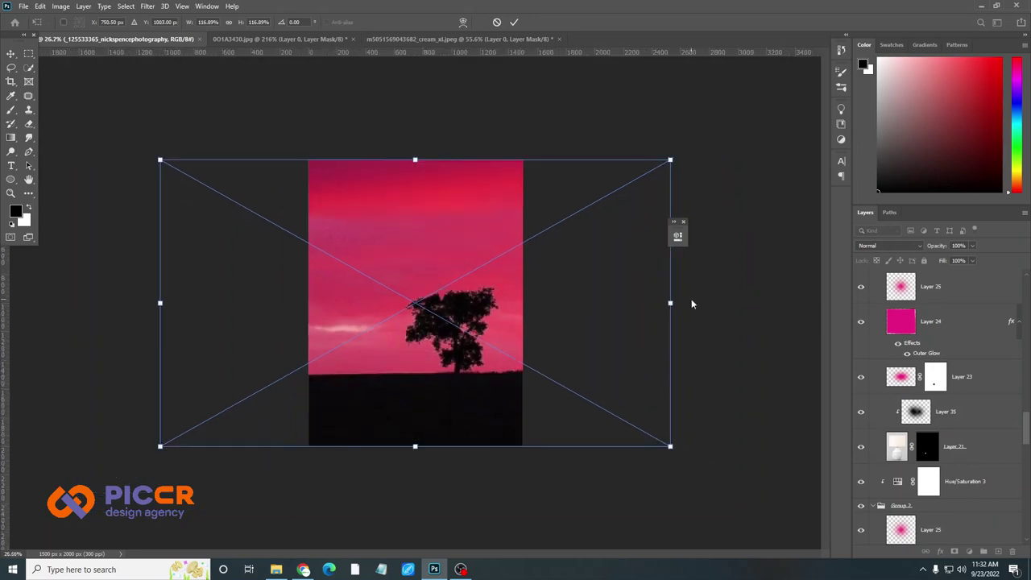
{"action": "key", "text": "Return"}
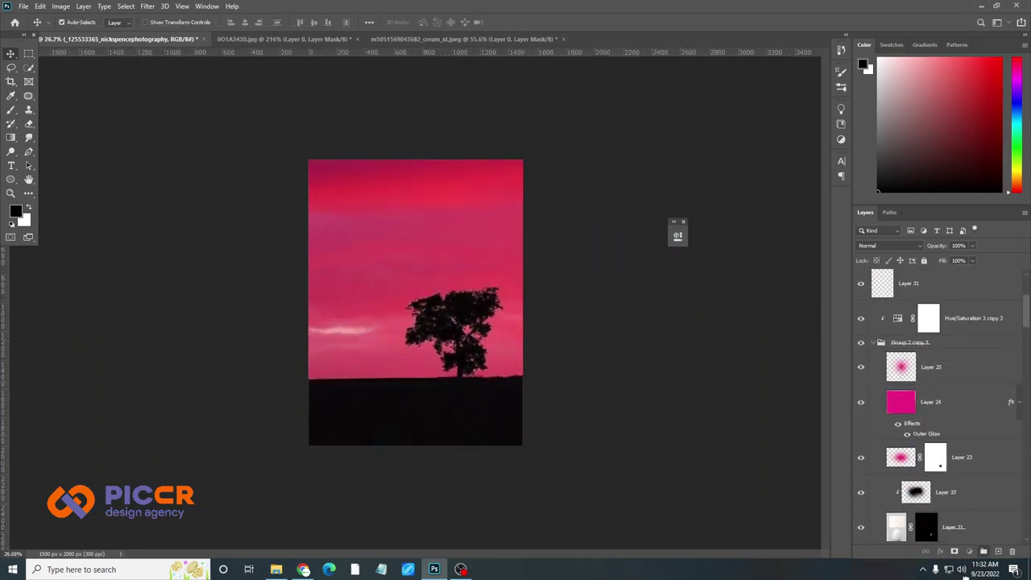
{"action": "key", "text": "ctrl+bracketleft"}
{"action": "key", "text": "ctrl+bracketleft"}
{"action": "key", "text": "ctrl+bracketleft"}
{"action": "key", "text": "ctrl+bracketleft"}
{"action": "key", "text": "ctrl+bracketleft"}
{"action": "key", "text": "ctrl+bracketleft"}
{"action": "key", "text": "ctrl+bracketleft"}
{"action": "key", "text": "ctrl+bracketleft"}
{"action": "key", "text": "ctrl+bracketleft"}
{"action": "key", "text": "ctrl+bracketleft"}
{"action": "key", "text": "ctrl+bracketleft"}
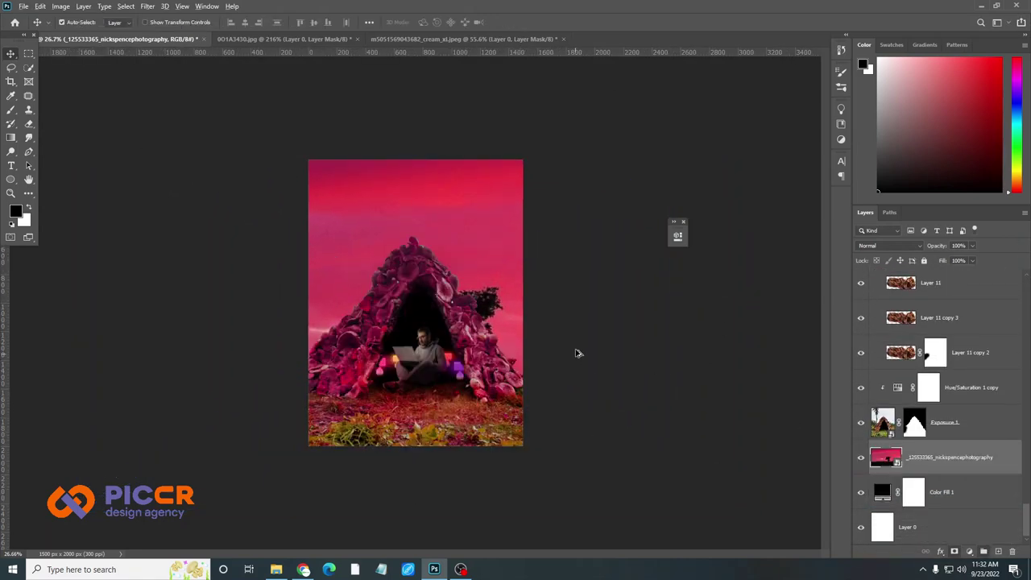
{"action": "key", "text": "ctrl+plus"}
{"action": "mouse_move", "coordinate": [499, 314]}
{"action": "left_mouse_down"}
{"action": "mouse_move", "coordinate": [513, 137]}
{"action": "mouse_move", "coordinate": [513, 169]}
{"action": "left_mouse_up"}
{"action": "scroll", "coordinate": [515, 322], "scroll_direction": "down", "scroll_amount": 3}
{"action": "scroll", "coordinate": [515, 328], "scroll_direction": "up", "scroll_amount": 3}
{"action": "scroll", "coordinate": [493, 350], "scroll_direction": "up", "scroll_amount": 3}
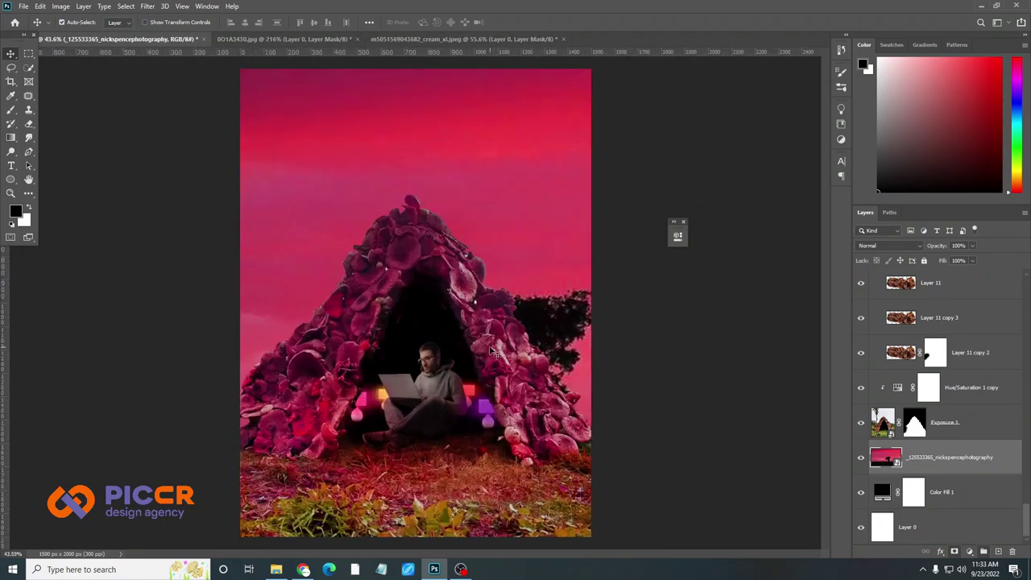
{"action": "scroll", "coordinate": [531, 319], "scroll_direction": "down", "scroll_amount": 2}
{"action": "scroll", "coordinate": [499, 302], "scroll_direction": "up", "scroll_amount": 3}
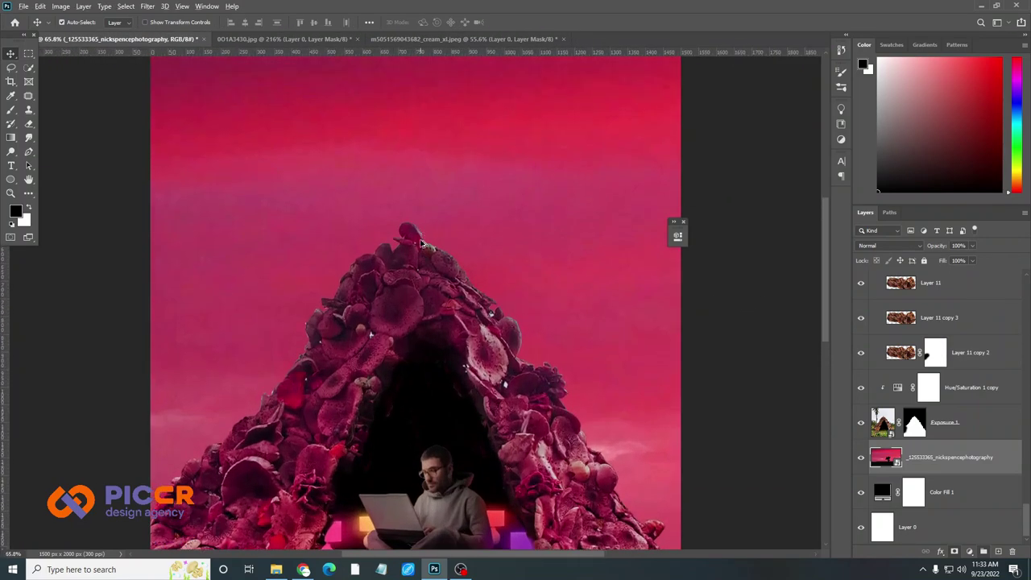
{"action": "scroll", "coordinate": [584, 282], "scroll_direction": "down", "scroll_amount": 4}
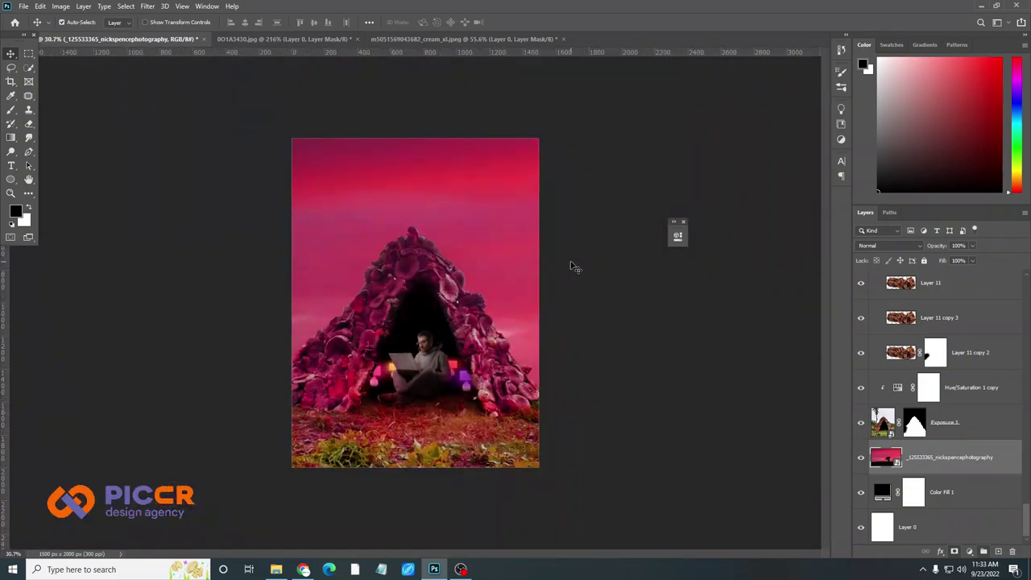
{"action": "scroll", "coordinate": [563, 252], "scroll_direction": "down", "scroll_amount": 2}
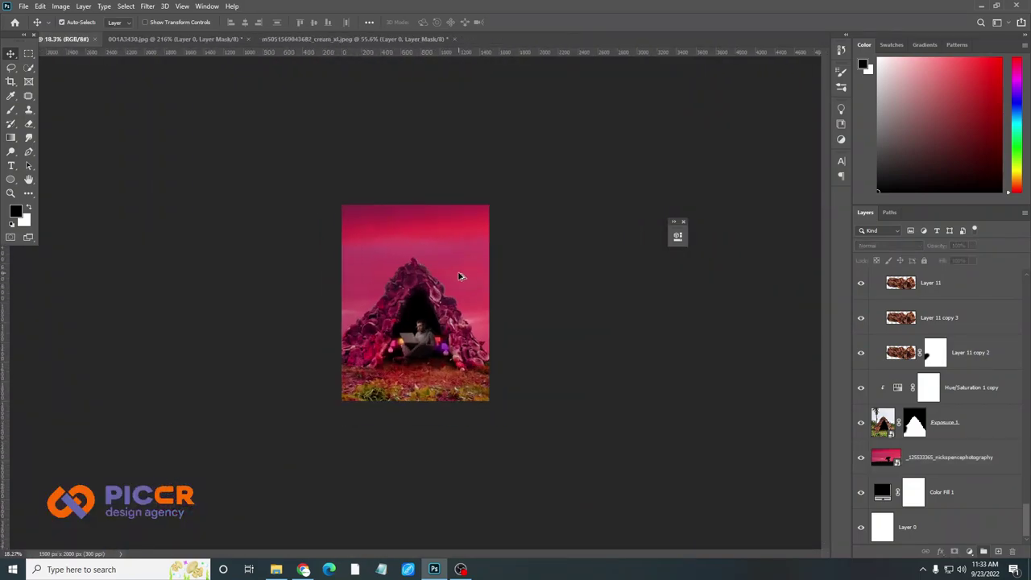
{"action": "scroll", "coordinate": [403, 306], "scroll_direction": "up", "scroll_amount": 1}
{"action": "scroll", "coordinate": [311, 321], "scroll_direction": "up", "scroll_amount": 4}
{"action": "scroll", "coordinate": [483, 298], "scroll_direction": "down", "scroll_amount": 2}
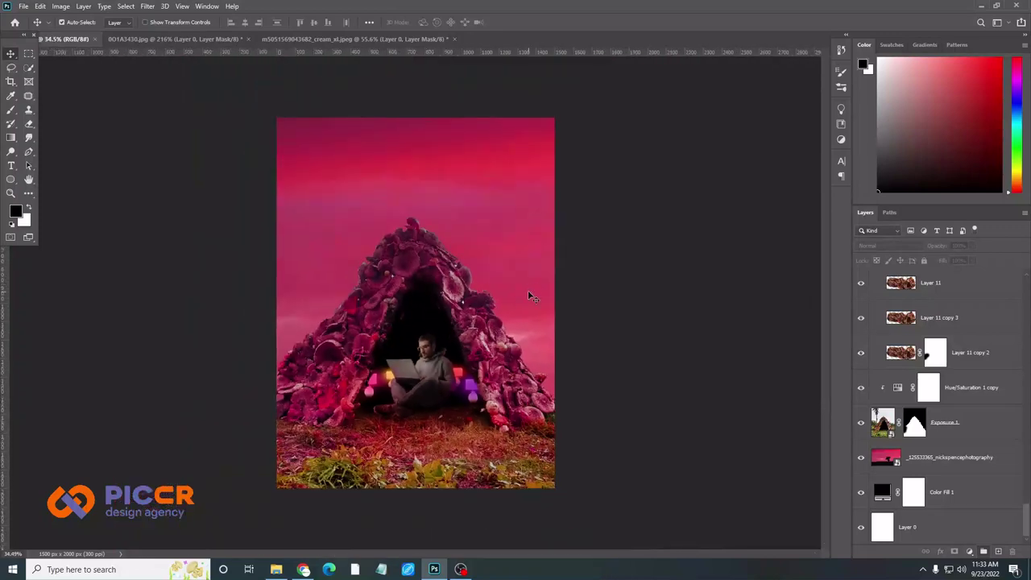
{"action": "scroll", "coordinate": [528, 290], "scroll_direction": "up", "scroll_amount": 1}
{"action": "left_click", "coordinate": [950, 457]}
{"action": "left_click", "coordinate": [860, 456]}
{"action": "scroll", "coordinate": [567, 296], "scroll_direction": "down", "scroll_amount": 2}
{"action": "scroll", "coordinate": [567, 296], "scroll_direction": "up", "scroll_amount": 1}
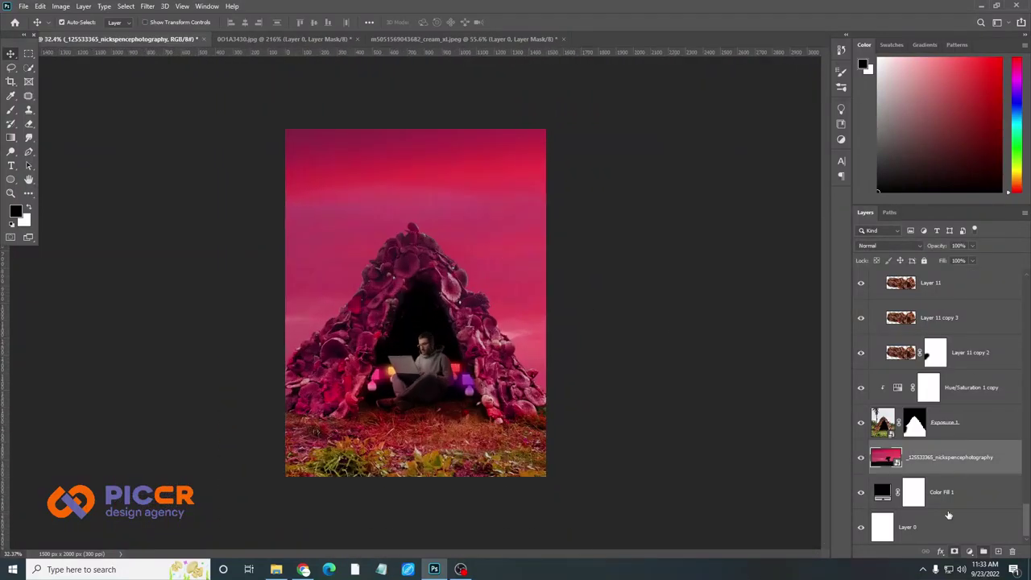
{"action": "left_click", "coordinate": [969, 552]}
{"action": "left_click", "coordinate": [938, 449]}
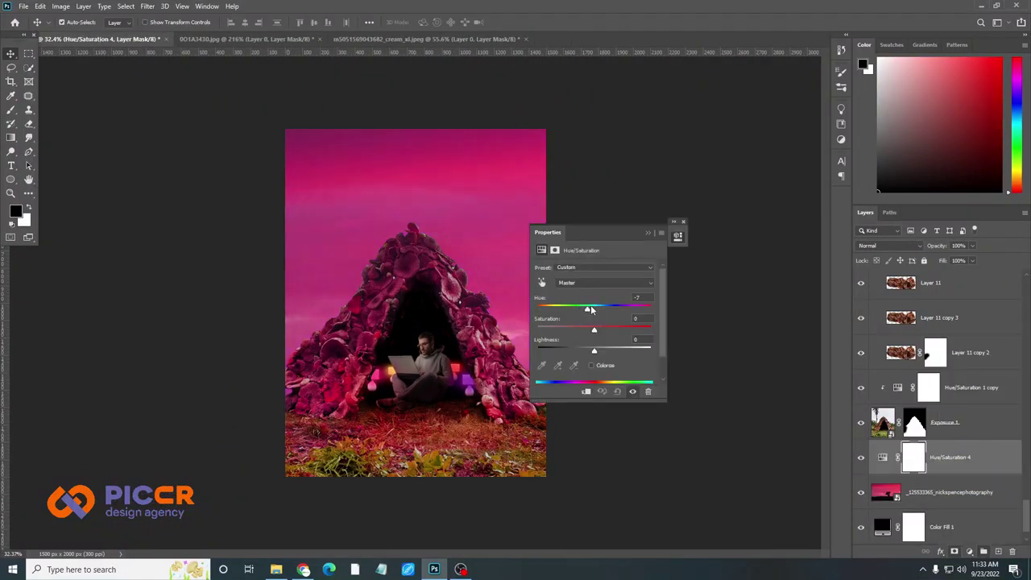
{"action": "left_click_drag", "start_coordinate": [591, 309], "coordinate": [628, 327]}
{"action": "left_click", "coordinate": [683, 221]}
{"action": "key", "text": "Delete"}
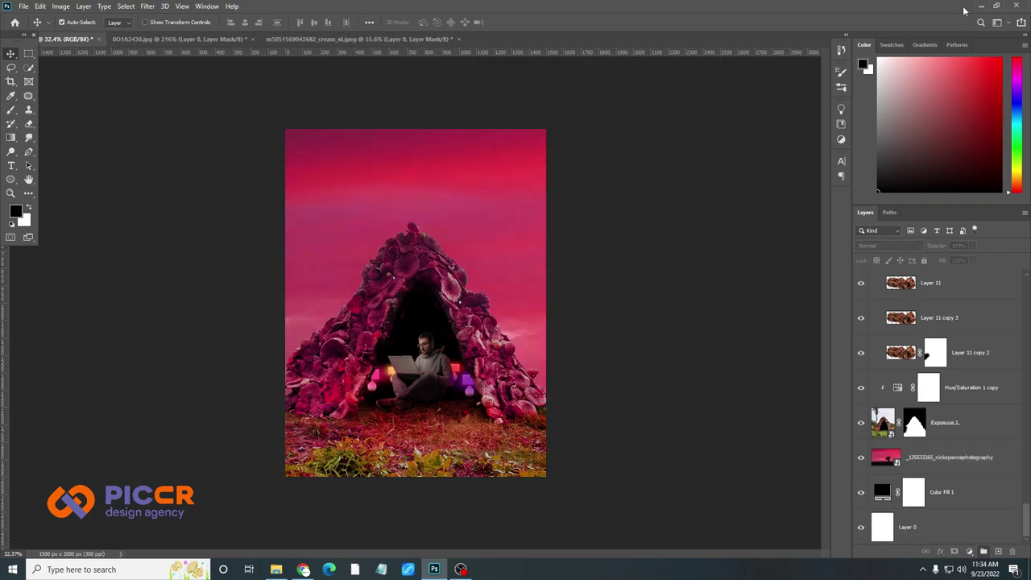
{"action": "left_click", "coordinate": [980, 6]}
Save the pink-purple sky photo from Chrome to disk
{"action": "left_click", "coordinate": [942, 274]}
{"action": "right_click", "coordinate": [770, 173]}
{"action": "left_click", "coordinate": [826, 290]}
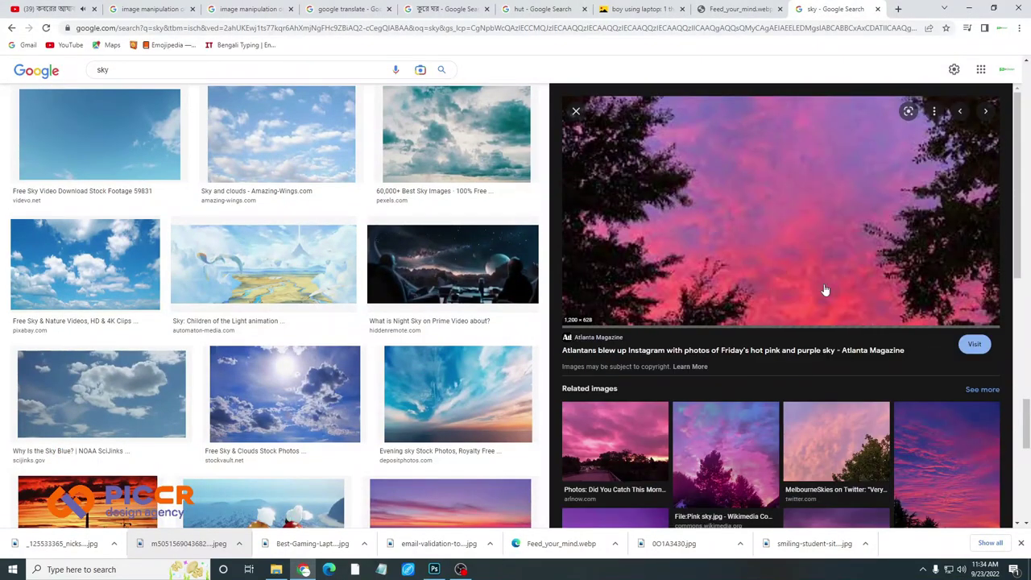
{"action": "key", "text": "Return"}
Place the sky in Photoshop at the canvas top, with its layer below Exposure 1
{"action": "left_click", "coordinate": [434, 569]}
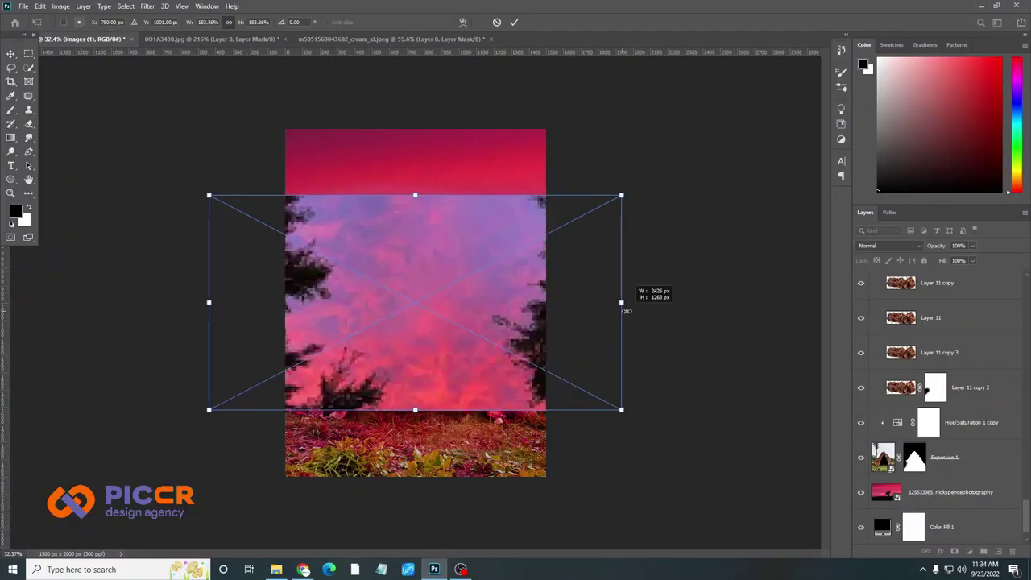
{"action": "left_click_drag", "start_coordinate": [626, 310], "coordinate": [631, 173]}
{"action": "scroll", "coordinate": [979, 470], "scroll_direction": "up", "scroll_amount": 5}
{"action": "scroll", "coordinate": [979, 469], "scroll_direction": "up", "scroll_amount": 5}
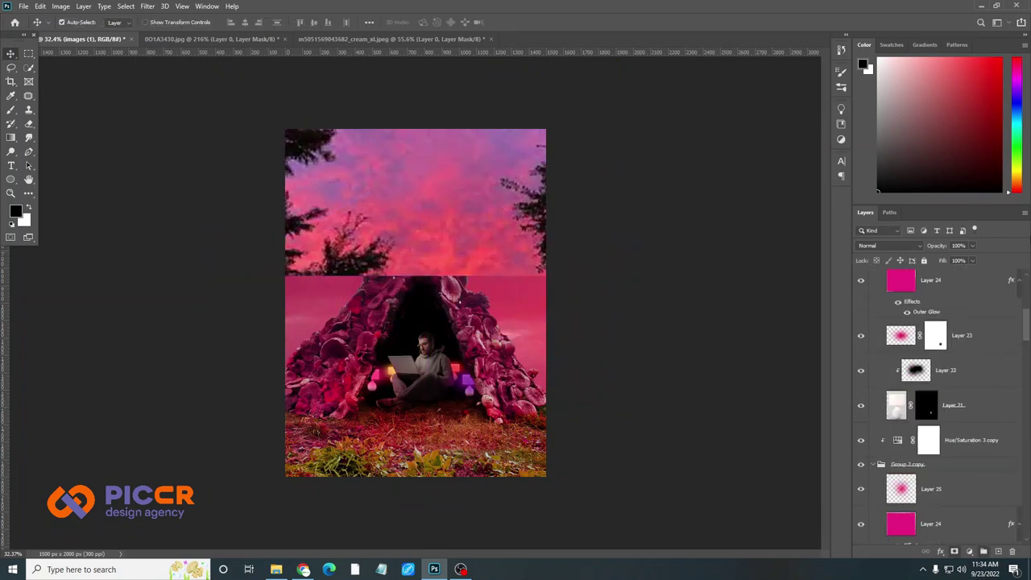
{"action": "scroll", "coordinate": [978, 470], "scroll_direction": "up", "scroll_amount": 5}
{"action": "scroll", "coordinate": [979, 470], "scroll_direction": "up", "scroll_amount": 5}
{"action": "scroll", "coordinate": [978, 402], "scroll_direction": "down", "scroll_amount": 5}
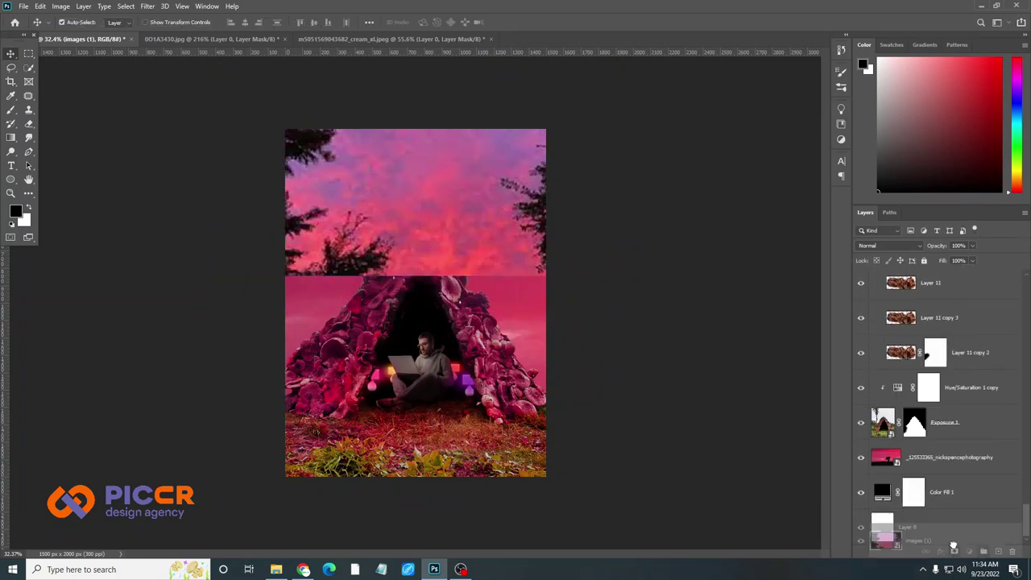
{"action": "left_click_drag", "start_coordinate": [918, 282], "coordinate": [918, 439]}
{"action": "left_click_drag", "start_coordinate": [411, 242], "coordinate": [461, 211]}
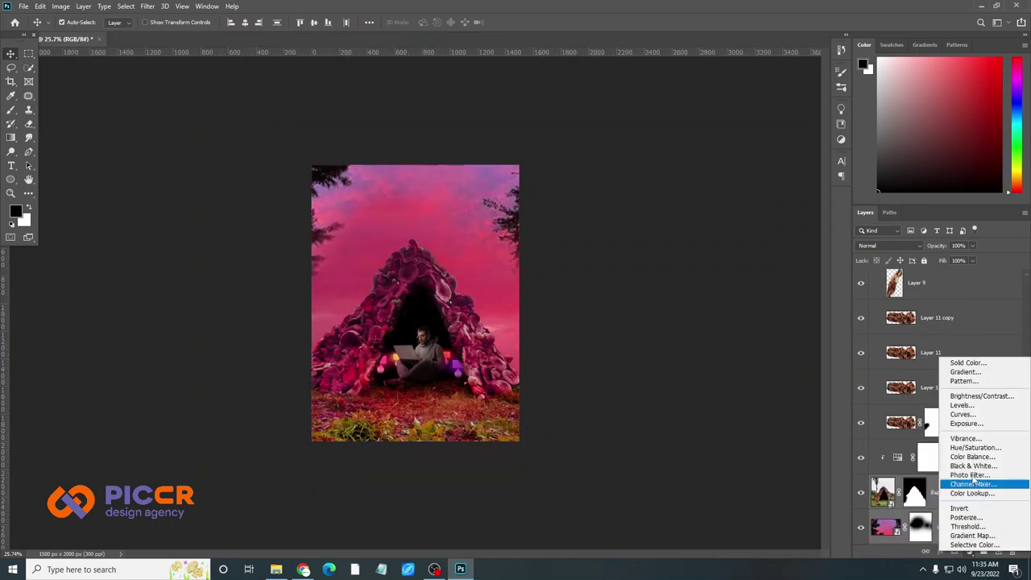
Lower the Brightness/Contrast adjustment to darken the whole scene
{"action": "mouse_move", "coordinate": [602, 303]}
{"action": "left_mouse_down"}
{"action": "mouse_move", "coordinate": [626, 301]}
{"action": "mouse_move", "coordinate": [545, 297]}
{"action": "mouse_move", "coordinate": [676, 333]}
{"action": "left_mouse_up"}
{"action": "scroll", "coordinate": [942, 403], "scroll_direction": "down", "scroll_amount": 5}
{"action": "scroll", "coordinate": [942, 403], "scroll_direction": "down", "scroll_amount": 5}
{"action": "scroll", "coordinate": [942, 403], "scroll_direction": "down", "scroll_amount": 5}
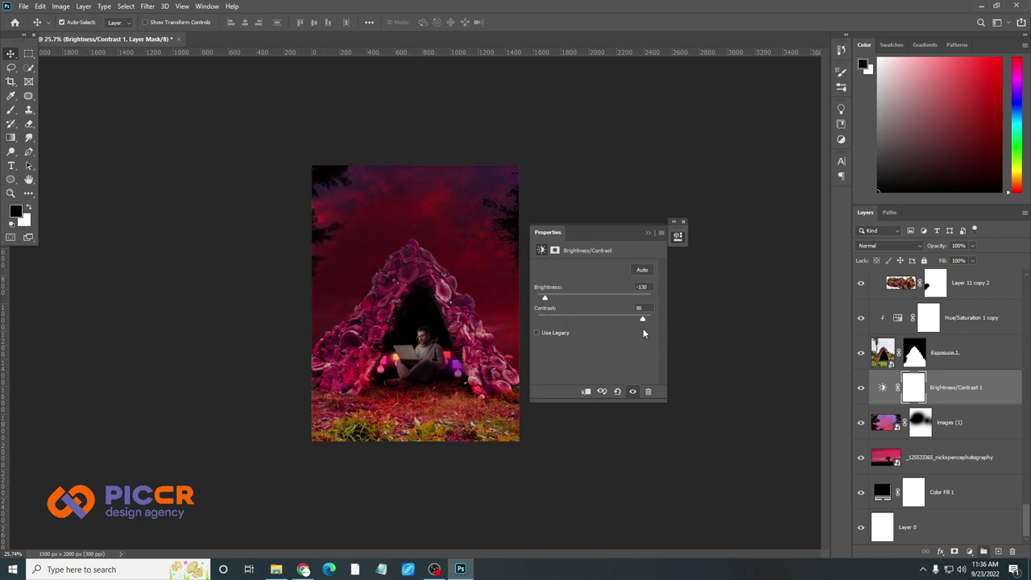
{"action": "mouse_move", "coordinate": [544, 298]}
{"action": "left_mouse_down"}
{"action": "mouse_move", "coordinate": [615, 297]}
{"action": "mouse_move", "coordinate": [538, 298]}
{"action": "mouse_move", "coordinate": [552, 298]}
{"action": "left_mouse_up"}
{"action": "left_click", "coordinate": [683, 222]}
Add an Exposure adjustment layer with reduced exposure and gamma for deeper midtones
{"action": "left_click", "coordinate": [969, 551]}
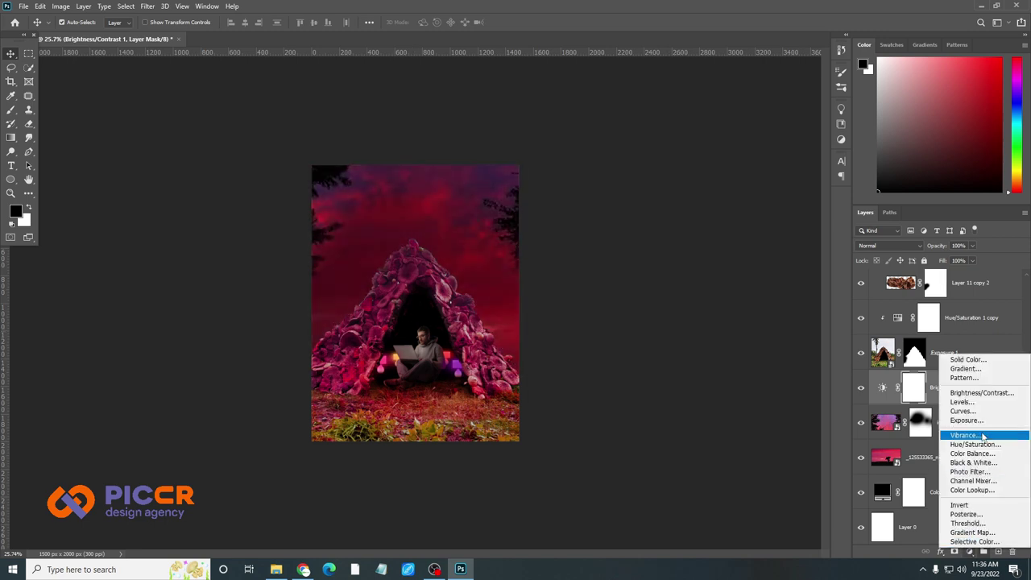
{"action": "left_click", "coordinate": [963, 421]}
{"action": "mouse_move", "coordinate": [594, 292]}
{"action": "left_mouse_down"}
{"action": "mouse_move", "coordinate": [616, 297]}
{"action": "mouse_move", "coordinate": [593, 294]}
{"action": "left_mouse_up"}
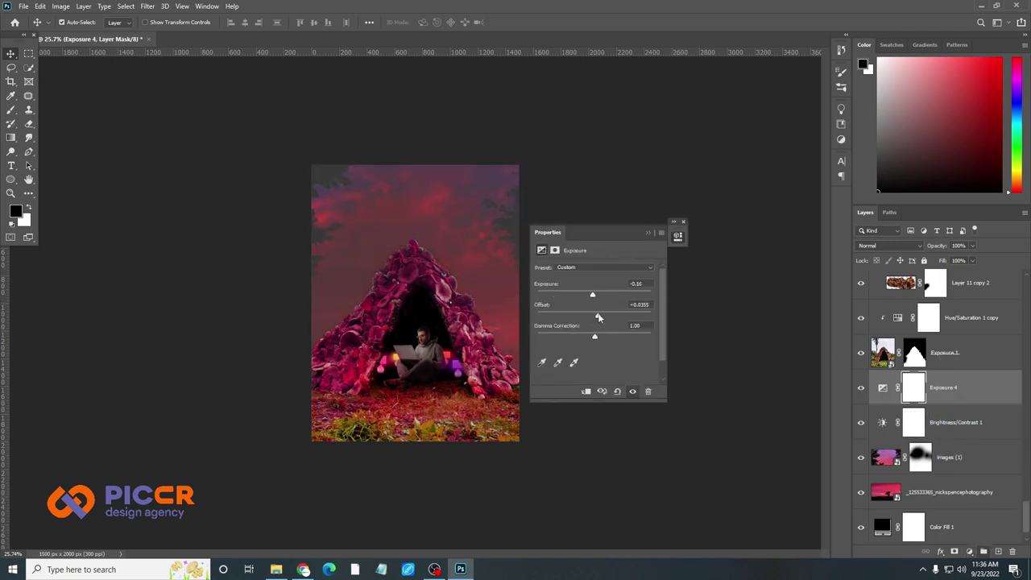
{"action": "mouse_move", "coordinate": [594, 337]}
{"action": "left_mouse_down"}
{"action": "mouse_move", "coordinate": [581, 337]}
{"action": "mouse_move", "coordinate": [610, 338]}
{"action": "left_mouse_up"}
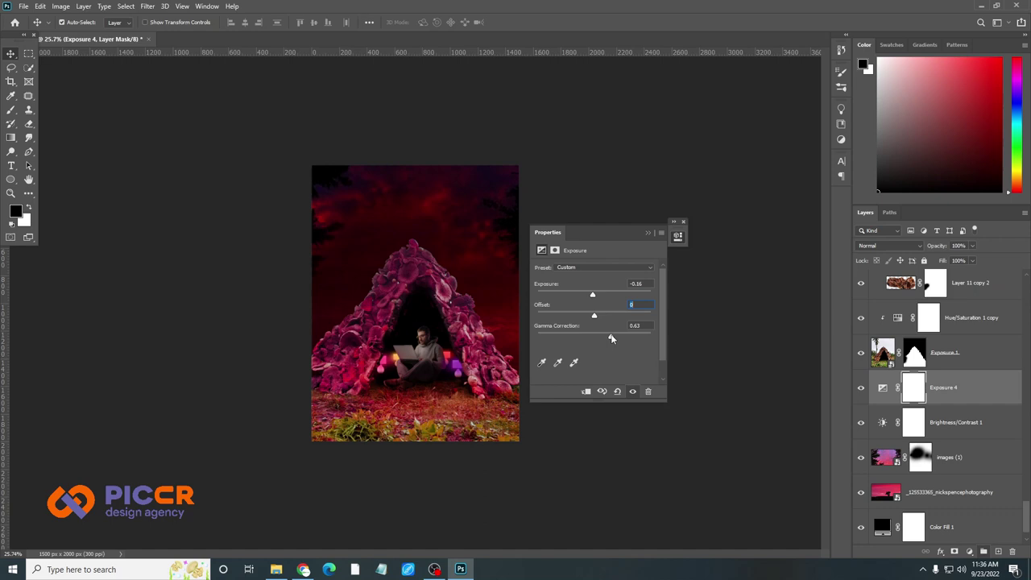
{"action": "left_click", "coordinate": [647, 233]}
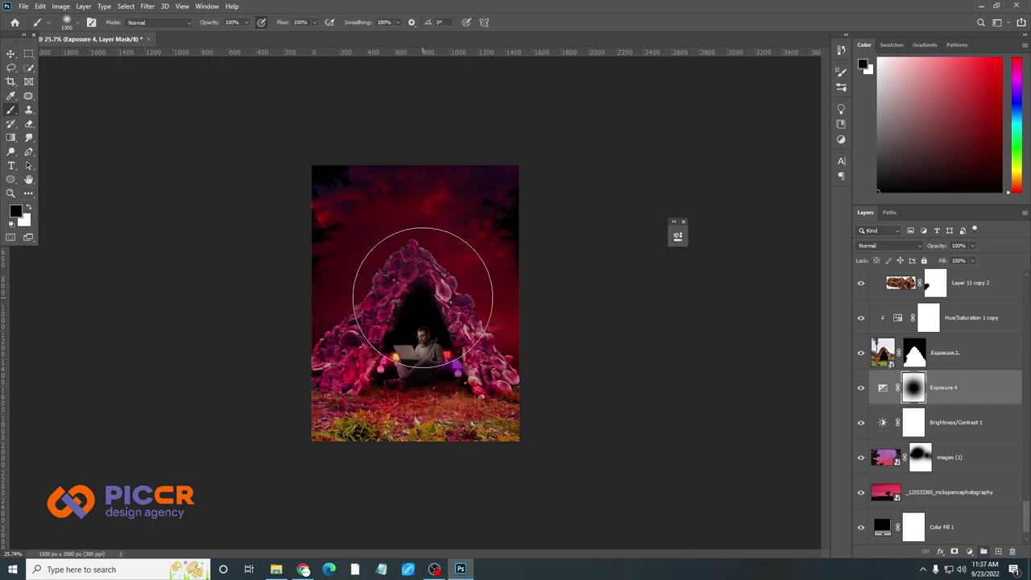
{"action": "left_click", "coordinate": [10, 53]}
Add a Hue/Saturation layer (Saturation +14, Lightness -15), shift reds toward magenta, and save
{"action": "scroll", "coordinate": [415, 303], "scroll_direction": "down", "scroll_amount": 2}
{"action": "left_click", "coordinate": [969, 551]}
{"action": "left_click", "coordinate": [959, 449]}
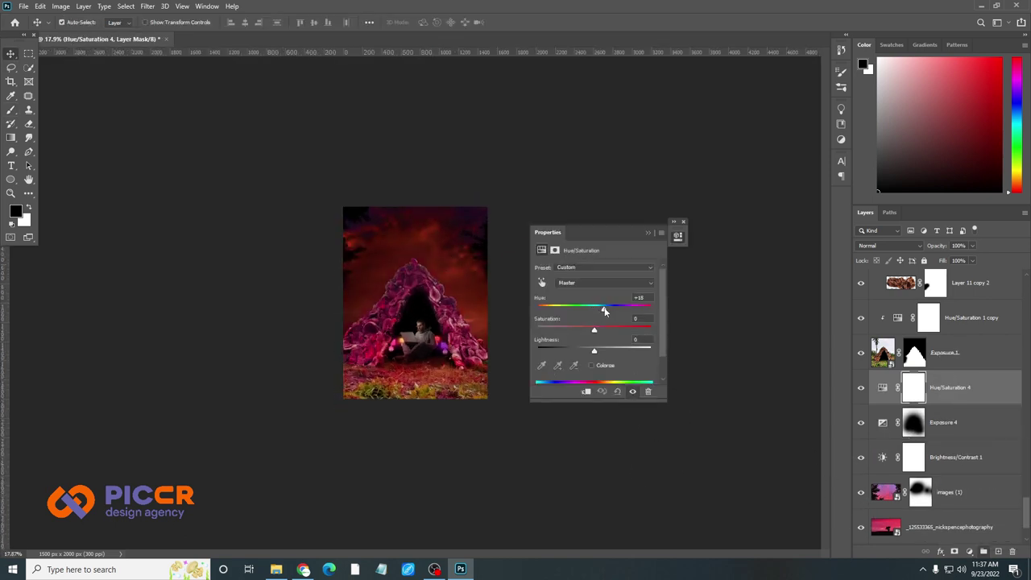
{"action": "left_click_drag", "start_coordinate": [594, 351], "coordinate": [585, 352]}
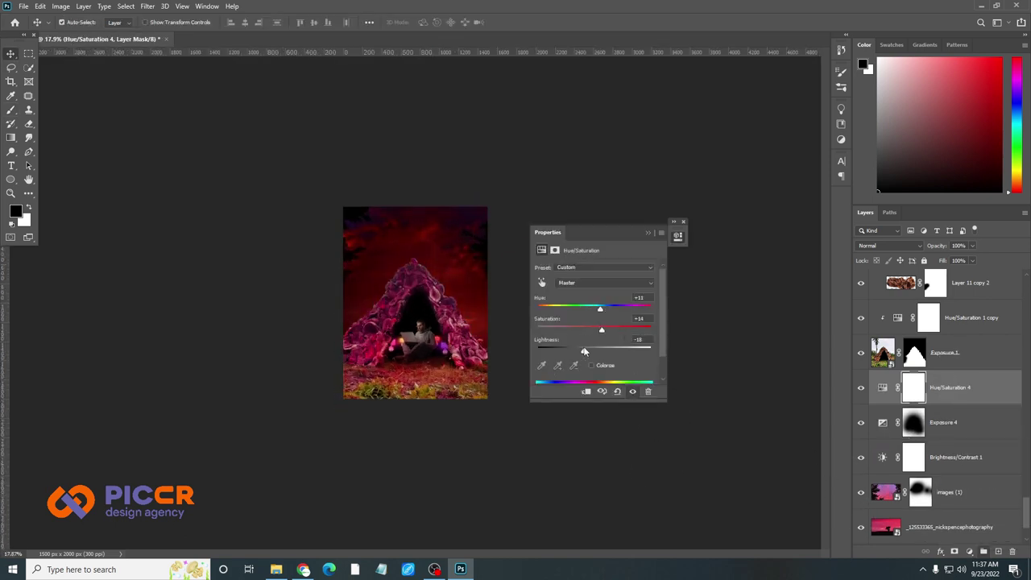
{"action": "mouse_move", "coordinate": [620, 306]}
{"action": "left_mouse_down"}
{"action": "mouse_move", "coordinate": [577, 308]}
{"action": "mouse_move", "coordinate": [597, 316]}
{"action": "left_mouse_up"}
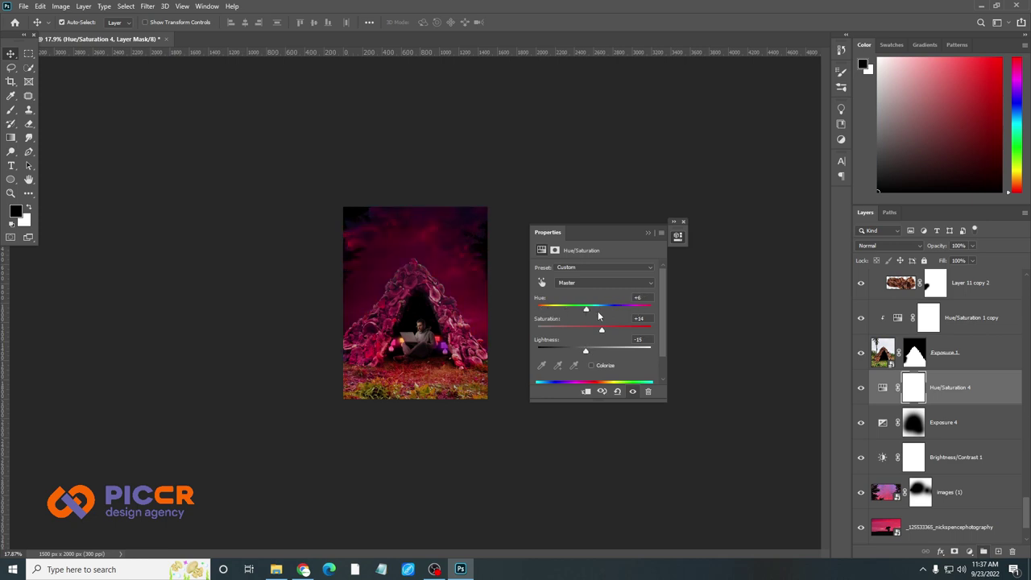
{"action": "left_click", "coordinate": [647, 232]}
{"action": "scroll", "coordinate": [417, 208], "scroll_direction": "up", "scroll_amount": 3}
{"action": "key", "text": "b"}
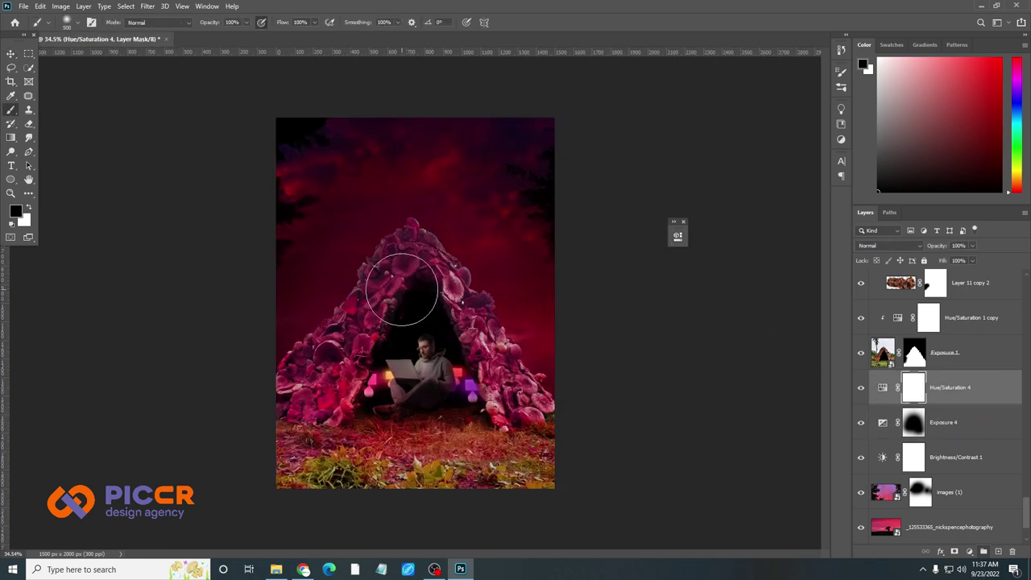
{"action": "scroll", "coordinate": [410, 295], "scroll_direction": "down", "scroll_amount": 2}
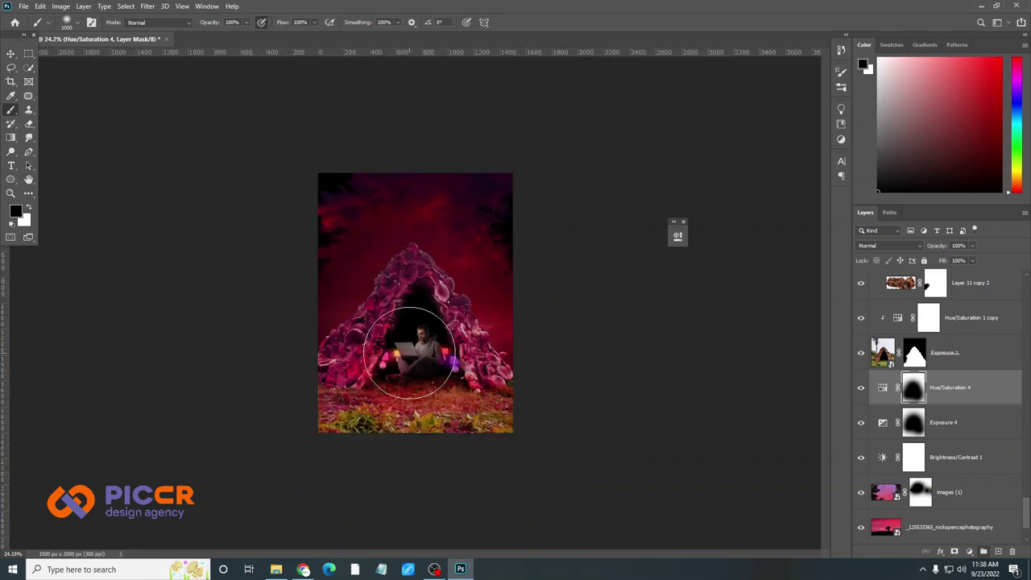
{"action": "key", "text": "ctrl+s"}
{"action": "left_click", "coordinate": [950, 527], "text": "shift"}
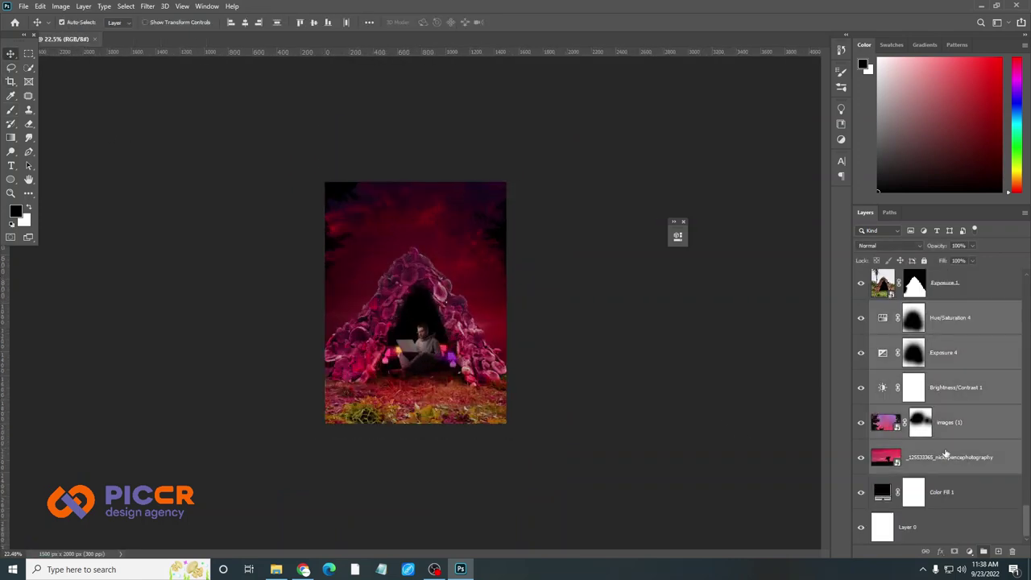
{"action": "right_click", "coordinate": [958, 451]}
{"action": "left_click", "coordinate": [854, 421]}
{"action": "scroll", "coordinate": [460, 223], "scroll_direction": "up", "scroll_amount": 1}
{"action": "left_click", "coordinate": [147, 5]}
{"action": "mouse_move", "coordinate": [154, 127]}
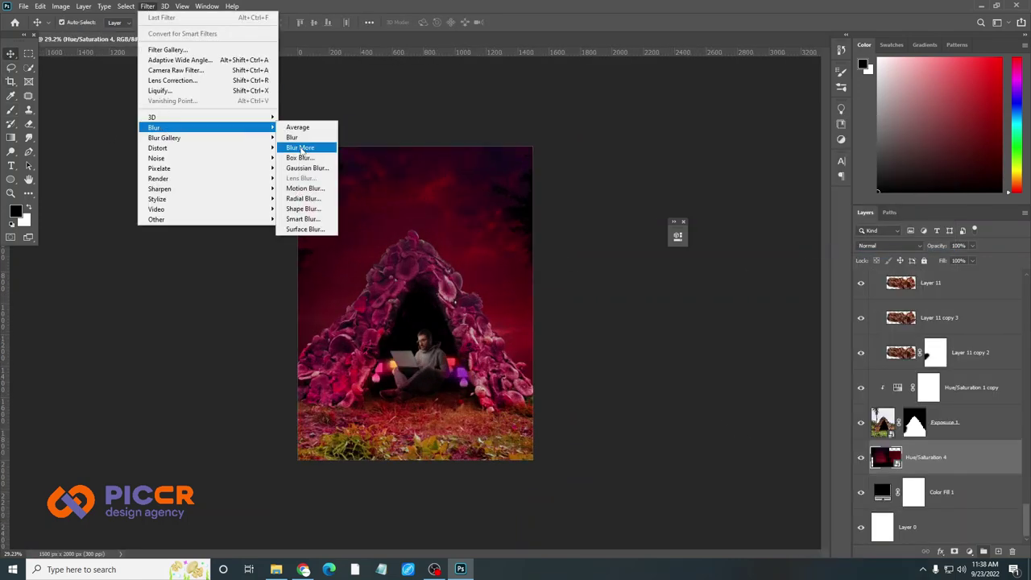
{"action": "left_click", "coordinate": [306, 165]}
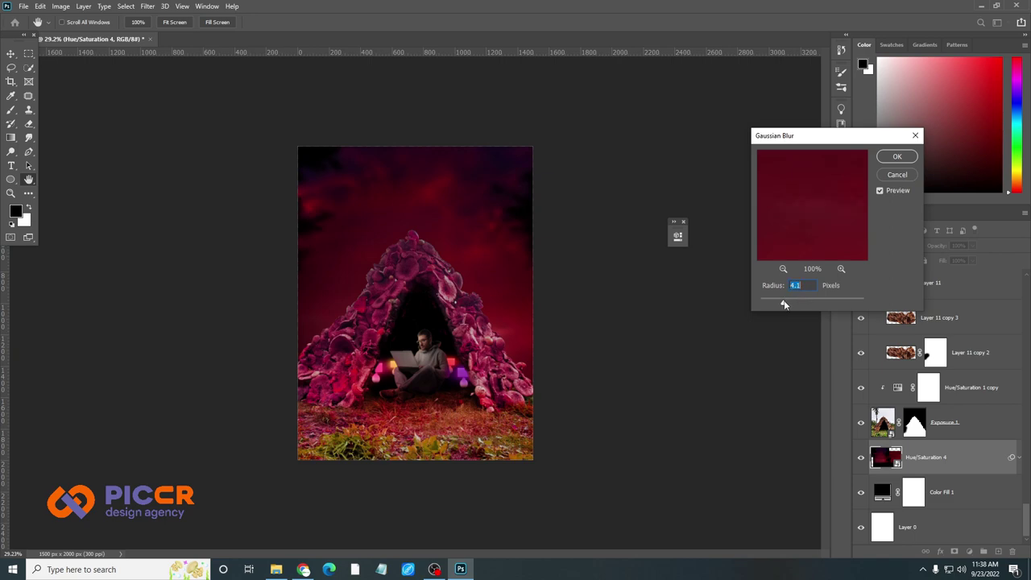
{"action": "key", "text": "Return"}
{"action": "key", "text": "v"}
{"action": "scroll", "coordinate": [564, 241], "scroll_direction": "up", "scroll_amount": 3}
{"action": "scroll", "coordinate": [523, 241], "scroll_direction": "down", "scroll_amount": 3}
{"action": "scroll", "coordinate": [463, 245], "scroll_direction": "up", "scroll_amount": 3}
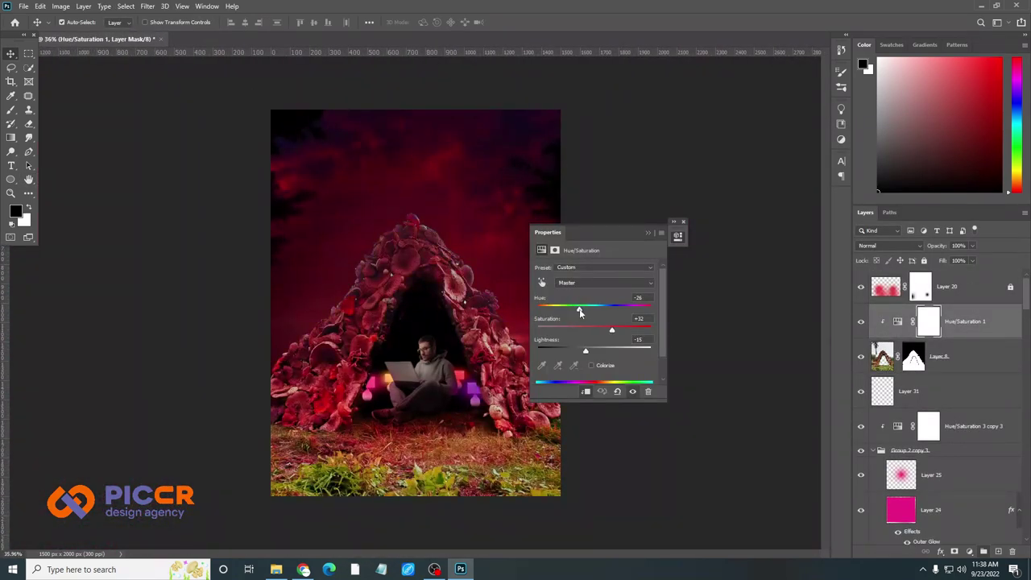
{"action": "left_click_drag", "start_coordinate": [583, 315], "coordinate": [584, 314]}
{"action": "left_click", "coordinate": [654, 234]}
{"action": "scroll", "coordinate": [427, 306], "scroll_direction": "up", "scroll_amount": 3}
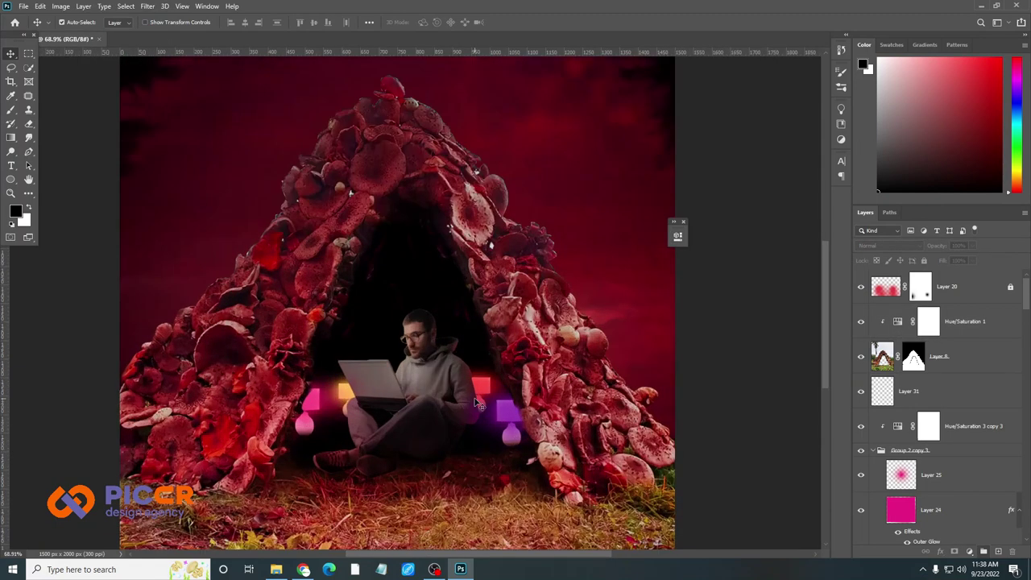
{"action": "scroll", "coordinate": [427, 306], "scroll_direction": "down", "scroll_amount": 5}
{"action": "left_click_drag", "start_coordinate": [967, 321], "coordinate": [992, 407]}
{"action": "key", "text": "ctrl+z"}
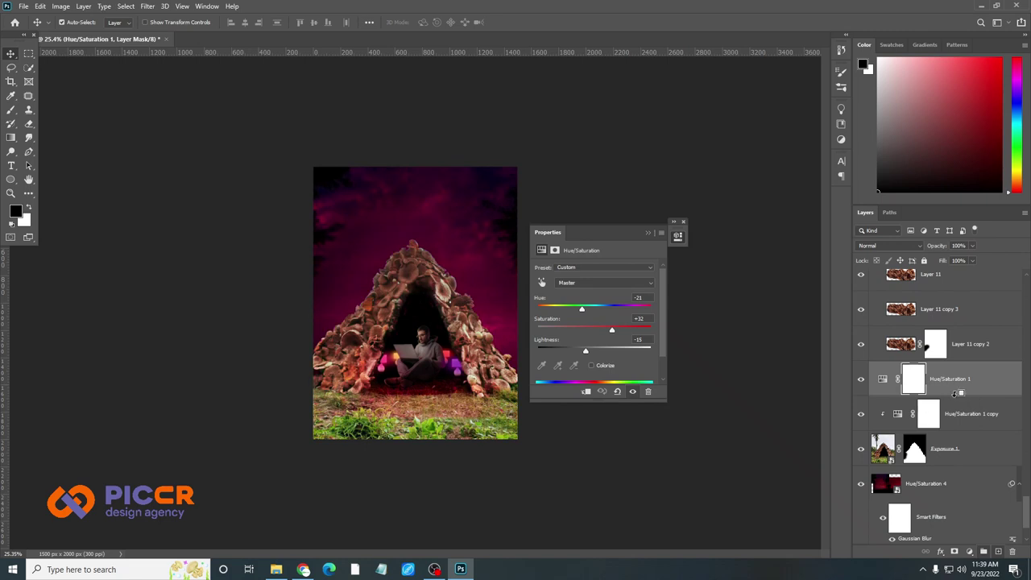
{"action": "key", "text": "ctrl+z"}
{"action": "key", "text": "ctrl+z"}
{"action": "key", "text": "ctrl+z"}
{"action": "key", "text": "ctrl+z"}
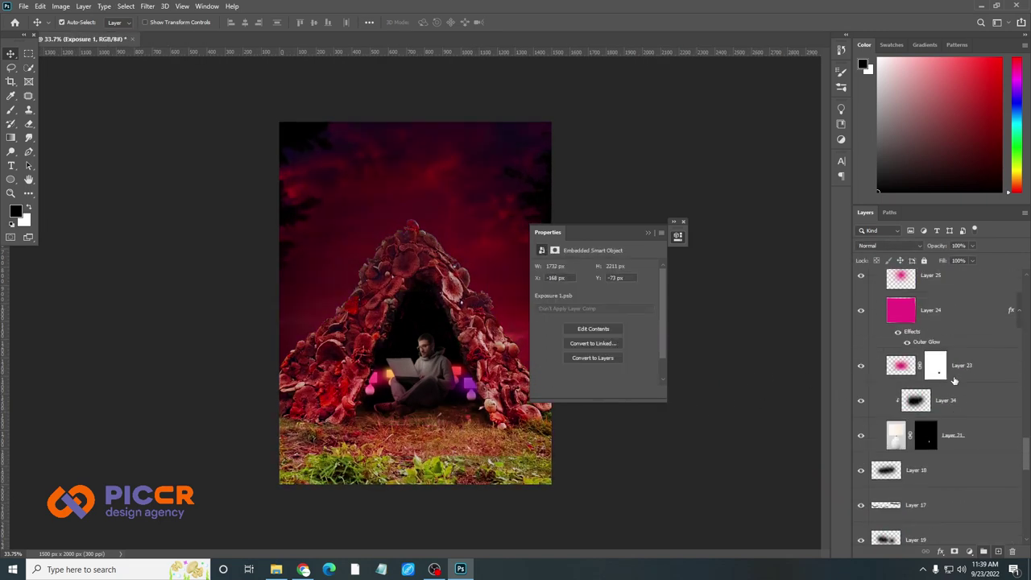
{"action": "key", "text": "ctrl+z"}
{"action": "key", "text": "ctrl+z"}
{"action": "key", "text": "ctrl+z"}
{"action": "key", "text": "ctrl+z"}
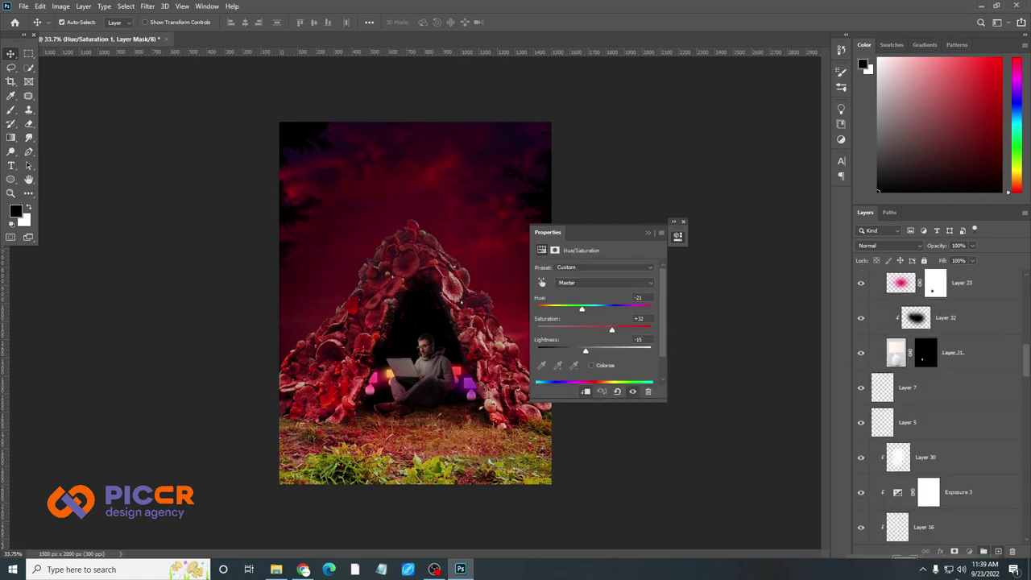
{"action": "scroll", "coordinate": [934, 403], "scroll_direction": "down", "scroll_amount": 5}
{"action": "left_click_drag", "start_coordinate": [958, 415], "coordinate": [969, 428]}
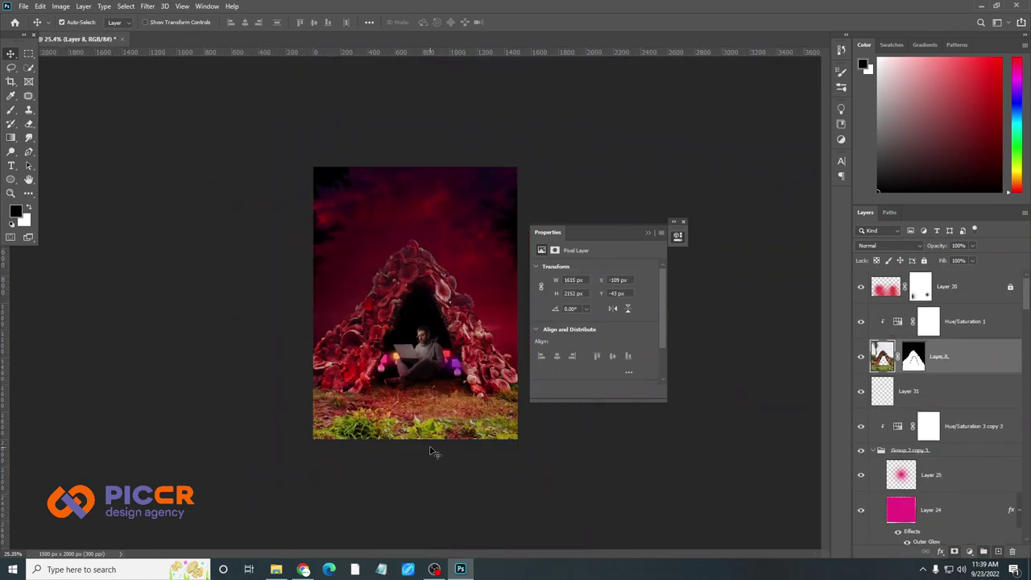
{"action": "scroll", "coordinate": [942, 383], "scroll_direction": "down", "scroll_amount": 5}
{"action": "scroll", "coordinate": [934, 418], "scroll_direction": "down", "scroll_amount": 5}
{"action": "scroll", "coordinate": [922, 465], "scroll_direction": "down", "scroll_amount": 5}
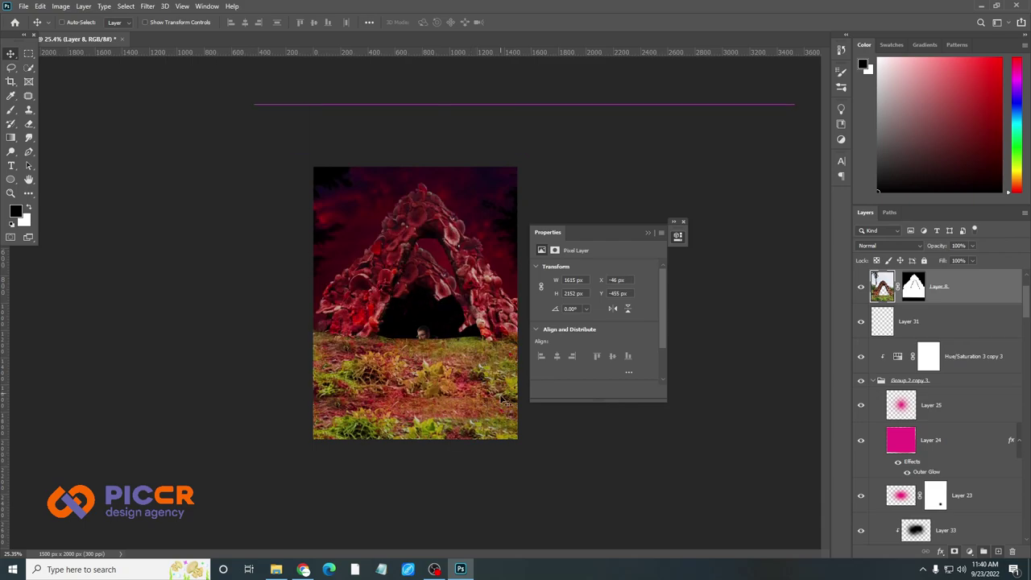
{"action": "left_click_drag", "start_coordinate": [441, 348], "coordinate": [507, 437]}
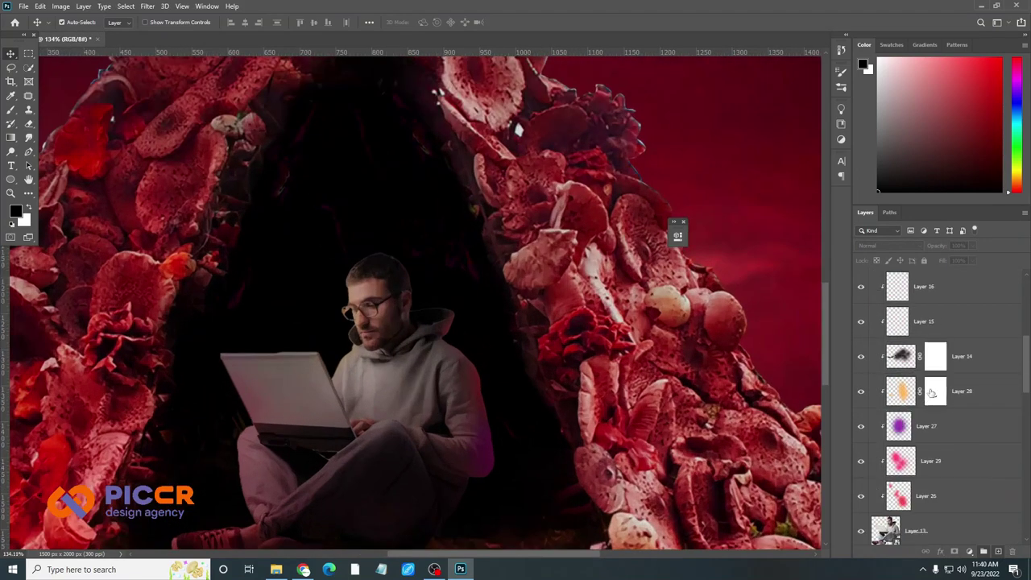
{"action": "scroll", "coordinate": [427, 374], "scroll_direction": "down", "scroll_amount": 5}
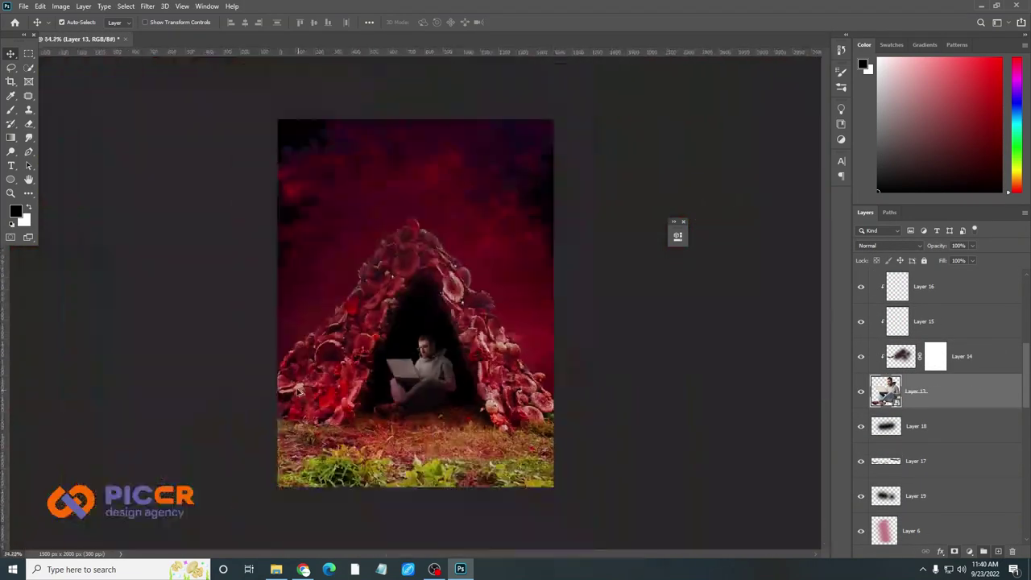
{"action": "scroll", "coordinate": [427, 375], "scroll_direction": "up", "scroll_amount": 3}
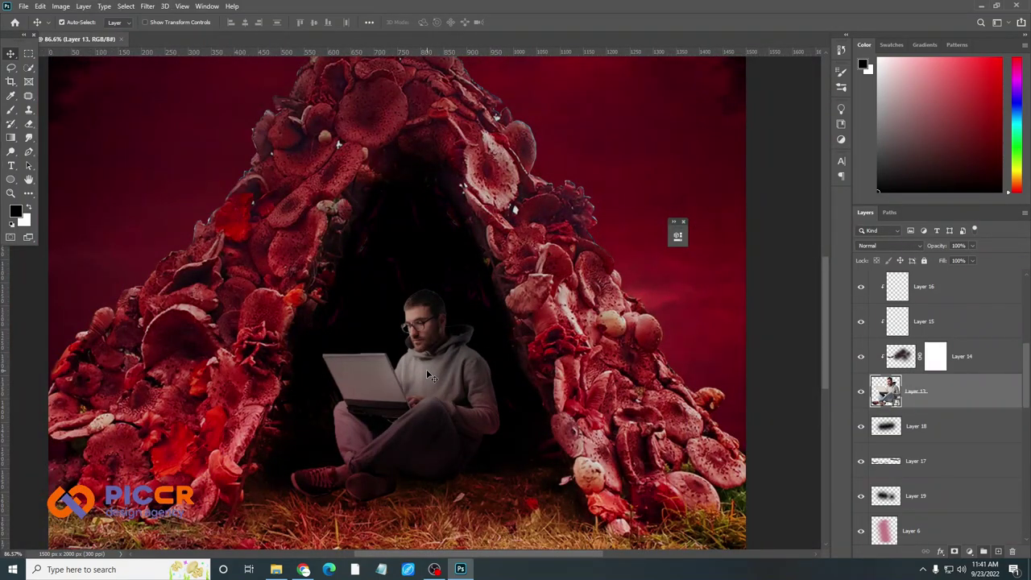
{"action": "scroll", "coordinate": [426, 369], "scroll_direction": "down", "scroll_amount": 5}
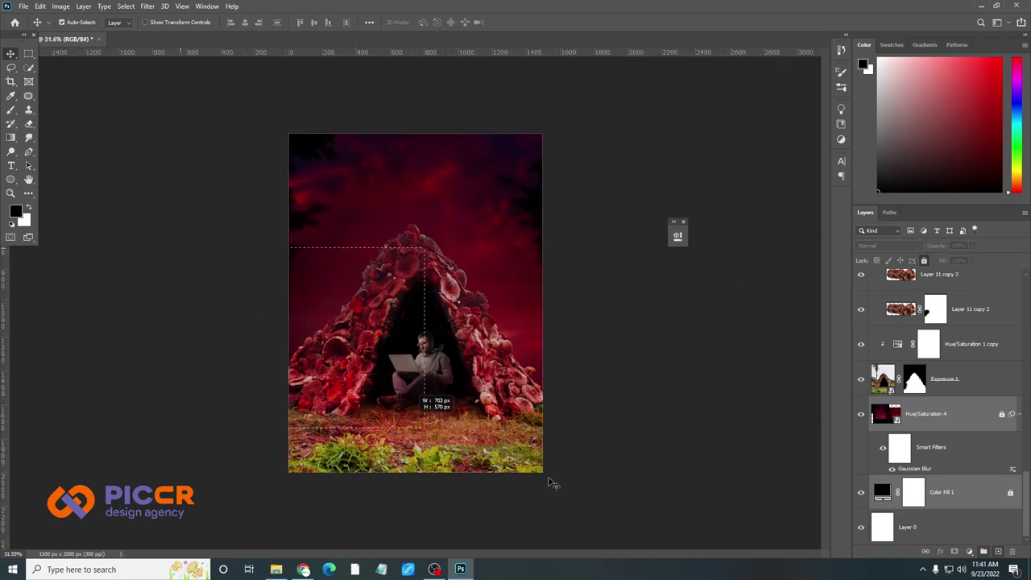
Scale the selected background layers to about 81% and commit the transform
{"action": "key", "text": "ctrl+t"}
{"action": "left_click_drag", "start_coordinate": [552, 306], "coordinate": [525, 306]}
{"action": "scroll", "coordinate": [524, 306], "scroll_direction": "up", "scroll_amount": 2}
{"action": "left_click_drag", "start_coordinate": [524, 354], "coordinate": [515, 368]}
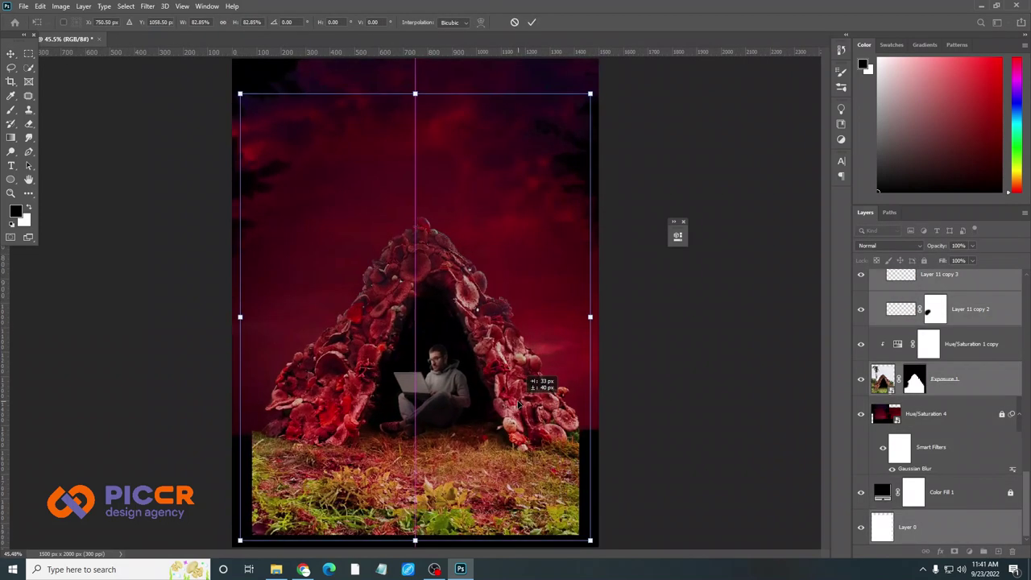
{"action": "left_click", "coordinate": [532, 22]}
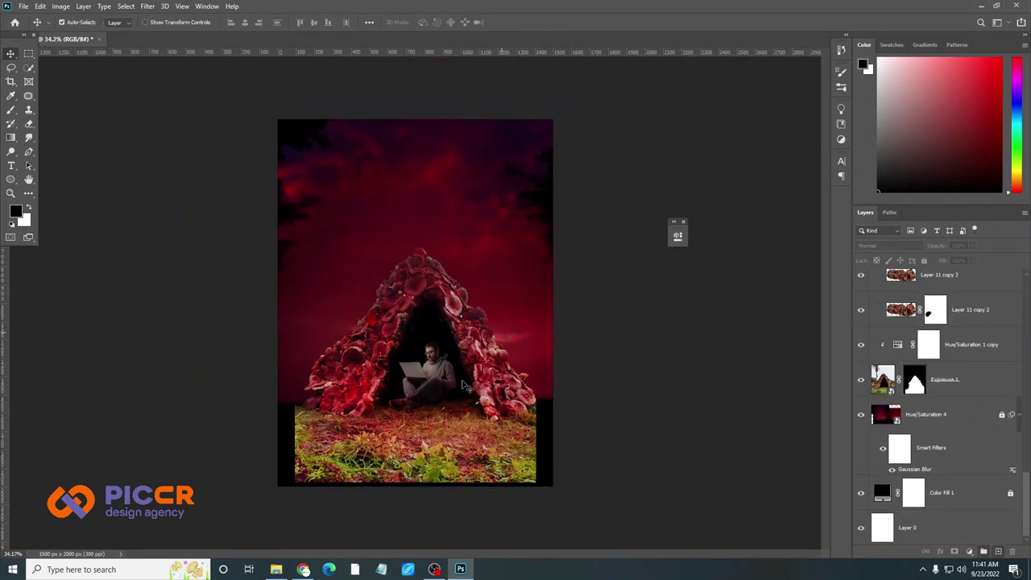
{"action": "scroll", "coordinate": [410, 344], "scroll_direction": "up", "scroll_amount": 1}
{"action": "scroll", "coordinate": [411, 345], "scroll_direction": "up", "scroll_amount": 2}
Save the document and disable Layer 8's mask to reveal the full tent photo
{"action": "key", "text": "ctrl+s"}
{"action": "key", "text": "ctrl+w"}
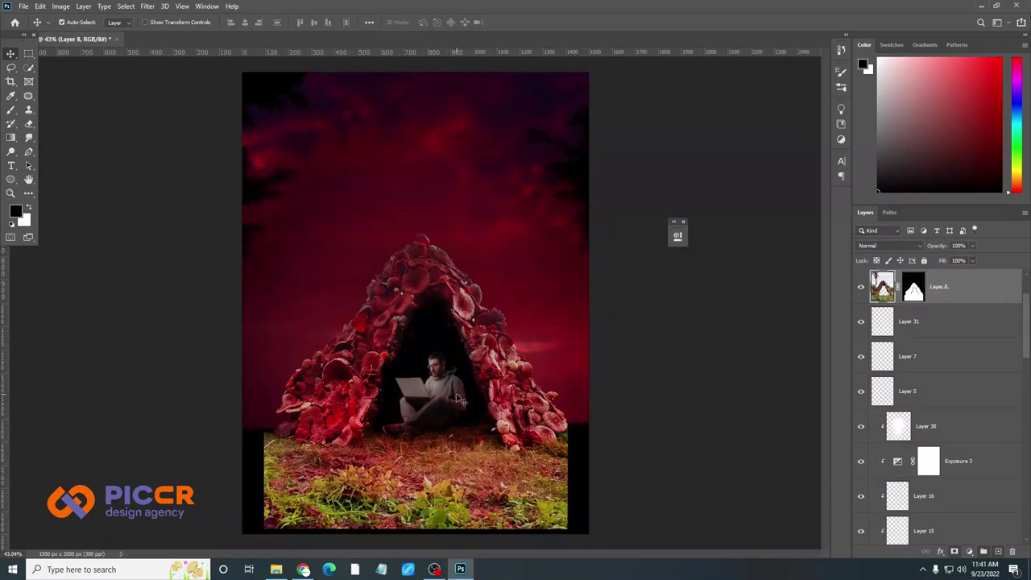
{"action": "scroll", "coordinate": [591, 492], "scroll_direction": "down", "scroll_amount": 1}
{"action": "right_click", "coordinate": [931, 362]}
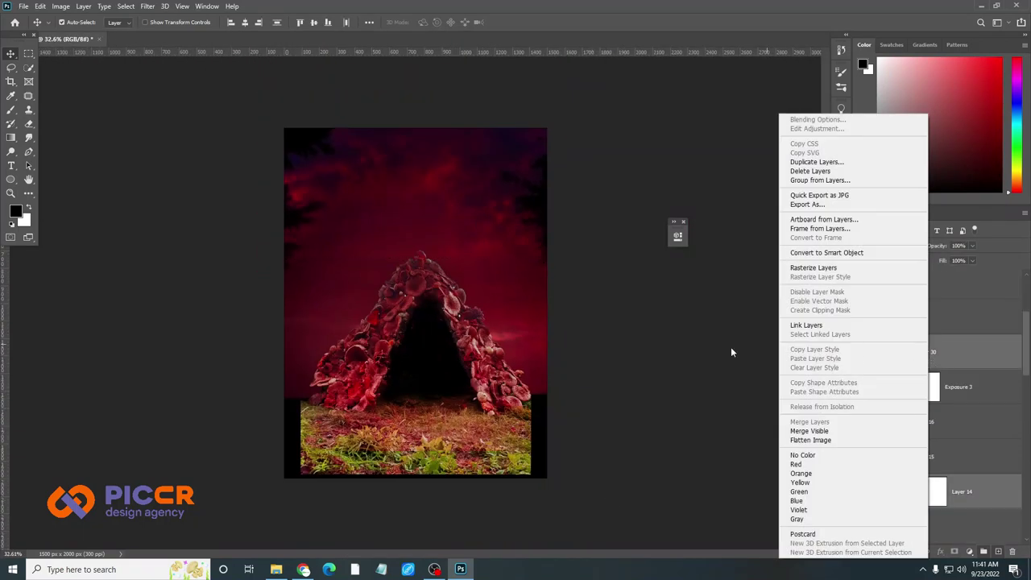
{"action": "left_click", "coordinate": [731, 351]}
{"action": "right_click", "coordinate": [949, 349]}
{"action": "left_click", "coordinate": [644, 364]}
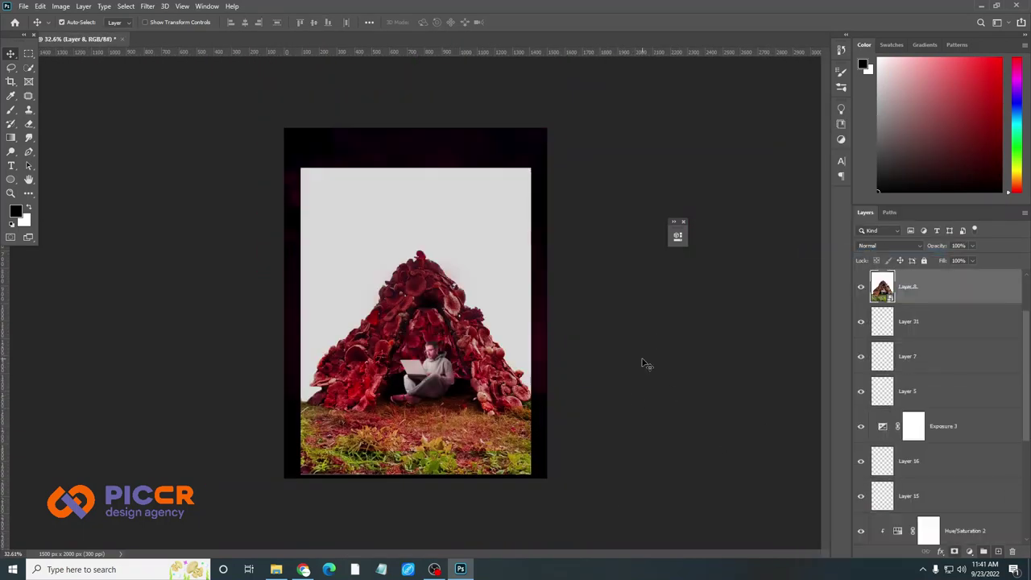
Shrink the brush, then start a Pen path along the mushroom tent's base
{"action": "key", "text": "bracketleft"}
{"action": "scroll", "coordinate": [264, 476], "scroll_direction": "down", "scroll_amount": 1}
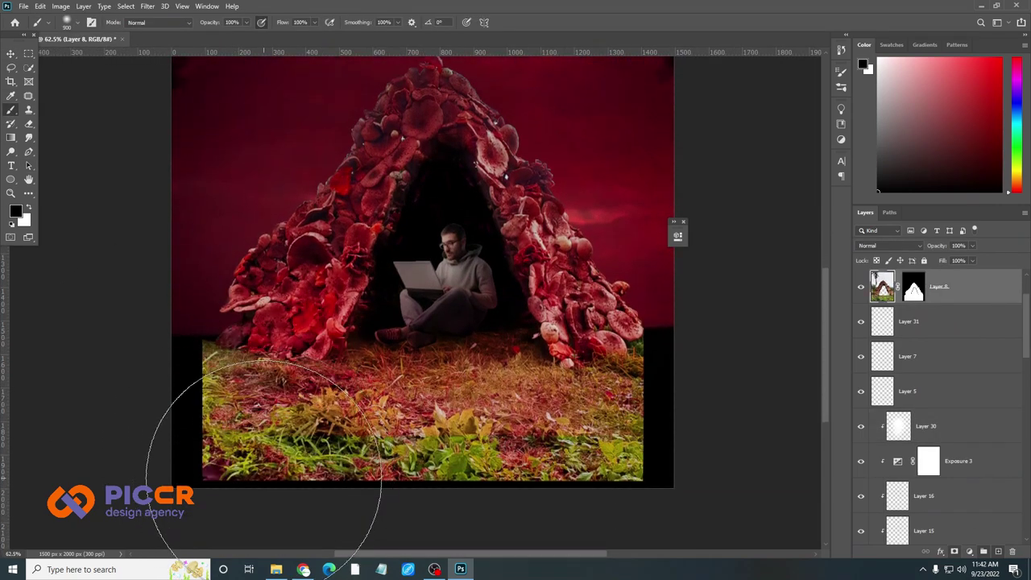
{"action": "scroll", "coordinate": [129, 347], "scroll_direction": "up", "scroll_amount": 5}
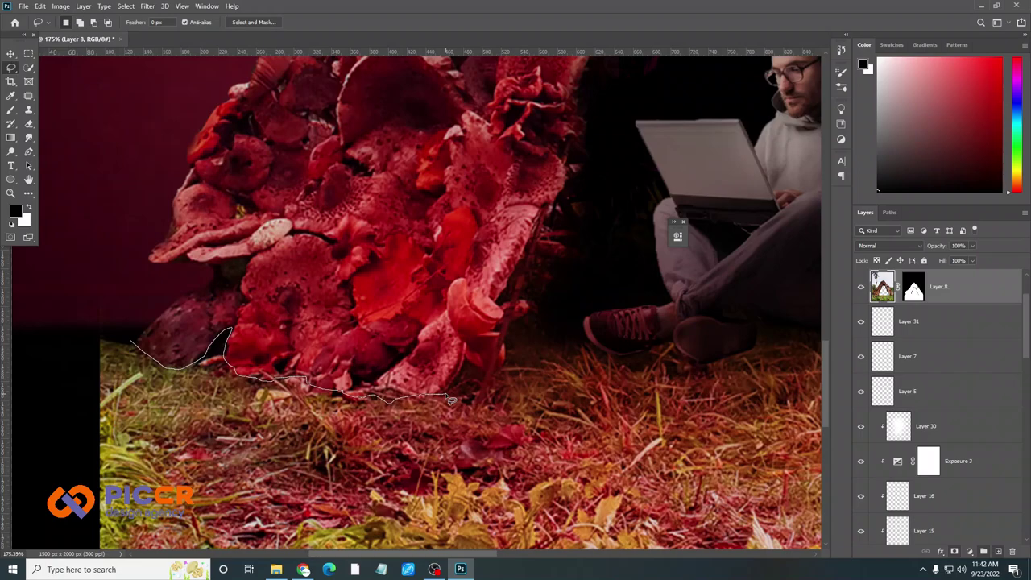
{"action": "scroll", "coordinate": [119, 401], "scroll_direction": "down", "scroll_amount": 5}
{"action": "right_click", "coordinate": [29, 151]}
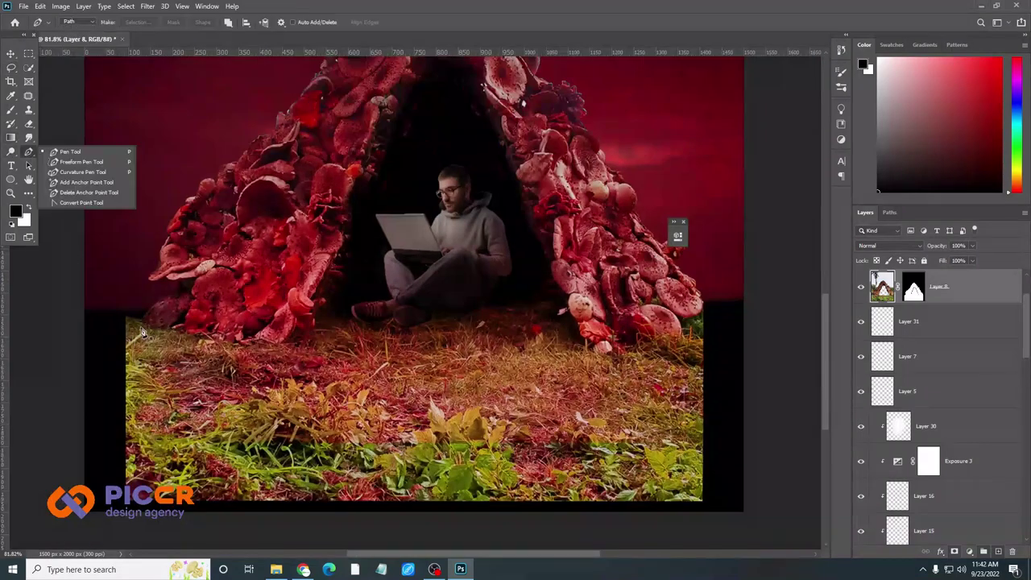
{"action": "left_click", "coordinate": [72, 153]}
{"action": "scroll", "coordinate": [125, 306], "scroll_direction": "up", "scroll_amount": 3}
{"action": "left_click", "coordinate": [125, 306]}
{"action": "left_click", "coordinate": [393, 352]}
Extend the path past the tent's right edge and paint the ground black on Layer 8's mask
{"action": "scroll", "coordinate": [329, 355], "scroll_direction": "right", "scroll_amount": 2}
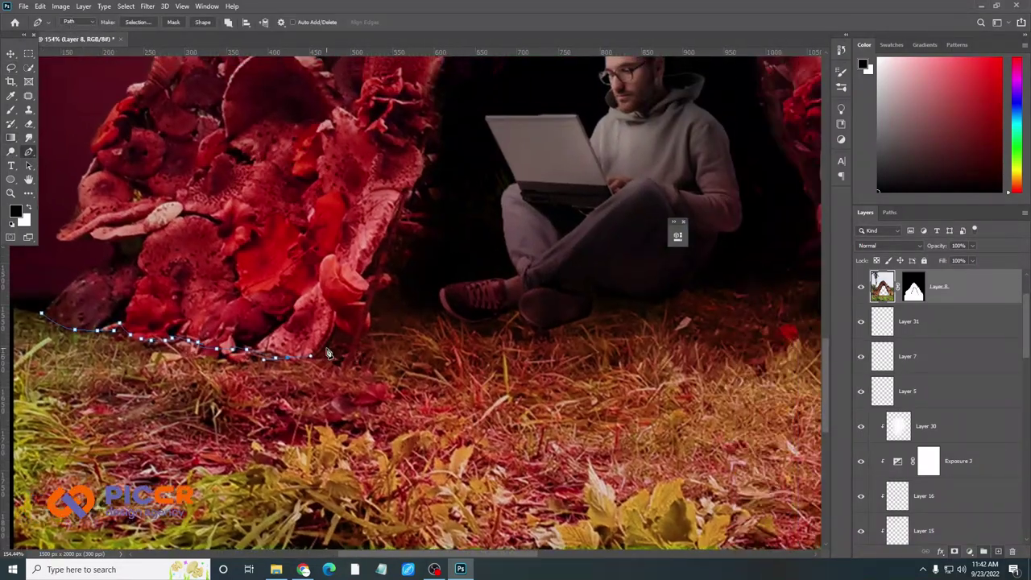
{"action": "scroll", "coordinate": [371, 320], "scroll_direction": "down", "scroll_amount": 2}
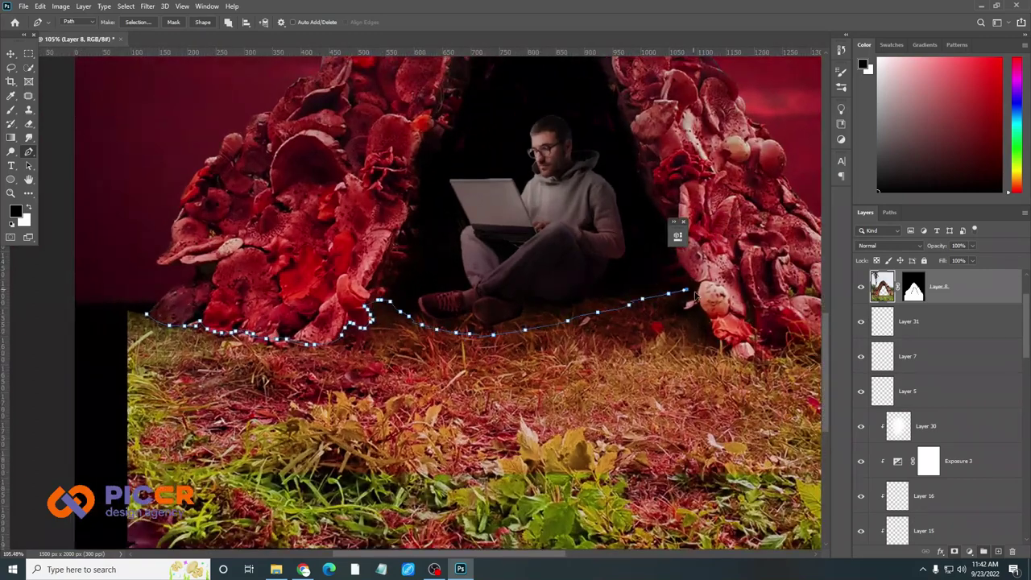
{"action": "left_click", "coordinate": [721, 339]}
{"action": "scroll", "coordinate": [466, 348], "scroll_direction": "up", "scroll_amount": 2}
{"action": "left_click", "coordinate": [463, 347]}
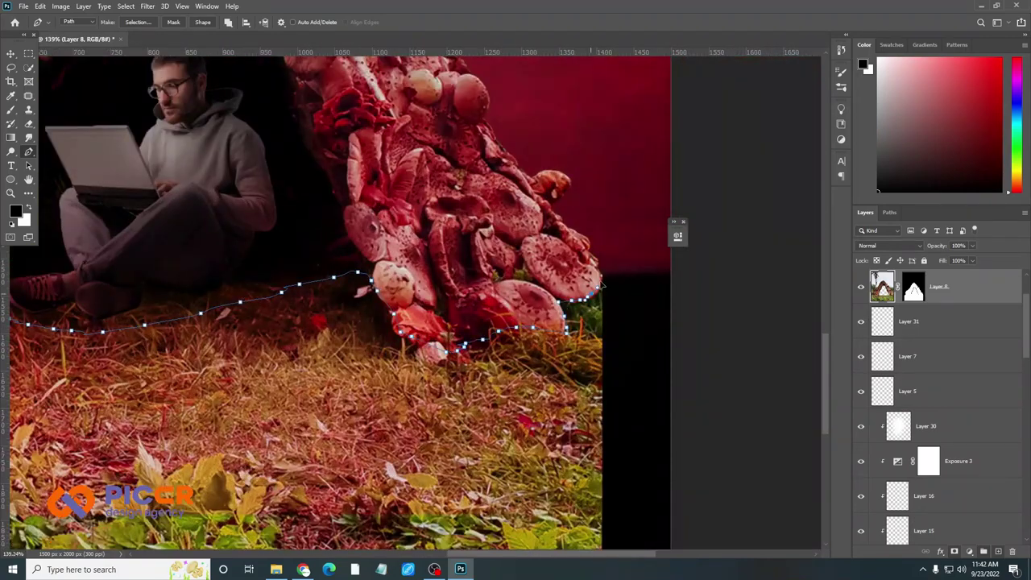
{"action": "scroll", "coordinate": [602, 283], "scroll_direction": "down", "scroll_amount": 3}
{"action": "left_click", "coordinate": [640, 299]}
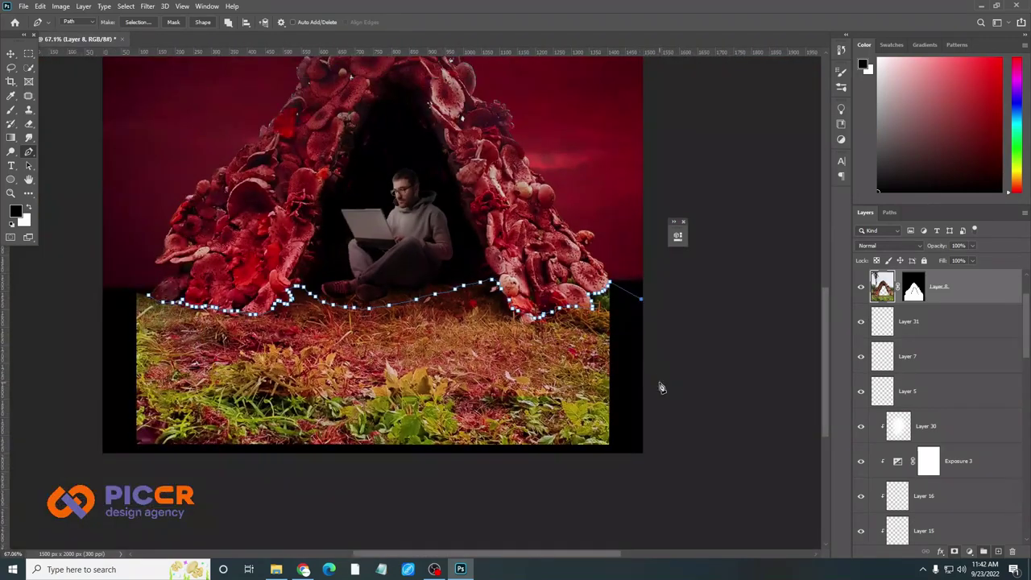
{"action": "left_click", "coordinate": [11, 110]}
{"action": "left_click_drag", "start_coordinate": [161, 371], "coordinate": [797, 358]}
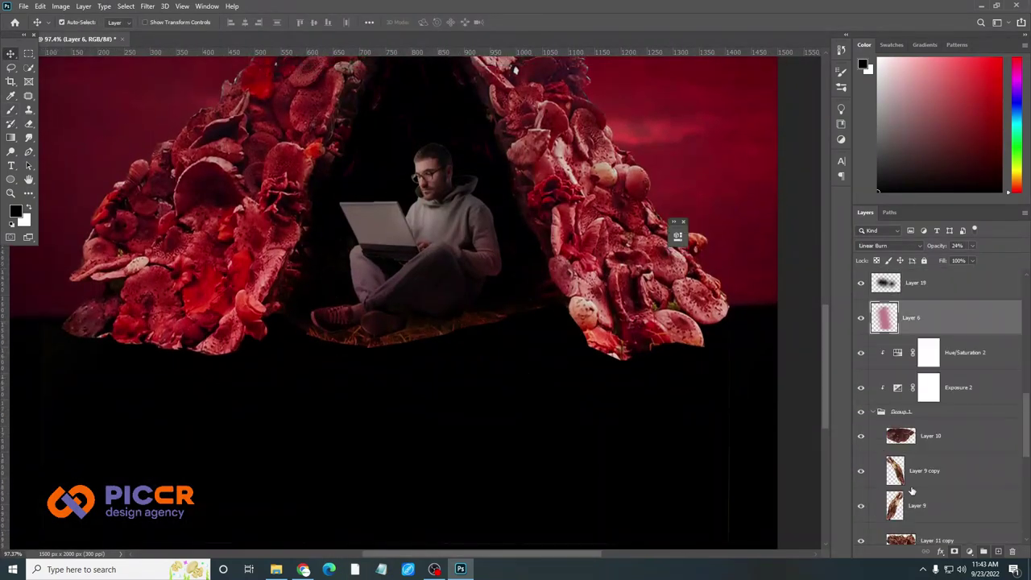
Paint black on the Exposure 1 mask beneath the seated man with a 200 px brush
{"action": "scroll", "coordinate": [912, 490], "scroll_direction": "down", "scroll_amount": 5}
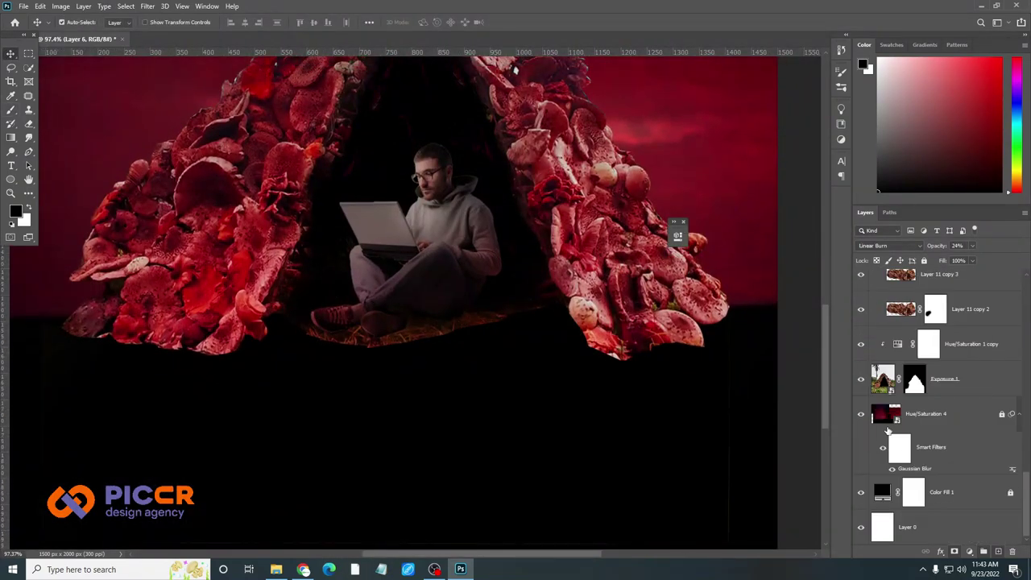
{"action": "left_click", "coordinate": [913, 379]}
{"action": "scroll", "coordinate": [455, 312], "scroll_direction": "up", "scroll_amount": 3}
{"action": "key", "text": "b"}
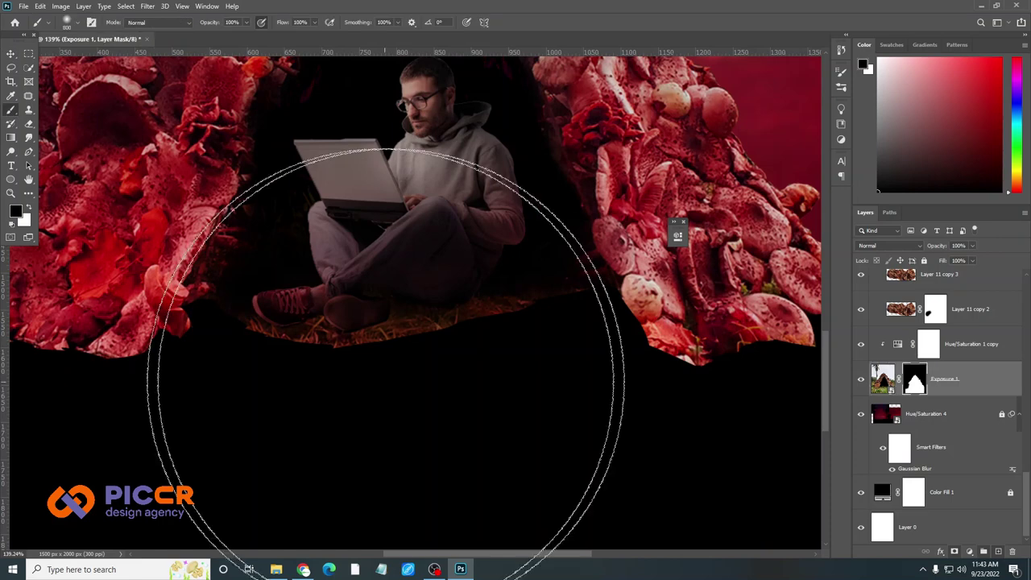
{"action": "key", "text": "bracketleft"}
{"action": "key", "text": "bracketleft"}
{"action": "key", "text": "bracketleft"}
{"action": "left_click_drag", "start_coordinate": [350, 336], "coordinate": [475, 322]}
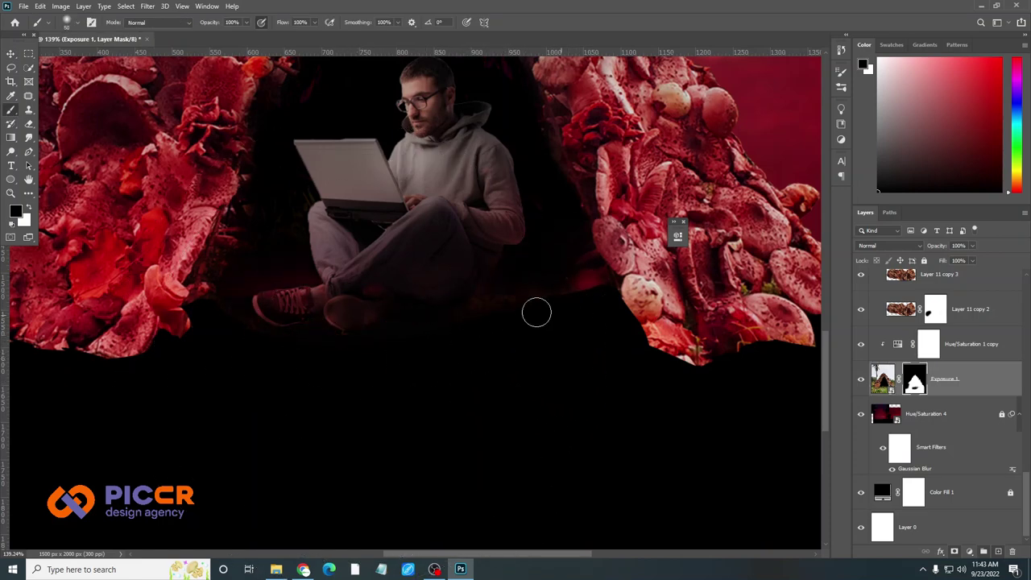
{"action": "scroll", "coordinate": [537, 312], "scroll_direction": "down", "scroll_amount": 3}
Select Layer 11 copy 3 and shift that mushroom piece slightly downward
{"action": "key", "text": "v"}
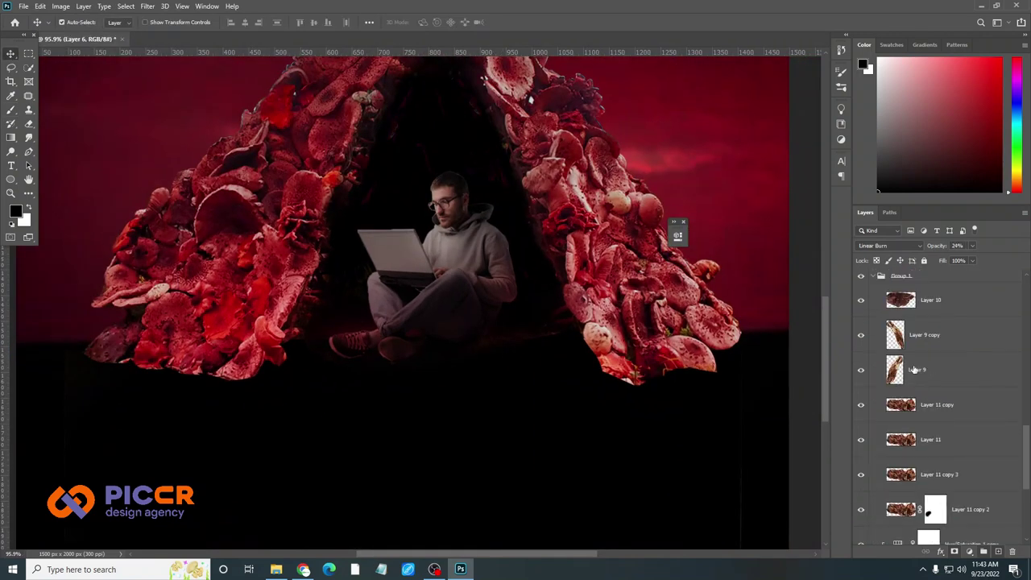
{"action": "scroll", "coordinate": [914, 368], "scroll_direction": "down", "scroll_amount": 3}
{"action": "left_click", "coordinate": [874, 405]}
{"action": "left_click", "coordinate": [931, 369]}
{"action": "key", "text": "ctrl+t"}
{"action": "left_click_drag", "start_coordinate": [555, 251], "coordinate": [556, 316]}
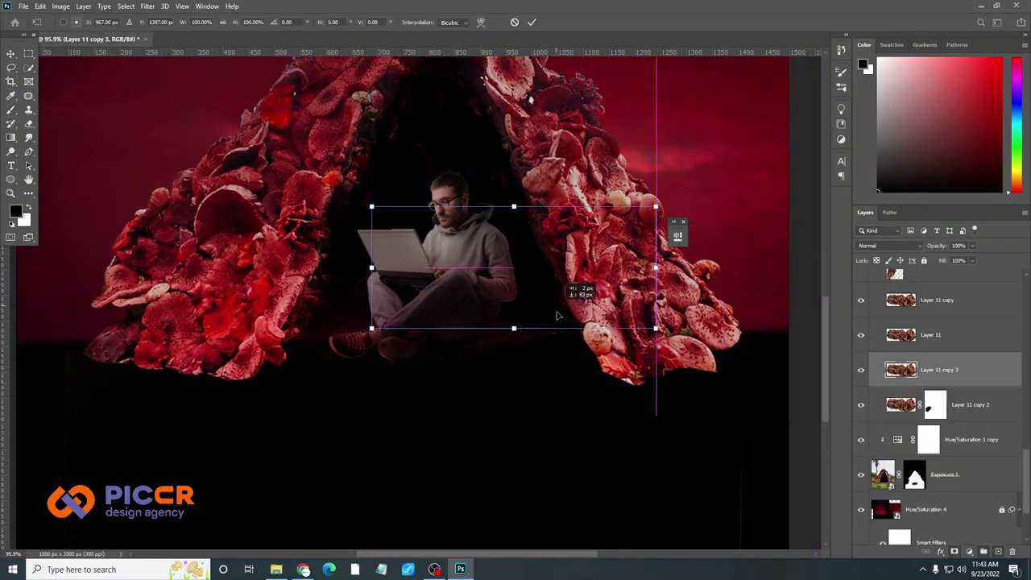
{"action": "key", "text": "Return"}
{"action": "scroll", "coordinate": [529, 330], "scroll_direction": "down", "scroll_amount": 2}
{"action": "scroll", "coordinate": [494, 329], "scroll_direction": "down", "scroll_amount": 2}
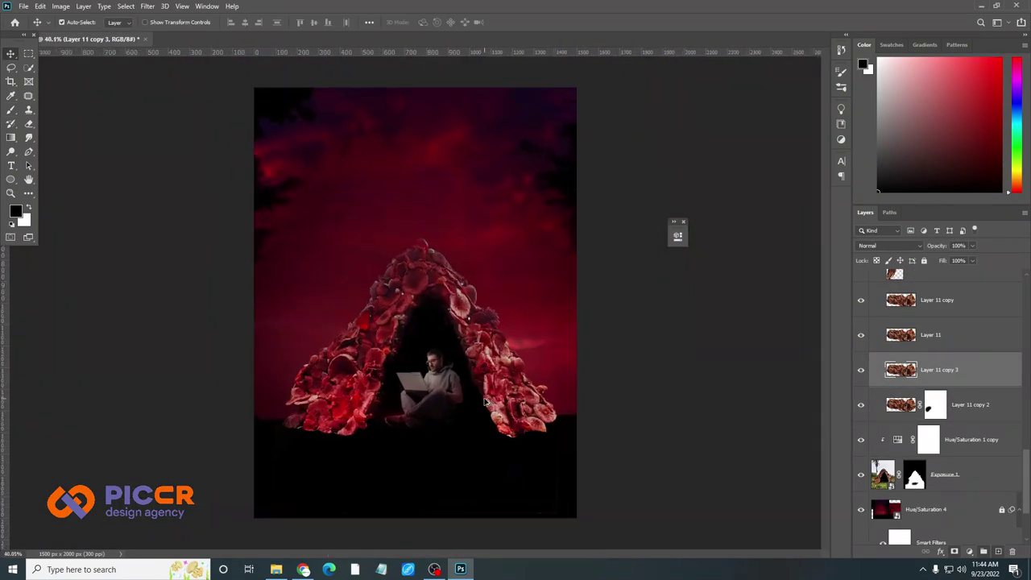
{"action": "scroll", "coordinate": [450, 406], "scroll_direction": "up", "scroll_amount": 2}
{"action": "scroll", "coordinate": [449, 405], "scroll_direction": "up", "scroll_amount": 1}
Duplicate the mushroom piece as Layer 11 copy 4, rotate it a quarter turn and move it lower
{"action": "key", "text": "ctrl+j"}
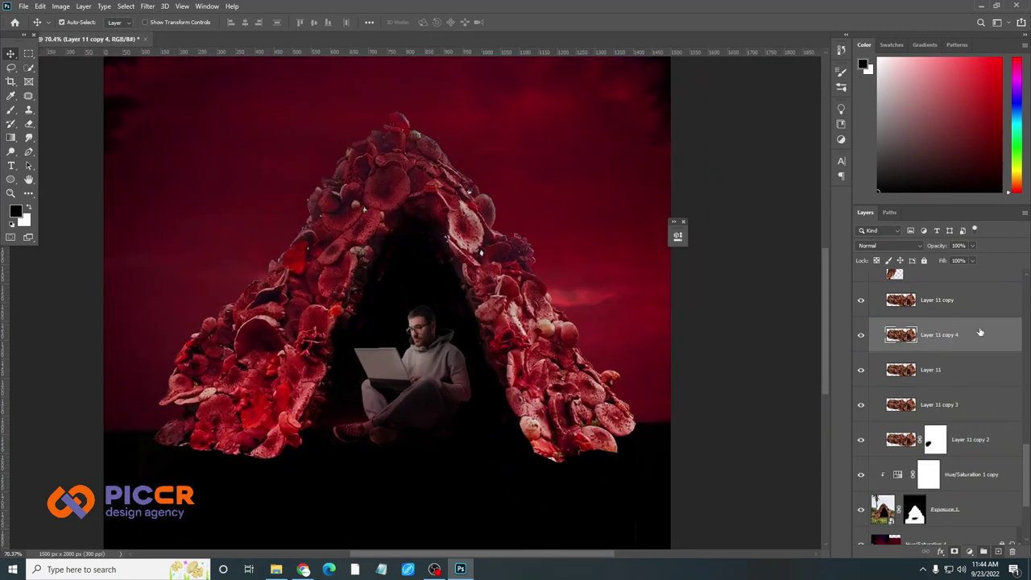
{"action": "left_click_drag", "start_coordinate": [934, 330], "coordinate": [952, 435]}
{"action": "key", "text": "ctrl+t"}
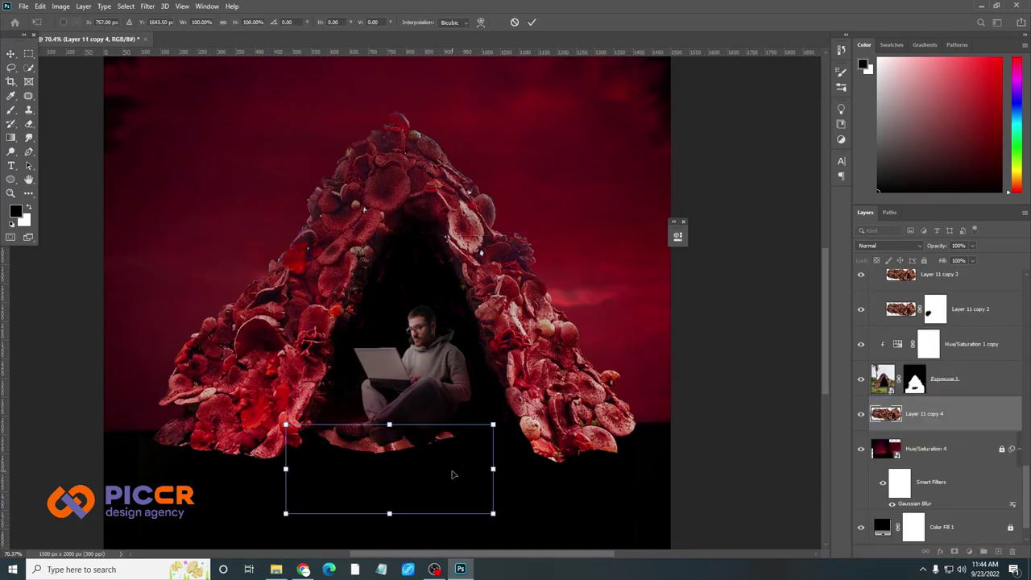
{"action": "left_click_drag", "start_coordinate": [451, 474], "coordinate": [426, 480]}
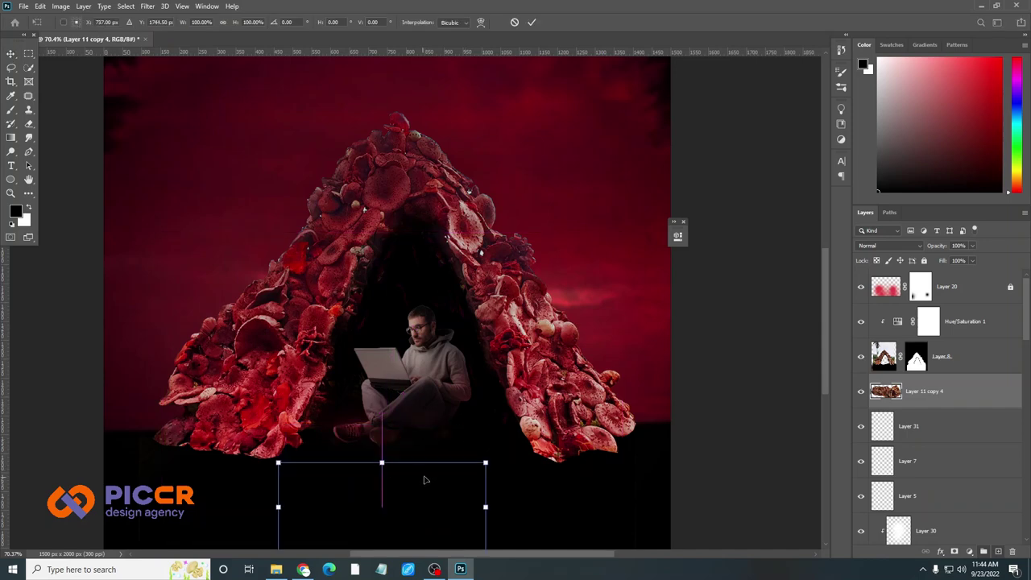
{"action": "left_click_drag", "start_coordinate": [957, 335], "coordinate": [957, 319]}
{"action": "key", "text": "ctrl+t"}
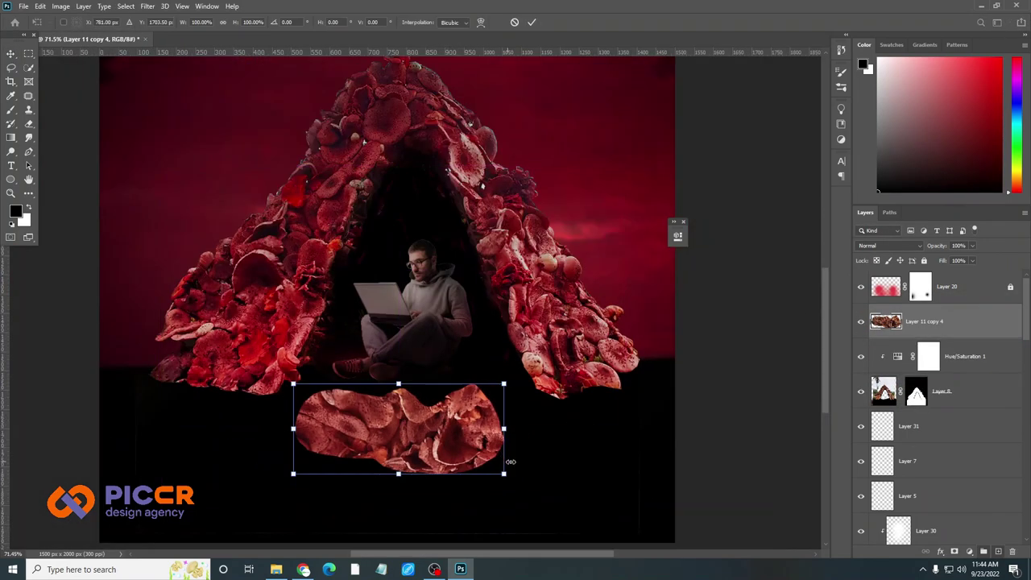
{"action": "key", "text": "ctrl+0"}
{"action": "left_click_drag", "start_coordinate": [425, 359], "coordinate": [387, 466]}
Move Layer 11 copy 4 below Layer 8 and fill Layer 8's mask selection with black
{"action": "left_click_drag", "start_coordinate": [879, 310], "coordinate": [892, 402]}
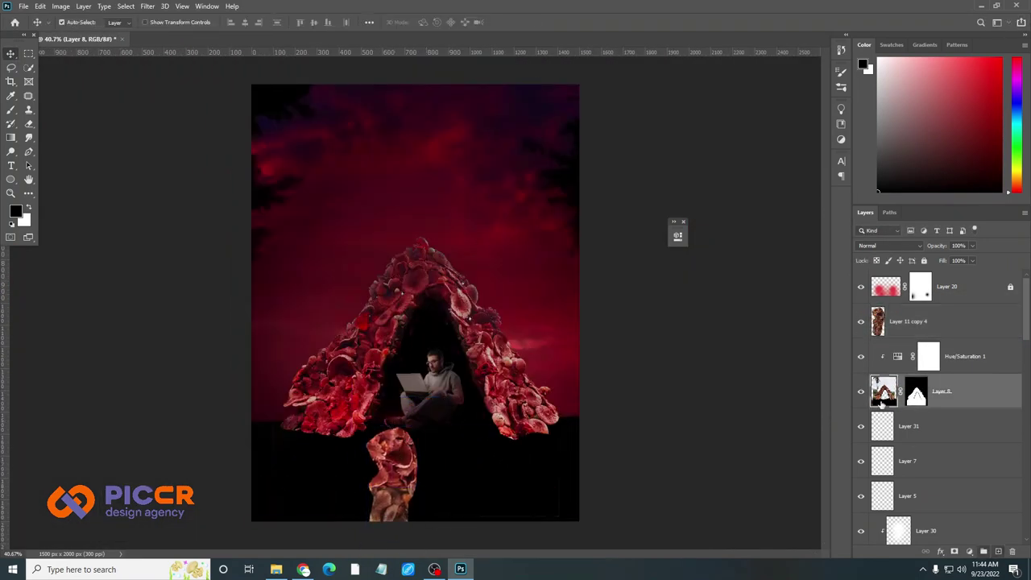
{"action": "left_click", "coordinate": [530, 472]}
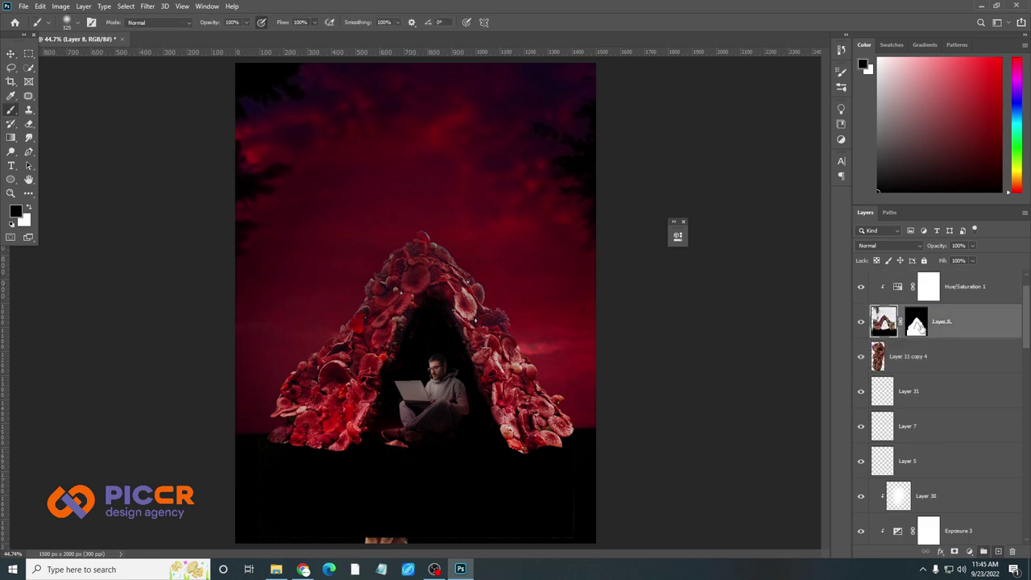
{"action": "key", "text": "alt+BackSpace"}
{"action": "key", "text": "ctrl+minus"}
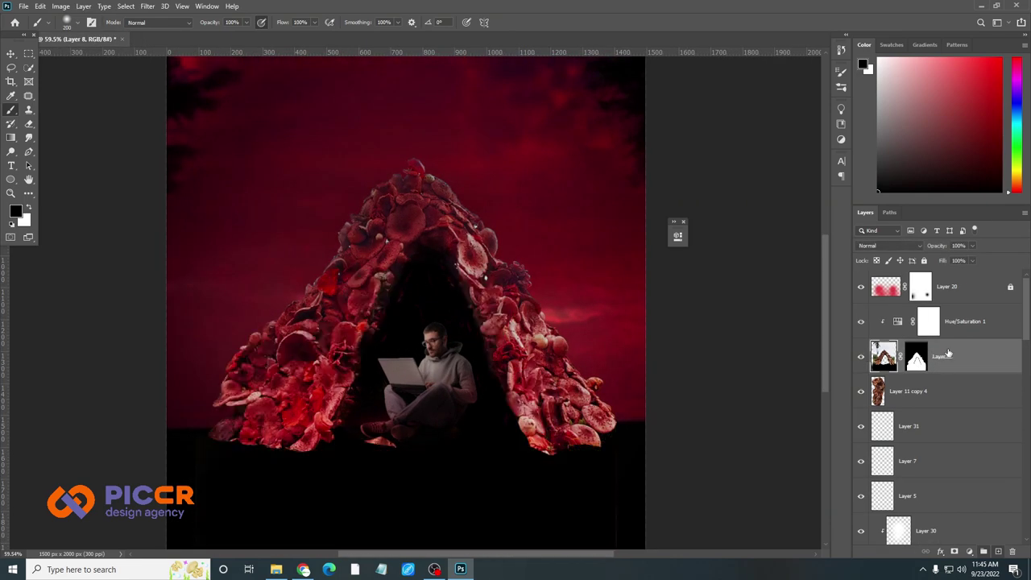
Make a copy of the mushroom piece, flip it horizontally, and place it beside the original
{"action": "left_click_drag", "start_coordinate": [907, 391], "coordinate": [907, 348]}
{"action": "key", "text": "v"}
{"action": "mouse_move", "coordinate": [364, 427]}
{"action": "left_mouse_down"}
{"action": "mouse_move", "coordinate": [366, 456]}
{"action": "mouse_move", "coordinate": [410, 449]}
{"action": "left_mouse_up"}
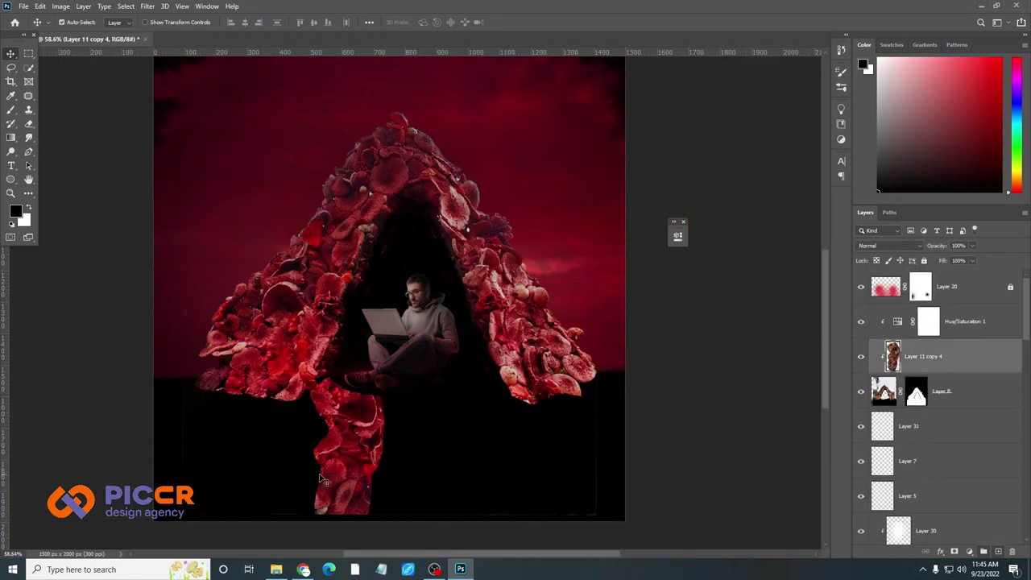
{"action": "key", "text": "ctrl+t"}
{"action": "right_click", "coordinate": [380, 256]}
{"action": "left_click", "coordinate": [423, 440]}
{"action": "mouse_move", "coordinate": [464, 446]}
{"action": "left_mouse_down"}
{"action": "mouse_move", "coordinate": [492, 445]}
{"action": "mouse_move", "coordinate": [452, 418]}
{"action": "left_mouse_up"}
{"action": "key", "text": "Return"}
{"action": "left_click", "coordinate": [948, 392]}
Release Layer 11 copy 4 from its clipping mask and turn the red Hue/Saturation tint back on
{"action": "right_click", "coordinate": [948, 391]}
{"action": "left_click", "coordinate": [873, 312]}
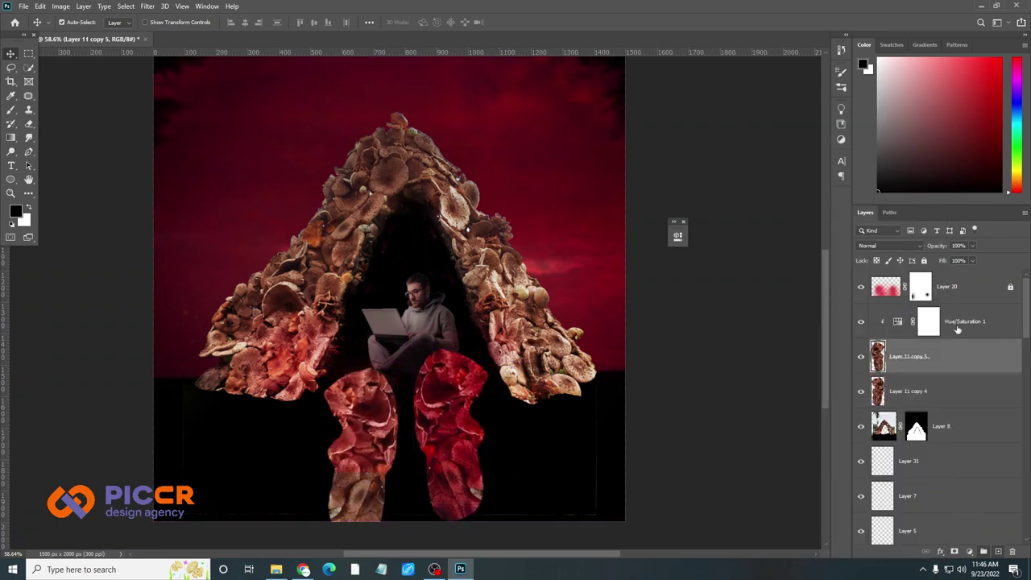
{"action": "right_click", "coordinate": [948, 356]}
{"action": "left_click", "coordinate": [909, 333]}
{"action": "left_click", "coordinate": [948, 392]}
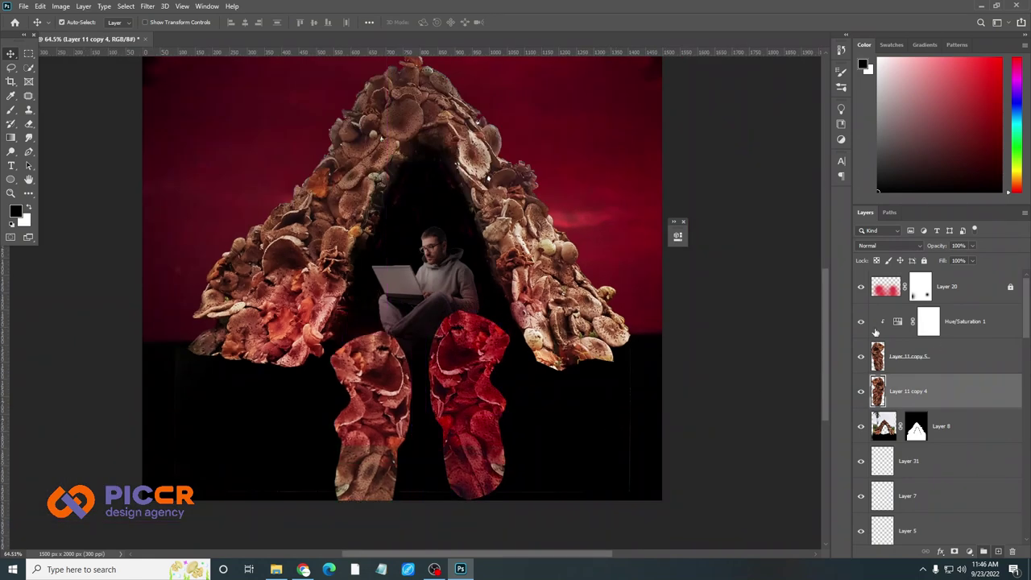
{"action": "left_click", "coordinate": [912, 356]}
Group both mushroom pieces into Group 2, clip the red tint to it, and reposition them
{"action": "left_click", "coordinate": [909, 391], "text": "shift"}
{"action": "key", "text": "ctrl+g"}
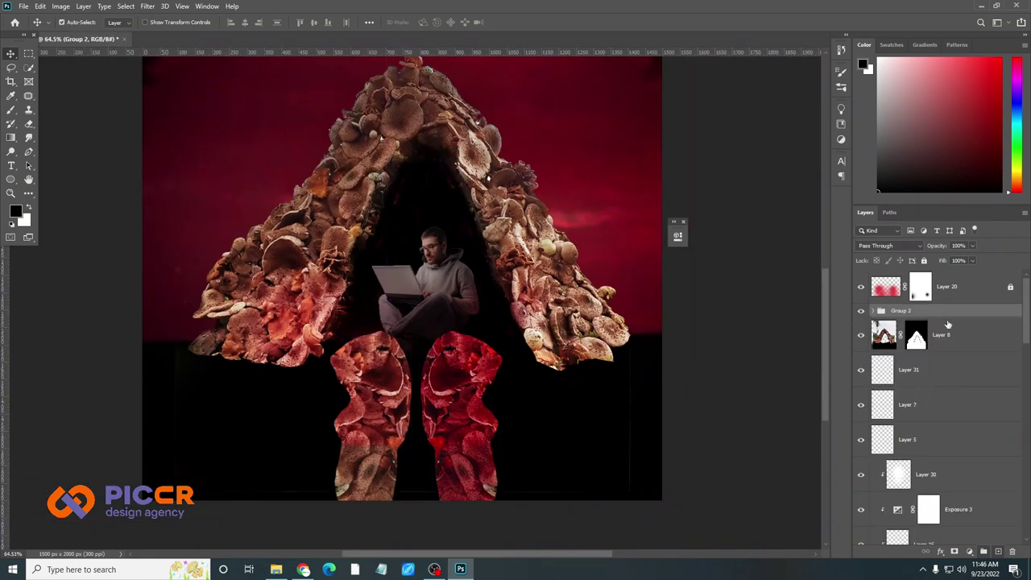
{"action": "left_click", "coordinate": [932, 322], "text": "alt"}
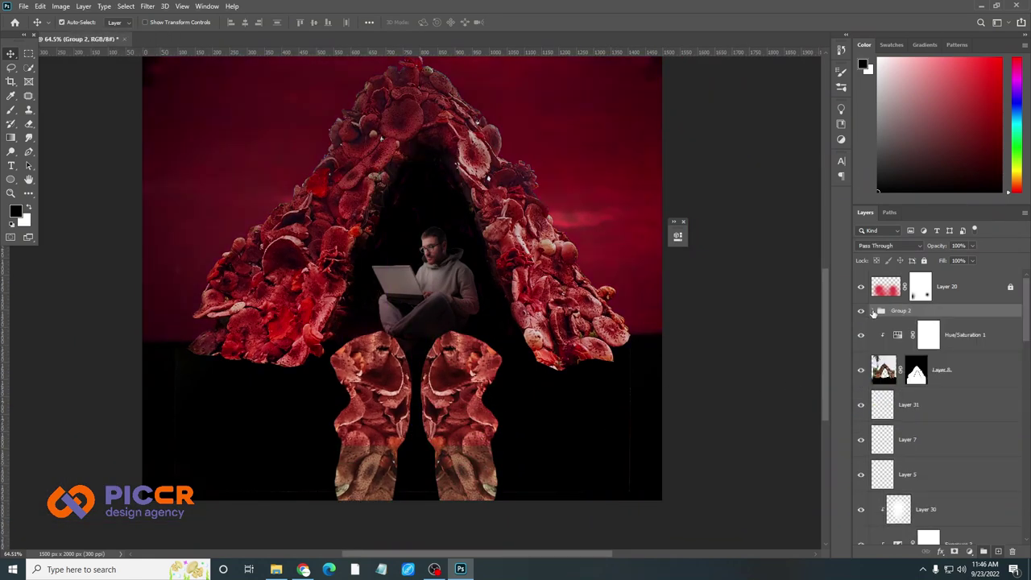
{"action": "left_click", "coordinate": [873, 313]}
{"action": "left_click_drag", "start_coordinate": [455, 402], "coordinate": [391, 393]}
{"action": "scroll", "coordinate": [449, 455], "scroll_direction": "up", "scroll_amount": 1}
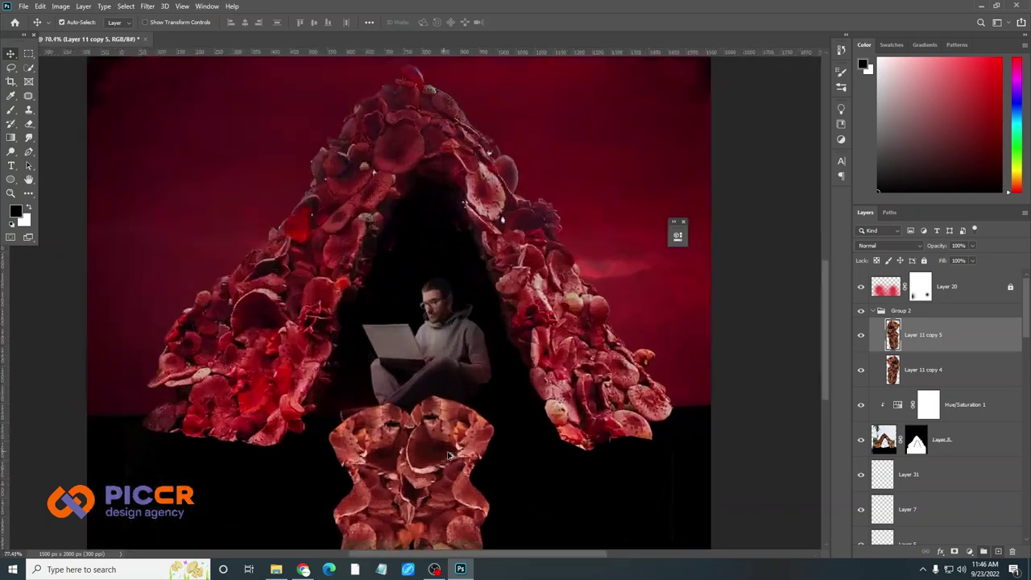
{"action": "scroll", "coordinate": [449, 456], "scroll_direction": "up", "scroll_amount": 1}
Group the range of tent-area layers around Layer 8 and Layer 30 into Group 3
{"action": "left_click", "coordinate": [355, 435]}
{"action": "scroll", "coordinate": [469, 441], "scroll_direction": "down", "scroll_amount": 4}
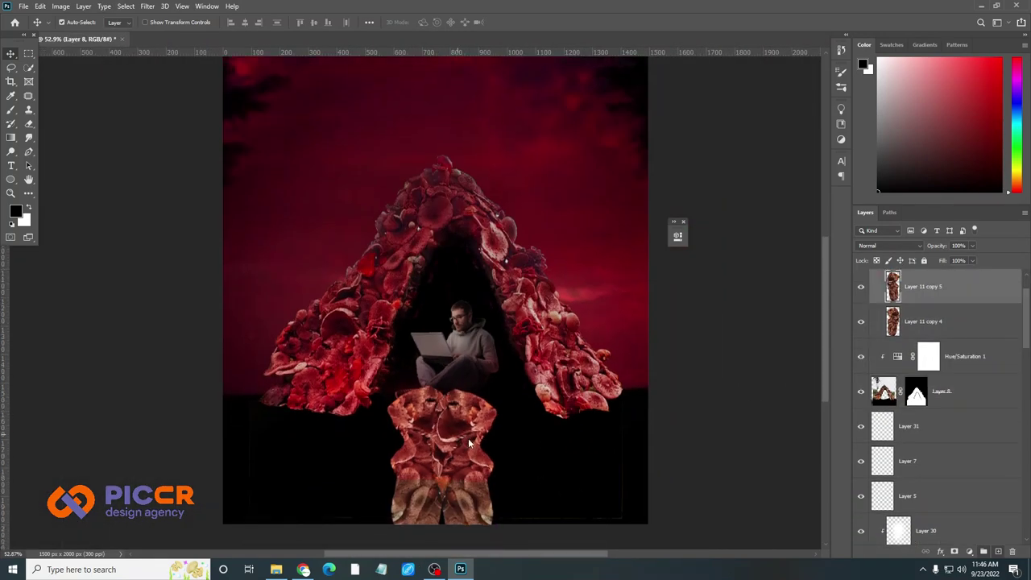
{"action": "left_click", "coordinate": [469, 442]}
{"action": "scroll", "coordinate": [937, 435], "scroll_direction": "down", "scroll_amount": 3}
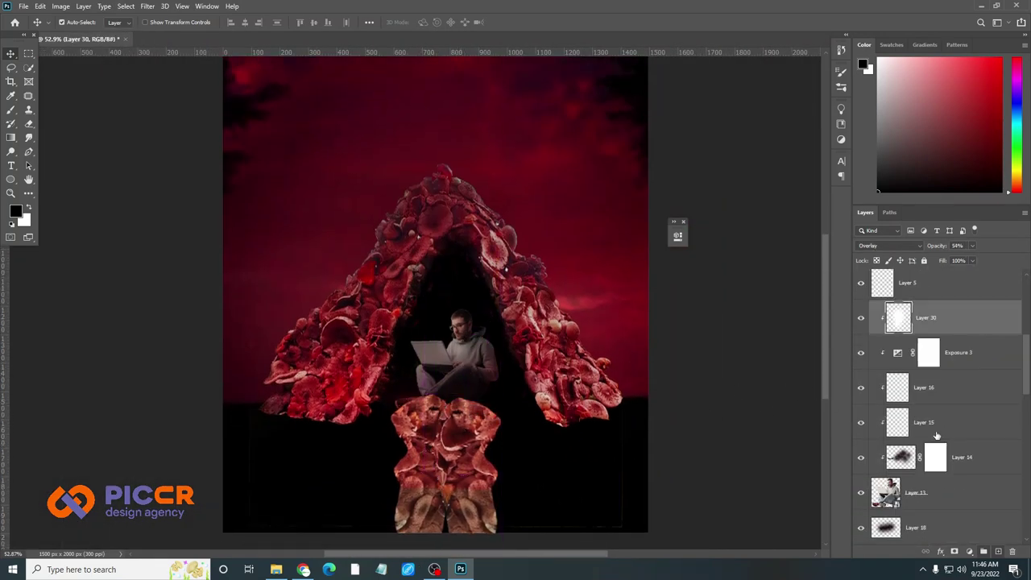
{"action": "scroll", "coordinate": [937, 435], "scroll_direction": "down", "scroll_amount": 2}
{"action": "scroll", "coordinate": [926, 427], "scroll_direction": "down", "scroll_amount": 2}
{"action": "left_click", "coordinate": [897, 393]}
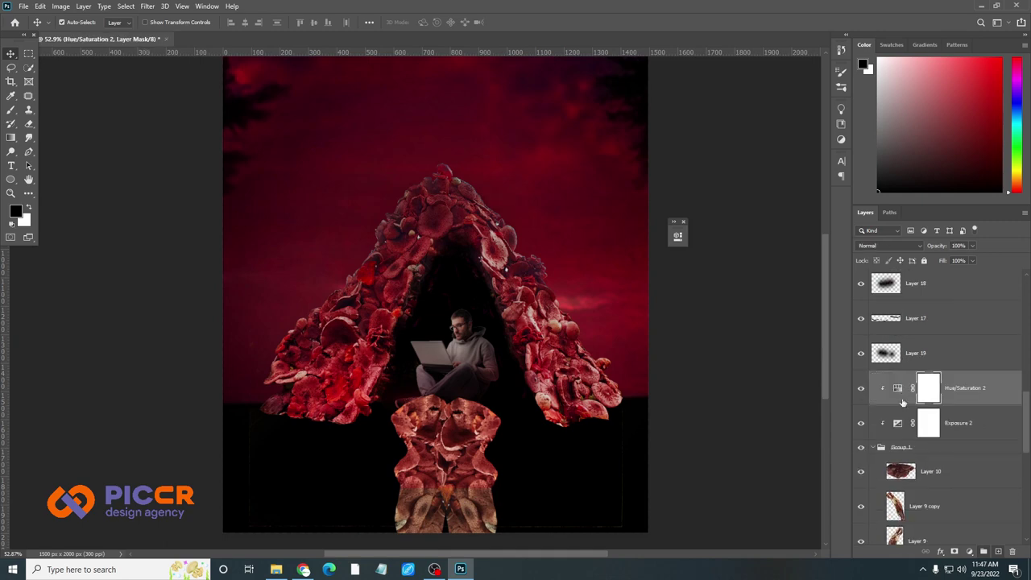
{"action": "scroll", "coordinate": [918, 403], "scroll_direction": "up", "scroll_amount": 3}
{"action": "left_click", "coordinate": [932, 455]}
{"action": "scroll", "coordinate": [933, 390], "scroll_direction": "up", "scroll_amount": 2}
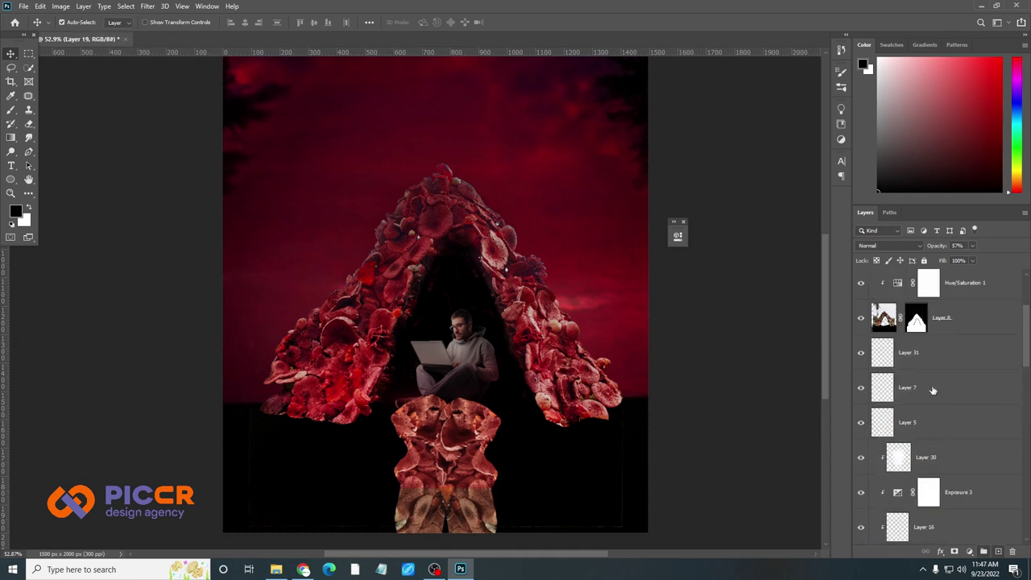
{"action": "key", "text": "ctrl+g"}
{"action": "scroll", "coordinate": [902, 354], "scroll_direction": "up", "scroll_amount": 2}
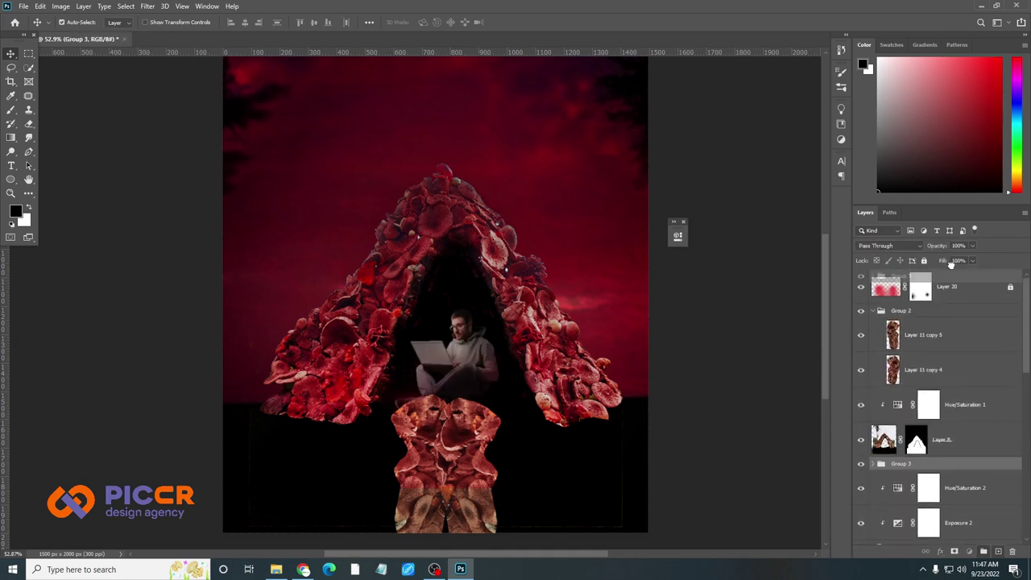
{"action": "scroll", "coordinate": [882, 330], "scroll_direction": "up", "scroll_amount": 2}
Rotate Layer 11 copy 5 by 180°
{"action": "left_click", "coordinate": [922, 348]}
{"action": "scroll", "coordinate": [443, 362], "scroll_direction": "up", "scroll_amount": 2}
{"action": "key", "text": "ctrl+t"}
{"action": "scroll", "coordinate": [443, 362], "scroll_direction": "up", "scroll_amount": 1}
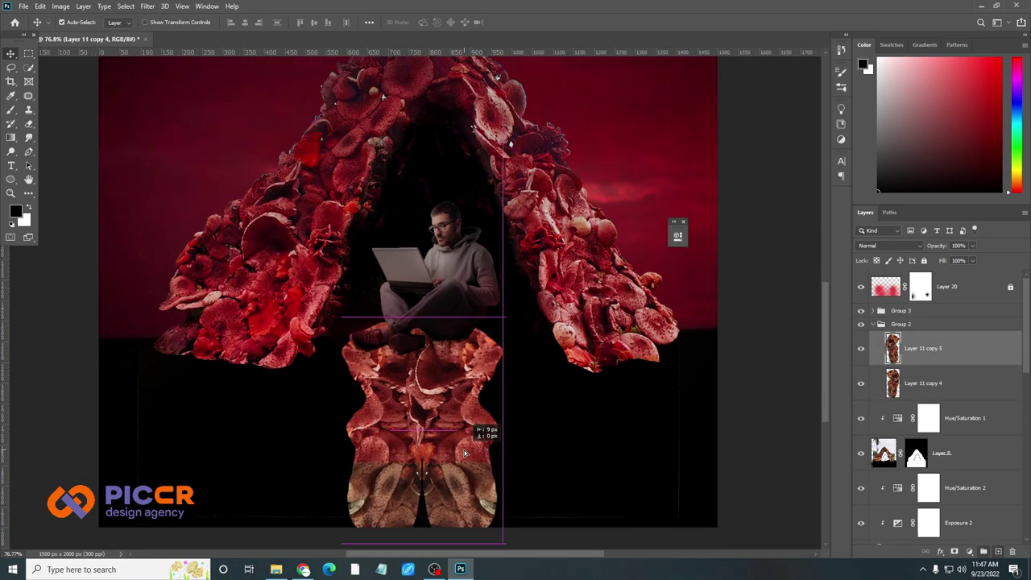
{"action": "right_click", "coordinate": [461, 238]}
{"action": "left_click", "coordinate": [489, 384]}
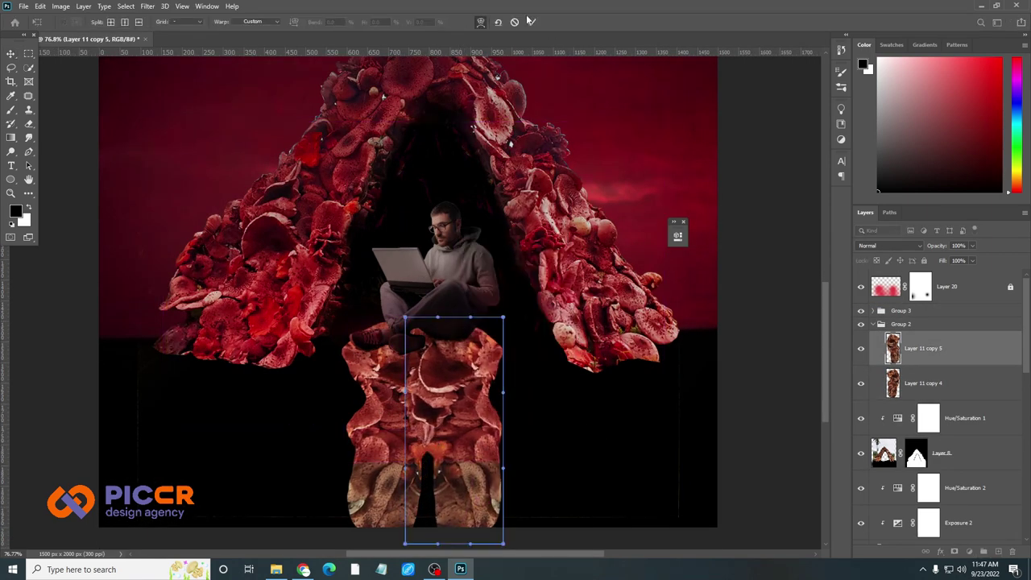
{"action": "key", "text": "Return"}
{"action": "scroll", "coordinate": [251, 312], "scroll_direction": "up", "scroll_amount": 2}
{"action": "left_click", "coordinate": [252, 311]}
{"action": "scroll", "coordinate": [172, 360], "scroll_direction": "up", "scroll_amount": 1}
Copy a lassoed mushroom cluster from the tent's left side to Layer 32, topmost in Group 2
{"action": "key", "text": "l"}
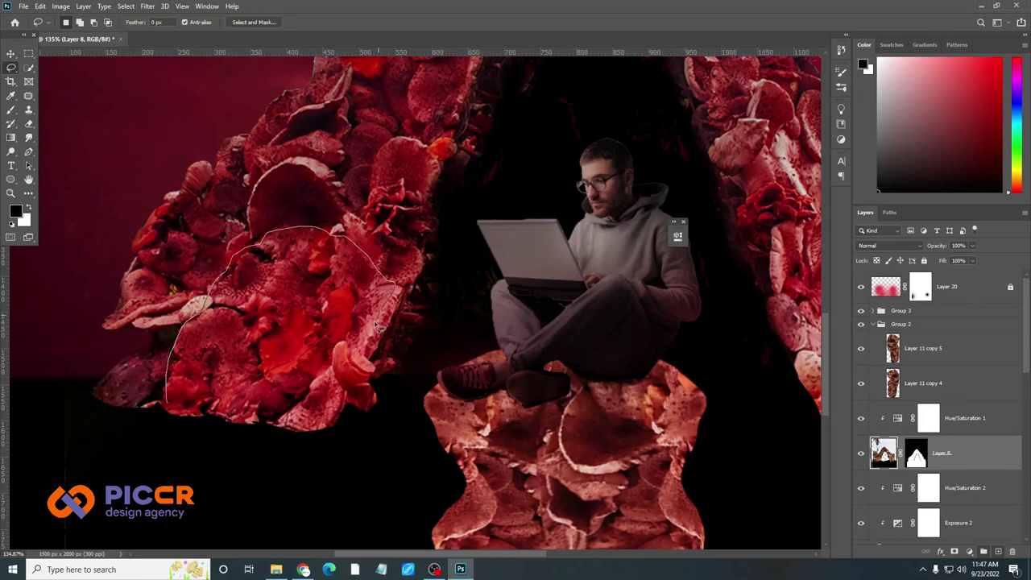
{"action": "scroll", "coordinate": [287, 341], "scroll_direction": "down", "scroll_amount": 2}
{"action": "left_click_drag", "start_coordinate": [330, 348], "coordinate": [419, 451]}
{"action": "key", "text": "ctrl+j"}
{"action": "key", "text": "Return"}
{"action": "key", "text": "ctrl+]"}
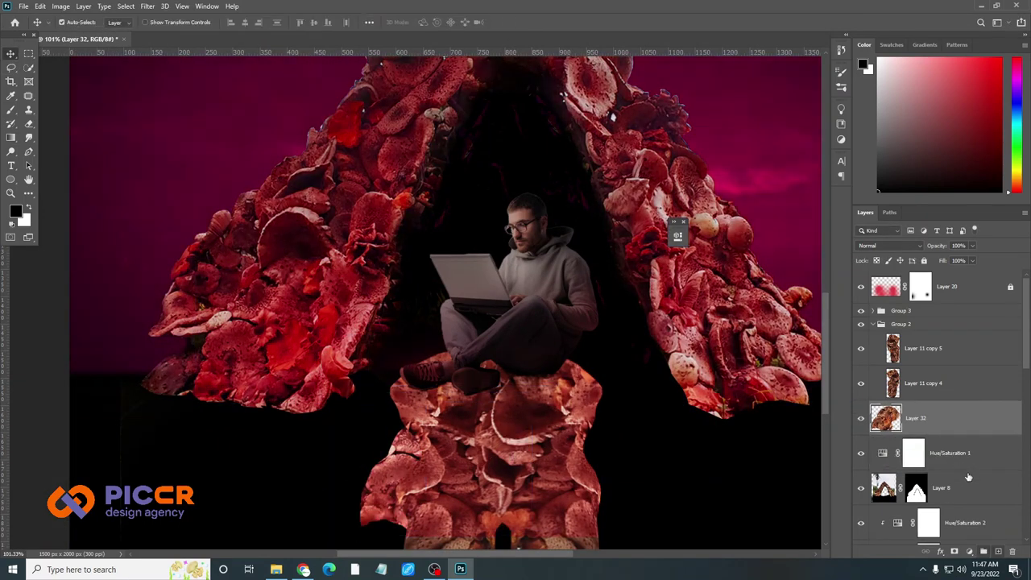
{"action": "key", "text": "alt+]"}
Move the copied piece beneath the man and shift Layer 11 copy 4 lower in the pillar
{"action": "key", "text": "ctrl+shift+]"}
{"action": "key", "text": "ctrl+t"}
{"action": "key", "text": "ctrl+minus"}
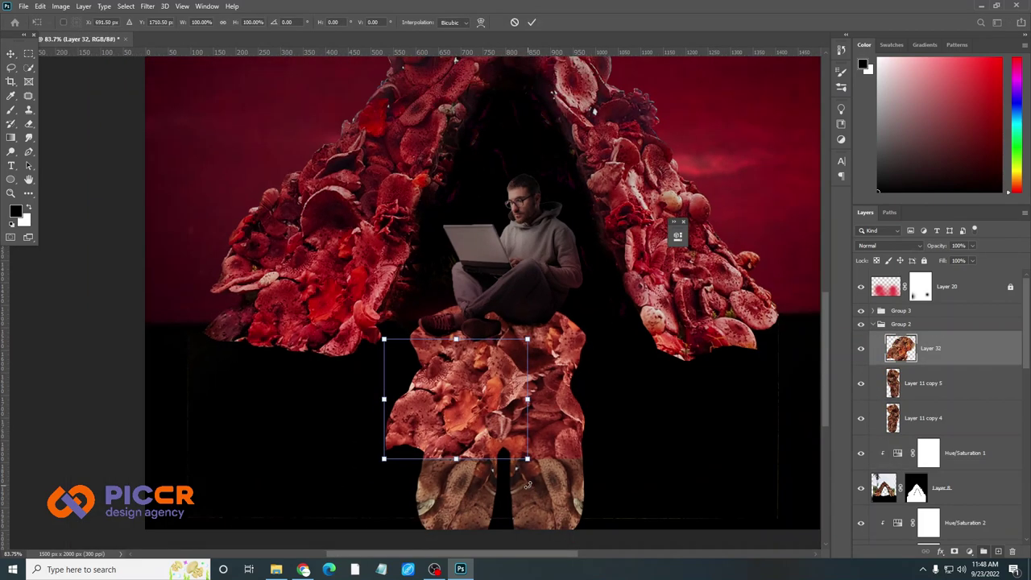
{"action": "key", "text": "ctrl+minus"}
{"action": "left_click_drag", "start_coordinate": [436, 383], "coordinate": [515, 483]}
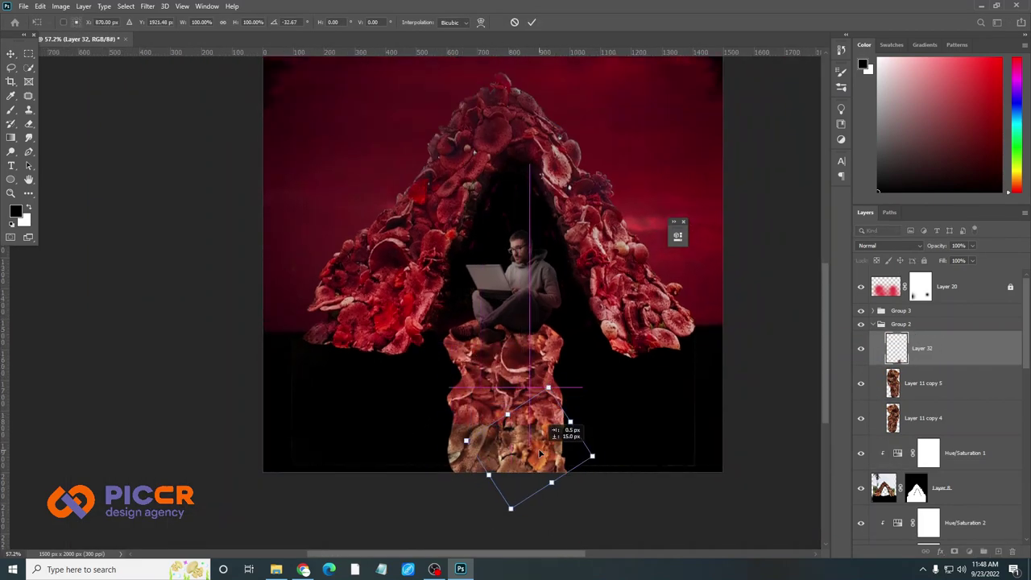
{"action": "key", "text": "Return"}
{"action": "key", "text": "ctrl+minus"}
{"action": "scroll", "coordinate": [509, 326], "scroll_direction": "up", "scroll_amount": 5}
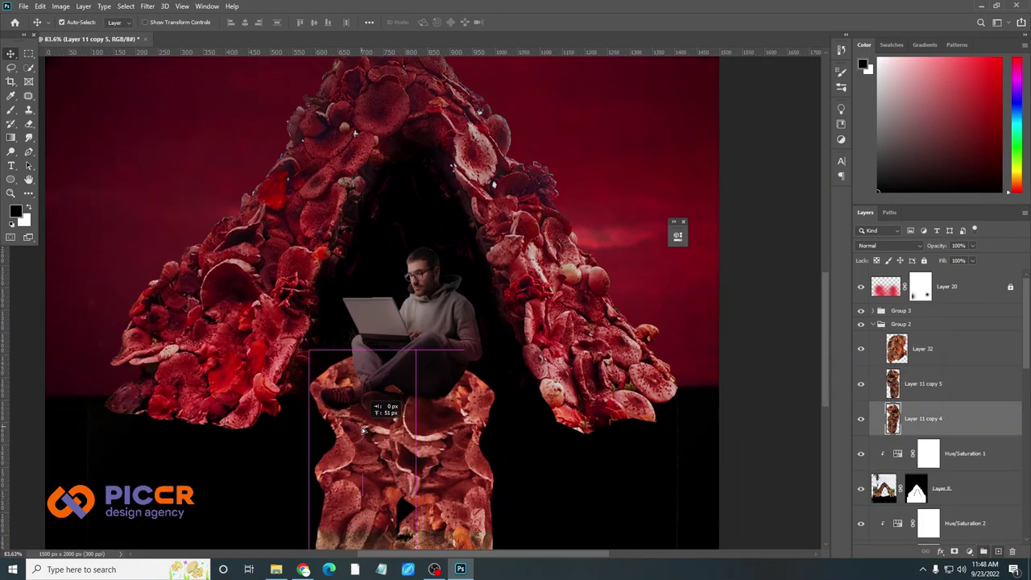
{"action": "mouse_move", "coordinate": [412, 495]}
{"action": "left_mouse_down"}
{"action": "mouse_move", "coordinate": [429, 506]}
{"action": "mouse_move", "coordinate": [346, 483]}
{"action": "mouse_move", "coordinate": [477, 487]}
{"action": "left_mouse_up"}
{"action": "scroll", "coordinate": [428, 506], "scroll_direction": "down", "scroll_amount": 2}
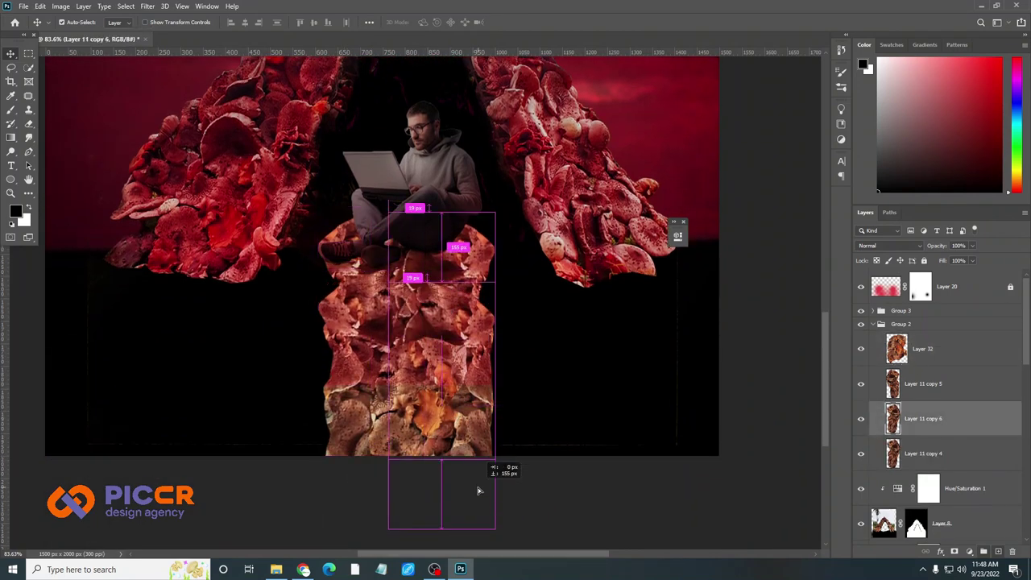
Rotate the duplicated mushroom piece to fit the pillar
{"action": "key", "text": "ctrl+t"}
{"action": "right_click", "coordinate": [472, 206]}
{"action": "left_click", "coordinate": [499, 352]}
{"action": "key", "text": "Return"}
{"action": "key", "text": "ctrl+minus"}
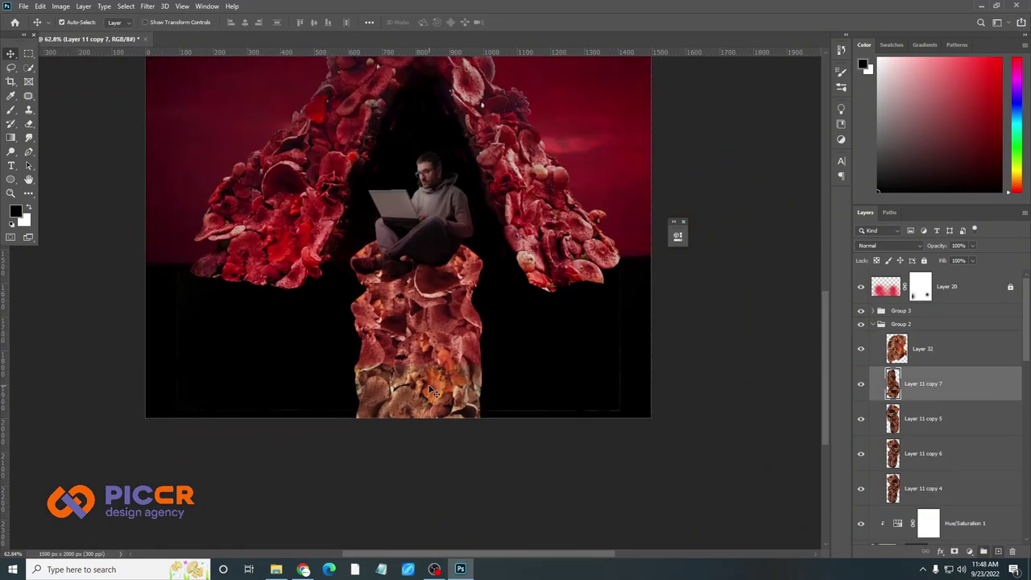
Place Layer 32 copy up-left of the man, tilted along the tent's left edge, one level lower
{"action": "left_click", "coordinate": [395, 344]}
{"action": "scroll", "coordinate": [395, 345], "scroll_direction": "down", "scroll_amount": 5}
{"action": "scroll", "coordinate": [402, 355], "scroll_direction": "down", "scroll_amount": 3}
{"action": "scroll", "coordinate": [465, 427], "scroll_direction": "up", "scroll_amount": 6}
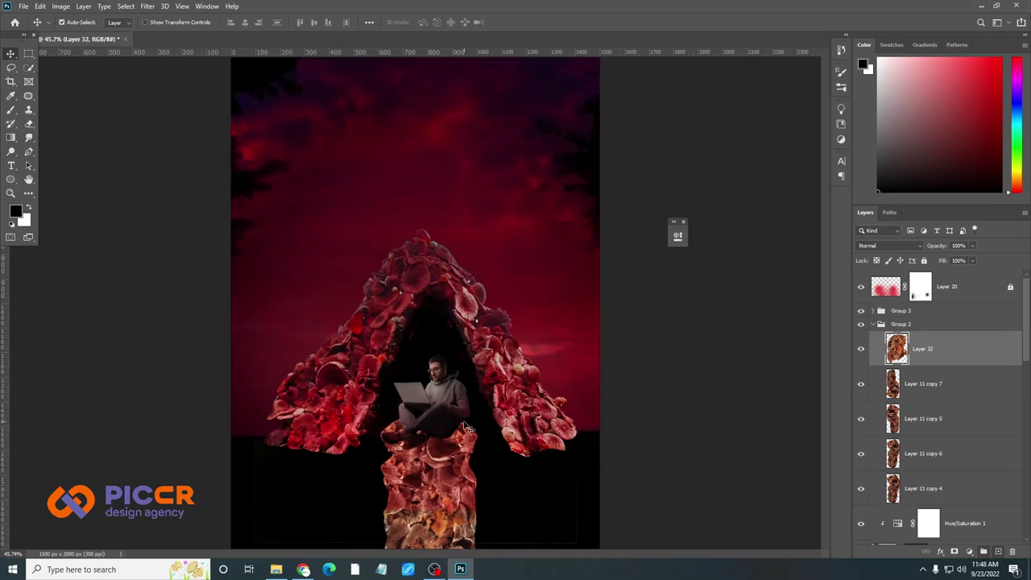
{"action": "scroll", "coordinate": [466, 426], "scroll_direction": "up", "scroll_amount": 3}
{"action": "left_click_drag", "start_coordinate": [385, 419], "coordinate": [354, 338]}
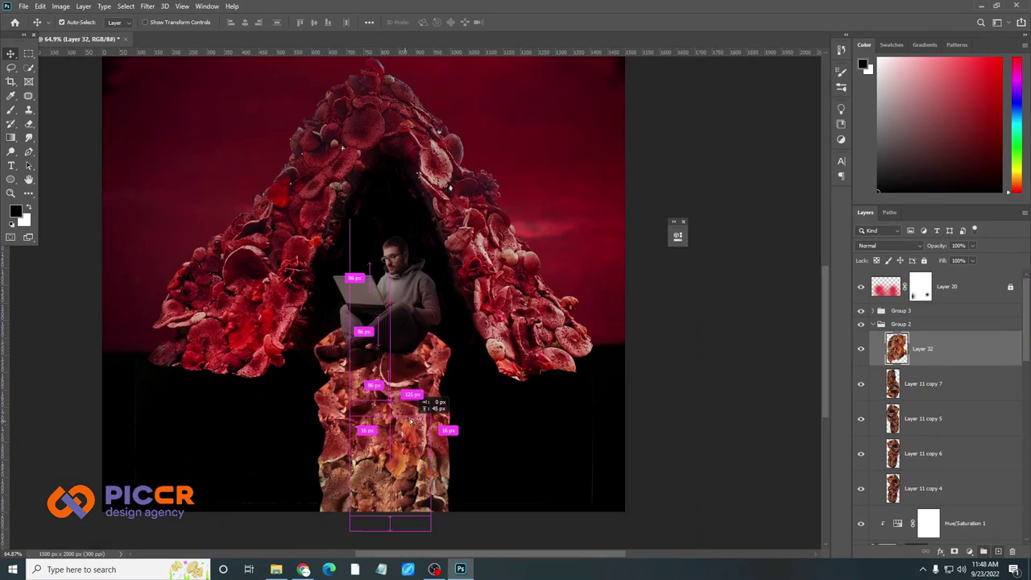
{"action": "key", "text": "ctrl+t"}
{"action": "mouse_move", "coordinate": [290, 403]}
{"action": "left_mouse_down"}
{"action": "mouse_move", "coordinate": [348, 326]}
{"action": "mouse_move", "coordinate": [339, 335]}
{"action": "left_mouse_up"}
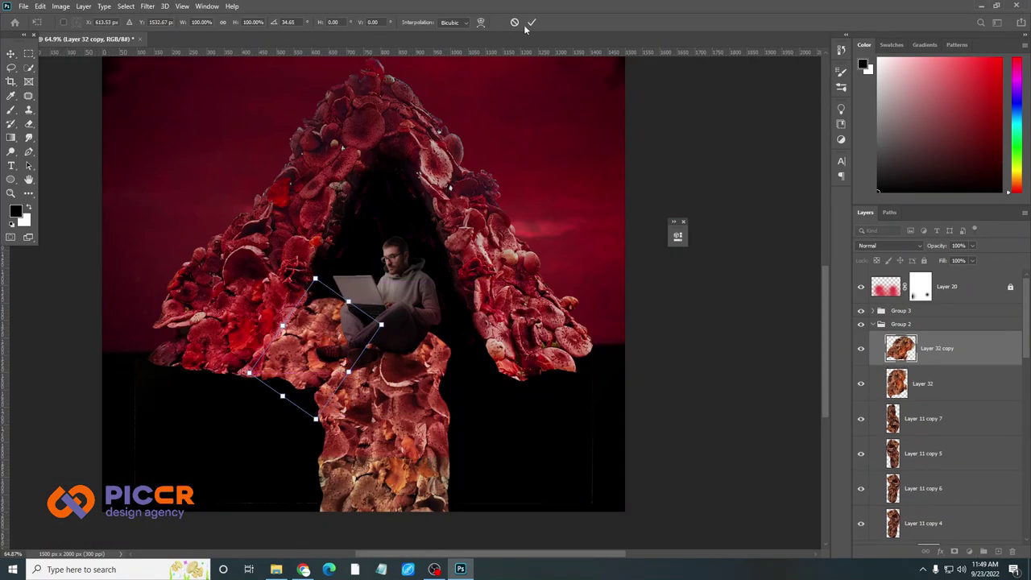
{"action": "key", "text": "ctrl+bracketleft"}
{"action": "key", "text": "ctrl+bracketleft"}
{"action": "key", "text": "ctrl+bracketleft"}
{"action": "key", "text": "ctrl+bracketleft"}
{"action": "key", "text": "ctrl+bracketleft"}
{"action": "key", "text": "ctrl+bracketleft"}
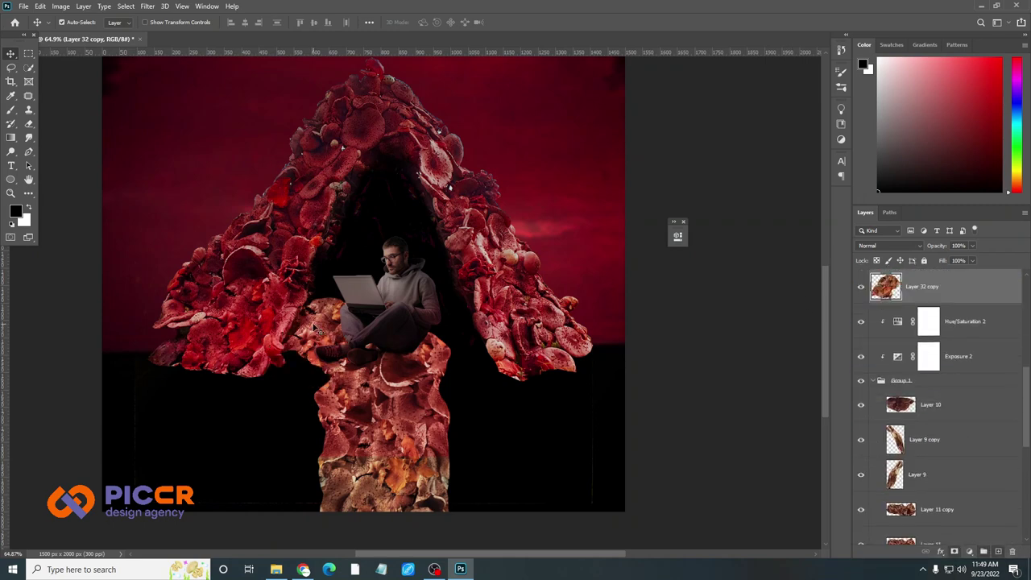
Commit the transform and merge the Layer 32 copies into one layer
{"action": "scroll", "coordinate": [950, 451], "scroll_direction": "up", "scroll_amount": 2}
{"action": "scroll", "coordinate": [950, 466], "scroll_direction": "up", "scroll_amount": 2}
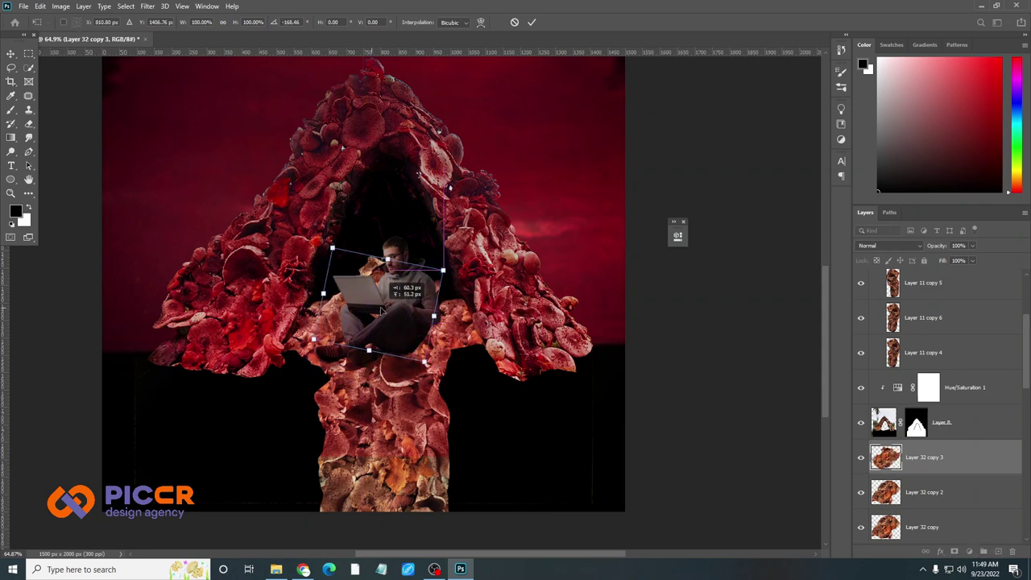
{"action": "key", "text": "Return"}
{"action": "scroll", "coordinate": [488, 289], "scroll_direction": "up", "scroll_amount": 2}
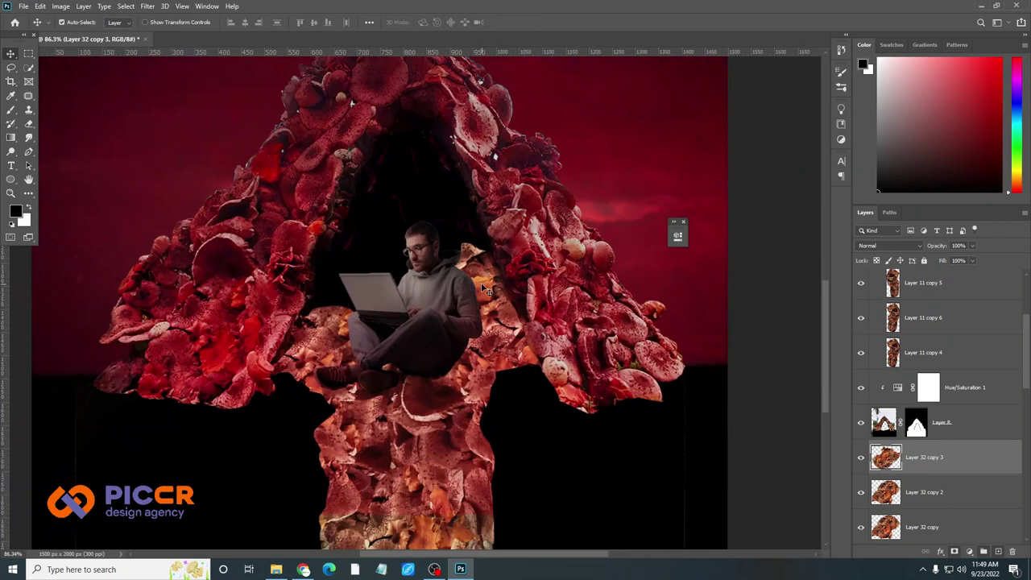
{"action": "key", "text": "Return"}
{"action": "key", "text": "ctrl+e"}
{"action": "key", "text": "ctrl+e"}
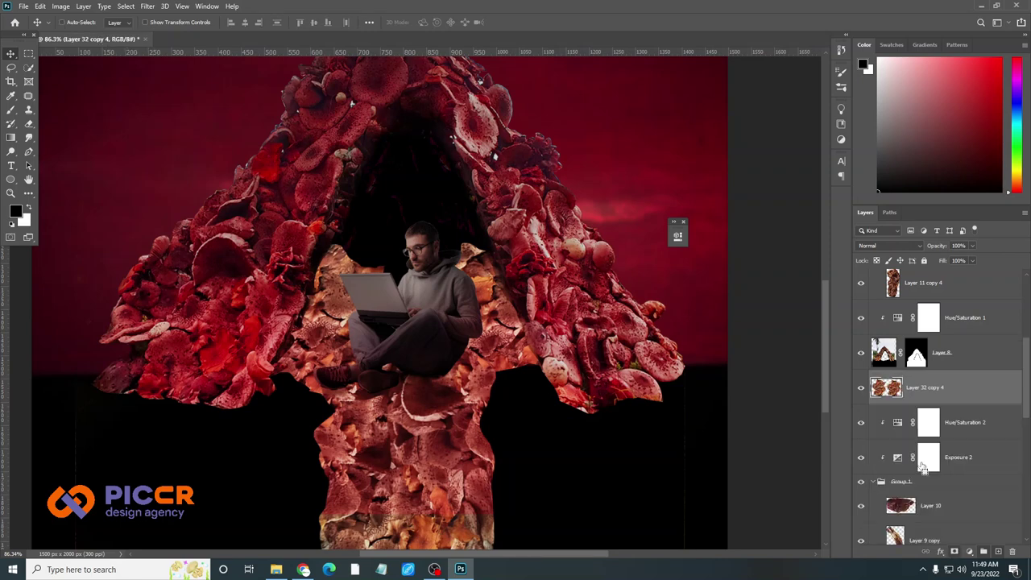
Clip an Exposure adjustment to the merged mushroom piece with exposure -3.70
{"action": "left_click", "coordinate": [969, 551]}
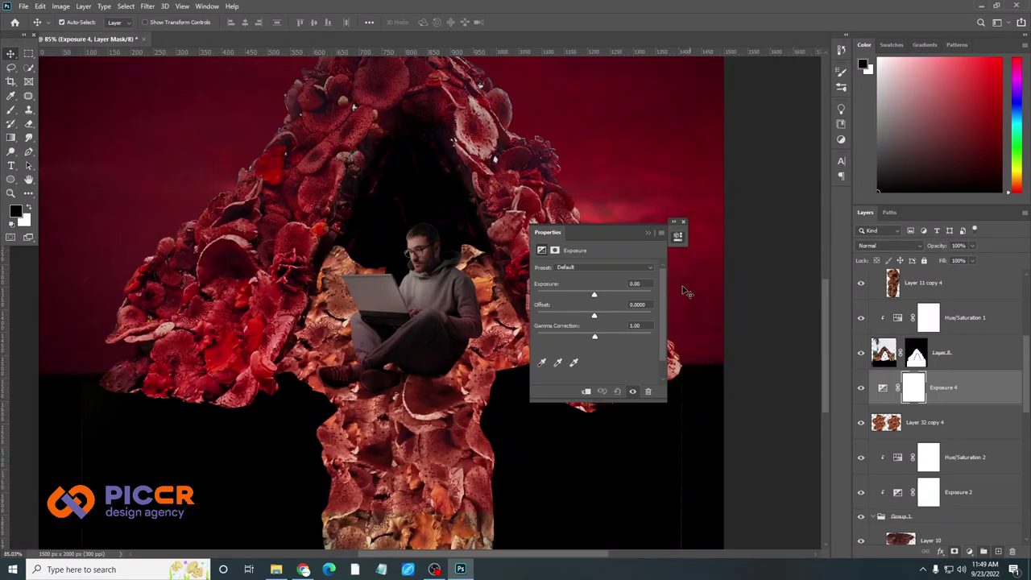
{"action": "left_click_drag", "start_coordinate": [595, 295], "coordinate": [564, 296]}
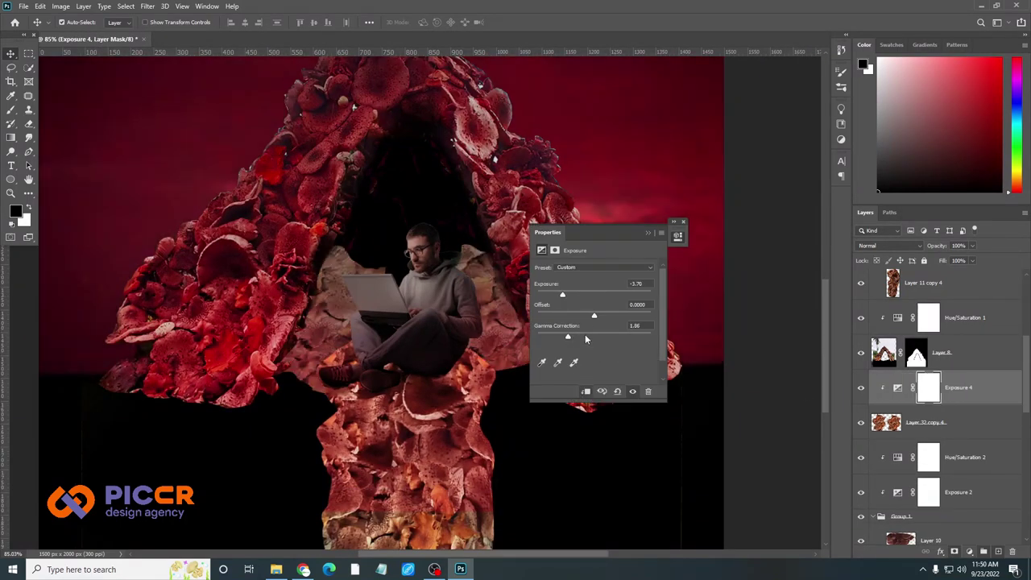
{"action": "left_click_drag", "start_coordinate": [595, 336], "coordinate": [596, 339]}
{"action": "left_click", "coordinate": [647, 233]}
{"action": "scroll", "coordinate": [441, 442], "scroll_direction": "down", "scroll_amount": 5}
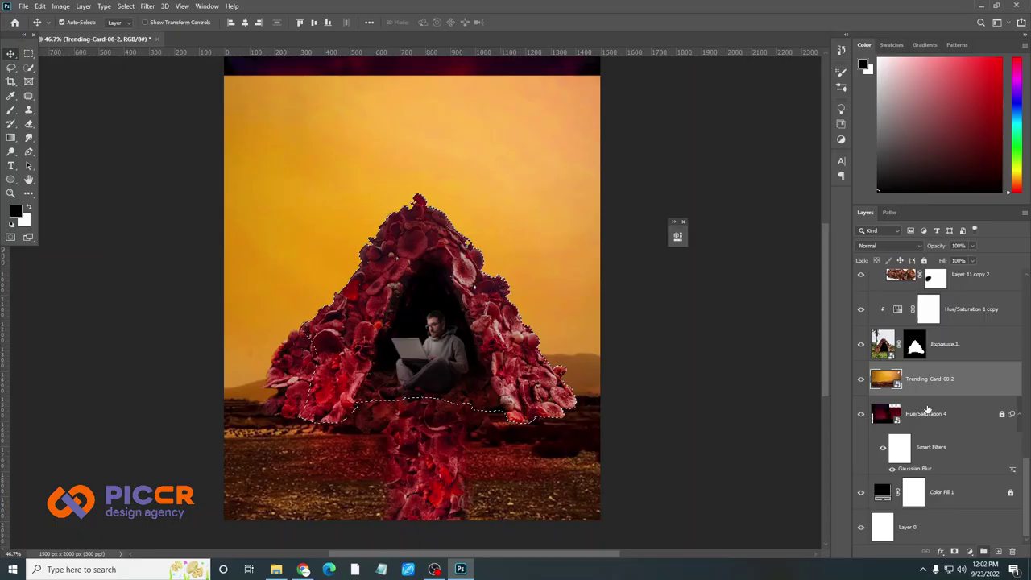
Paint the Exposure 1 and Layer 8 masks with a 700 px black brush along the mound's base
{"action": "scroll", "coordinate": [927, 411], "scroll_direction": "up", "scroll_amount": 1}
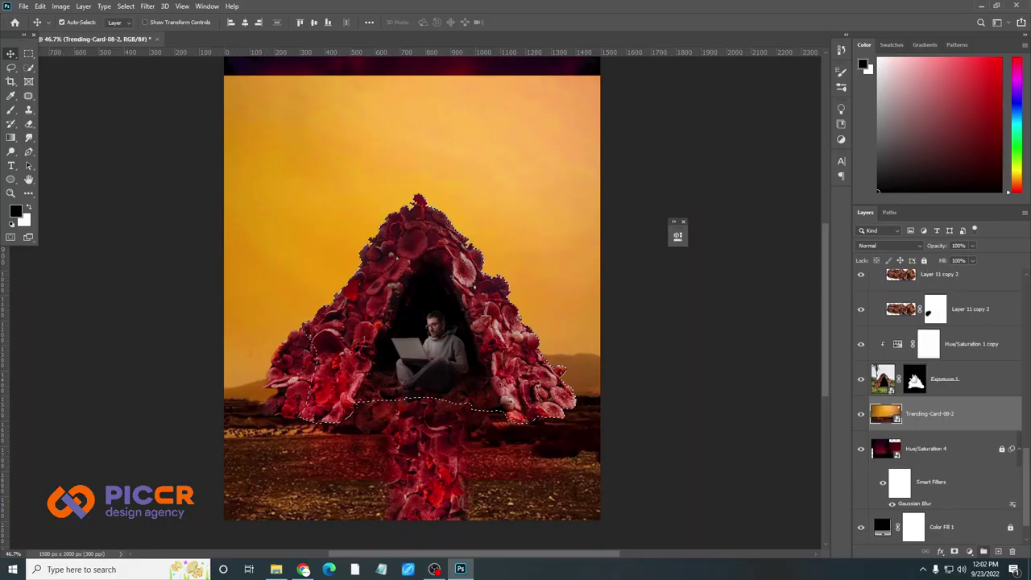
{"action": "key", "text": "alt+bracketright"}
{"action": "scroll", "coordinate": [366, 432], "scroll_direction": "up", "scroll_amount": 2}
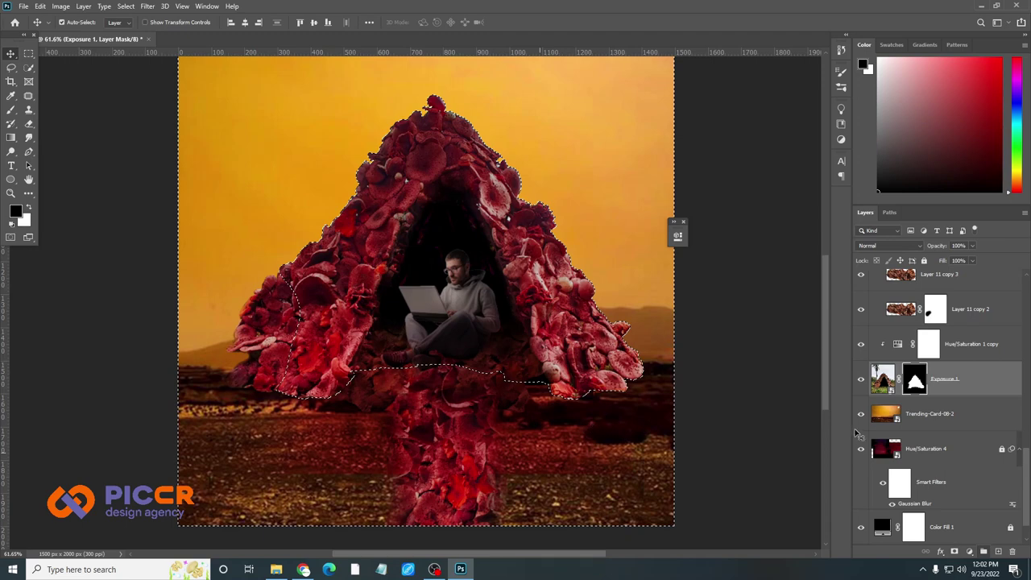
{"action": "scroll", "coordinate": [926, 419], "scroll_direction": "up", "scroll_amount": 2}
{"action": "scroll", "coordinate": [942, 414], "scroll_direction": "up", "scroll_amount": 2}
{"action": "scroll", "coordinate": [950, 412], "scroll_direction": "up", "scroll_amount": 2}
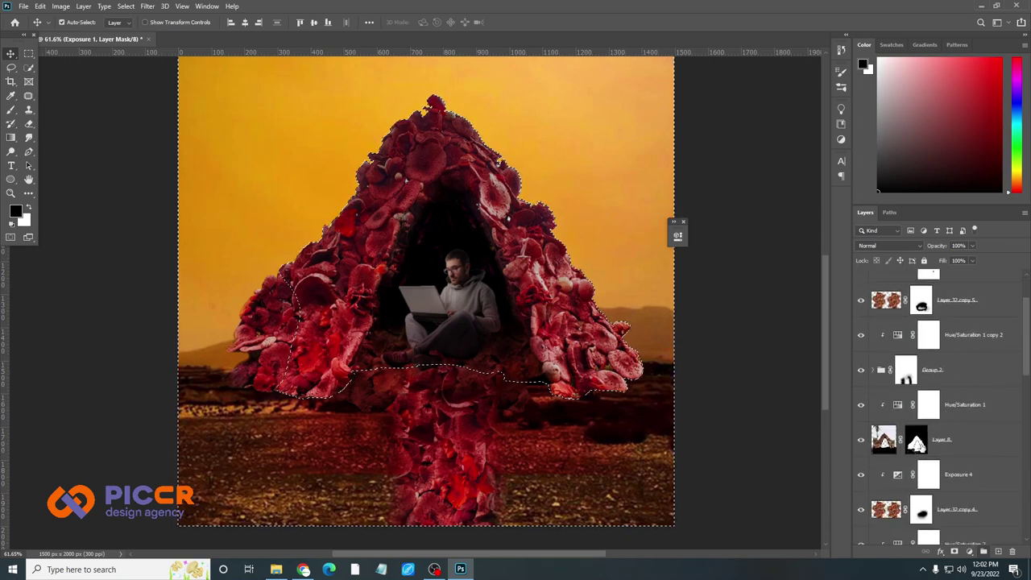
{"action": "left_click", "coordinate": [941, 439]}
{"action": "scroll", "coordinate": [530, 419], "scroll_direction": "down", "scroll_amount": 1}
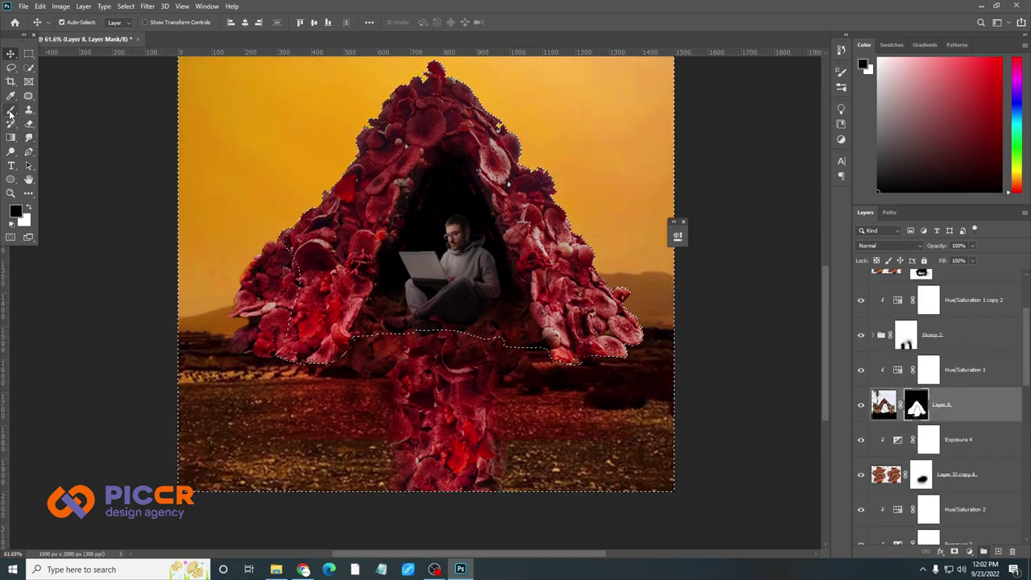
{"action": "scroll", "coordinate": [512, 416], "scroll_direction": "up", "scroll_amount": 3}
{"action": "key", "text": "bracketright"}
{"action": "key", "text": "bracketright"}
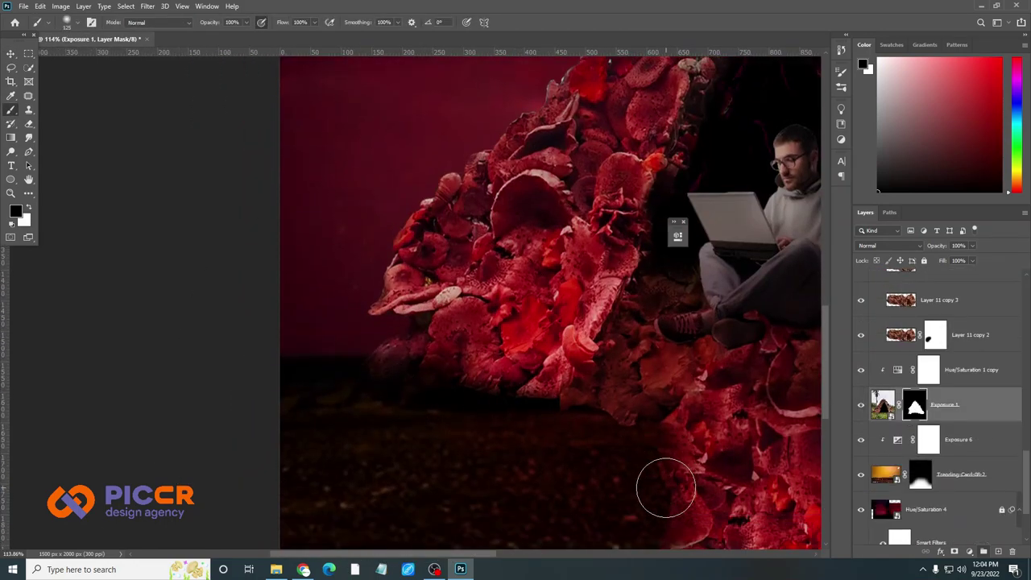
{"action": "scroll", "coordinate": [663, 488], "scroll_direction": "down", "scroll_amount": 2}
{"action": "scroll", "coordinate": [930, 367], "scroll_direction": "down", "scroll_amount": 5}
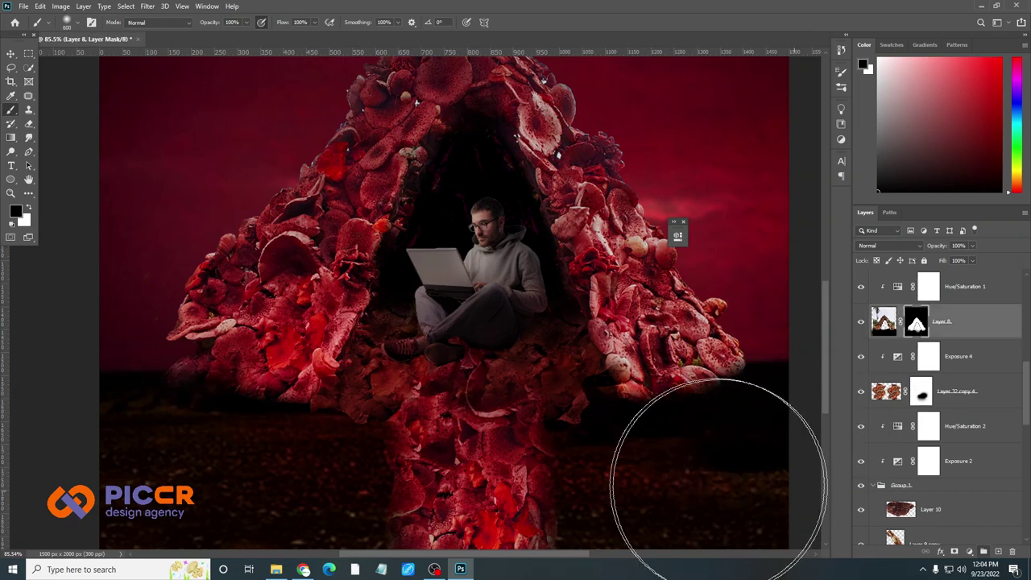
{"action": "key", "text": "alt+]"}
{"action": "scroll", "coordinate": [680, 472], "scroll_direction": "down", "scroll_amount": 2}
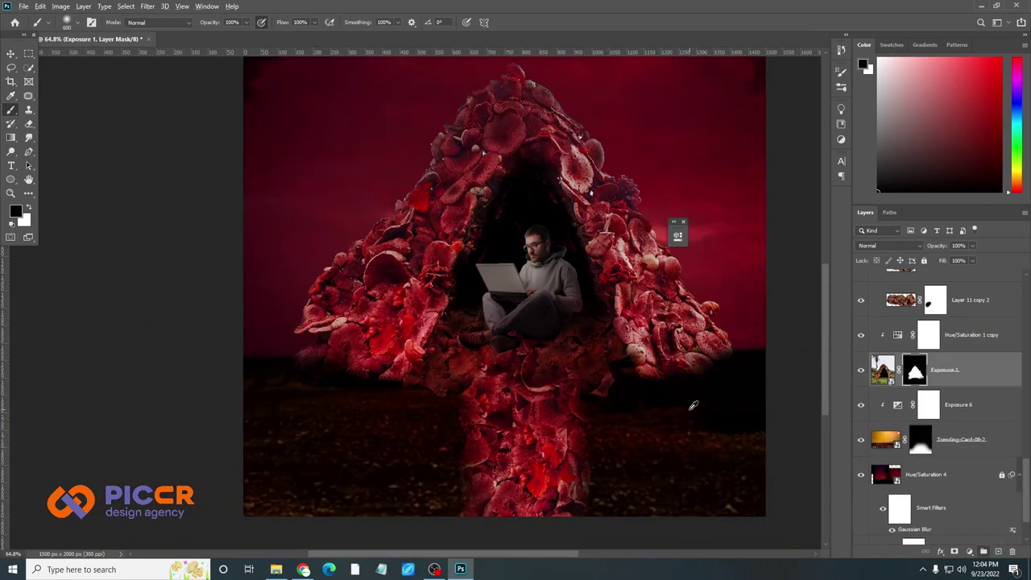
{"action": "scroll", "coordinate": [681, 471], "scroll_direction": "up", "scroll_amount": 2}
{"action": "scroll", "coordinate": [205, 397], "scroll_direction": "up", "scroll_amount": 2}
{"action": "scroll", "coordinate": [518, 413], "scroll_direction": "down", "scroll_amount": 4}
{"action": "scroll", "coordinate": [518, 414], "scroll_direction": "down", "scroll_amount": 2}
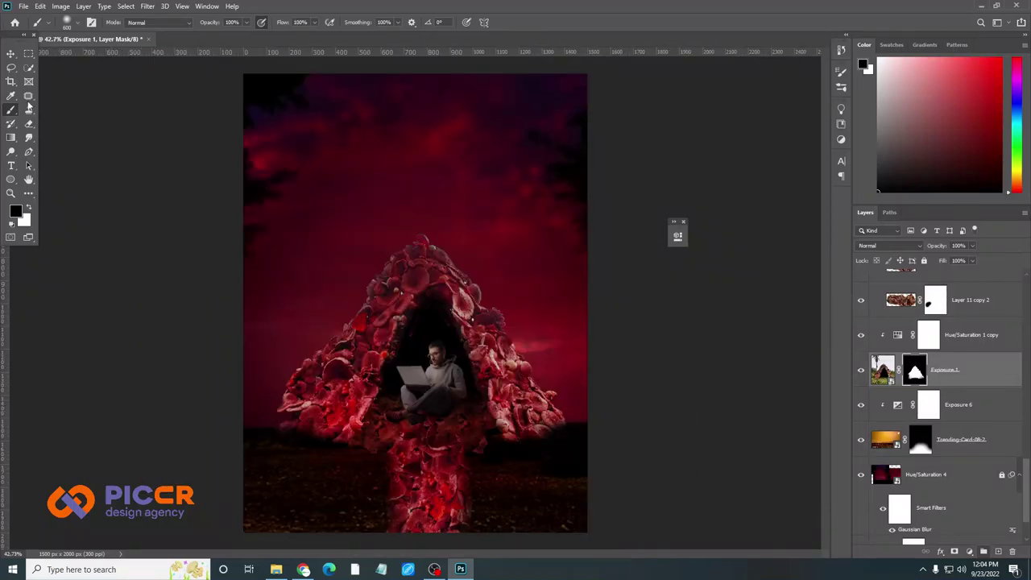
Nudge the selected mushroom layer about 128 px horizontally
{"action": "key", "text": "v"}
{"action": "scroll", "coordinate": [322, 306], "scroll_direction": "down", "scroll_amount": 2}
{"action": "scroll", "coordinate": [187, 189], "scroll_direction": "up", "scroll_amount": 2}
{"action": "left_click", "coordinate": [909, 433]}
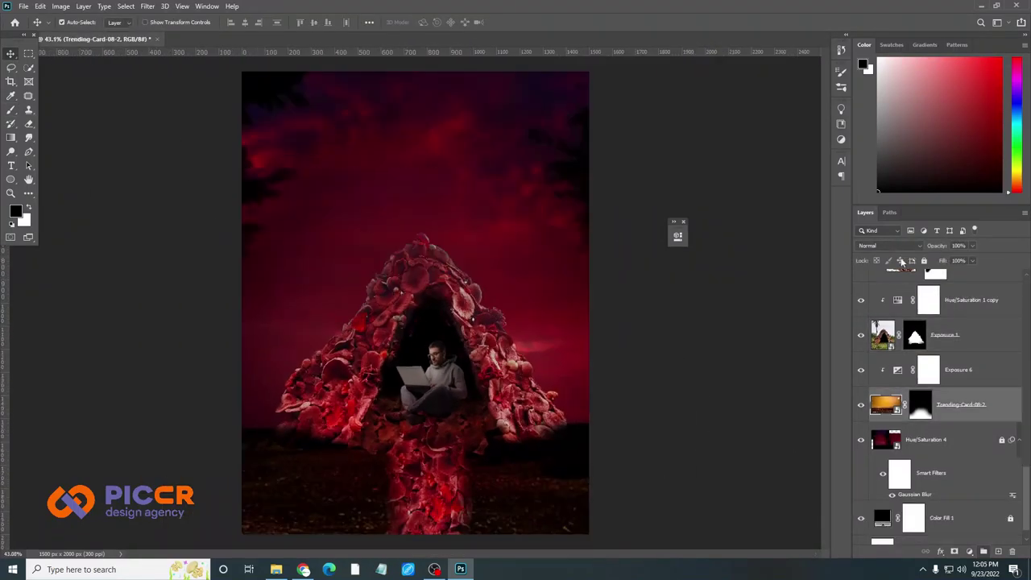
{"action": "scroll", "coordinate": [253, 238], "scroll_direction": "down", "scroll_amount": 2}
{"action": "key", "text": "ctrl+t"}
{"action": "mouse_move", "coordinate": [462, 381]}
{"action": "left_mouse_down"}
{"action": "mouse_move", "coordinate": [477, 383]}
{"action": "mouse_move", "coordinate": [455, 384]}
{"action": "left_mouse_up"}
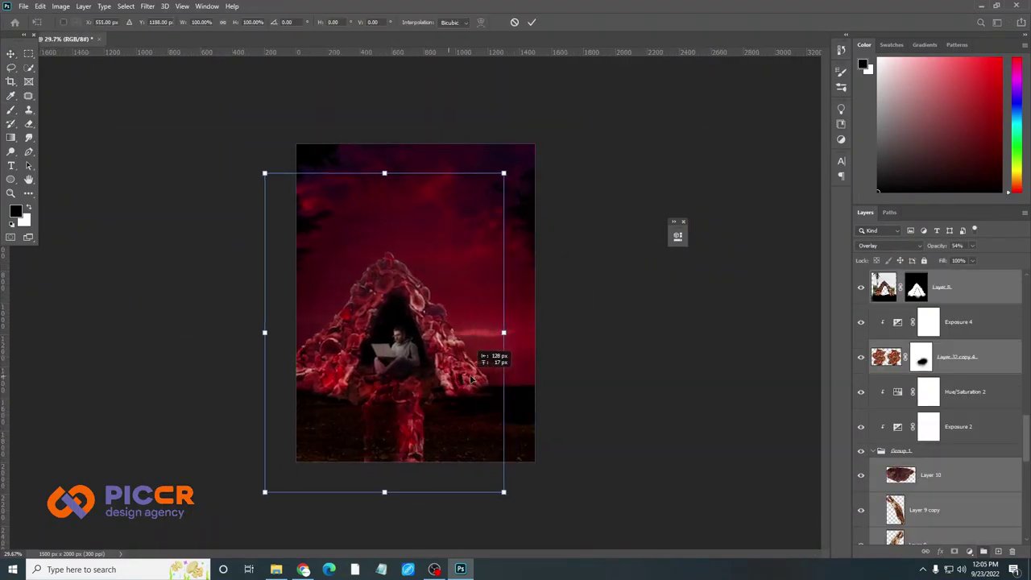
{"action": "scroll", "coordinate": [450, 440], "scroll_direction": "up", "scroll_amount": 3}
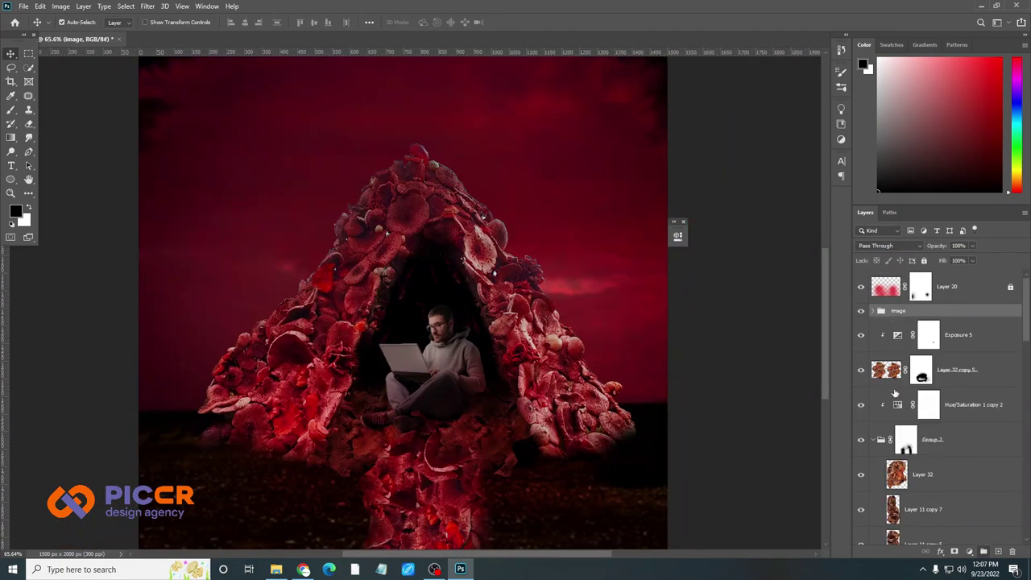
Paint on the Group 2 layer mask with the brush shrunk from 700 to 70 px
{"action": "left_click", "coordinate": [905, 439]}
{"action": "scroll", "coordinate": [927, 387], "scroll_direction": "down", "scroll_amount": 2}
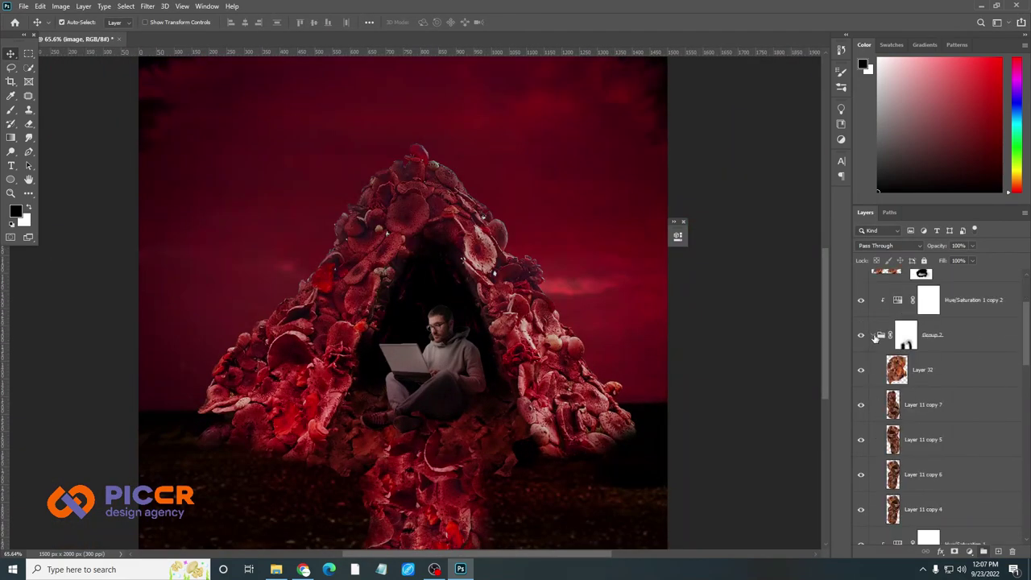
{"action": "scroll", "coordinate": [666, 417], "scroll_direction": "down", "scroll_amount": 2}
{"action": "key", "text": "b"}
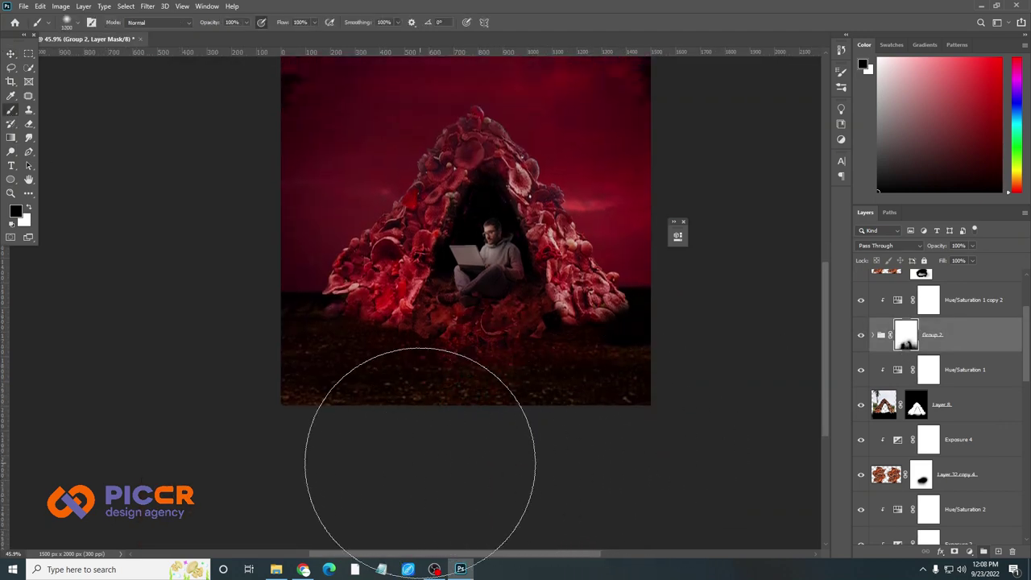
{"action": "key", "text": "bracketleft"}
{"action": "key", "text": "bracketleft"}
{"action": "key", "text": "bracketleft"}
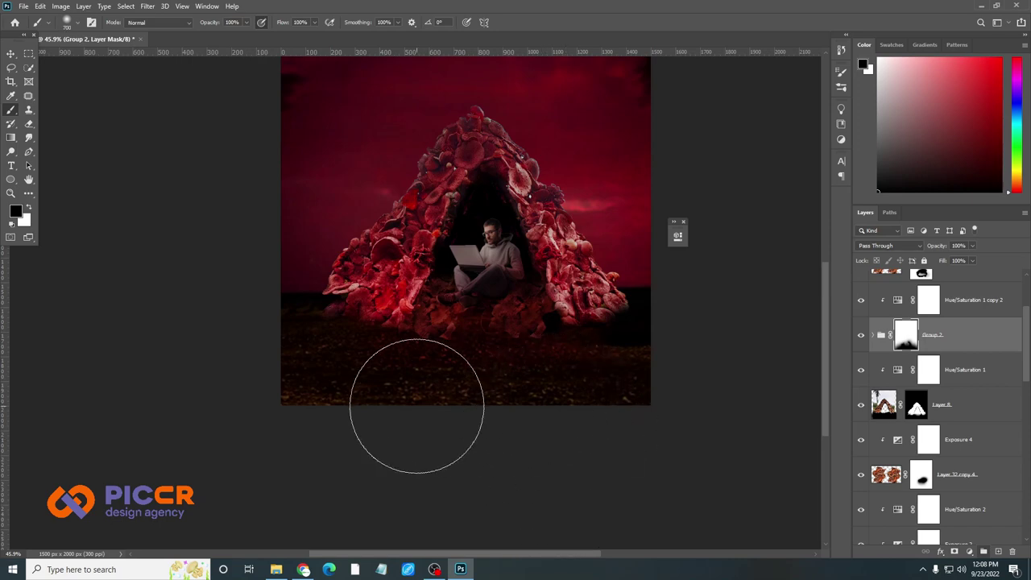
{"action": "scroll", "coordinate": [543, 387], "scroll_direction": "up", "scroll_amount": 5}
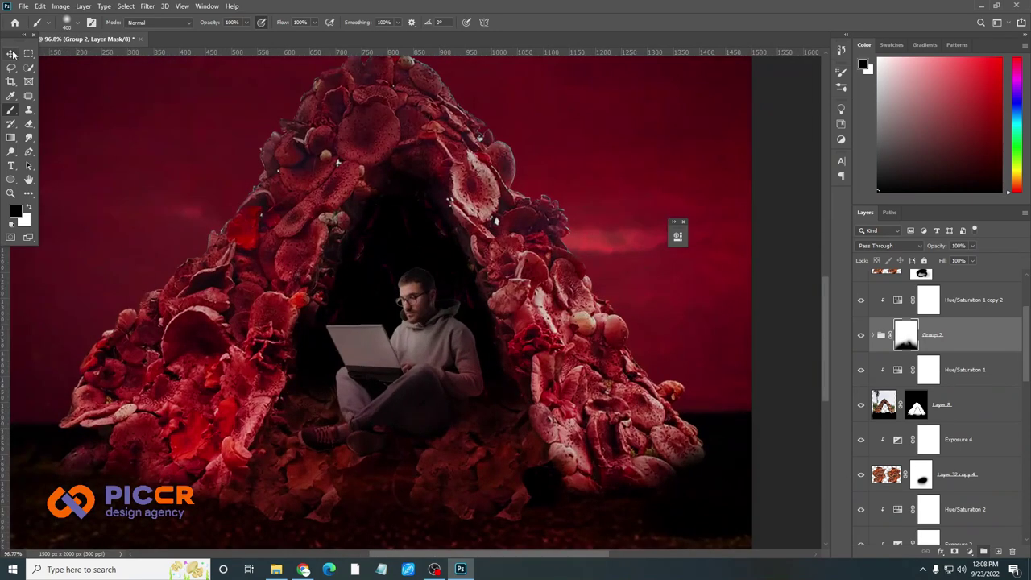
{"action": "scroll", "coordinate": [305, 402], "scroll_direction": "up", "scroll_amount": 3}
{"action": "key", "text": "bracketleft"}
{"action": "key", "text": "bracketleft"}
{"action": "key", "text": "bracketleft"}
{"action": "scroll", "coordinate": [317, 403], "scroll_direction": "down", "scroll_amount": 2}
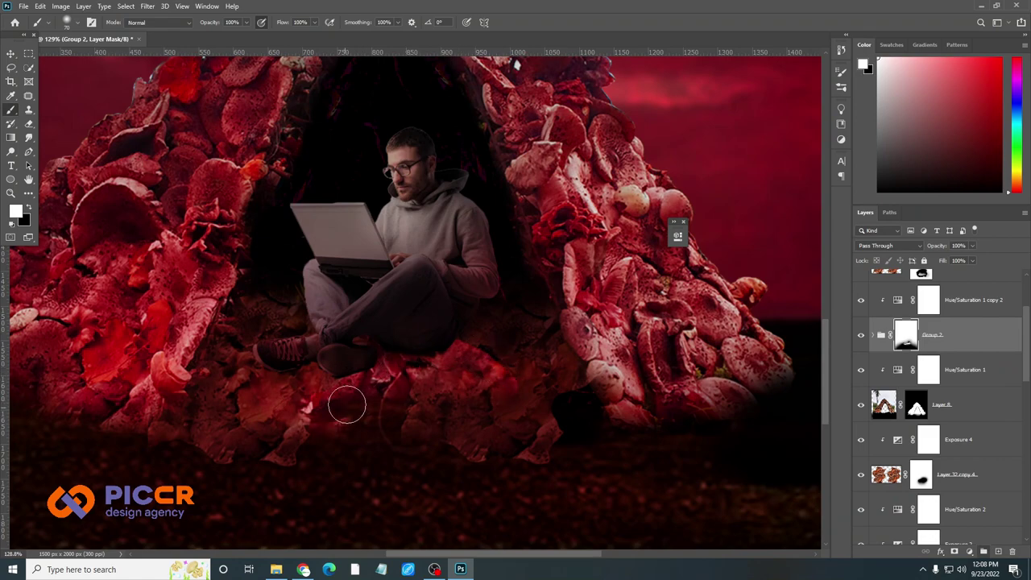
{"action": "scroll", "coordinate": [291, 420], "scroll_direction": "down", "scroll_amount": 4}
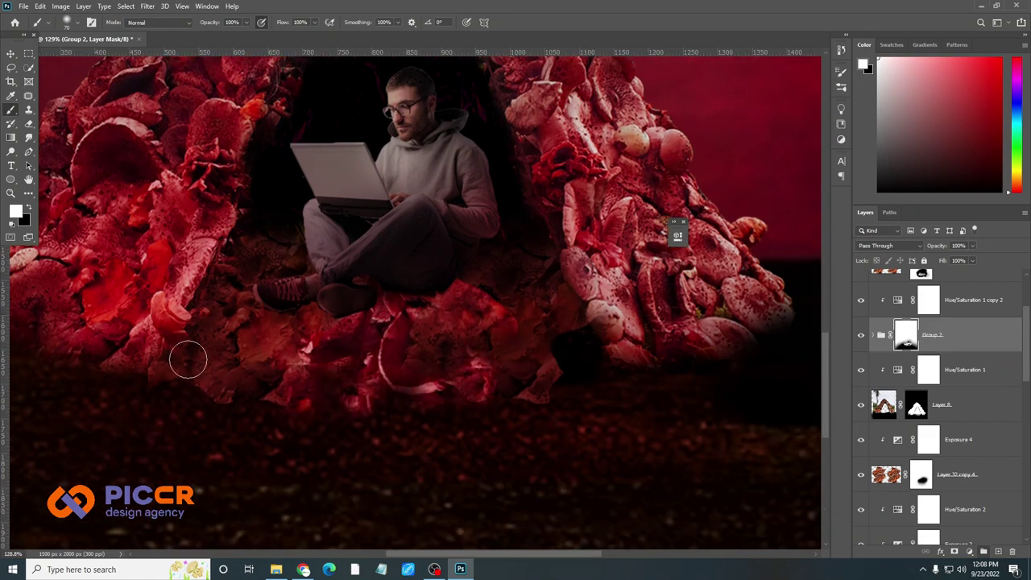
{"action": "scroll", "coordinate": [188, 360], "scroll_direction": "down", "scroll_amount": 5}
{"action": "scroll", "coordinate": [403, 363], "scroll_direction": "up", "scroll_amount": 4}
Refine the Layer 32 copy 4, Layer 32 copy 5 and Group 2 masks around the tent's base
{"action": "left_click", "coordinate": [921, 474]}
{"action": "scroll", "coordinate": [201, 371], "scroll_direction": "up", "scroll_amount": 2}
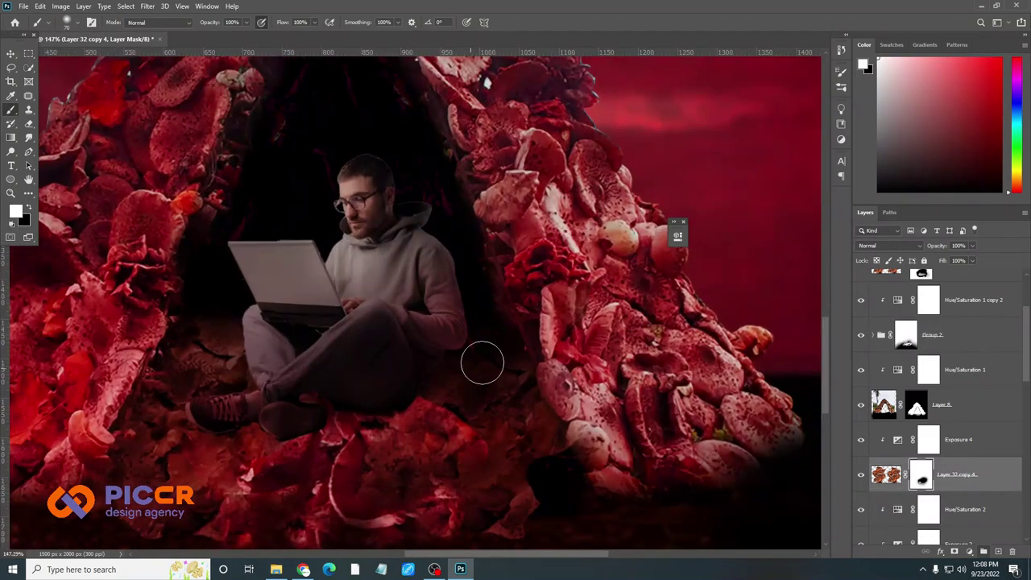
{"action": "scroll", "coordinate": [500, 332], "scroll_direction": "down", "scroll_amount": 4}
{"action": "scroll", "coordinate": [500, 333], "scroll_direction": "up", "scroll_amount": 3}
{"action": "scroll", "coordinate": [929, 429], "scroll_direction": "down", "scroll_amount": 2}
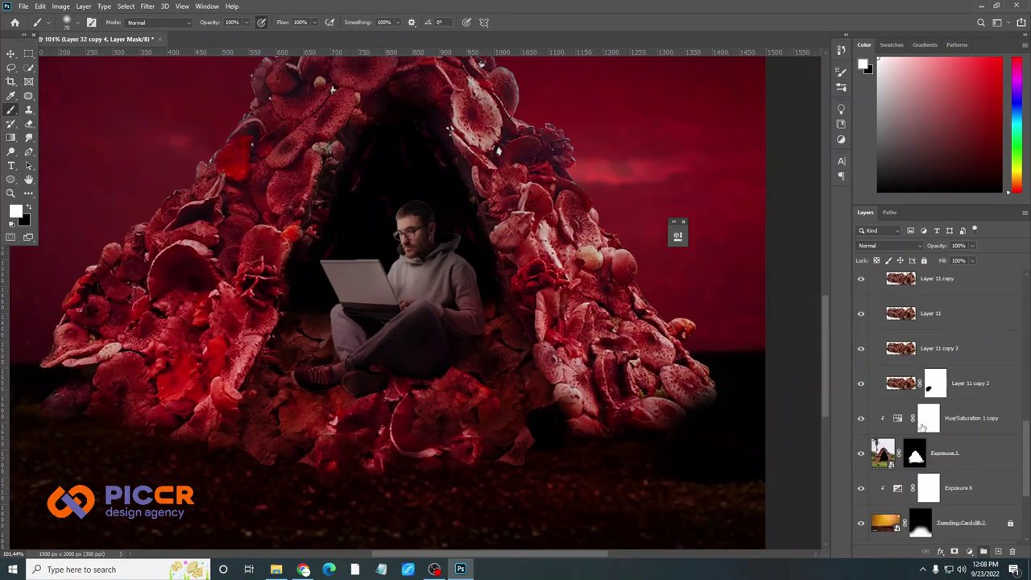
{"action": "scroll", "coordinate": [928, 428], "scroll_direction": "up", "scroll_amount": 4}
{"action": "left_click", "coordinate": [921, 370]}
{"action": "scroll", "coordinate": [488, 363], "scroll_direction": "up", "scroll_amount": 2}
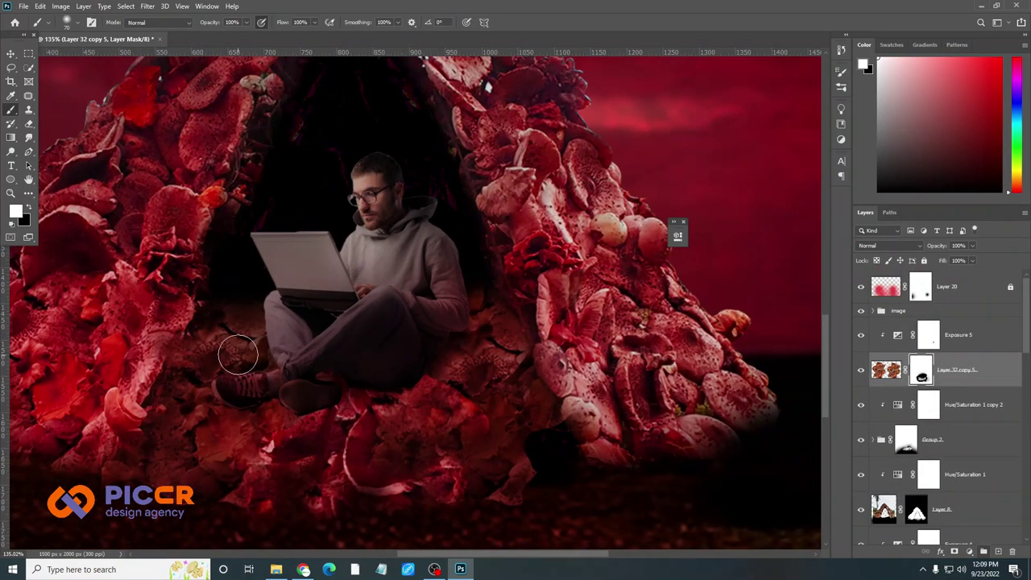
{"action": "scroll", "coordinate": [238, 356], "scroll_direction": "down", "scroll_amount": 2}
{"action": "scroll", "coordinate": [424, 322], "scroll_direction": "down", "scroll_amount": 2}
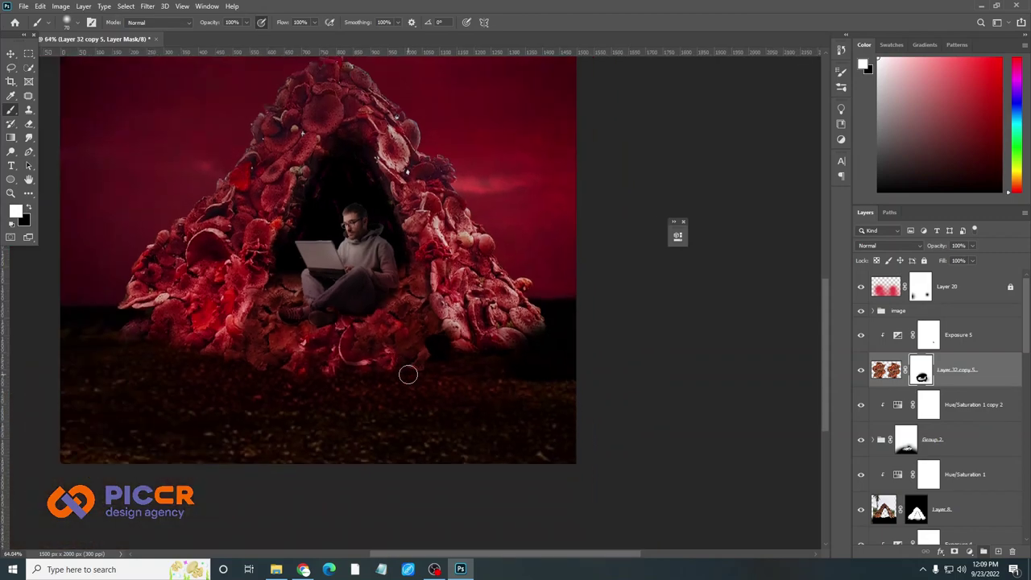
{"action": "scroll", "coordinate": [408, 373], "scroll_direction": "up", "scroll_amount": 3}
{"action": "scroll", "coordinate": [483, 403], "scroll_direction": "down", "scroll_amount": 2}
{"action": "scroll", "coordinate": [521, 432], "scroll_direction": "up", "scroll_amount": 1}
{"action": "scroll", "coordinate": [858, 406], "scroll_direction": "down", "scroll_amount": 2}
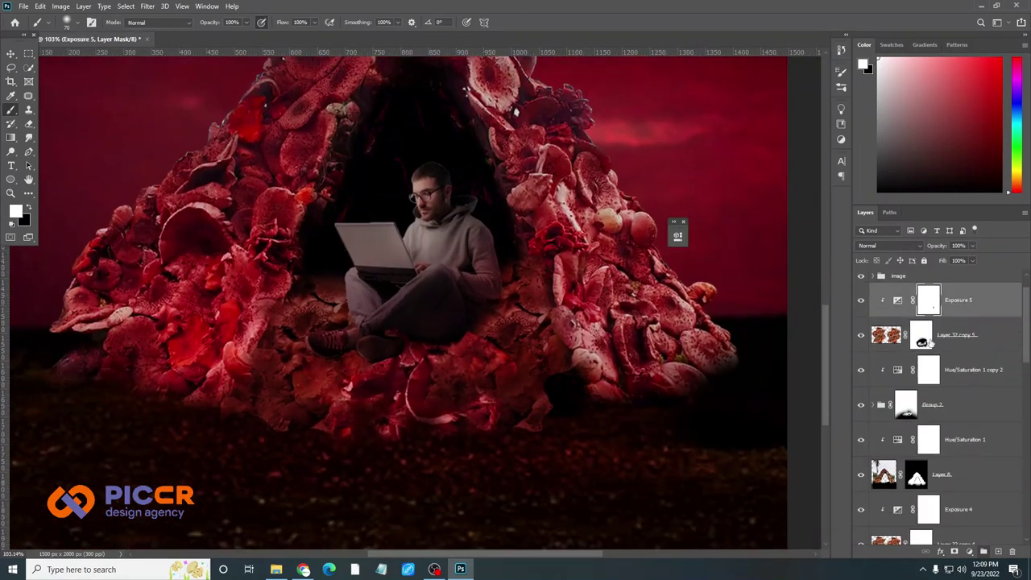
{"action": "left_click", "coordinate": [908, 377]}
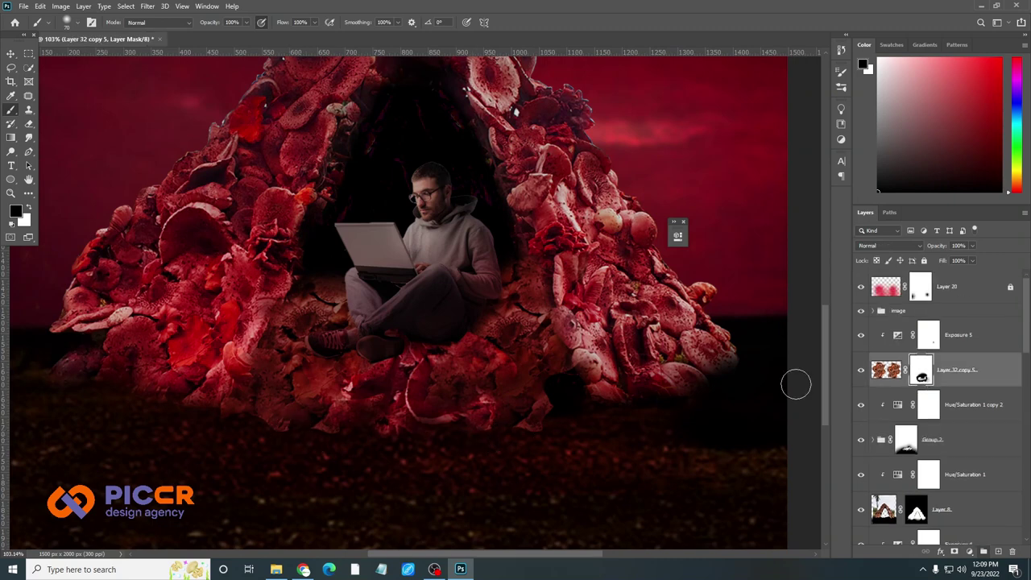
{"action": "scroll", "coordinate": [920, 439], "scroll_direction": "down", "scroll_amount": 2}
{"action": "left_click", "coordinate": [920, 439]}
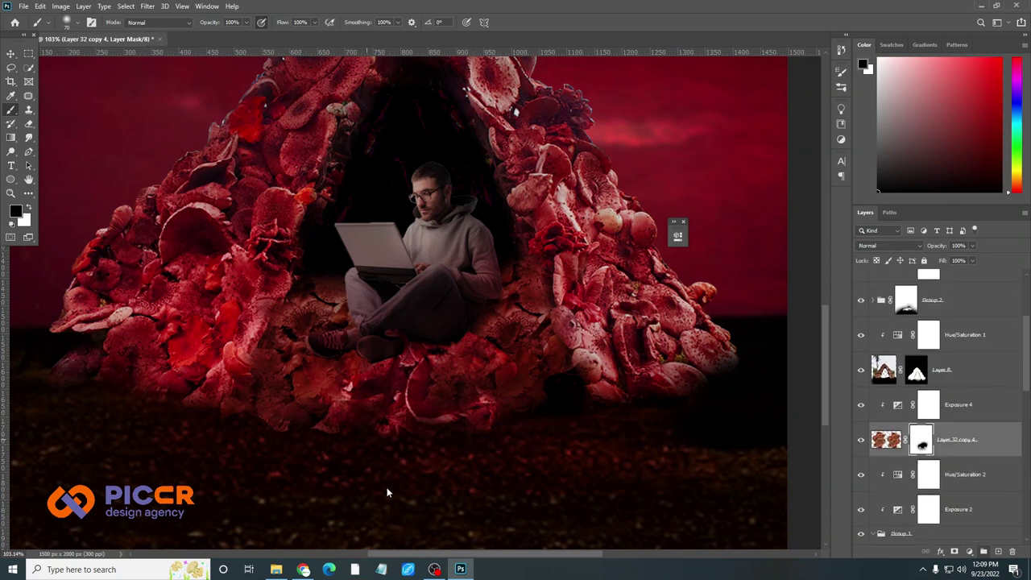
{"action": "scroll", "coordinate": [386, 493], "scroll_direction": "down", "scroll_amount": 3}
{"action": "scroll", "coordinate": [476, 488], "scroll_direction": "up", "scroll_amount": 1}
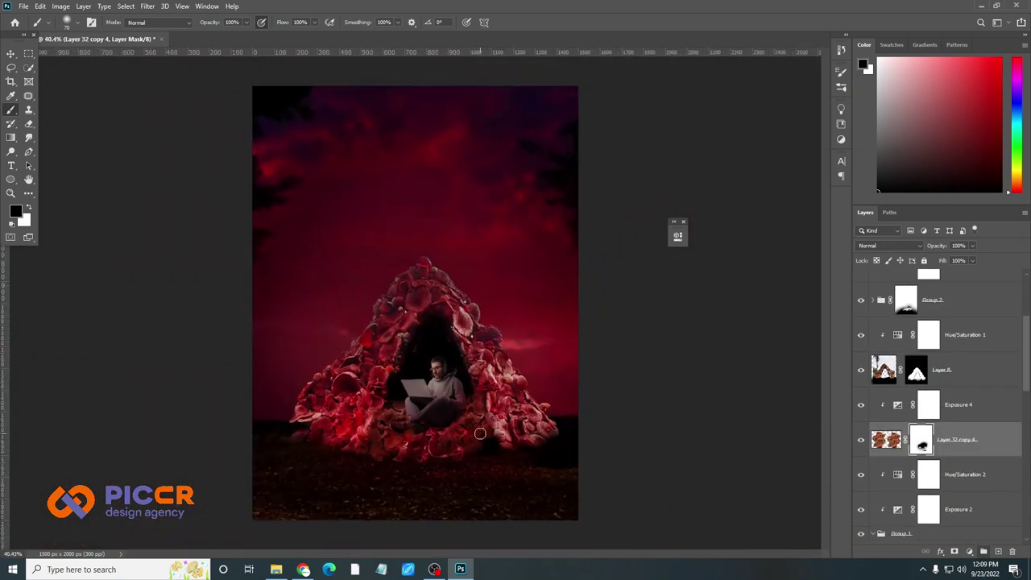
{"action": "scroll", "coordinate": [479, 434], "scroll_direction": "down", "scroll_amount": 2}
{"action": "scroll", "coordinate": [521, 445], "scroll_direction": "up", "scroll_amount": 4}
{"action": "scroll", "coordinate": [416, 499], "scroll_direction": "up", "scroll_amount": 3}
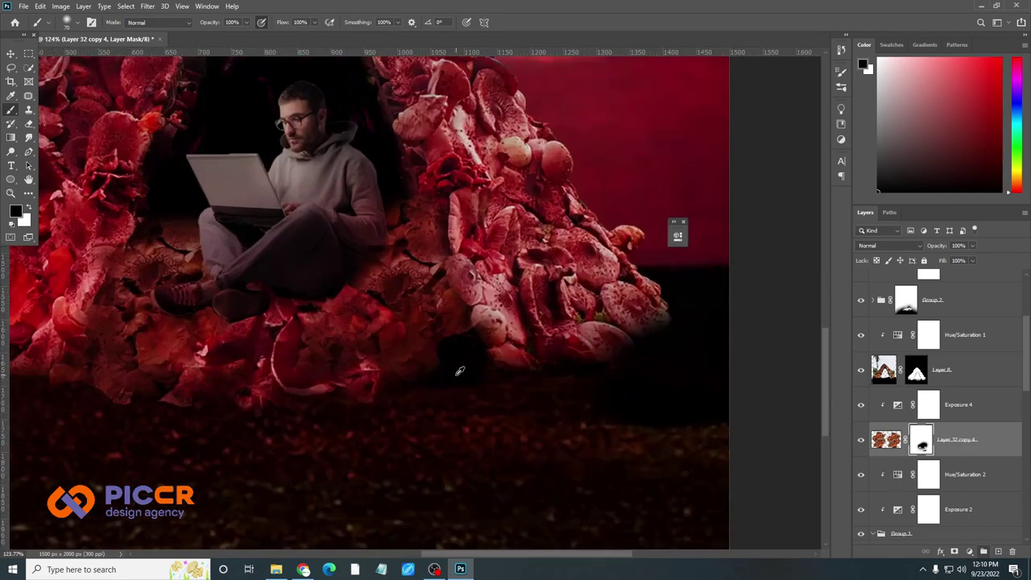
Paint white on the Layer 32 copy 5 and copy 4 masks to reveal the mushroom edges
{"action": "left_click", "coordinate": [447, 312], "text": "ctrl"}
{"action": "key", "text": "x"}
{"action": "left_click", "coordinate": [411, 288], "text": "ctrl"}
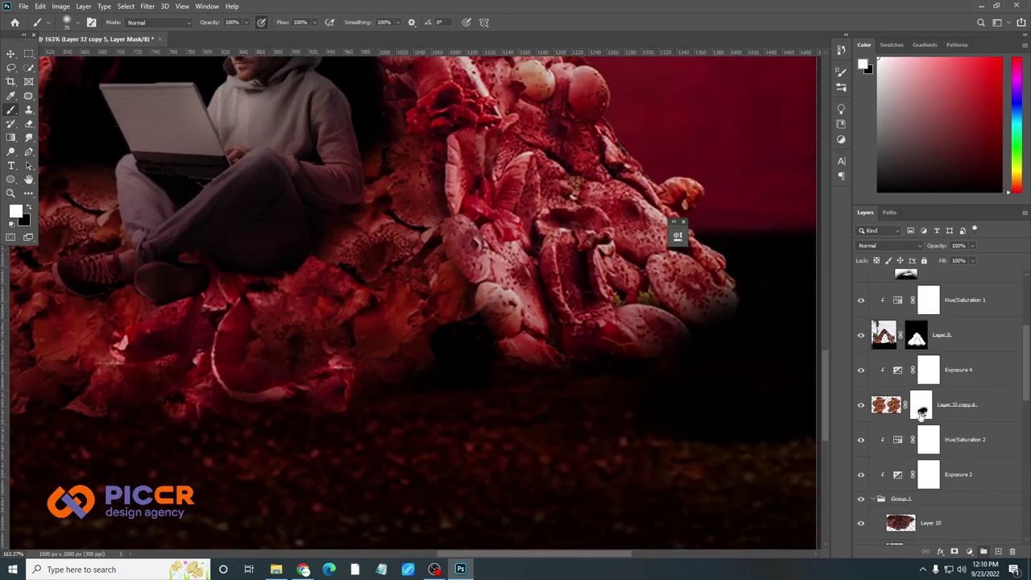
{"action": "scroll", "coordinate": [483, 354], "scroll_direction": "down", "scroll_amount": 3}
{"action": "scroll", "coordinate": [908, 418], "scroll_direction": "down", "scroll_amount": 5}
{"action": "scroll", "coordinate": [908, 418], "scroll_direction": "up", "scroll_amount": 5}
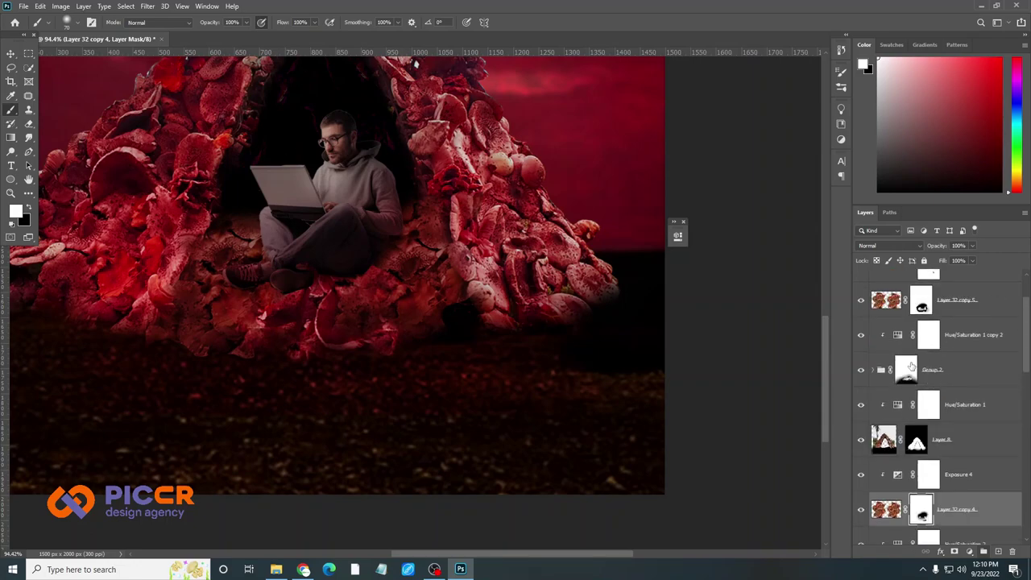
{"action": "left_click", "coordinate": [442, 306], "text": "ctrl"}
{"action": "scroll", "coordinate": [375, 339], "scroll_direction": "down", "scroll_amount": 3}
{"action": "scroll", "coordinate": [375, 338], "scroll_direction": "up", "scroll_amount": 2}
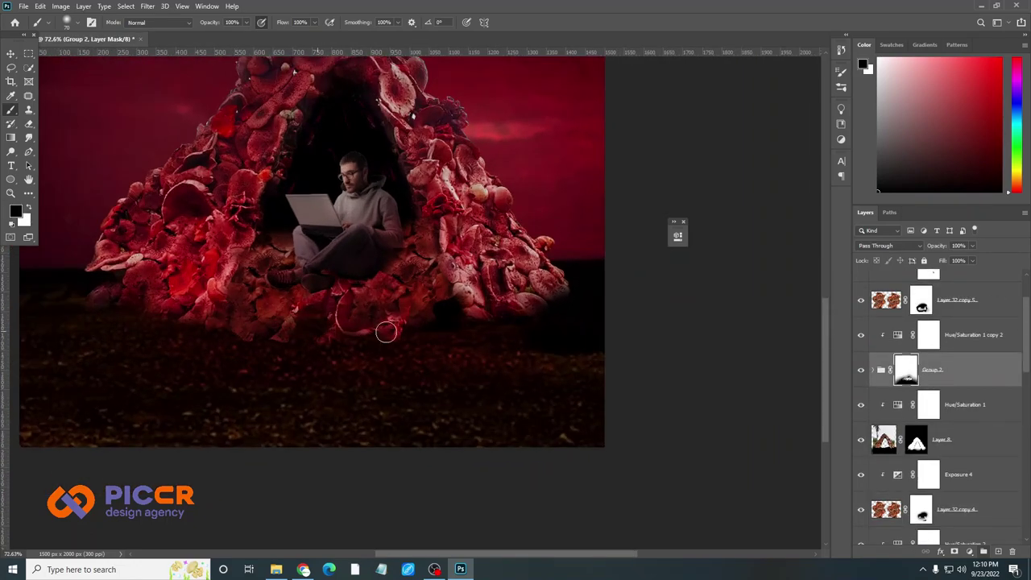
{"action": "scroll", "coordinate": [453, 271], "scroll_direction": "up", "scroll_amount": 2}
{"action": "left_click", "coordinate": [357, 271], "text": "ctrl"}
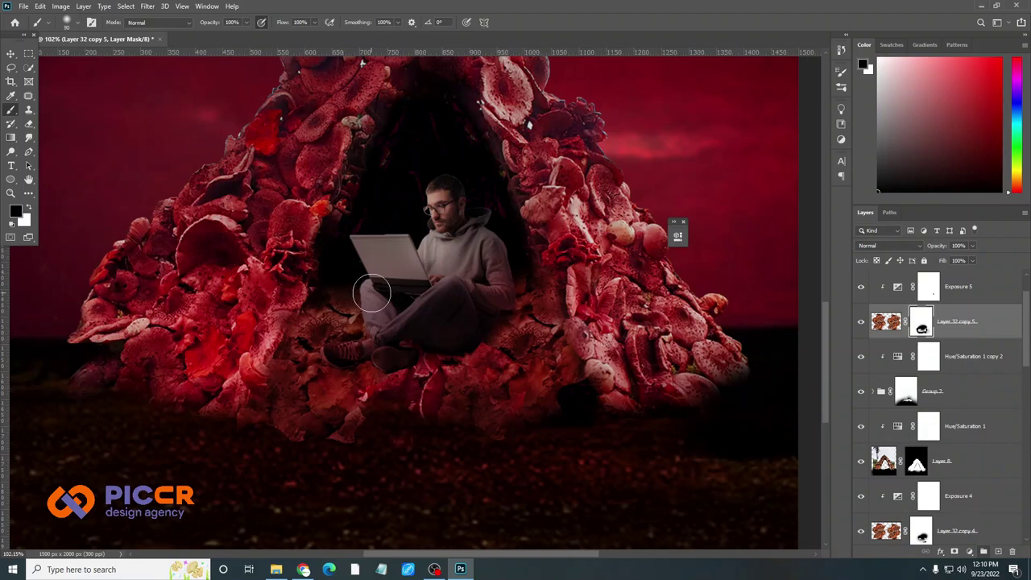
{"action": "left_click", "coordinate": [515, 289], "text": "ctrl"}
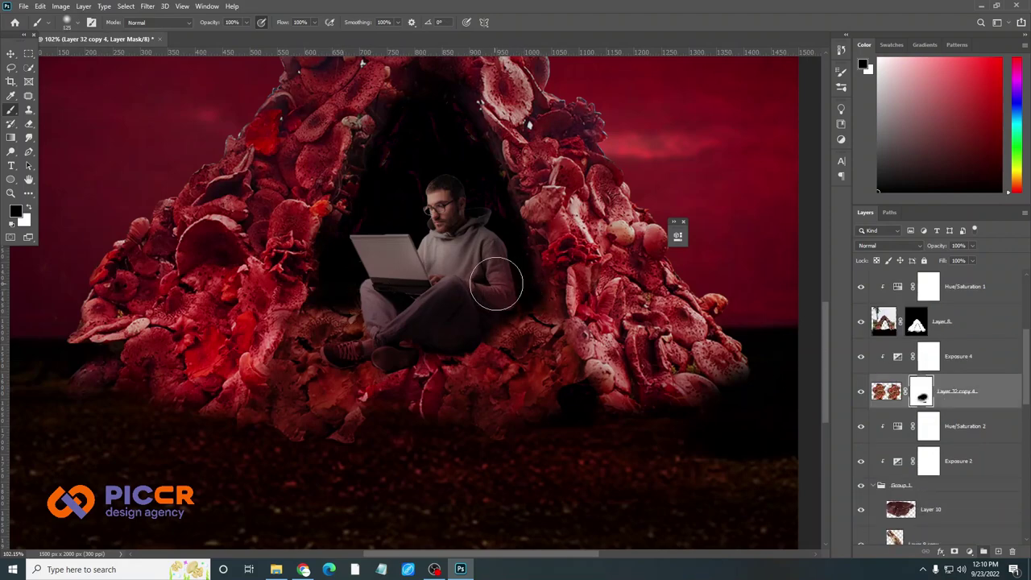
{"action": "scroll", "coordinate": [534, 315], "scroll_direction": "down", "scroll_amount": 3}
{"action": "scroll", "coordinate": [338, 310], "scroll_direction": "up", "scroll_amount": 2}
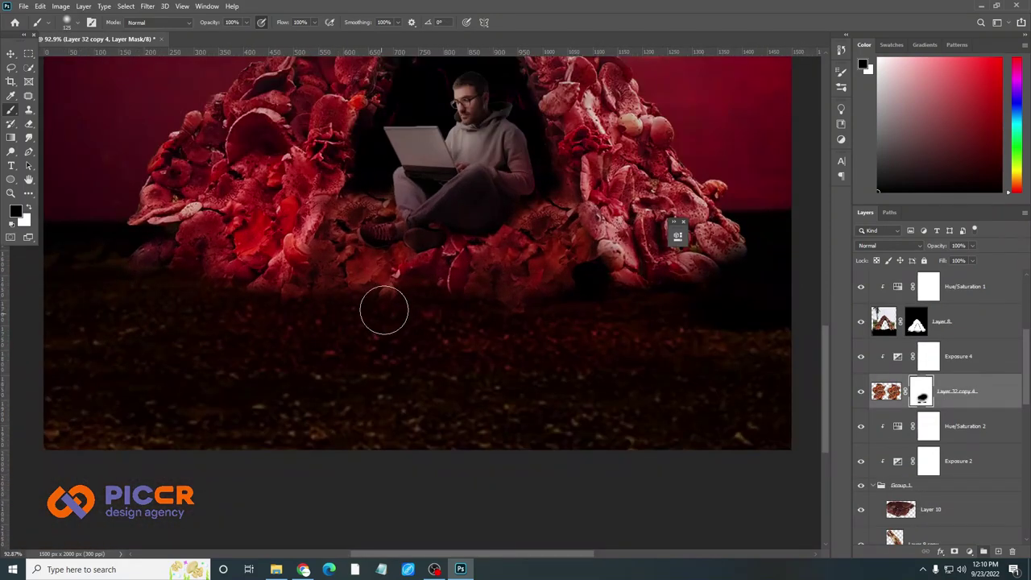
{"action": "scroll", "coordinate": [513, 315], "scroll_direction": "down", "scroll_amount": 3}
{"action": "scroll", "coordinate": [513, 315], "scroll_direction": "down", "scroll_amount": 1}
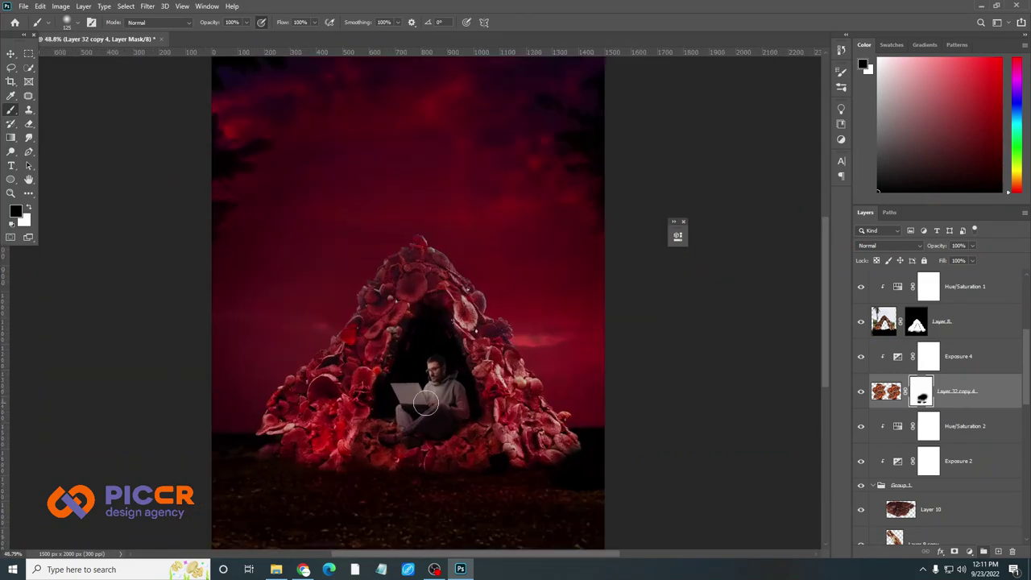
{"action": "scroll", "coordinate": [278, 419], "scroll_direction": "up", "scroll_amount": 4}
{"action": "left_click", "coordinate": [278, 419], "text": "ctrl"}
{"action": "scroll", "coordinate": [347, 410], "scroll_direction": "up", "scroll_amount": 2}
Switch to the Lasso tool and scale the Layer 11 copy overlays to about 111%
{"action": "scroll", "coordinate": [322, 322], "scroll_direction": "up", "scroll_amount": 2}
{"action": "key", "text": "l"}
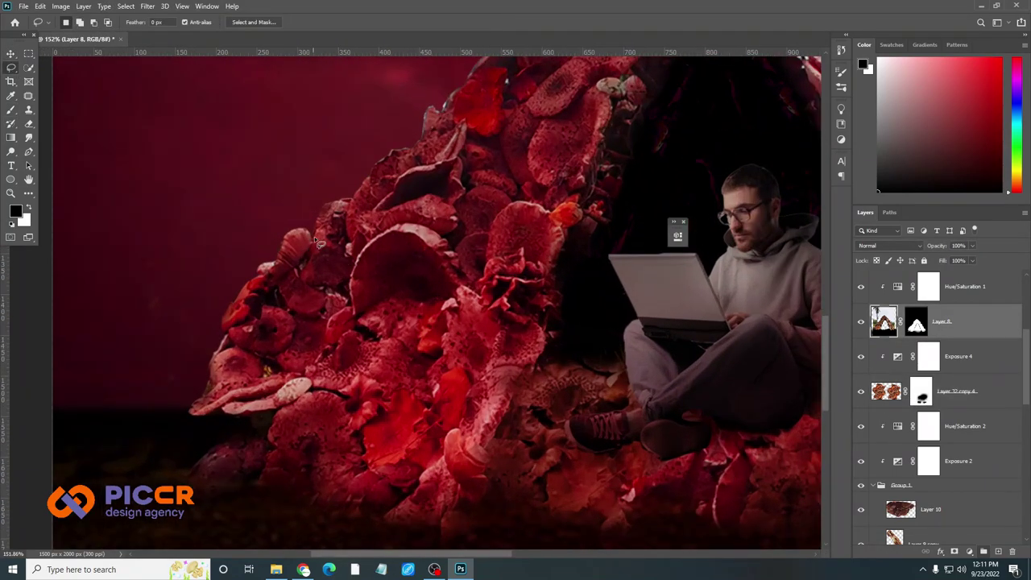
{"action": "scroll", "coordinate": [338, 322], "scroll_direction": "down", "scroll_amount": 2}
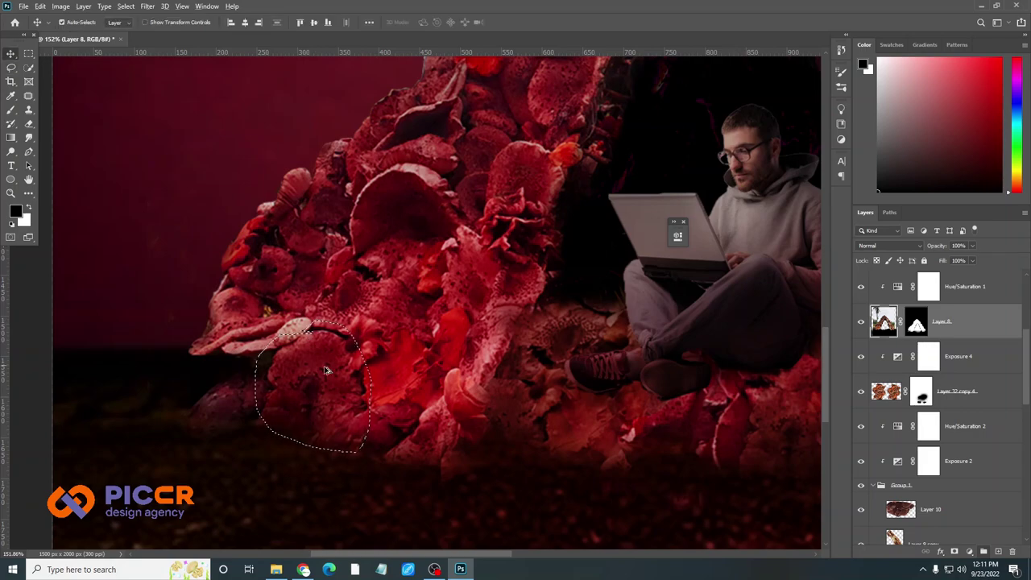
{"action": "scroll", "coordinate": [282, 313], "scroll_direction": "down", "scroll_amount": 1}
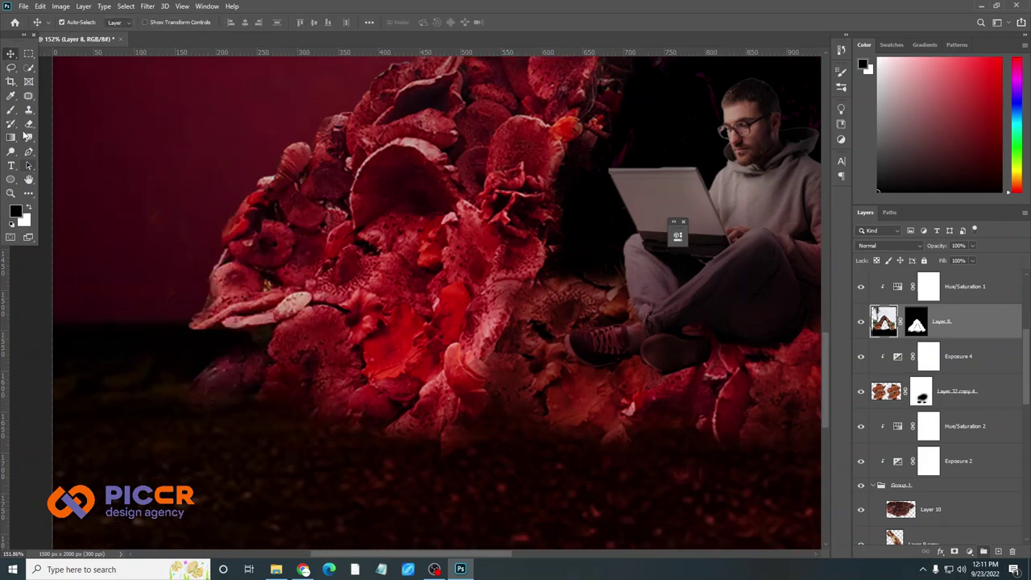
{"action": "scroll", "coordinate": [200, 341], "scroll_direction": "down", "scroll_amount": 5}
{"action": "scroll", "coordinate": [585, 437], "scroll_direction": "right", "scroll_amount": 3}
{"action": "scroll", "coordinate": [627, 341], "scroll_direction": "down", "scroll_amount": 1}
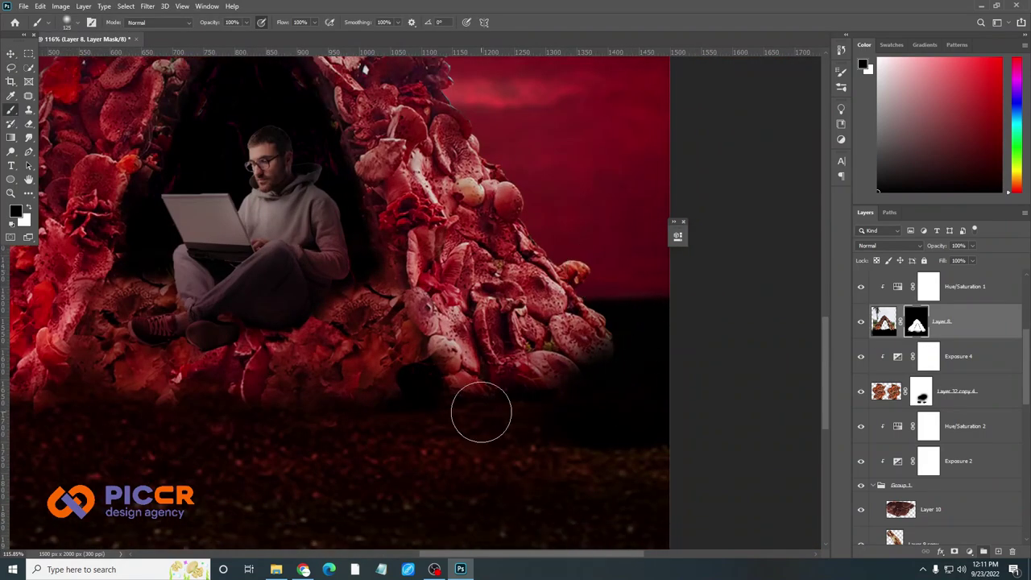
{"action": "scroll", "coordinate": [479, 415], "scroll_direction": "left", "scroll_amount": 2}
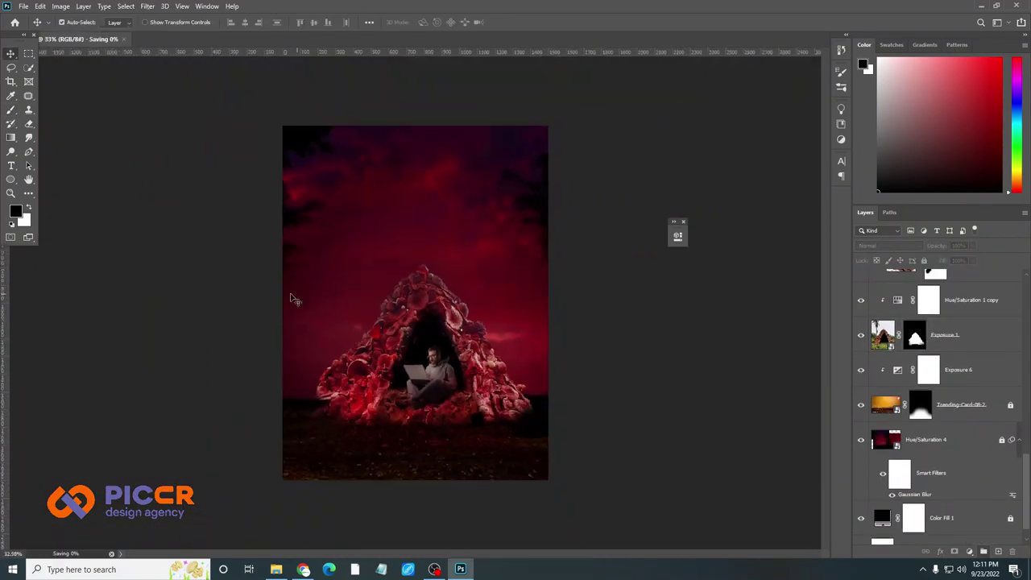
{"action": "key", "text": "ctrl+t"}
{"action": "left_click_drag", "start_coordinate": [564, 346], "coordinate": [577, 351]}
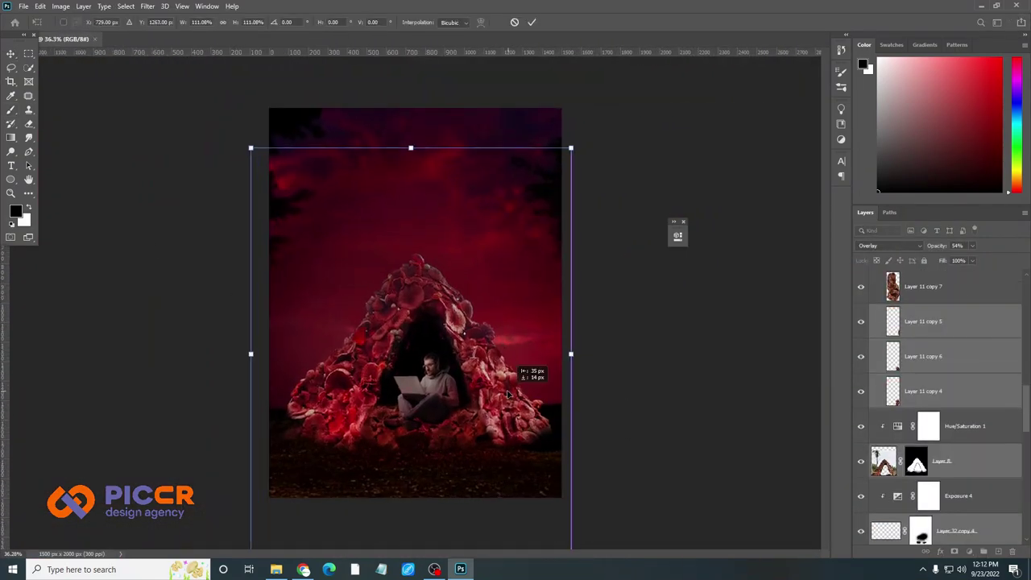
{"action": "key", "text": "Return"}
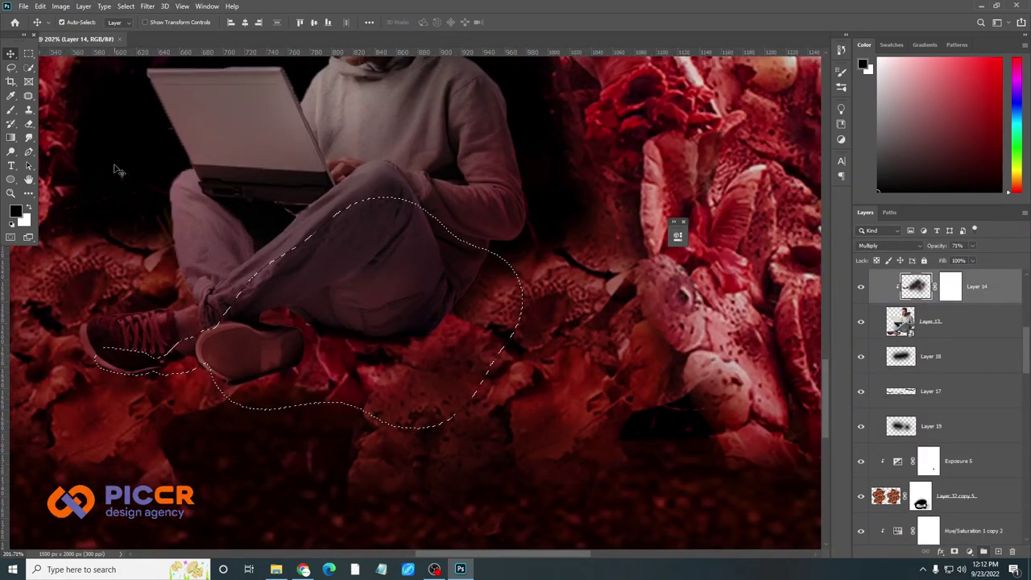
Fill the leg selection on Layer 14 with red and set its blend mode to Color
{"action": "left_click", "coordinate": [17, 211]}
{"action": "left_click", "coordinate": [921, 299]}
{"action": "key", "text": "alt+BackSpace"}
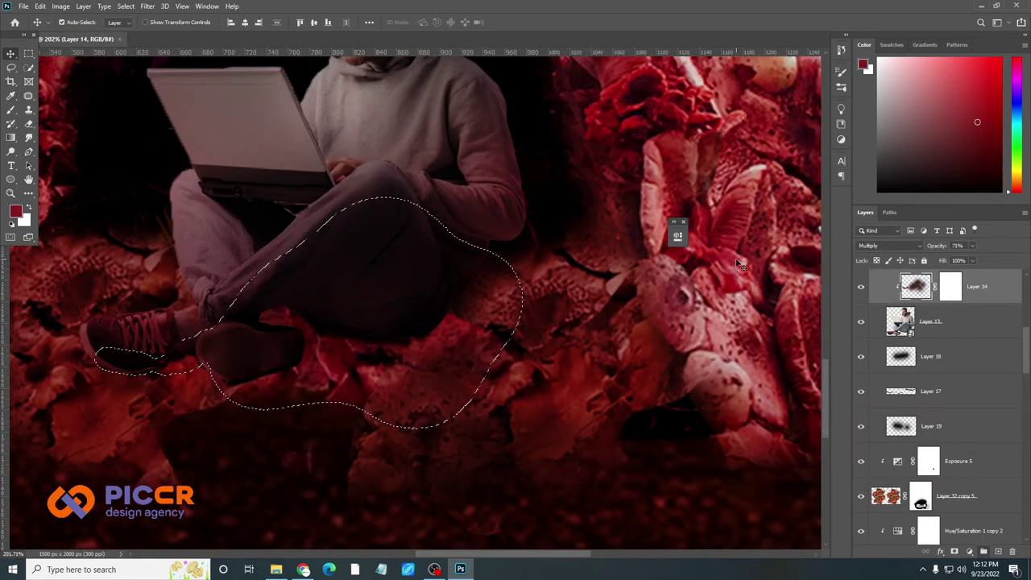
{"action": "left_click", "coordinate": [890, 245]}
{"action": "left_click", "coordinate": [873, 249]}
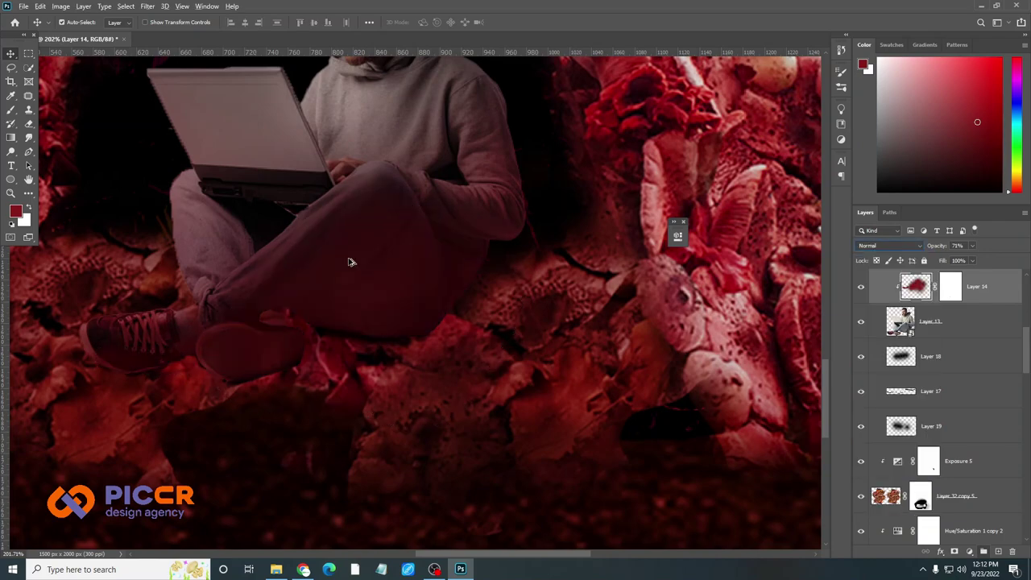
{"action": "scroll", "coordinate": [350, 261], "scroll_direction": "up", "scroll_amount": 2}
{"action": "scroll", "coordinate": [443, 322], "scroll_direction": "down", "scroll_amount": 2}
{"action": "key", "text": "b"}
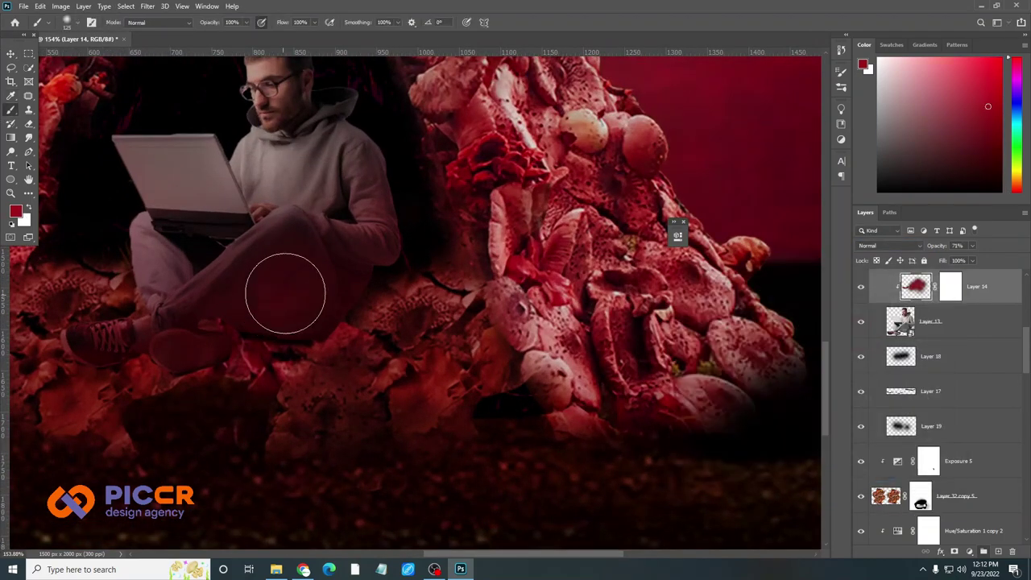
{"action": "left_click", "coordinate": [890, 245]}
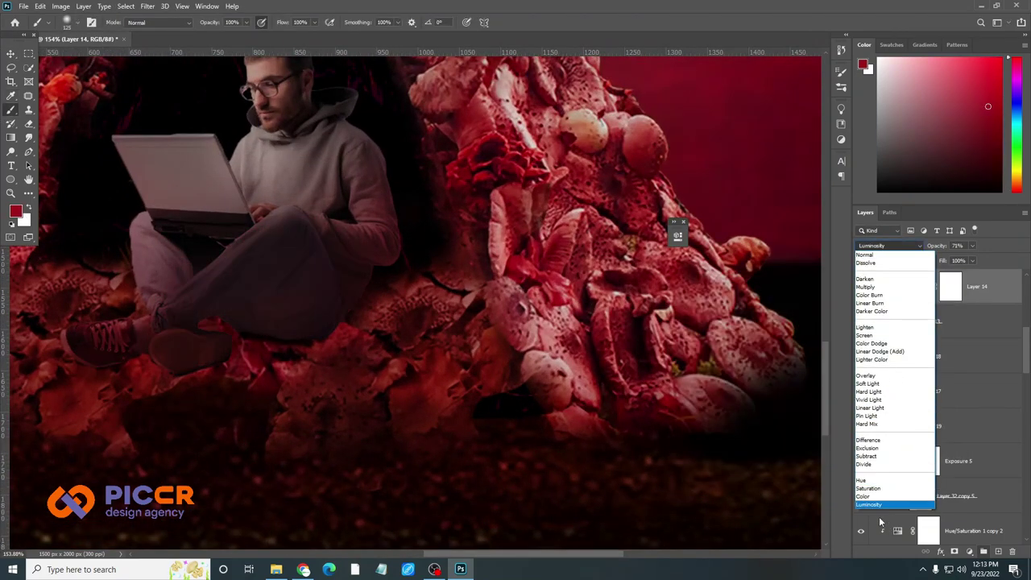
{"action": "left_click", "coordinate": [868, 497]}
Select the man's Layer 13 in the layer stack
{"action": "scroll", "coordinate": [306, 225], "scroll_direction": "down", "scroll_amount": 3}
{"action": "scroll", "coordinate": [323, 266], "scroll_direction": "up", "scroll_amount": 2}
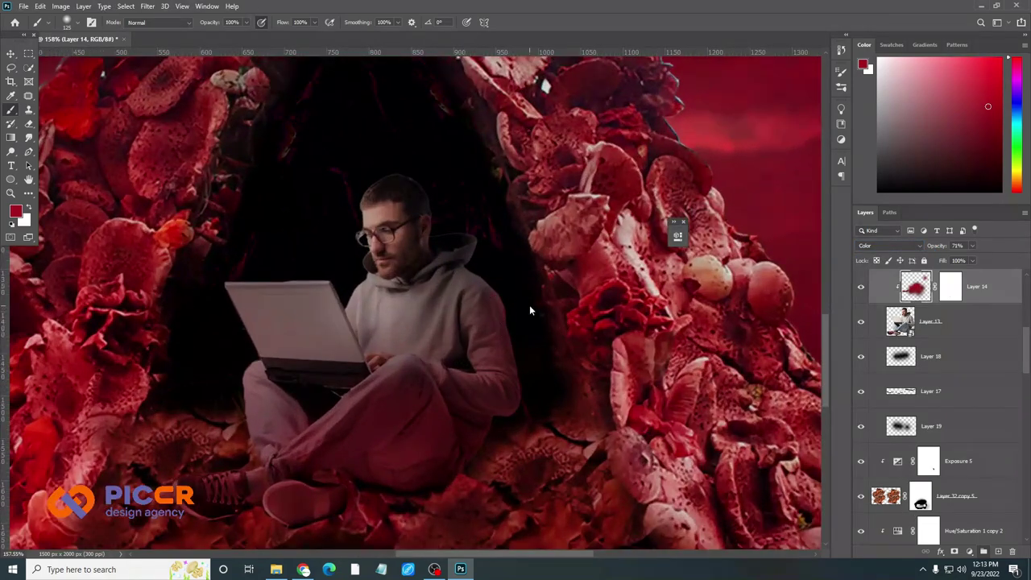
{"action": "scroll", "coordinate": [327, 345], "scroll_direction": "up", "scroll_amount": 2}
{"action": "scroll", "coordinate": [328, 345], "scroll_direction": "up", "scroll_amount": 2}
{"action": "scroll", "coordinate": [368, 362], "scroll_direction": "up", "scroll_amount": 1}
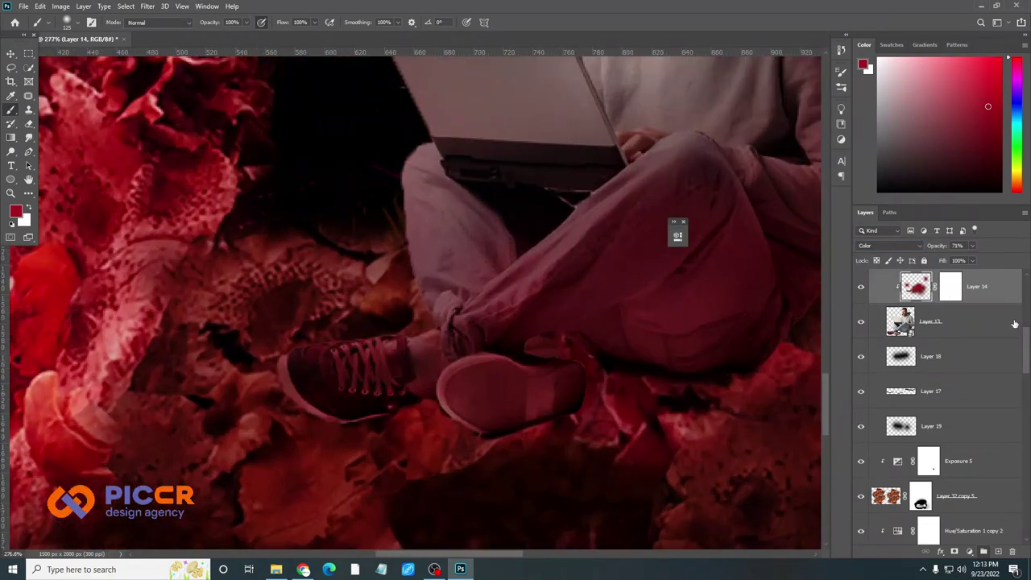
{"action": "left_click", "coordinate": [872, 356]}
{"action": "left_click", "coordinate": [403, 357], "text": "alt"}
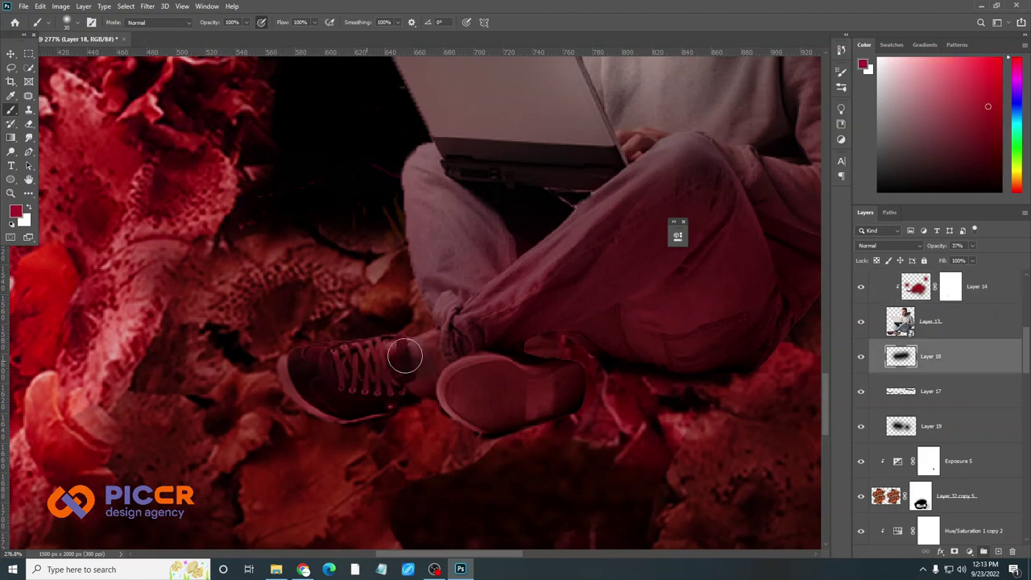
{"action": "key", "text": "alt+bracketright"}
{"action": "scroll", "coordinate": [339, 376], "scroll_direction": "up", "scroll_amount": 2}
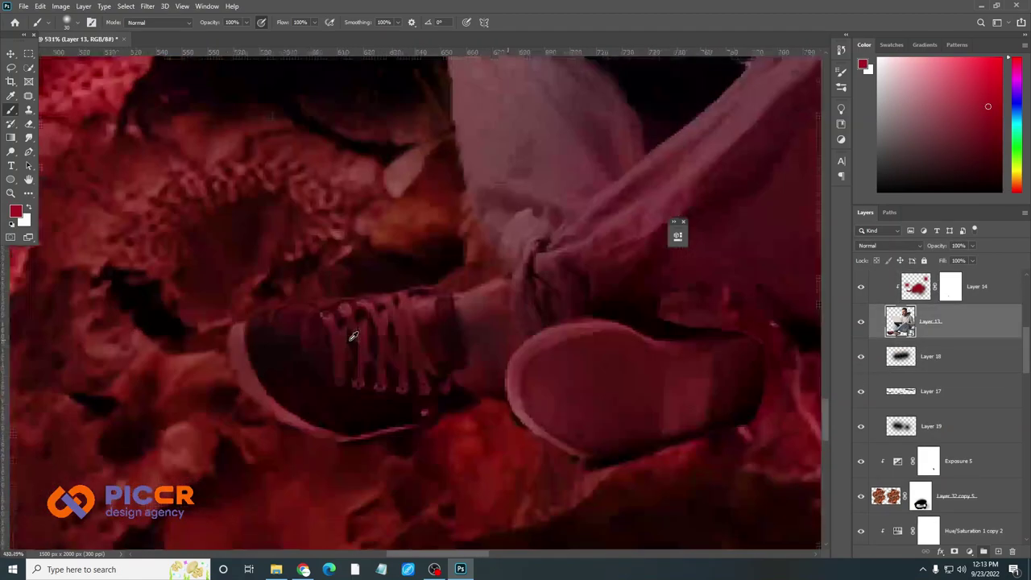
{"action": "scroll", "coordinate": [352, 339], "scroll_direction": "down", "scroll_amount": 4}
{"action": "scroll", "coordinate": [405, 375], "scroll_direction": "down", "scroll_amount": 1}
{"action": "scroll", "coordinate": [483, 282], "scroll_direction": "up", "scroll_amount": 2}
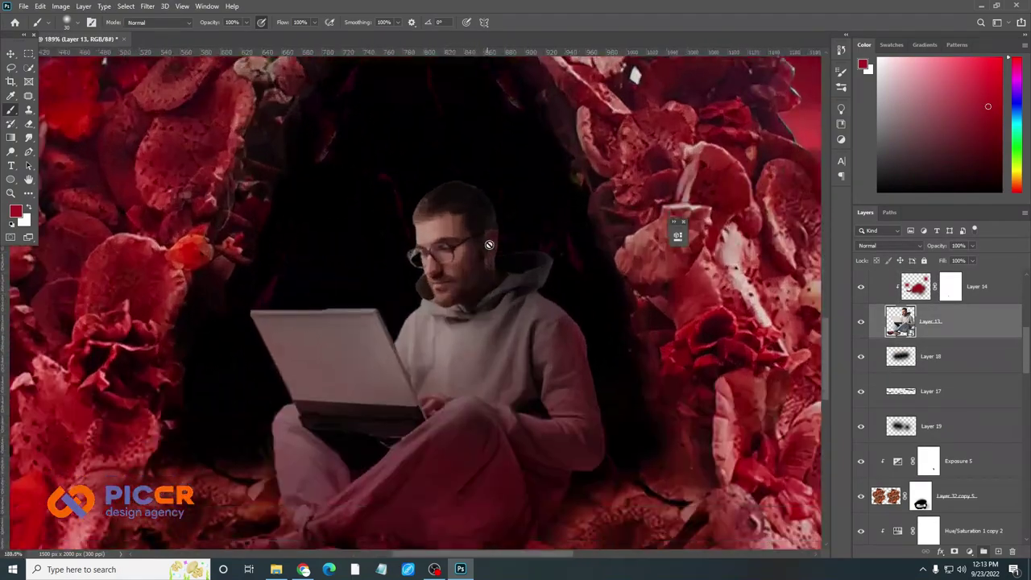
{"action": "scroll", "coordinate": [491, 241], "scroll_direction": "up", "scroll_amount": 2}
{"action": "key", "text": "alt+bracketright"}
{"action": "left_click", "coordinate": [877, 425]}
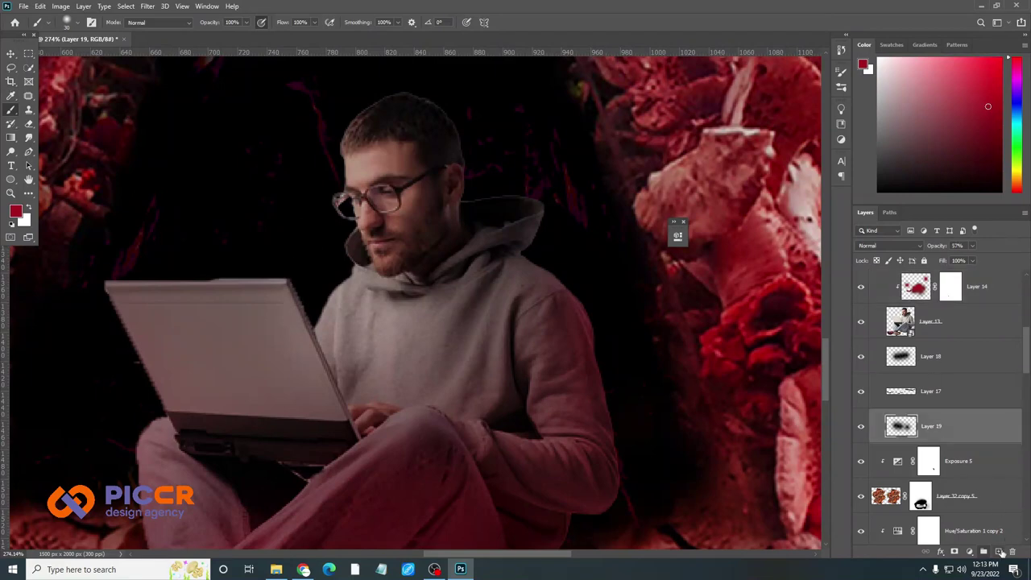
{"action": "scroll", "coordinate": [564, 226], "scroll_direction": "up", "scroll_amount": 2}
Add a new clipped layer and brush red rim light along the man's hood
{"action": "key", "text": "ctrl+shift+alt+n"}
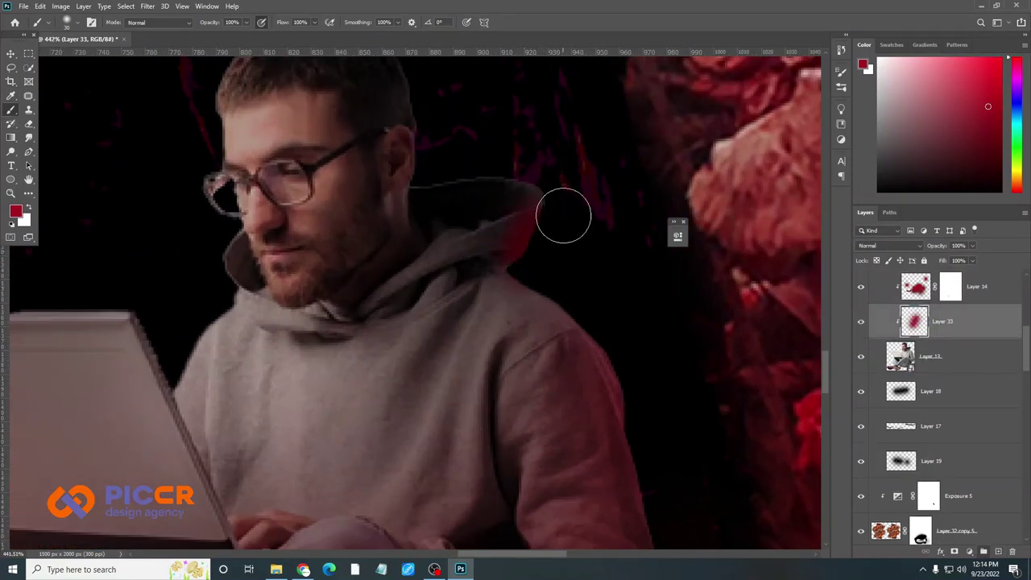
{"action": "scroll", "coordinate": [563, 215], "scroll_direction": "down", "scroll_amount": 2}
{"action": "scroll", "coordinate": [596, 258], "scroll_direction": "down", "scroll_amount": 1}
{"action": "left_click_drag", "start_coordinate": [575, 264], "coordinate": [609, 161]}
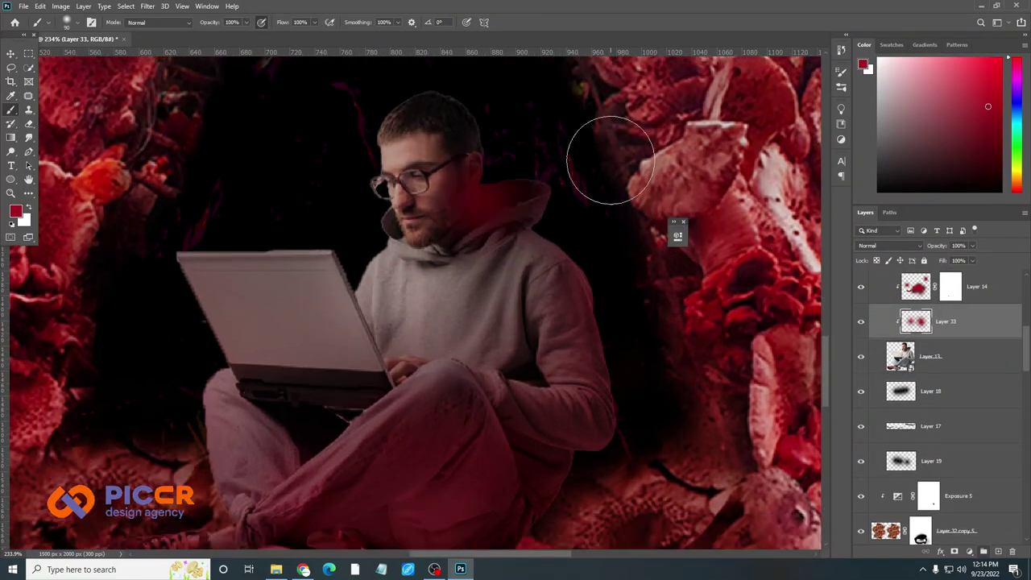
{"action": "scroll", "coordinate": [564, 145], "scroll_direction": "up", "scroll_amount": 1}
{"action": "scroll", "coordinate": [524, 131], "scroll_direction": "down", "scroll_amount": 1}
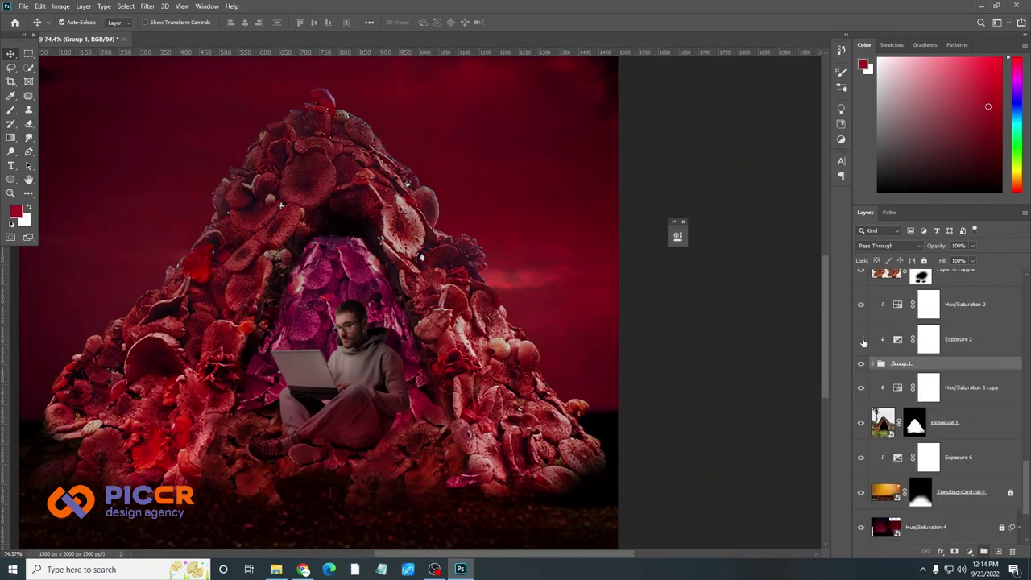
Set the Exposure 2 adjustment to exposure 0 and gamma 0.89
{"action": "double_click", "coordinate": [898, 339]}
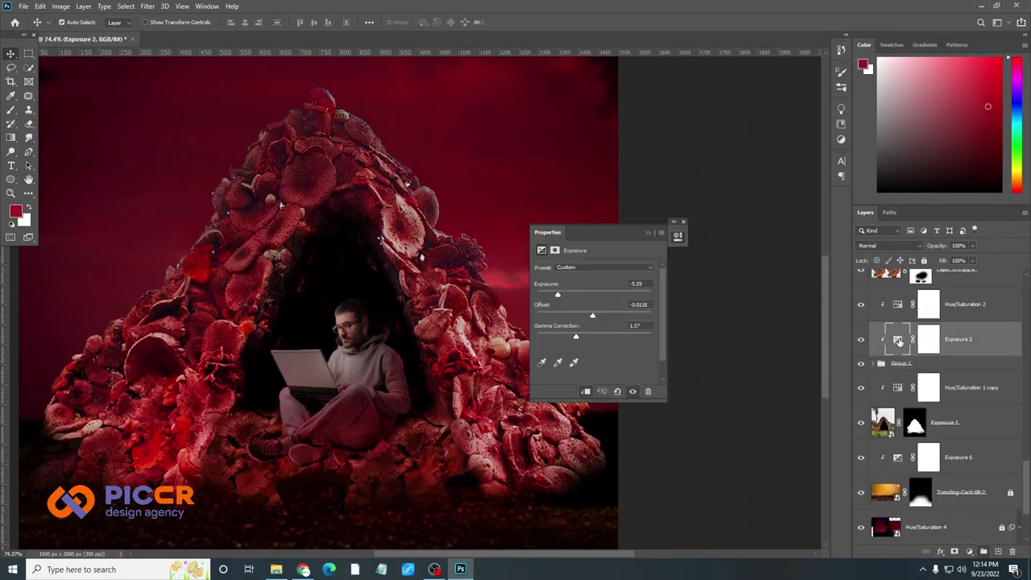
{"action": "mouse_move", "coordinate": [564, 297]}
{"action": "left_mouse_down"}
{"action": "mouse_move", "coordinate": [549, 297]}
{"action": "mouse_move", "coordinate": [561, 297]}
{"action": "left_mouse_up"}
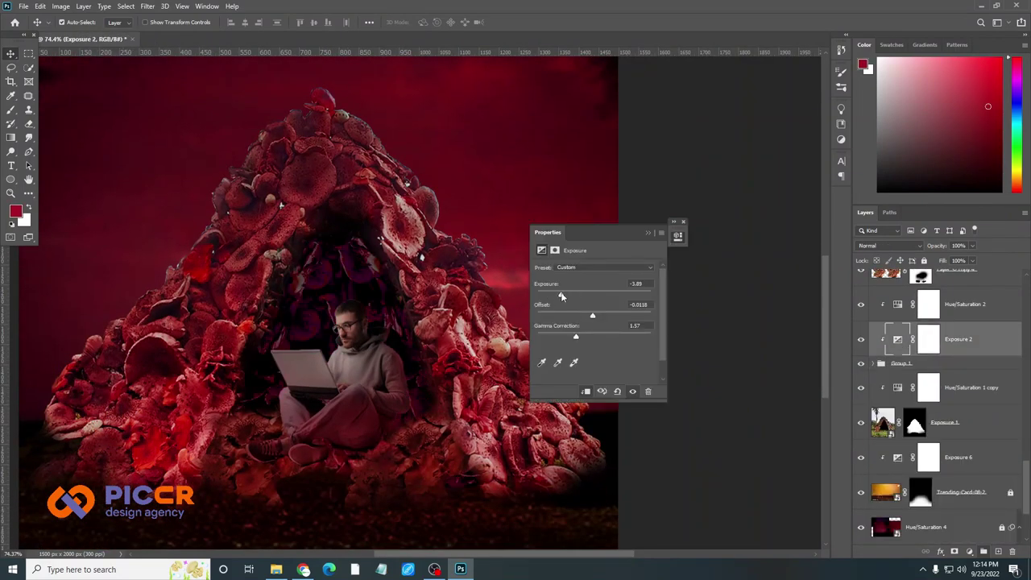
{"action": "type", "text": "0"}
{"action": "key", "text": "Return"}
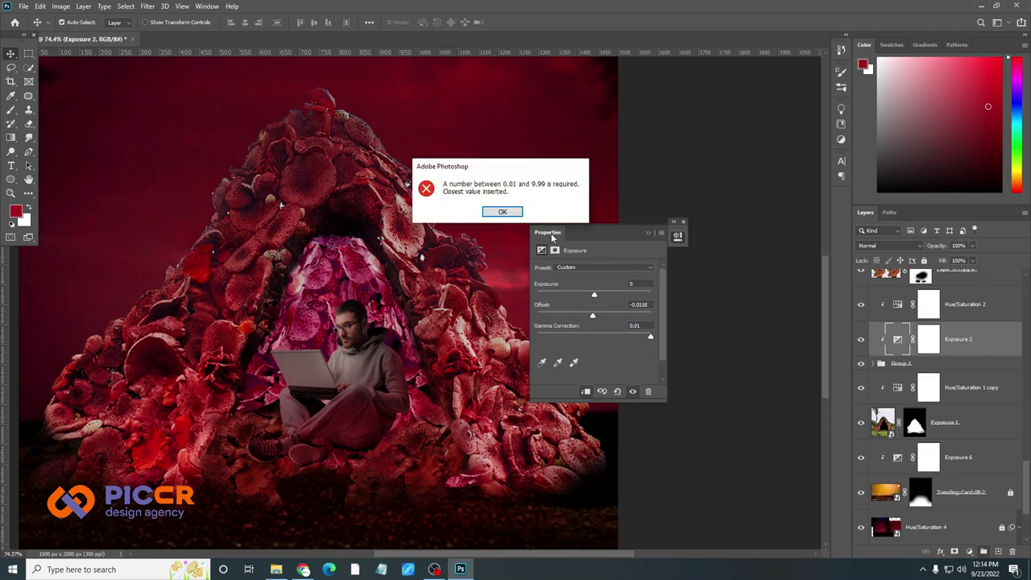
{"action": "key", "text": "Return"}
{"action": "left_click_drag", "start_coordinate": [651, 337], "coordinate": [595, 339]}
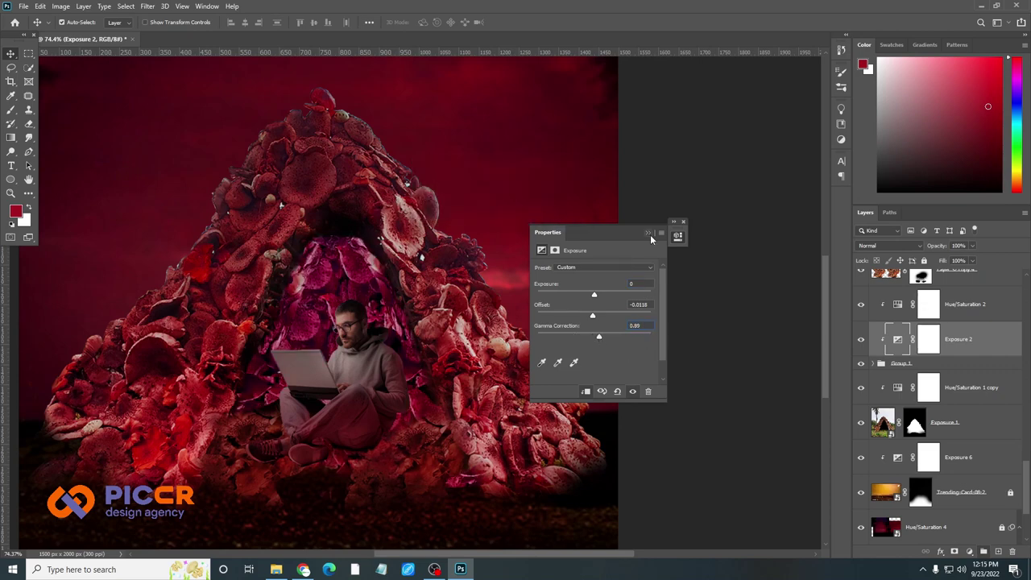
Set Hue/Saturation 2 to hue −33, saturation +63 and lightness −86
{"action": "left_click", "coordinate": [896, 305]}
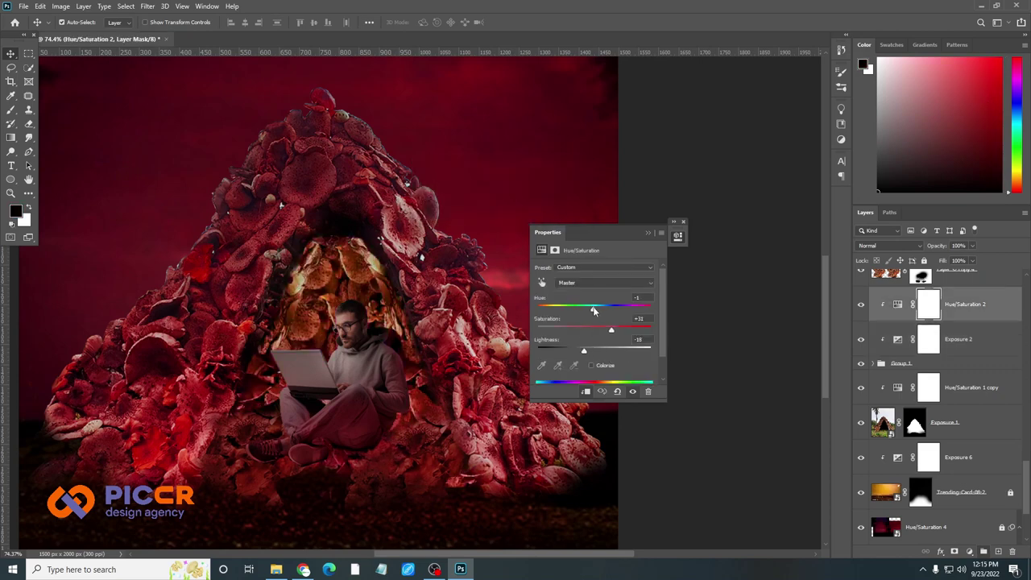
{"action": "left_click_drag", "start_coordinate": [593, 309], "coordinate": [569, 311]}
{"action": "left_click_drag", "start_coordinate": [584, 350], "coordinate": [548, 350]}
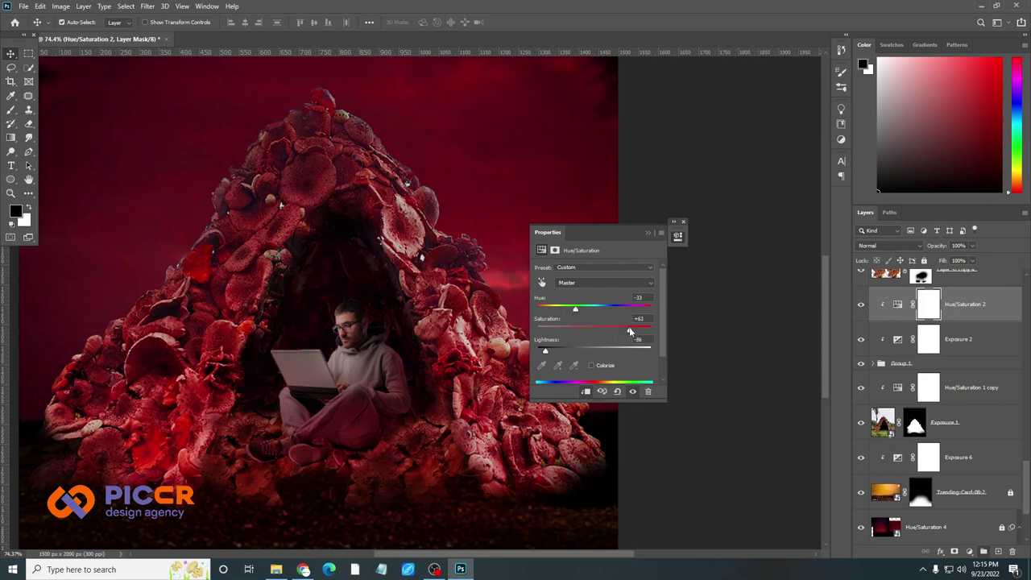
Lower Layer 14's colour tint to 36% opacity and save the document
{"action": "scroll", "coordinate": [352, 320], "scroll_direction": "down", "scroll_amount": 3}
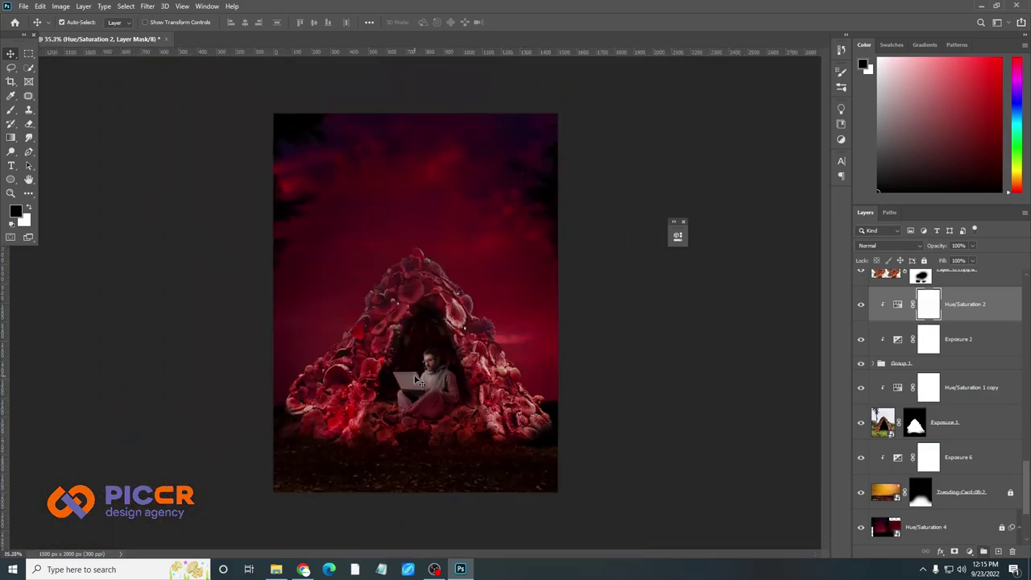
{"action": "scroll", "coordinate": [423, 394], "scroll_direction": "up", "scroll_amount": 1}
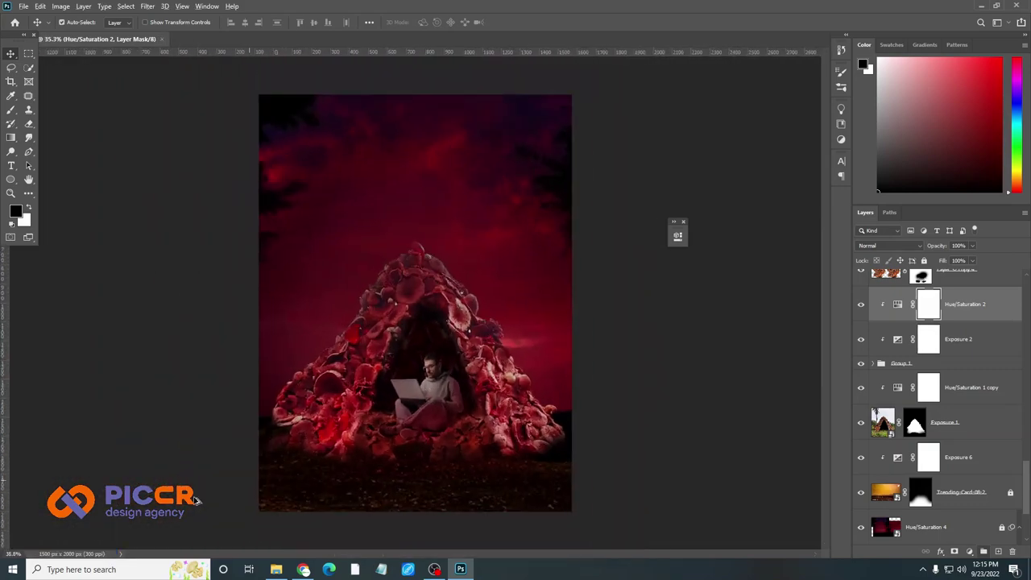
{"action": "scroll", "coordinate": [424, 393], "scroll_direction": "up", "scroll_amount": 3}
{"action": "scroll", "coordinate": [419, 387], "scroll_direction": "down", "scroll_amount": 2}
{"action": "scroll", "coordinate": [417, 383], "scroll_direction": "down", "scroll_amount": 1}
{"action": "scroll", "coordinate": [417, 383], "scroll_direction": "down", "scroll_amount": 1}
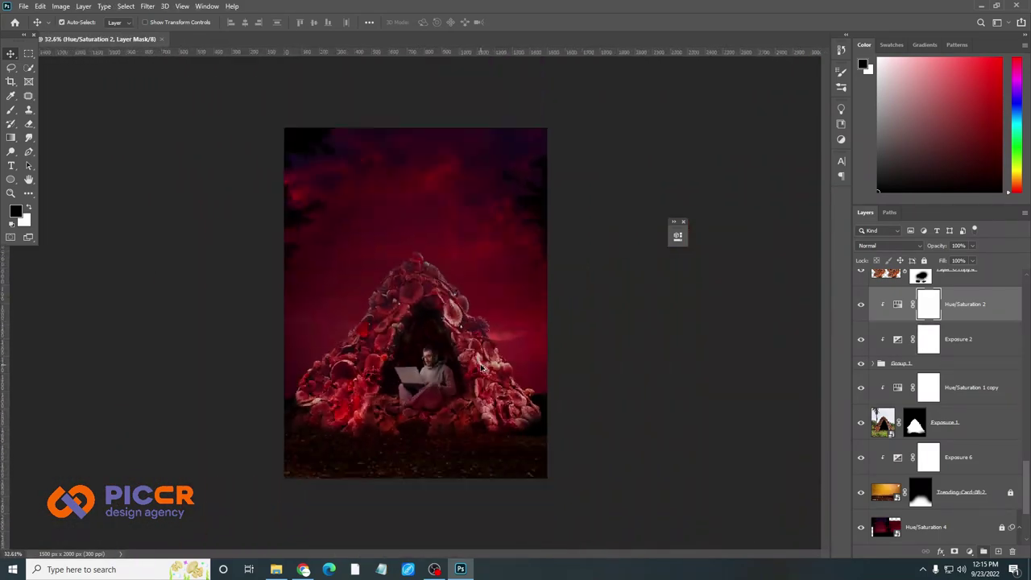
{"action": "scroll", "coordinate": [419, 378], "scroll_direction": "down", "scroll_amount": 1}
{"action": "scroll", "coordinate": [432, 330], "scroll_direction": "up", "scroll_amount": 2}
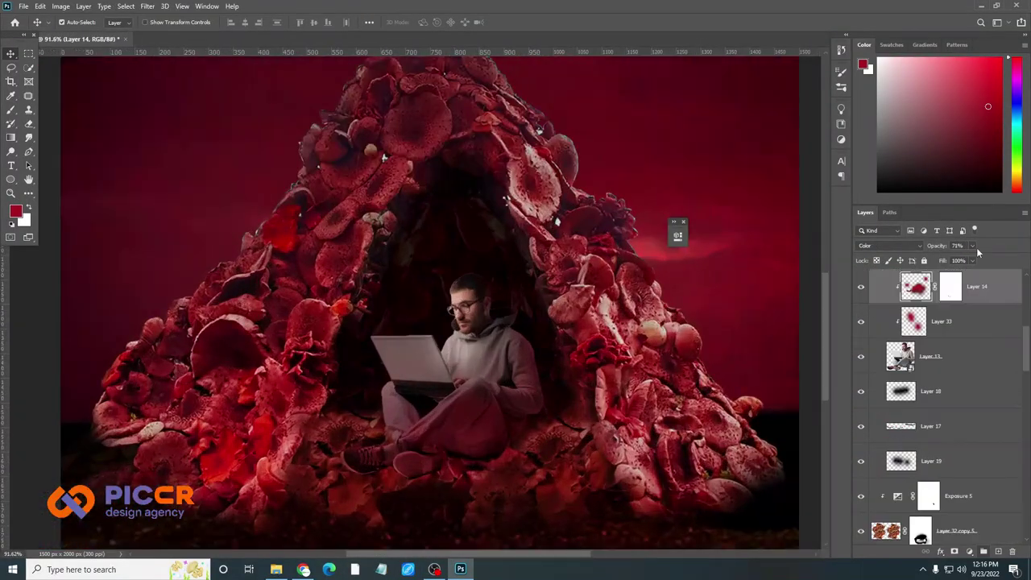
{"action": "scroll", "coordinate": [396, 467], "scroll_direction": "up", "scroll_amount": 3}
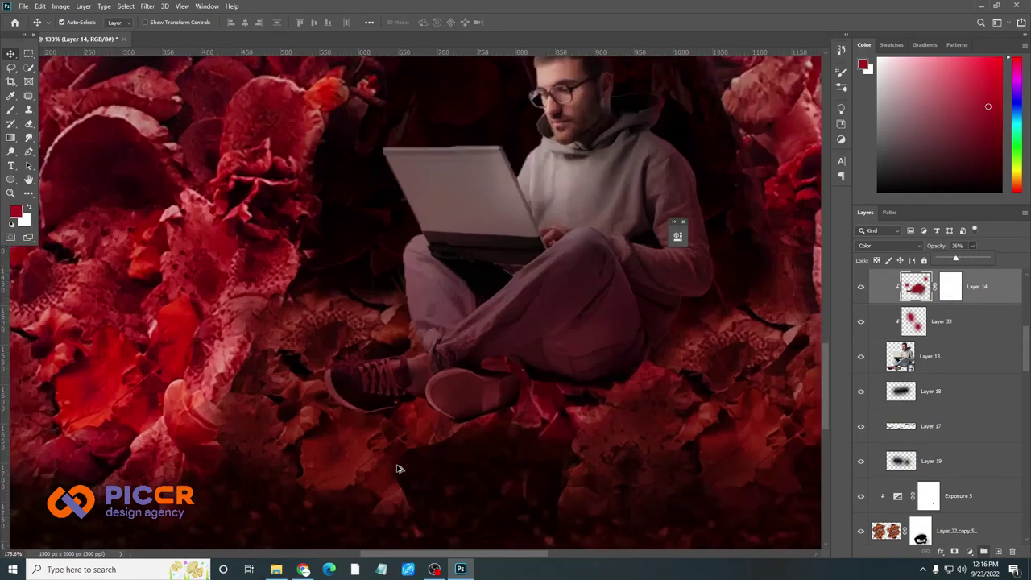
{"action": "scroll", "coordinate": [419, 323], "scroll_direction": "down", "scroll_amount": 4}
{"action": "scroll", "coordinate": [435, 269], "scroll_direction": "up", "scroll_amount": 2}
{"action": "scroll", "coordinate": [417, 279], "scroll_direction": "up", "scroll_amount": 1}
{"action": "key", "text": "ctrl+s"}
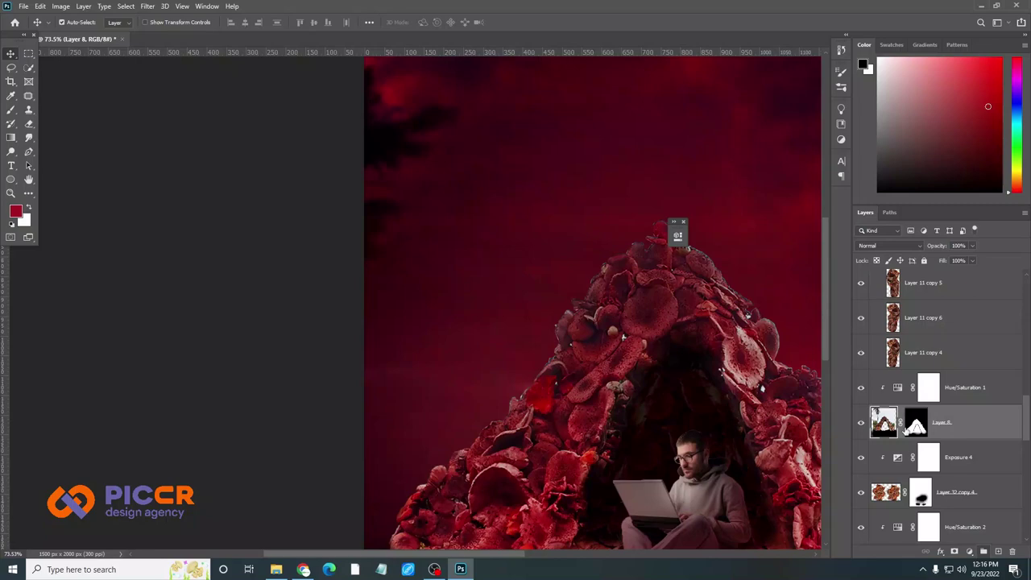
Paint black on the Layer 8 and Exposure 1 masks along the mushroom mountain's edges
{"action": "key", "text": "ctrl+minus"}
{"action": "key", "text": "ctrl+minus"}
{"action": "key", "text": "ctrl+minus"}
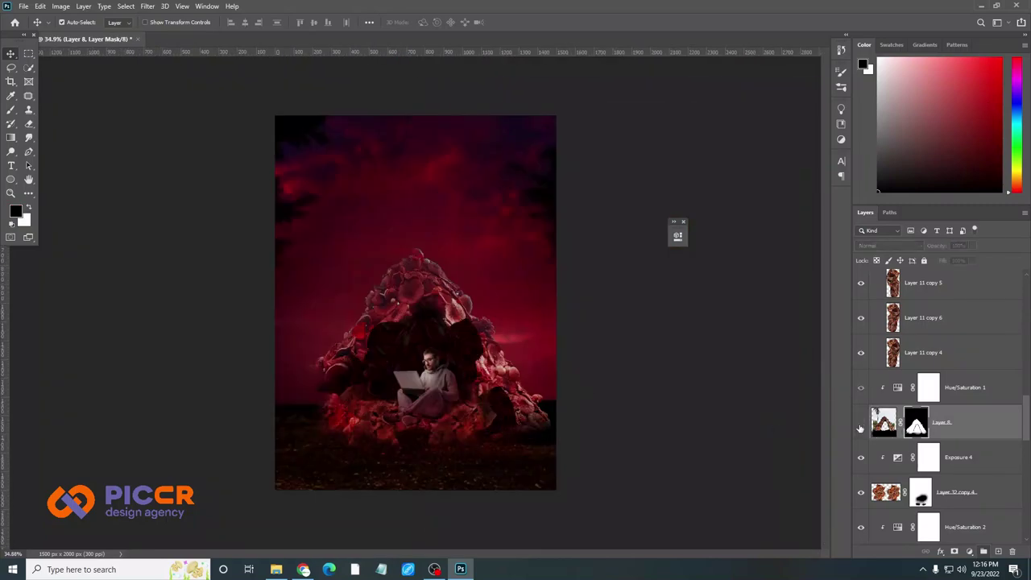
{"action": "left_click", "coordinate": [916, 423]}
{"action": "key", "text": "b"}
{"action": "key", "text": "d"}
{"action": "scroll", "coordinate": [426, 213], "scroll_direction": "up", "scroll_amount": 2}
{"action": "scroll", "coordinate": [425, 212], "scroll_direction": "up", "scroll_amount": 3}
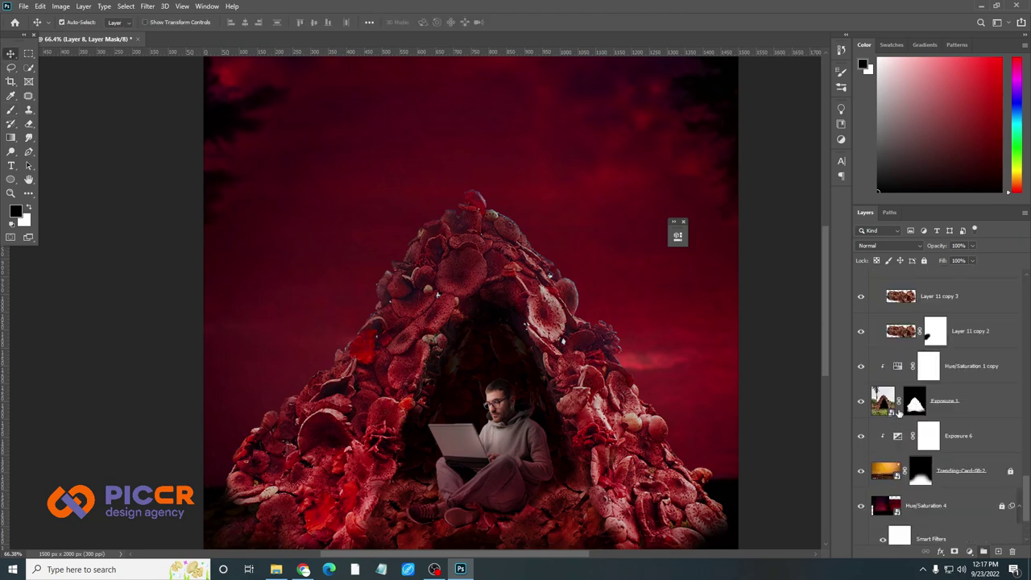
{"action": "scroll", "coordinate": [448, 287], "scroll_direction": "up", "scroll_amount": 3}
{"action": "scroll", "coordinate": [448, 288], "scroll_direction": "up", "scroll_amount": 3}
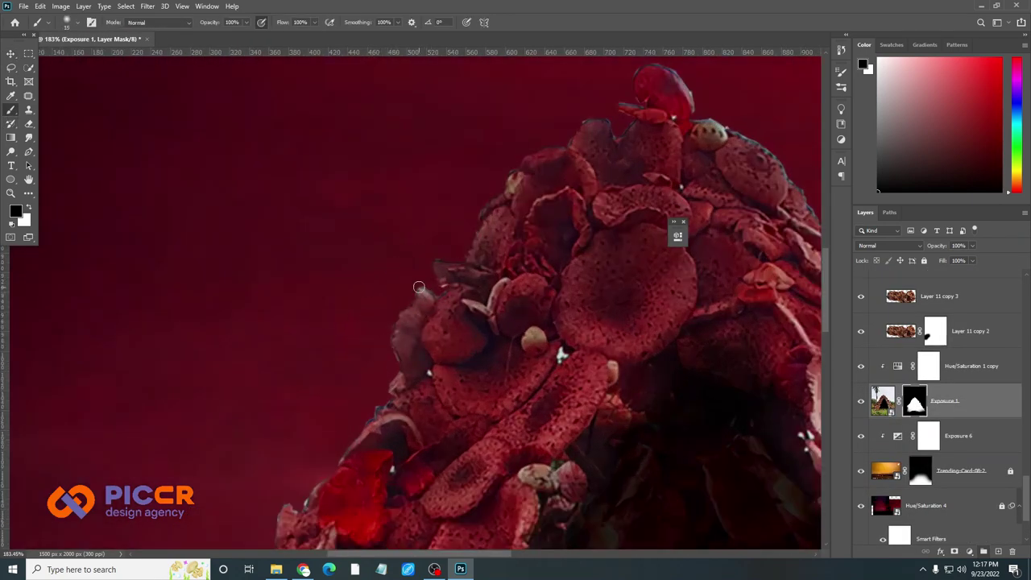
{"action": "scroll", "coordinate": [583, 191], "scroll_direction": "up", "scroll_amount": 2}
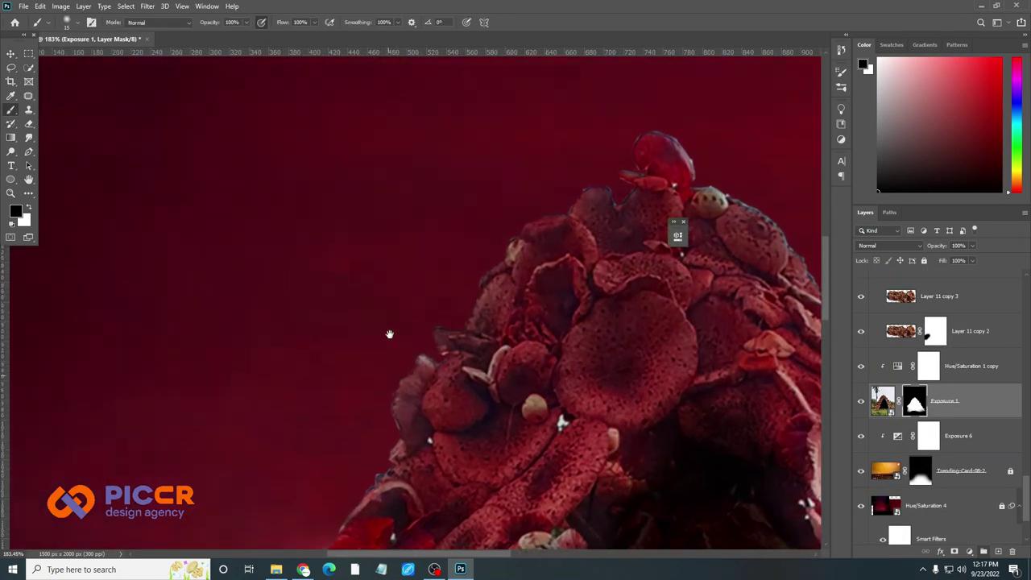
{"action": "scroll", "coordinate": [557, 323], "scroll_direction": "down", "scroll_amount": 3}
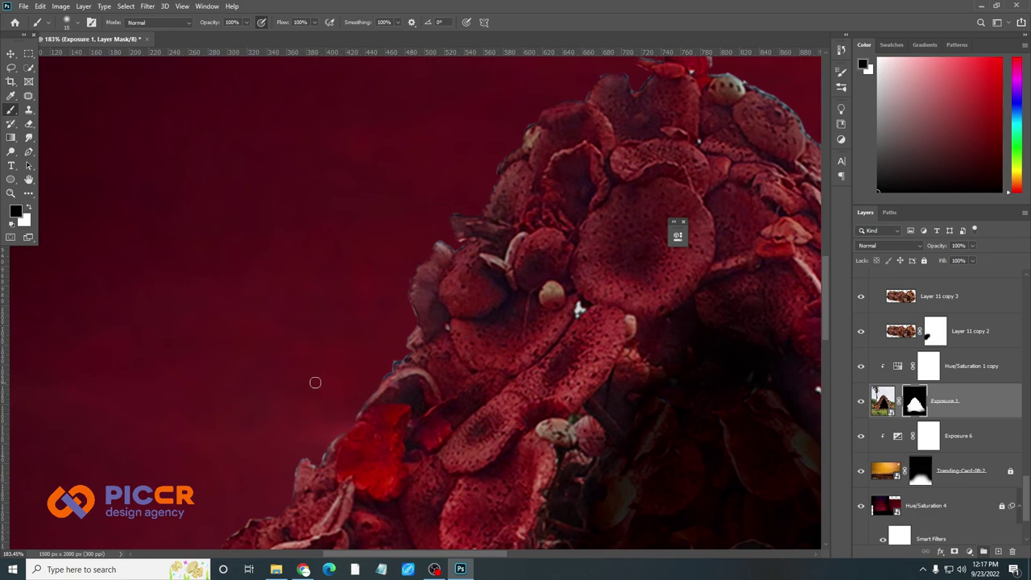
{"action": "scroll", "coordinate": [315, 382], "scroll_direction": "up", "scroll_amount": 3}
{"action": "scroll", "coordinate": [386, 267], "scroll_direction": "down", "scroll_amount": 2}
{"action": "scroll", "coordinate": [389, 239], "scroll_direction": "down", "scroll_amount": 2}
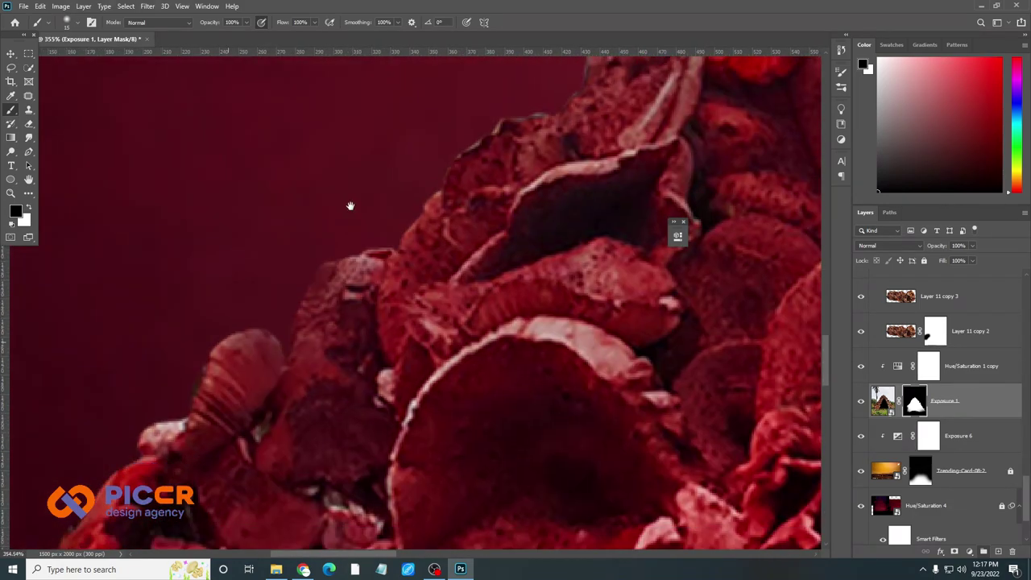
{"action": "scroll", "coordinate": [349, 207], "scroll_direction": "down", "scroll_amount": 2}
{"action": "scroll", "coordinate": [509, 269], "scroll_direction": "down", "scroll_amount": 2}
{"action": "scroll", "coordinate": [510, 270], "scroll_direction": "up", "scroll_amount": 5}
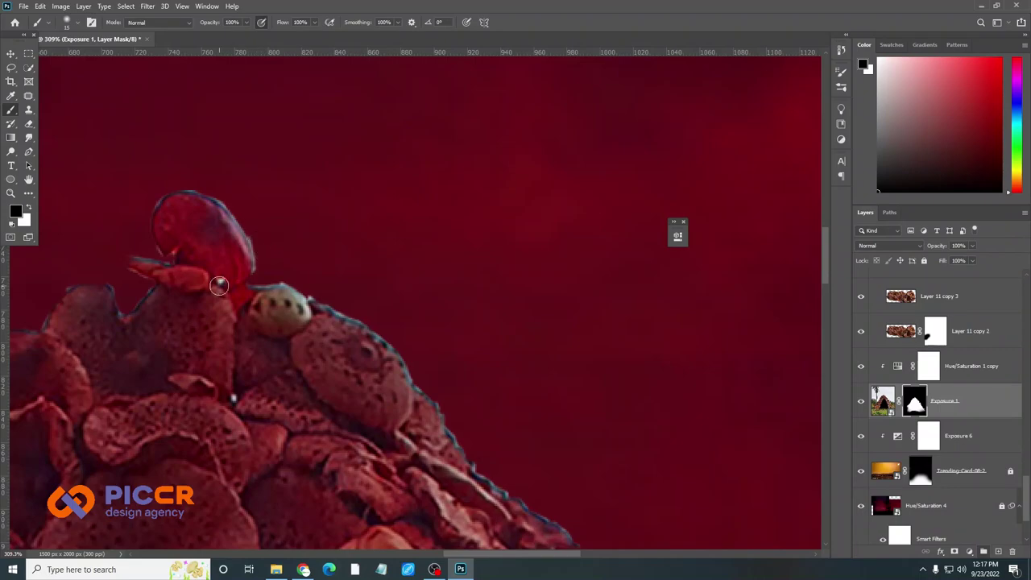
{"action": "scroll", "coordinate": [219, 285], "scroll_direction": "down", "scroll_amount": 1}
{"action": "scroll", "coordinate": [256, 299], "scroll_direction": "up", "scroll_amount": 2}
{"action": "scroll", "coordinate": [314, 339], "scroll_direction": "down", "scroll_amount": 3}
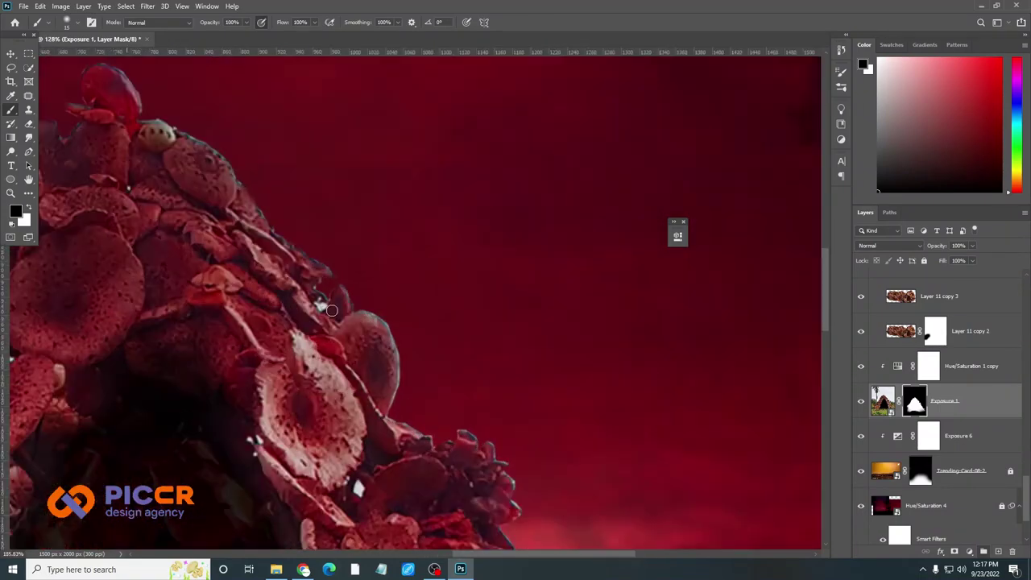
{"action": "scroll", "coordinate": [451, 403], "scroll_direction": "down", "scroll_amount": 1}
{"action": "scroll", "coordinate": [525, 362], "scroll_direction": "up", "scroll_amount": 2}
{"action": "scroll", "coordinate": [481, 253], "scroll_direction": "down", "scroll_amount": 3}
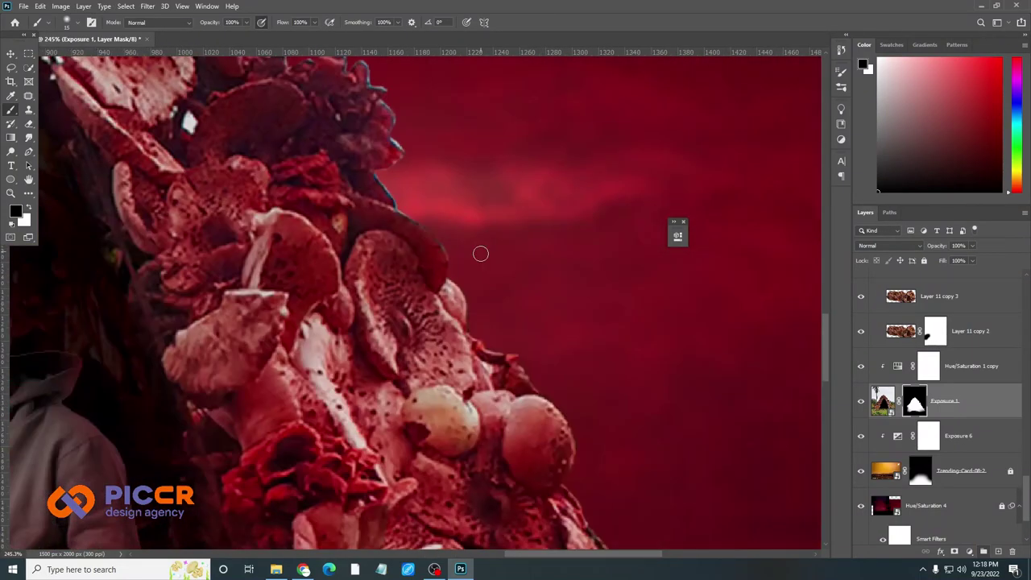
{"action": "scroll", "coordinate": [481, 253], "scroll_direction": "down", "scroll_amount": 3}
{"action": "scroll", "coordinate": [481, 253], "scroll_direction": "down", "scroll_amount": 2}
{"action": "key", "text": "v"}
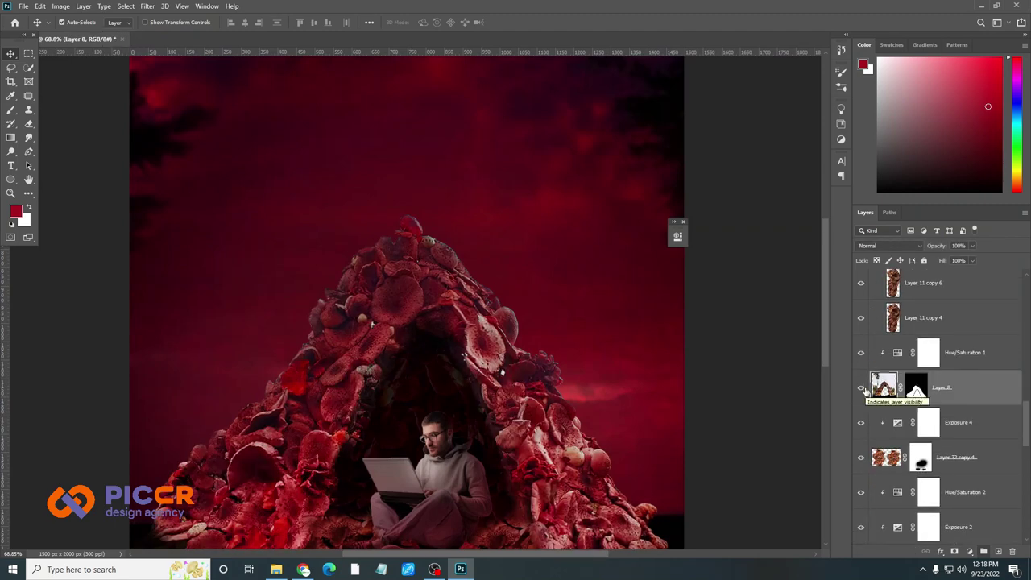
Load the script 'Image' text as a selection and expand it by 6 pixels
{"action": "scroll", "coordinate": [865, 433], "scroll_direction": "down", "scroll_amount": 5}
{"action": "left_click", "coordinate": [865, 433]}
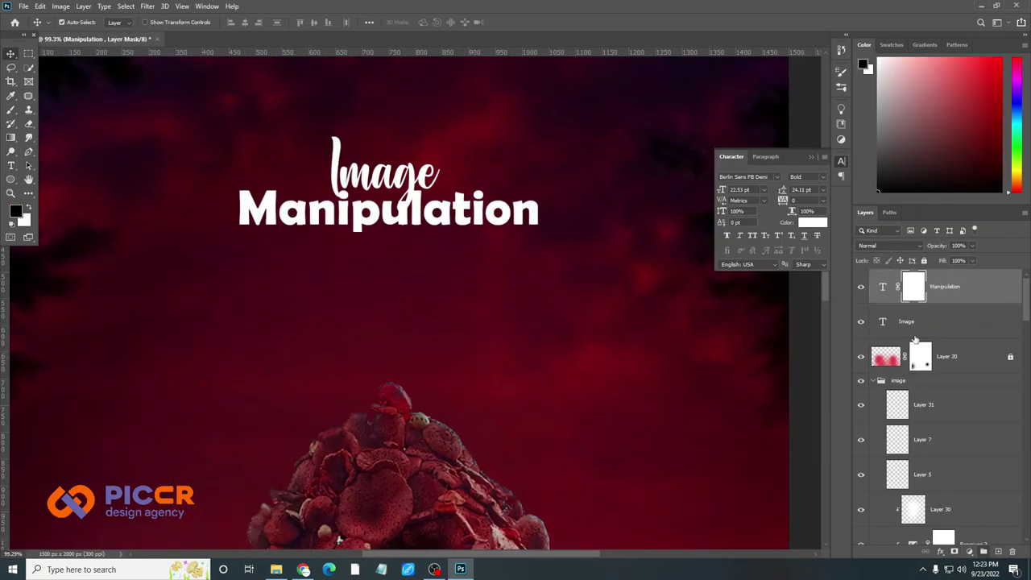
{"action": "left_click", "coordinate": [917, 329]}
{"action": "left_click", "coordinate": [148, 6]}
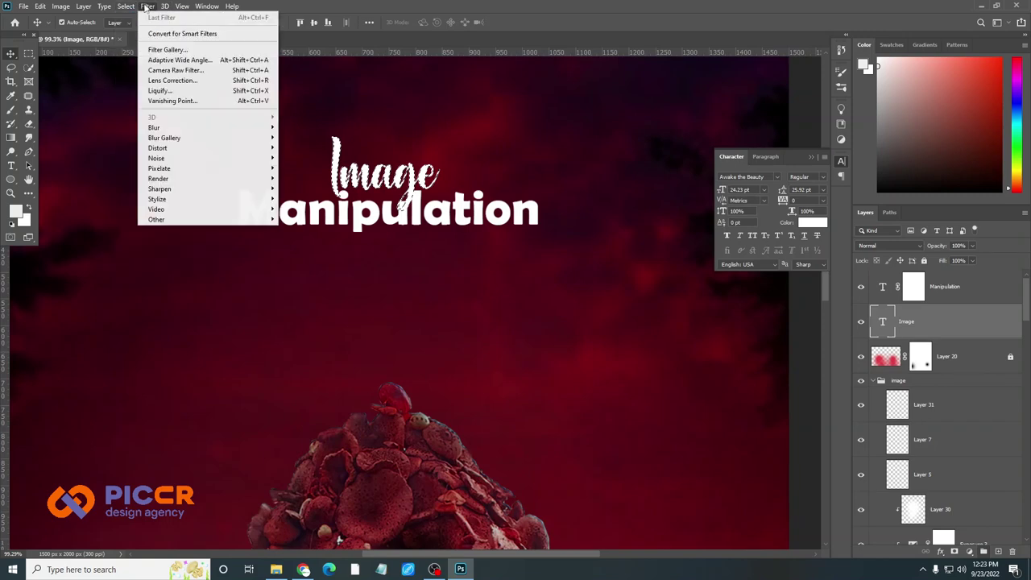
{"action": "left_click", "coordinate": [245, 174]}
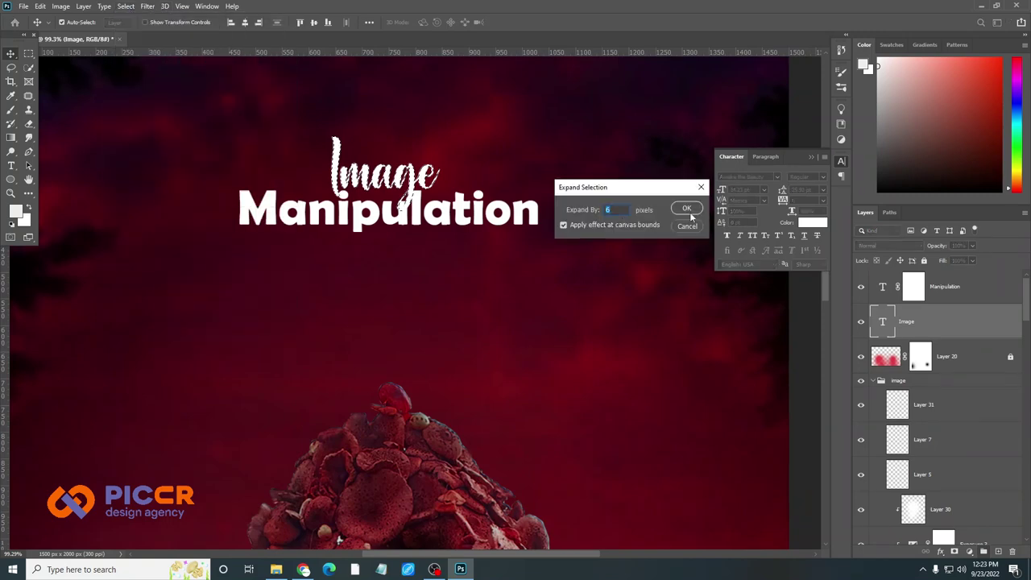
{"action": "key", "text": "Return"}
Paint black inside the selection on the Manipulation layer mask to cut the gap
{"action": "scroll", "coordinate": [455, 224], "scroll_direction": "up", "scroll_amount": 1}
{"action": "key", "text": "alt+bracketright"}
{"action": "key", "text": "x"}
{"action": "key", "text": "b"}
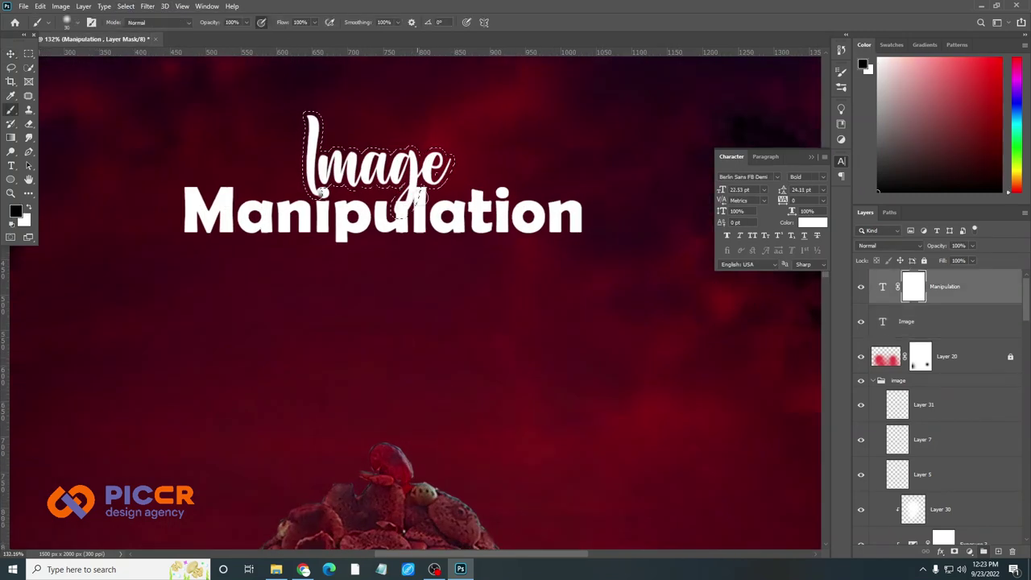
{"action": "scroll", "coordinate": [418, 194], "scroll_direction": "up", "scroll_amount": 3}
{"action": "scroll", "coordinate": [206, 150], "scroll_direction": "up", "scroll_amount": 1}
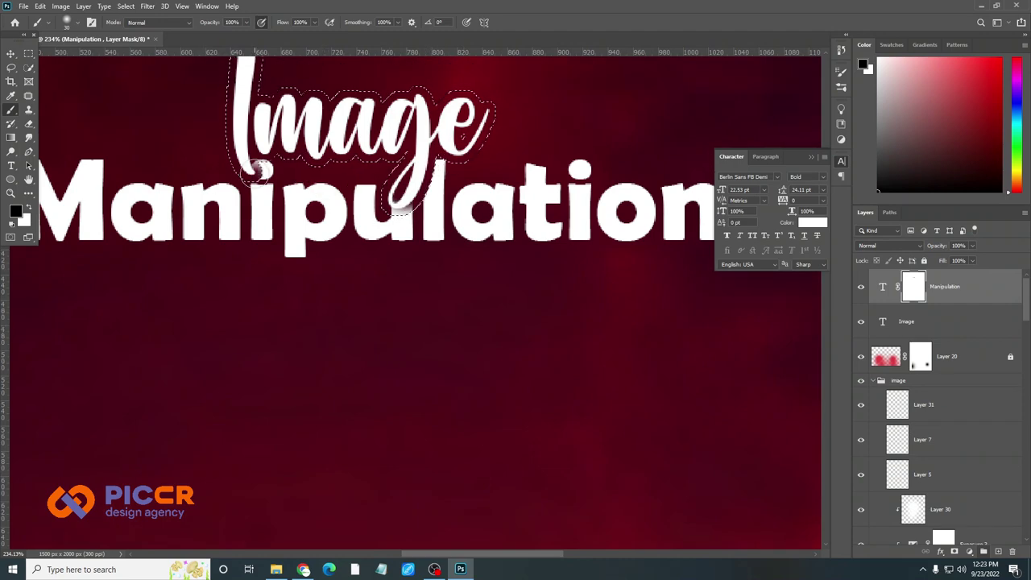
{"action": "scroll", "coordinate": [402, 193], "scroll_direction": "down", "scroll_amount": 5}
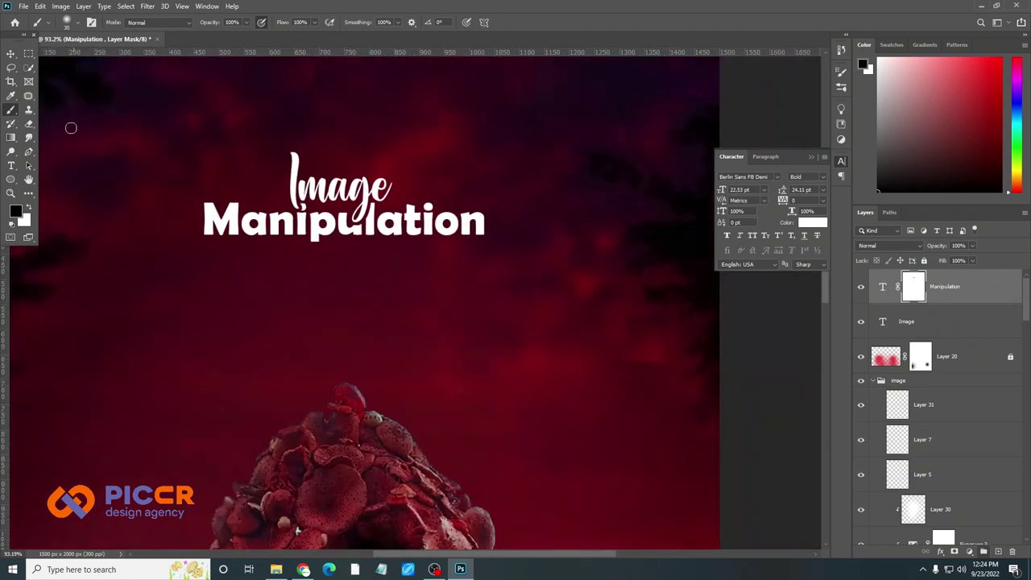
{"action": "key", "text": "v"}
{"action": "scroll", "coordinate": [432, 274], "scroll_direction": "down", "scroll_amount": 3}
{"action": "scroll", "coordinate": [431, 274], "scroll_direction": "up", "scroll_amount": 1}
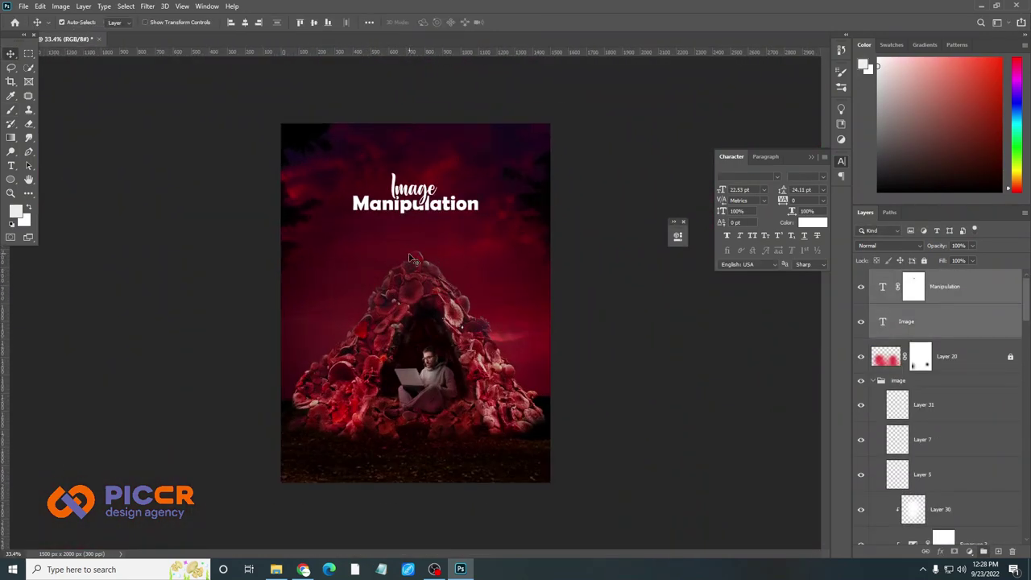
Set the Manipulation text colour to #ff6565, then select the Image text to recolour it
{"action": "double_click", "coordinate": [414, 201]}
{"action": "left_click", "coordinate": [430, 22]}
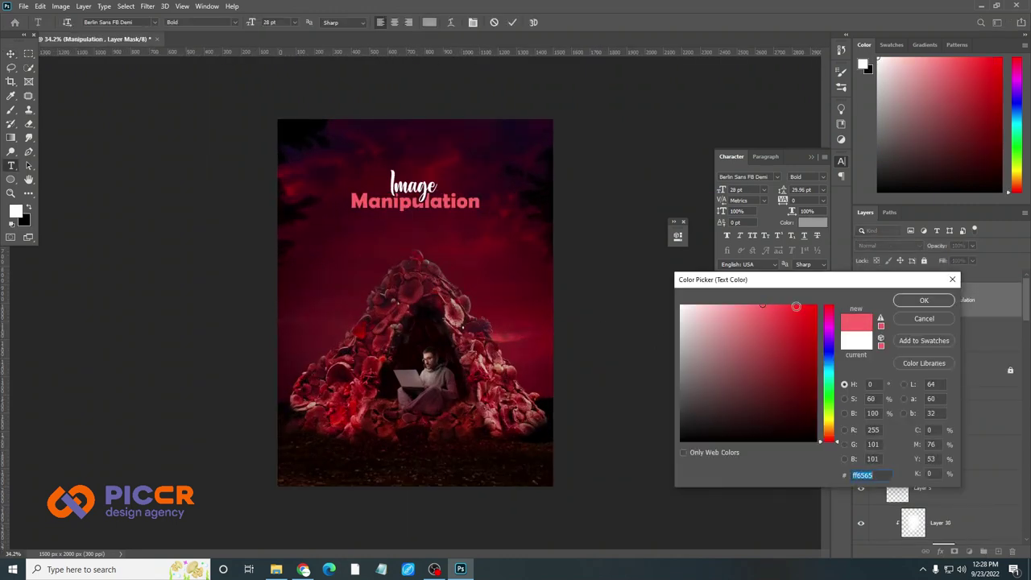
{"action": "left_click", "coordinate": [924, 300]}
{"action": "double_click", "coordinate": [413, 187]}
{"action": "left_click", "coordinate": [429, 21]}
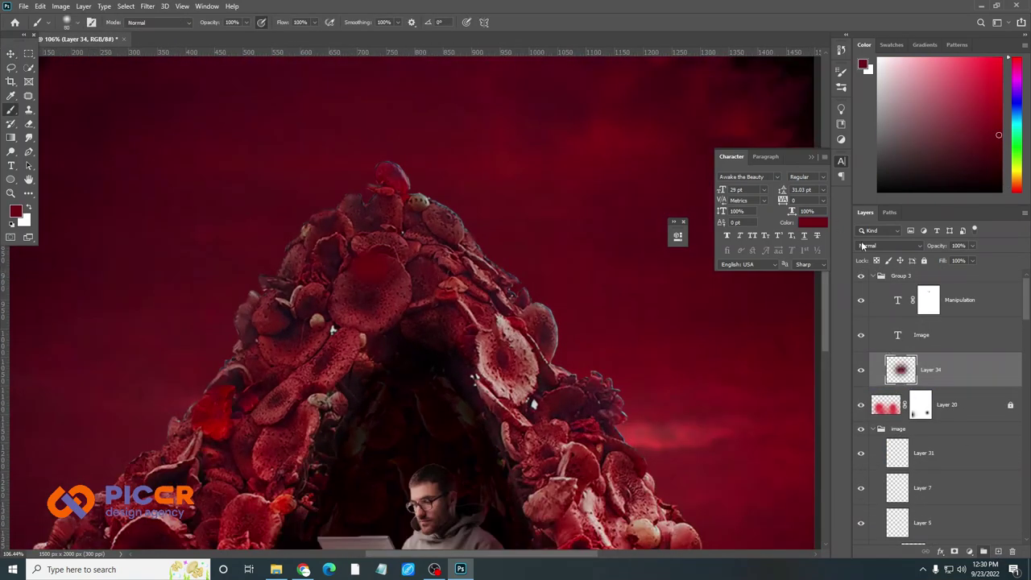
Blend Layer 34's red glow with Linear Dodge (Add) at 49% opacity
{"action": "left_click", "coordinate": [874, 245]}
{"action": "left_click", "coordinate": [878, 311]}
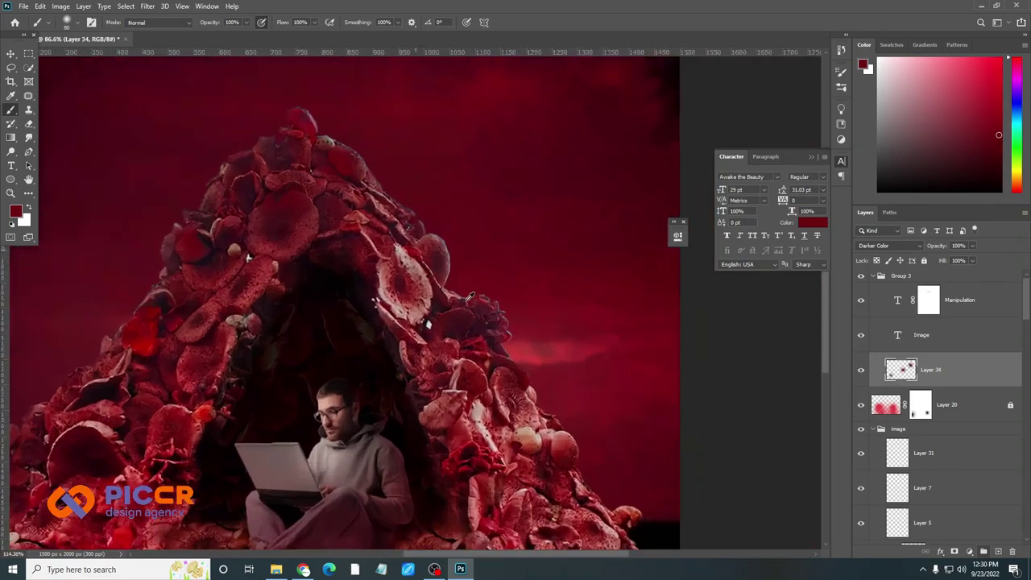
{"action": "scroll", "coordinate": [469, 297], "scroll_direction": "up", "scroll_amount": 2}
{"action": "left_click", "coordinate": [886, 245]}
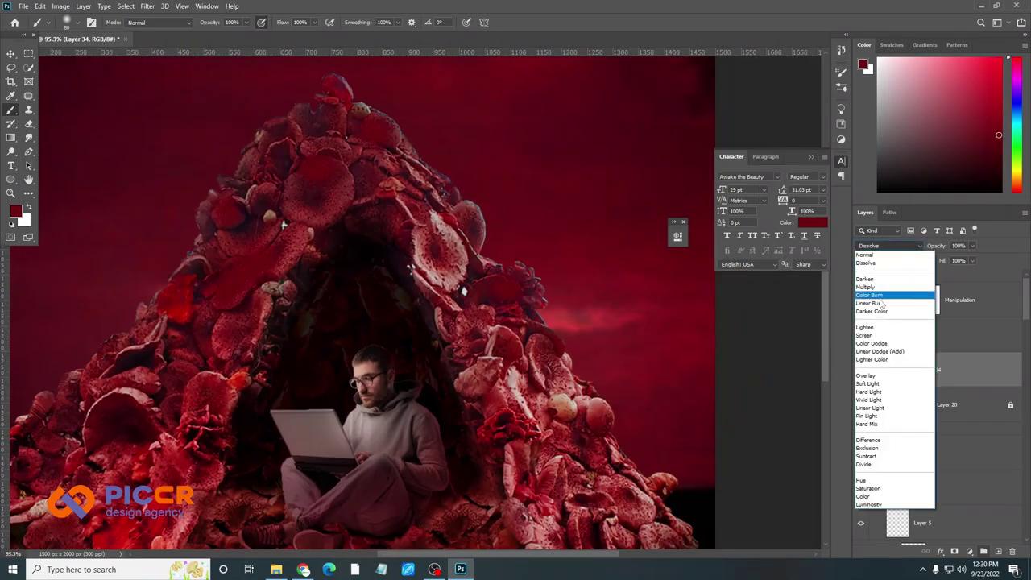
{"action": "left_click", "coordinate": [882, 351]}
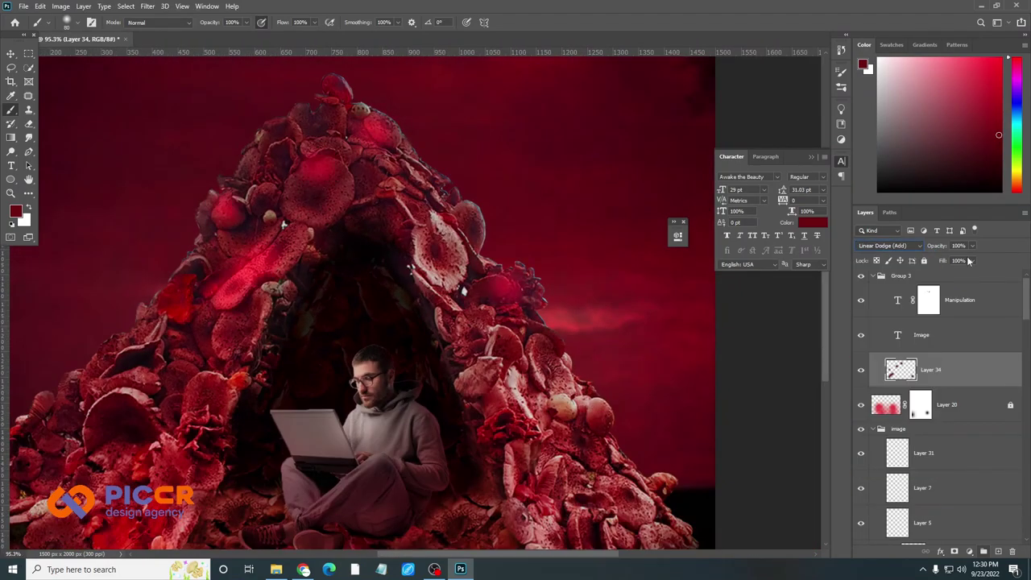
{"action": "left_click_drag", "start_coordinate": [937, 246], "coordinate": [911, 245]}
Pan across the mushroom mound and zoom out to view the full titled poster
{"action": "left_click_drag", "start_coordinate": [77, 391], "coordinate": [319, 368]}
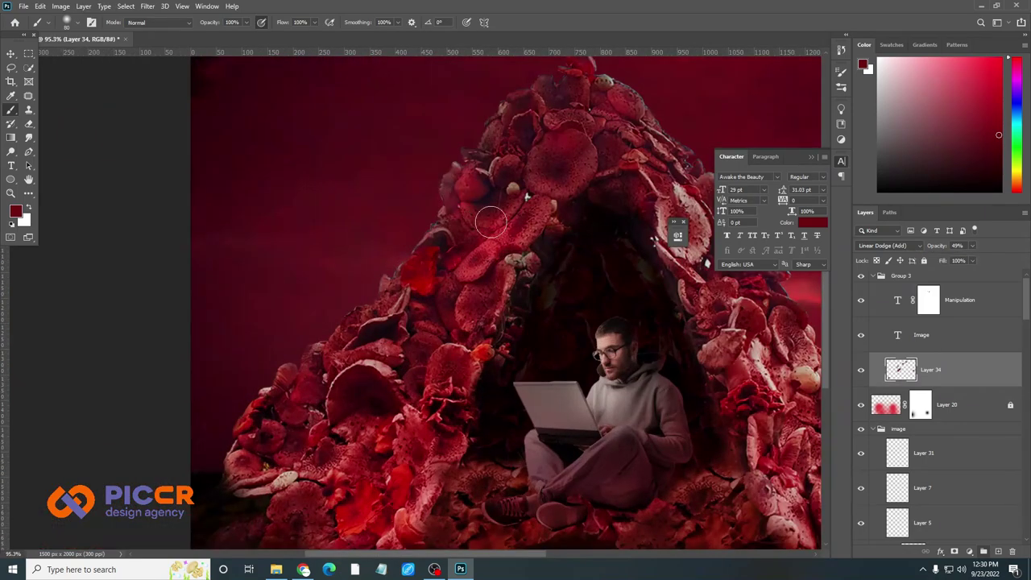
{"action": "scroll", "coordinate": [490, 221], "scroll_direction": "down", "scroll_amount": 3}
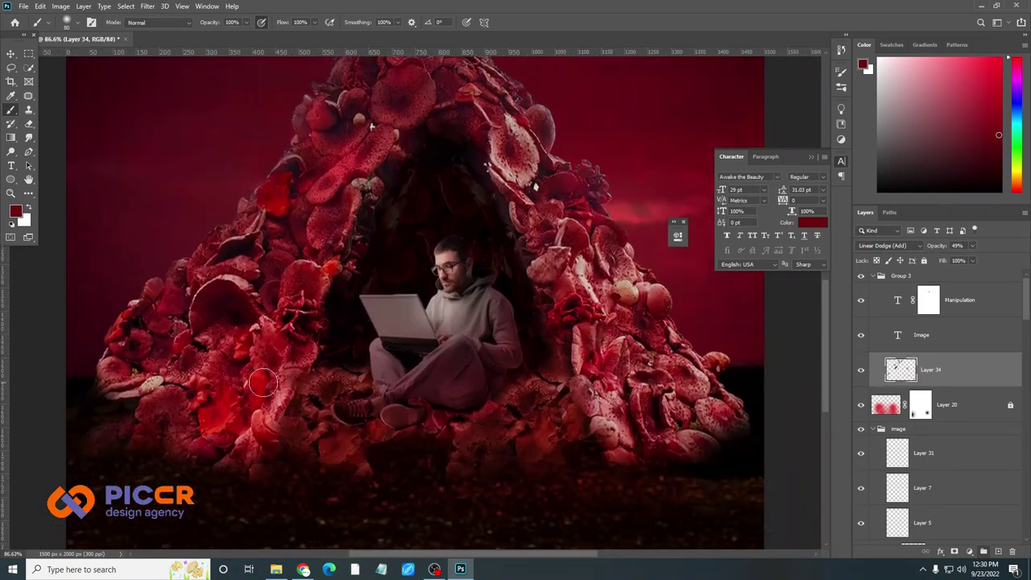
{"action": "scroll", "coordinate": [600, 372], "scroll_direction": "down", "scroll_amount": 2}
{"action": "scroll", "coordinate": [326, 258], "scroll_direction": "up", "scroll_amount": 4}
{"action": "scroll", "coordinate": [326, 258], "scroll_direction": "down", "scroll_amount": 2}
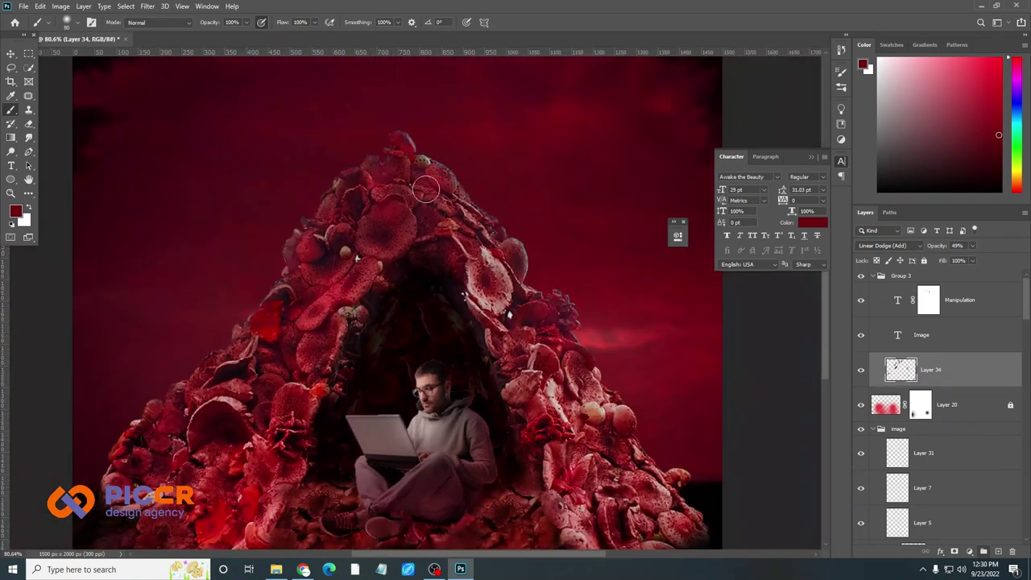
{"action": "scroll", "coordinate": [402, 306], "scroll_direction": "down", "scroll_amount": 2}
{"action": "scroll", "coordinate": [451, 322], "scroll_direction": "up", "scroll_amount": 2}
{"action": "scroll", "coordinate": [500, 348], "scroll_direction": "down", "scroll_amount": 2}
Touch up Layer 20's mask around the seated man's feet
{"action": "key", "text": "v"}
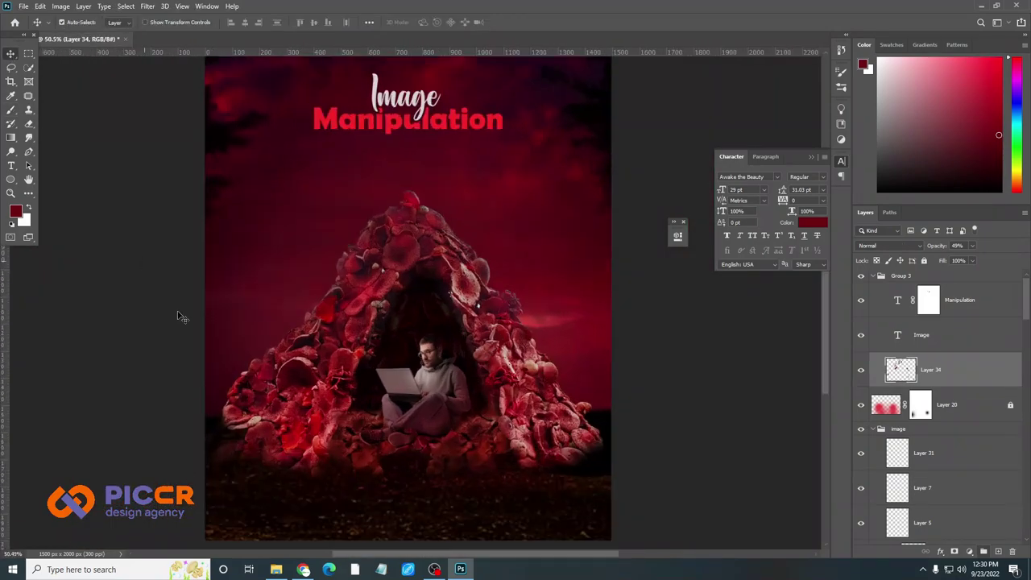
{"action": "scroll", "coordinate": [455, 415], "scroll_direction": "up", "scroll_amount": 4}
{"action": "scroll", "coordinate": [459, 419], "scroll_direction": "down", "scroll_amount": 1}
{"action": "left_click", "coordinate": [378, 266]}
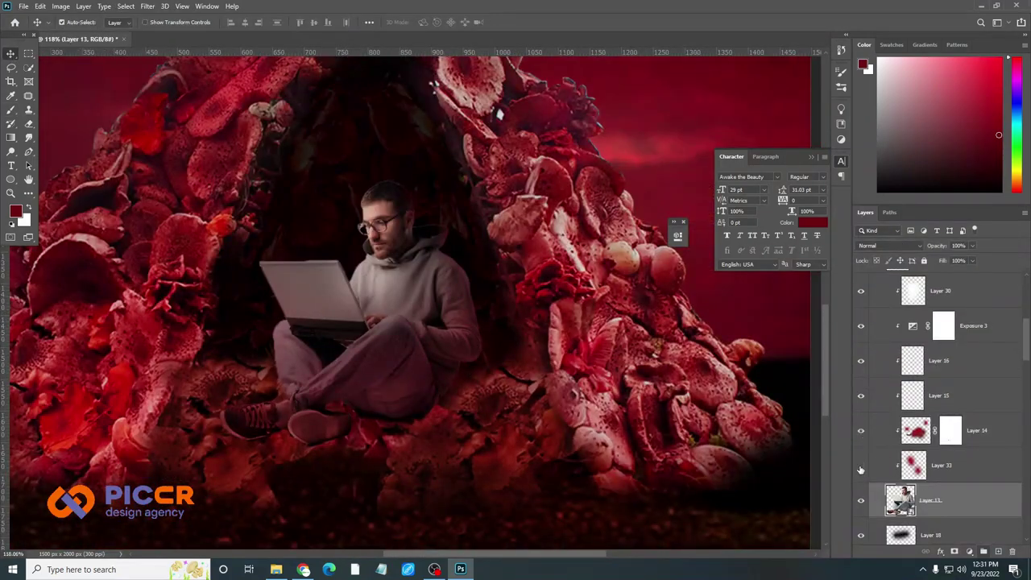
{"action": "left_click", "coordinate": [886, 437]}
{"action": "scroll", "coordinate": [860, 435], "scroll_direction": "down", "scroll_amount": 1}
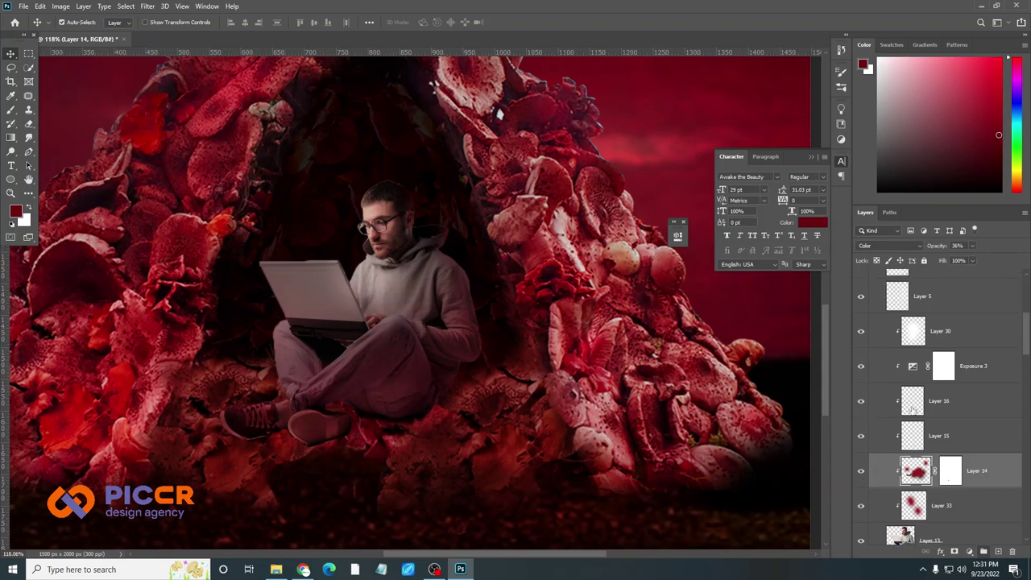
{"action": "scroll", "coordinate": [864, 338], "scroll_direction": "down", "scroll_amount": 2}
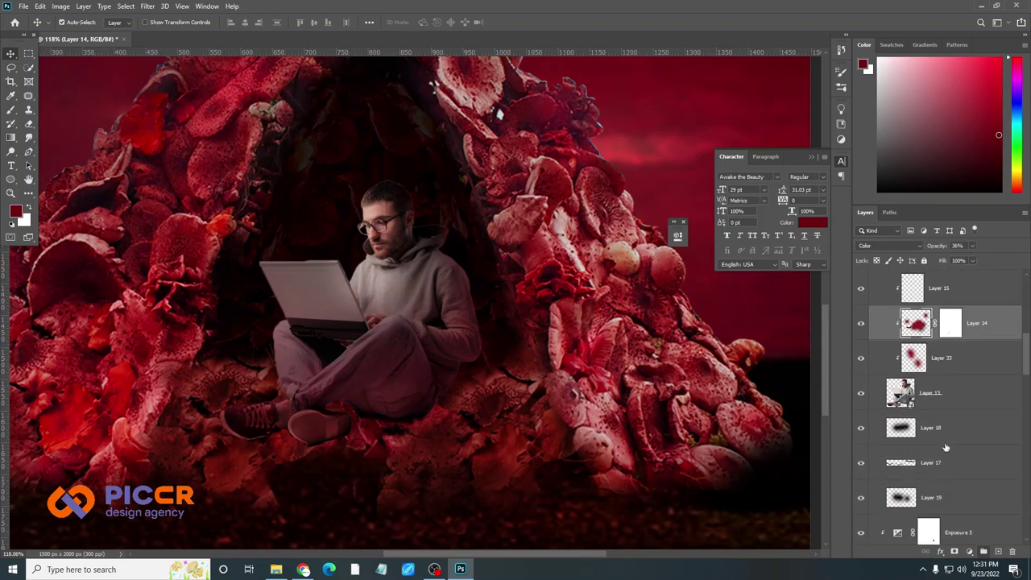
{"action": "scroll", "coordinate": [864, 346], "scroll_direction": "up", "scroll_amount": 2}
{"action": "scroll", "coordinate": [865, 354], "scroll_direction": "up", "scroll_amount": 3}
{"action": "scroll", "coordinate": [866, 369], "scroll_direction": "up", "scroll_amount": 4}
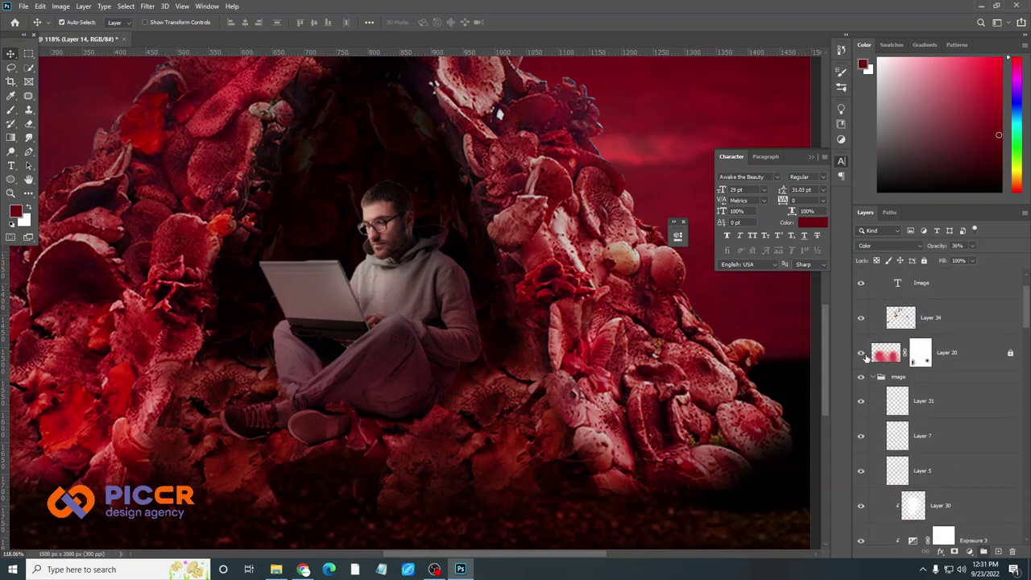
{"action": "left_click", "coordinate": [921, 352]}
{"action": "scroll", "coordinate": [518, 303], "scroll_direction": "up", "scroll_amount": 5}
{"action": "key", "text": "b"}
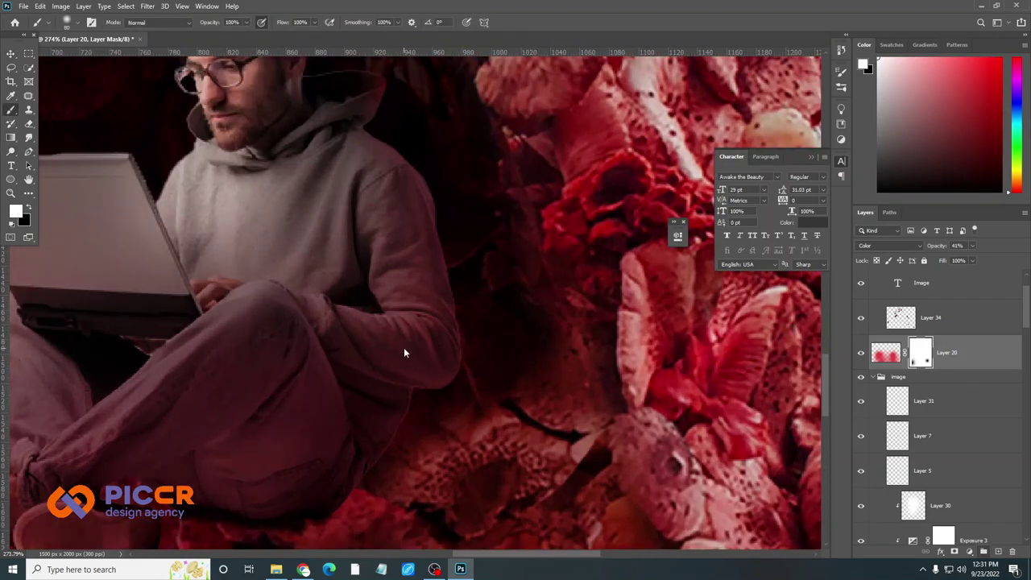
{"action": "key", "text": "v"}
Brush a black shadow under the man's shoes on new Layer 35 at 64% opacity
{"action": "scroll", "coordinate": [412, 358], "scroll_direction": "down", "scroll_amount": 5}
{"action": "scroll", "coordinate": [318, 299], "scroll_direction": "down", "scroll_amount": 2}
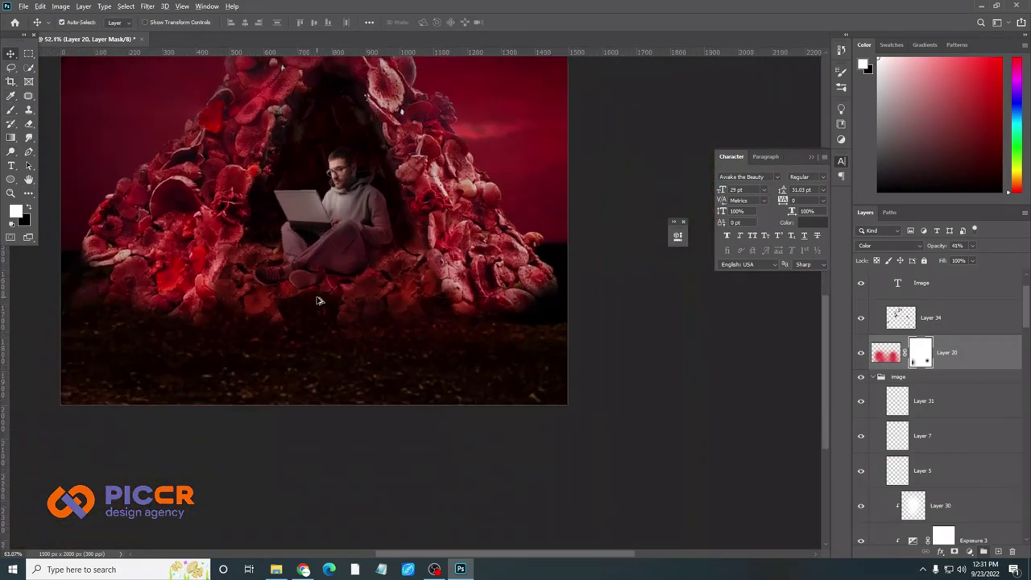
{"action": "scroll", "coordinate": [318, 299], "scroll_direction": "down", "scroll_amount": 1}
{"action": "scroll", "coordinate": [363, 312], "scroll_direction": "up", "scroll_amount": 6}
{"action": "scroll", "coordinate": [363, 312], "scroll_direction": "up", "scroll_amount": 4}
{"action": "scroll", "coordinate": [921, 363], "scroll_direction": "down", "scroll_amount": 3}
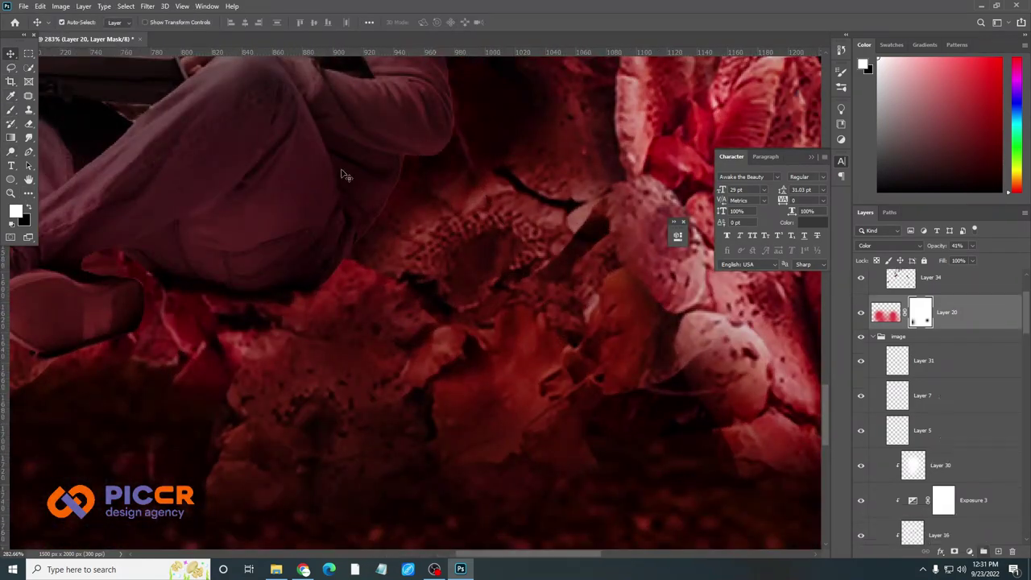
{"action": "left_click", "coordinate": [978, 519]}
{"action": "left_click", "coordinate": [998, 551]}
{"action": "scroll", "coordinate": [404, 268], "scroll_direction": "up", "scroll_amount": 1}
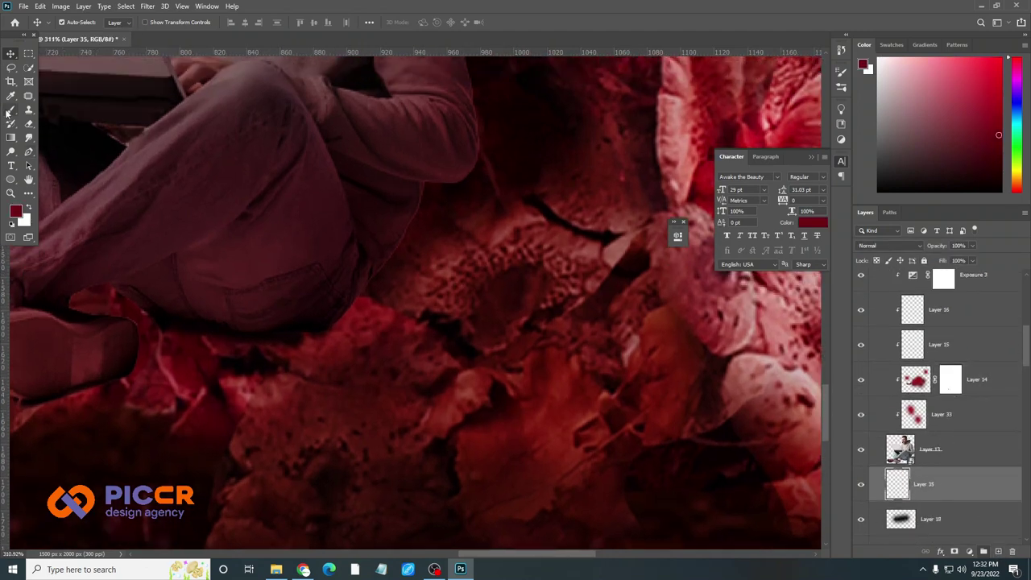
{"action": "key", "text": "b"}
{"action": "left_click", "coordinate": [15, 211]}
{"action": "key", "text": "Return"}
{"action": "scroll", "coordinate": [375, 260], "scroll_direction": "down", "scroll_amount": 4}
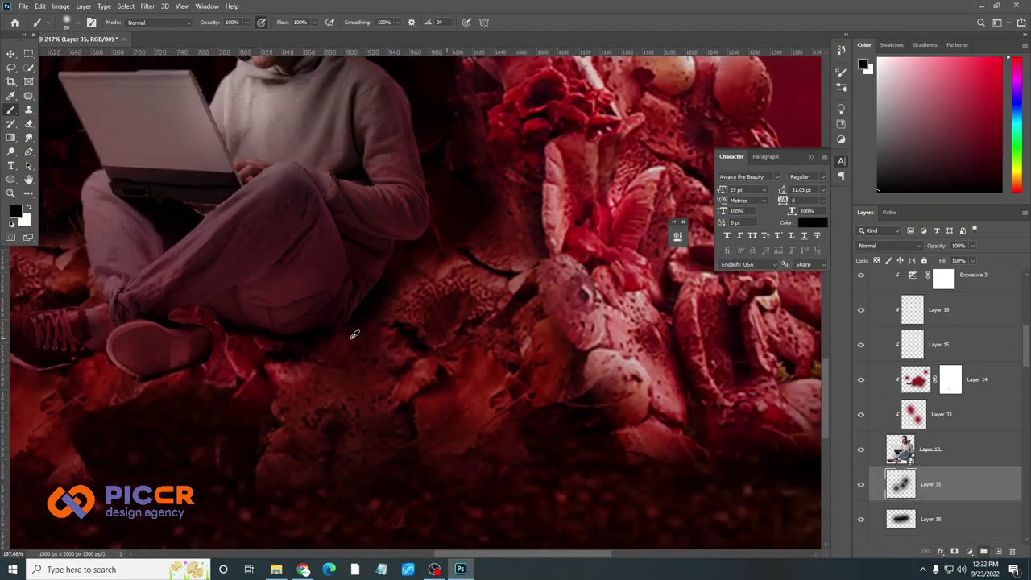
{"action": "left_click", "coordinate": [973, 245]}
{"action": "scroll", "coordinate": [362, 242], "scroll_direction": "down", "scroll_amount": 3}
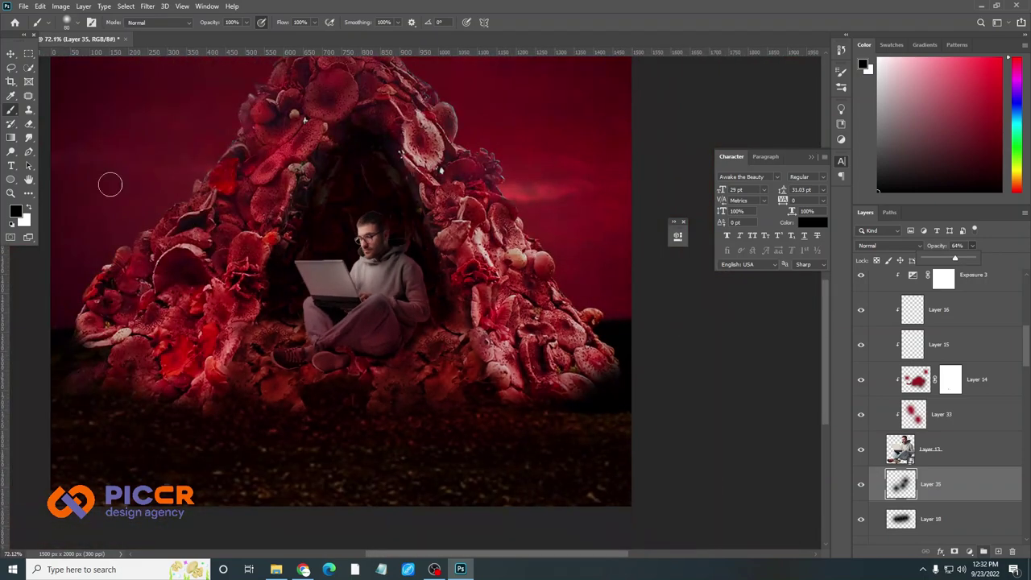
{"action": "scroll", "coordinate": [926, 402], "scroll_direction": "down", "scroll_amount": 5}
Paint white on Group 2's mask to refine the area around his feet
{"action": "left_click", "coordinate": [926, 526]}
{"action": "key", "text": "v"}
{"action": "scroll", "coordinate": [595, 302], "scroll_direction": "up", "scroll_amount": 5}
{"action": "scroll", "coordinate": [934, 403], "scroll_direction": "up", "scroll_amount": 10}
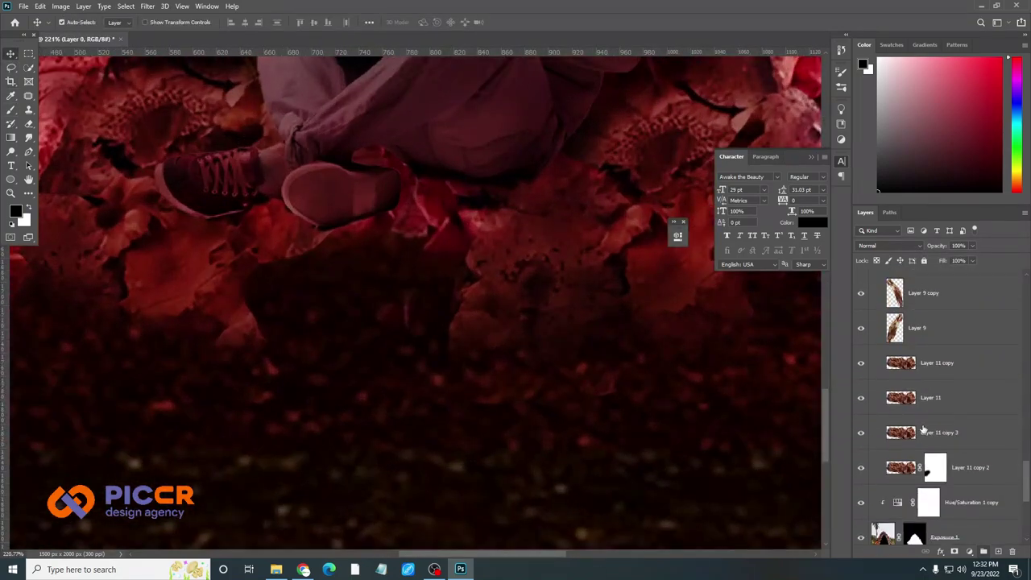
{"action": "left_click", "coordinate": [905, 337]}
{"action": "key", "text": "x"}
{"action": "key", "text": "b"}
{"action": "scroll", "coordinate": [281, 322], "scroll_direction": "up", "scroll_amount": 3}
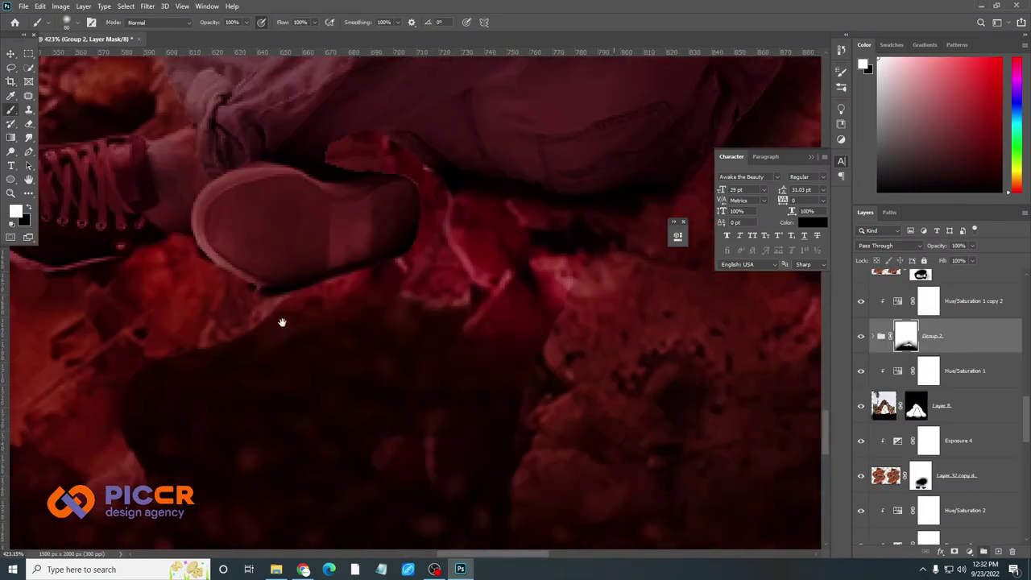
{"action": "scroll", "coordinate": [258, 341], "scroll_direction": "up", "scroll_amount": 2}
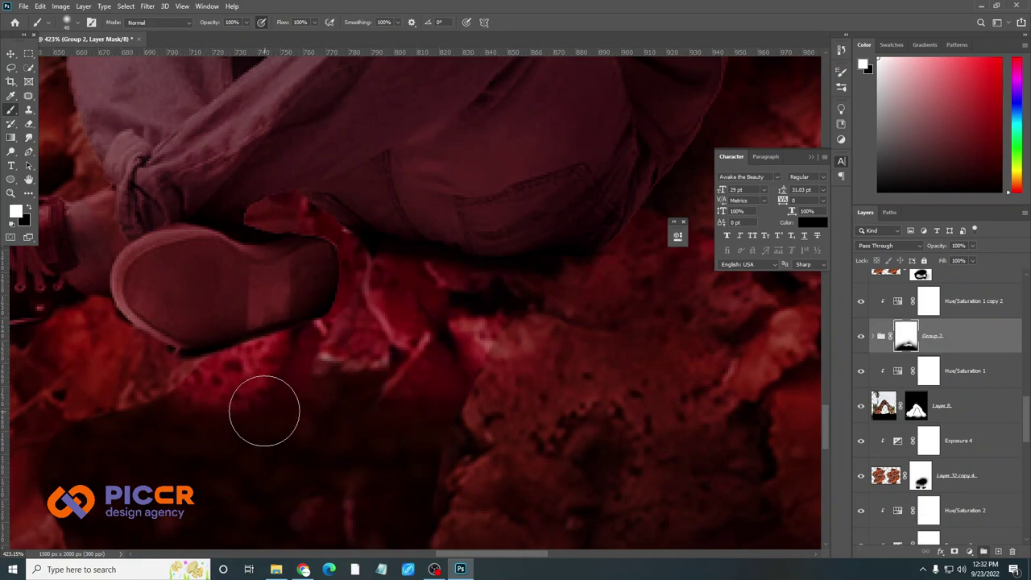
{"action": "key", "text": "v"}
{"action": "scroll", "coordinate": [264, 410], "scroll_direction": "down", "scroll_amount": 5}
{"action": "scroll", "coordinate": [564, 362], "scroll_direction": "down", "scroll_amount": 2}
{"action": "scroll", "coordinate": [552, 240], "scroll_direction": "down", "scroll_amount": 1}
{"action": "scroll", "coordinate": [443, 271], "scroll_direction": "down", "scroll_amount": 1}
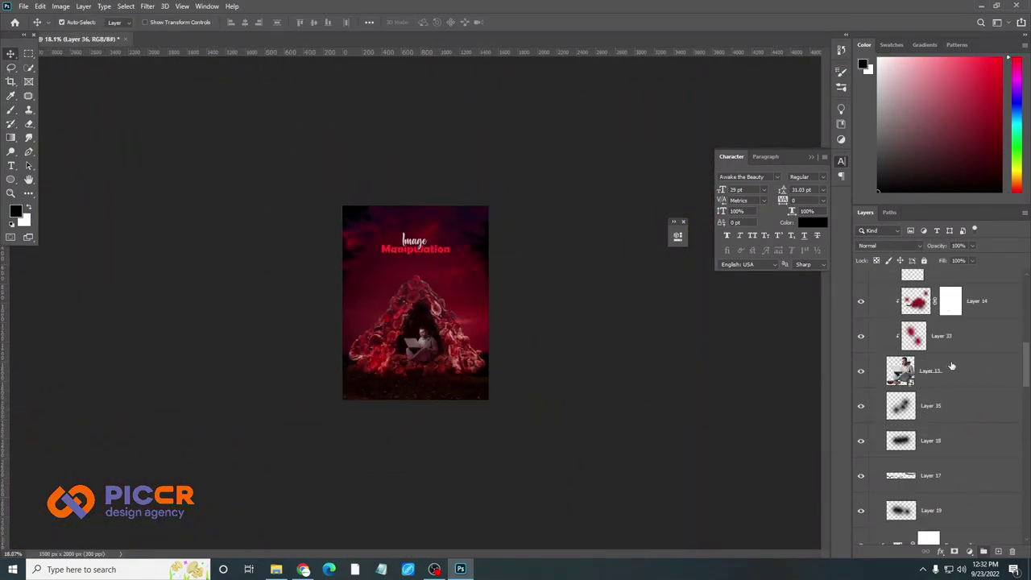
Stamp all visible layers into a new merged Layer 36
{"action": "right_click", "coordinate": [918, 363]}
{"action": "left_click", "coordinate": [865, 267]}
{"action": "scroll", "coordinate": [499, 285], "scroll_direction": "up", "scroll_amount": 2}
{"action": "left_click", "coordinate": [435, 569]}
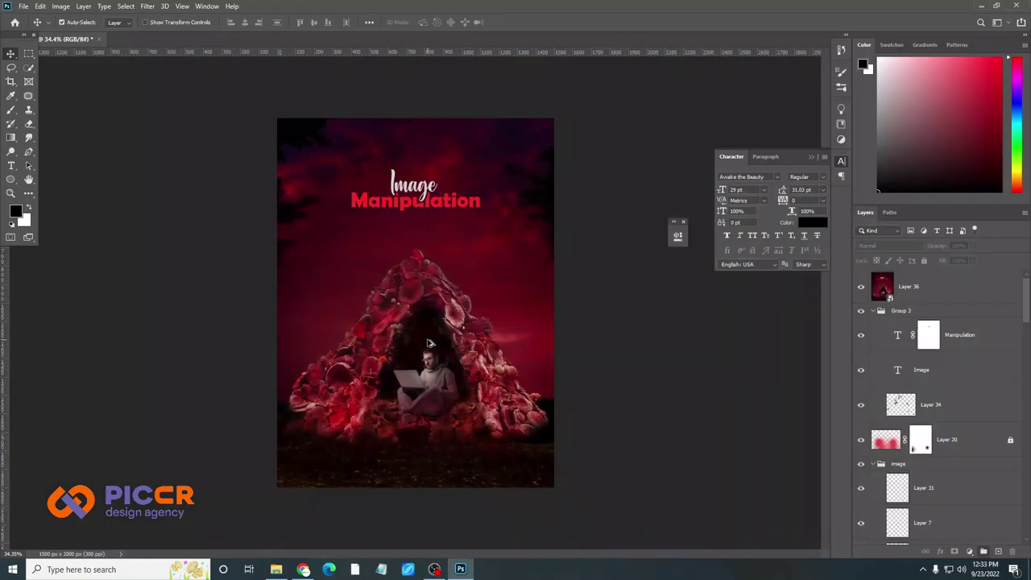
{"action": "scroll", "coordinate": [415, 302], "scroll_direction": "down", "scroll_amount": 1}
Apply Camera Raw with Tint +45, Exposure +0.05, Highlights -11 and Texture +35
{"action": "left_click", "coordinate": [207, 5]}
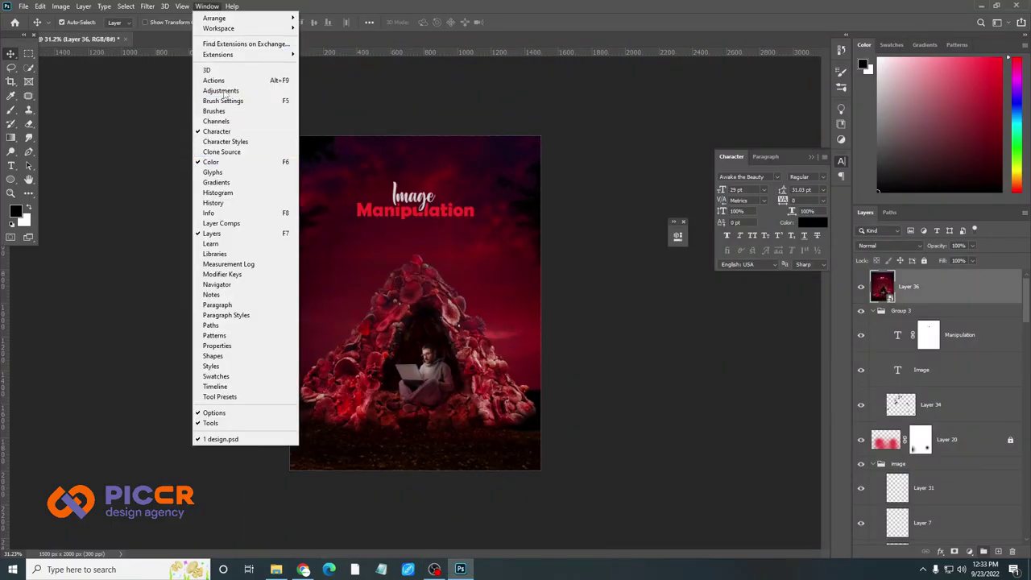
{"action": "left_click", "coordinate": [169, 79]}
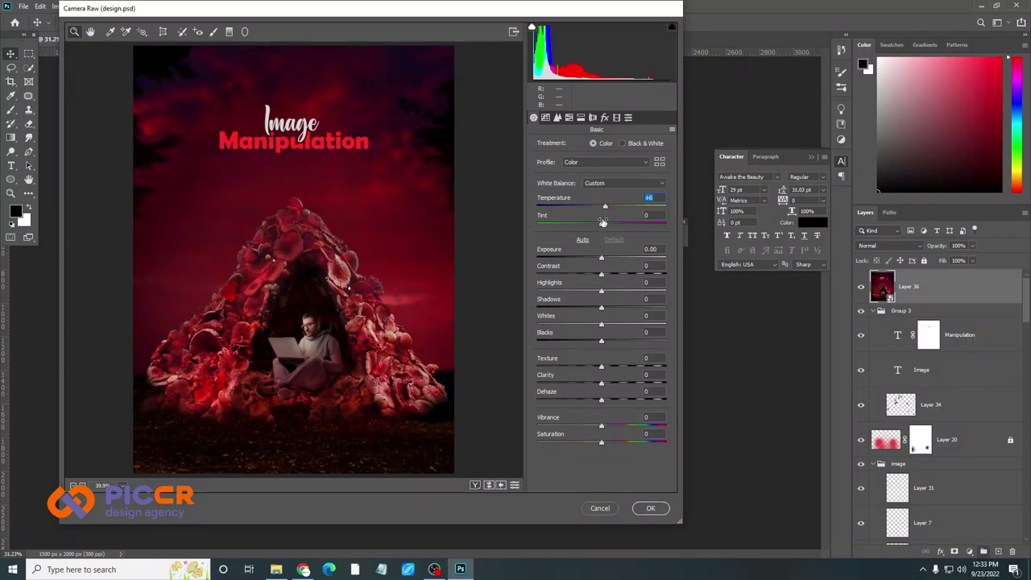
{"action": "left_click_drag", "start_coordinate": [606, 226], "coordinate": [647, 224]}
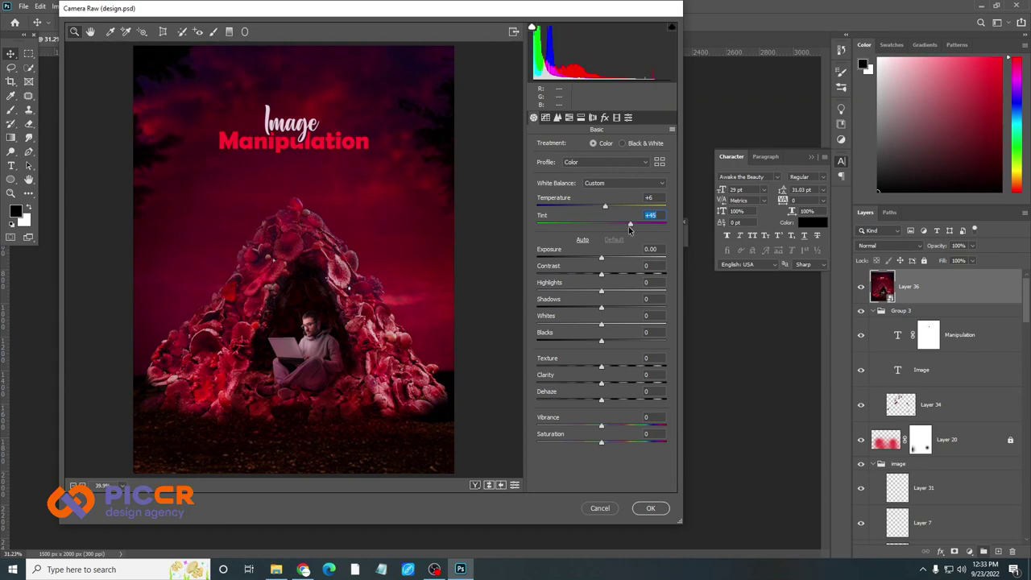
{"action": "left_click_drag", "start_coordinate": [601, 257], "coordinate": [598, 292]}
{"action": "left_click", "coordinate": [639, 507]}
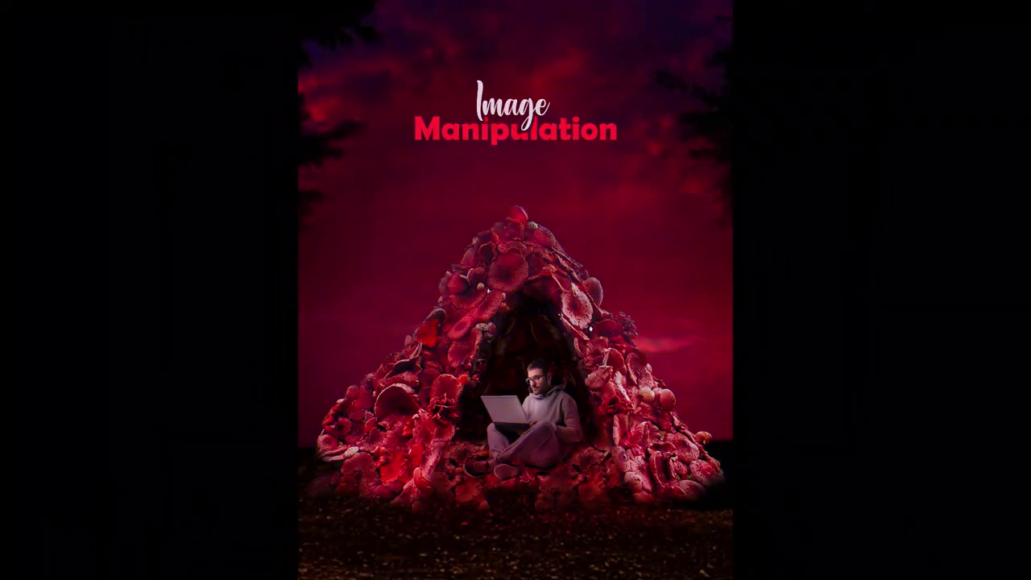